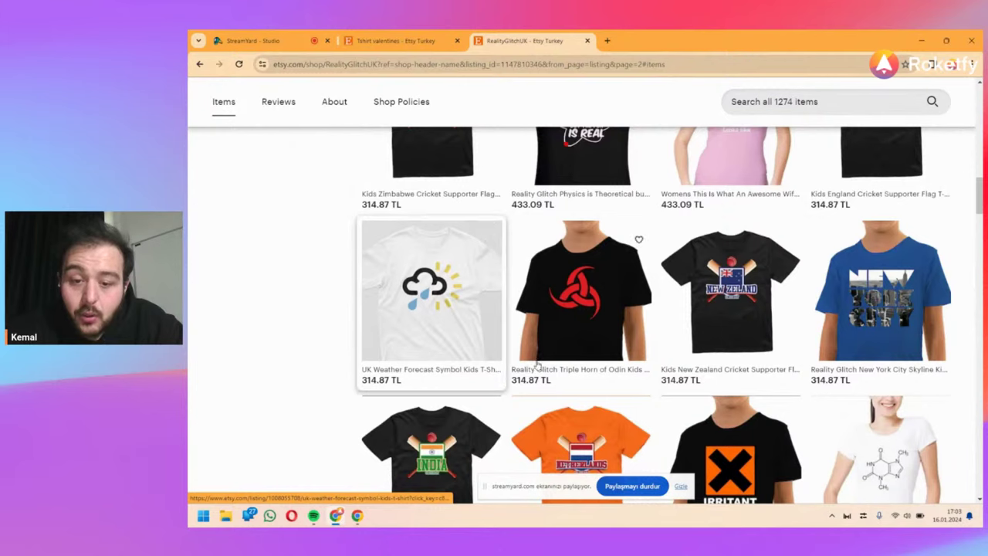
Step: Open the Reality Glitch Irritant Symbol Kids T-Shirt listing from the shop's items, and return to the shop page
{"action": "scroll", "coordinate": [562, 363], "scroll_direction": "down", "scroll_amount": 3}
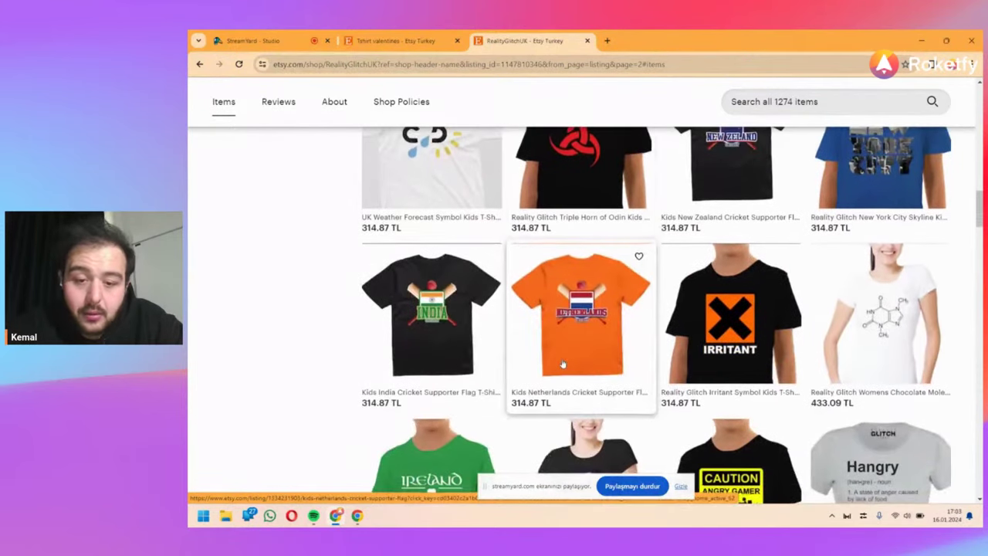
{"action": "left_click", "coordinate": [673, 295]}
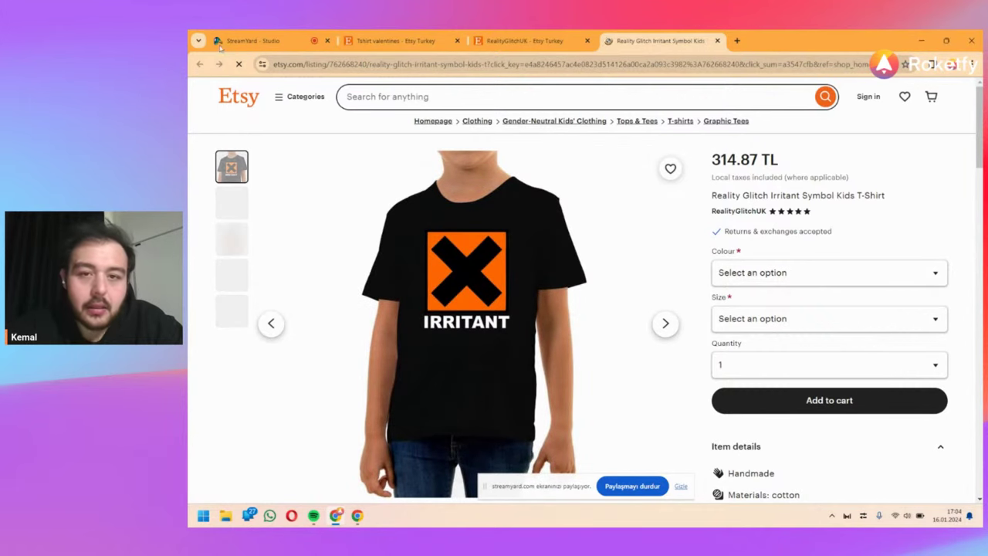
{"action": "left_click", "coordinate": [539, 34]}
Step: Go to page 3 of the RealityGlitchUK shop's items and look over the T-shirt designs there
{"action": "scroll", "coordinate": [510, 215], "scroll_direction": "down", "scroll_amount": 10}
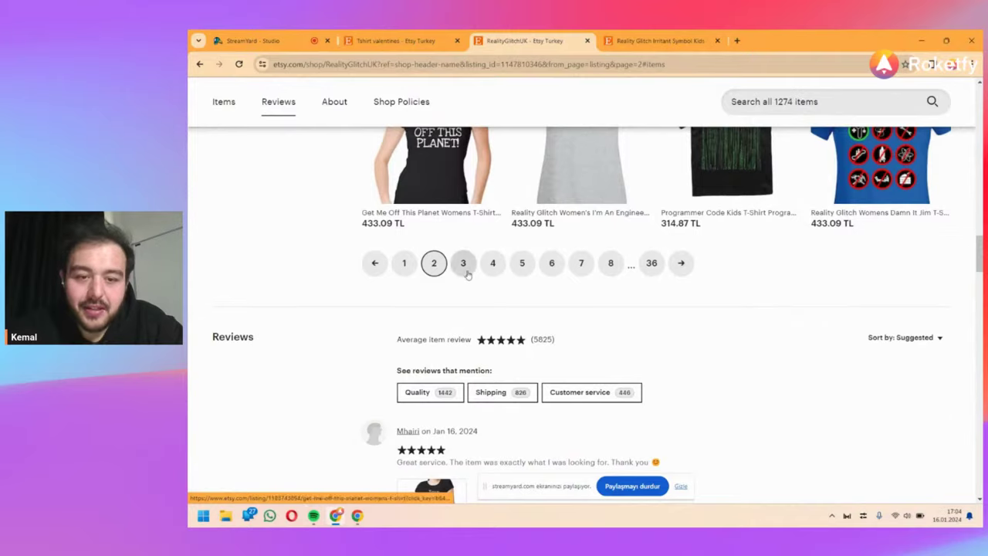
{"action": "left_click", "coordinate": [464, 264]}
{"action": "scroll", "coordinate": [468, 276], "scroll_direction": "down", "scroll_amount": 4}
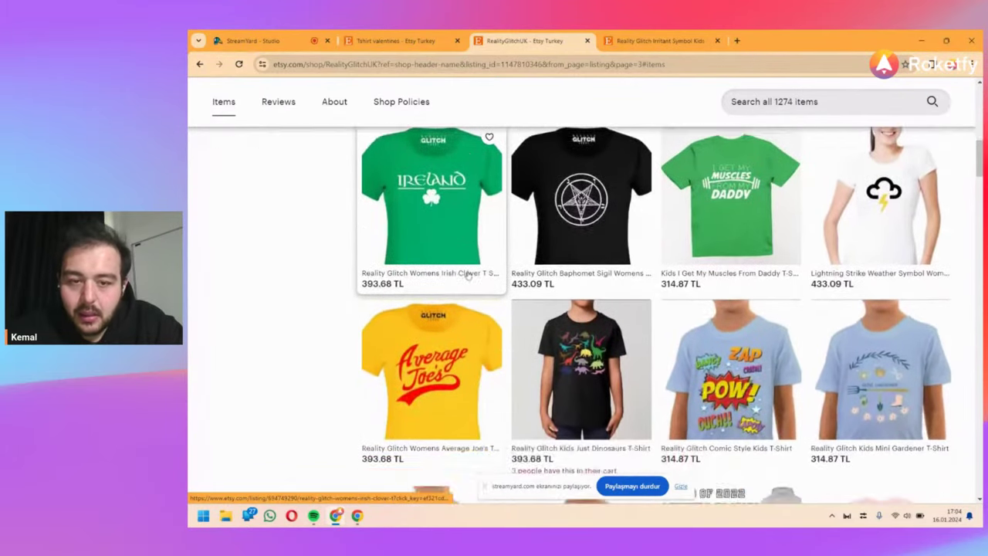
{"action": "scroll", "coordinate": [468, 275], "scroll_direction": "down", "scroll_amount": 3}
{"action": "scroll", "coordinate": [468, 275], "scroll_direction": "up", "scroll_amount": 10}
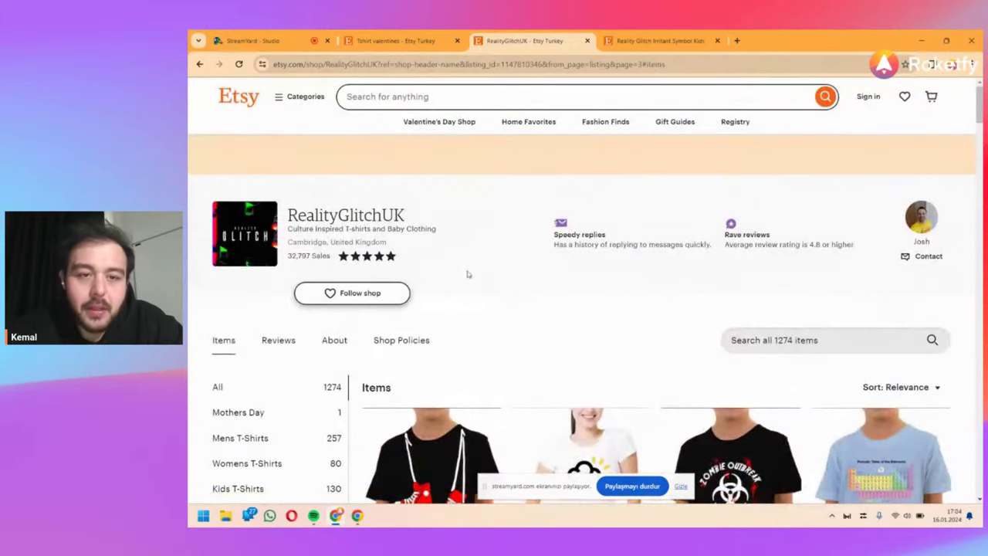
Step: Search Etsy for "valentines day gift for her"
{"action": "left_click", "coordinate": [431, 89]}
{"action": "type", "text": "valentines"}
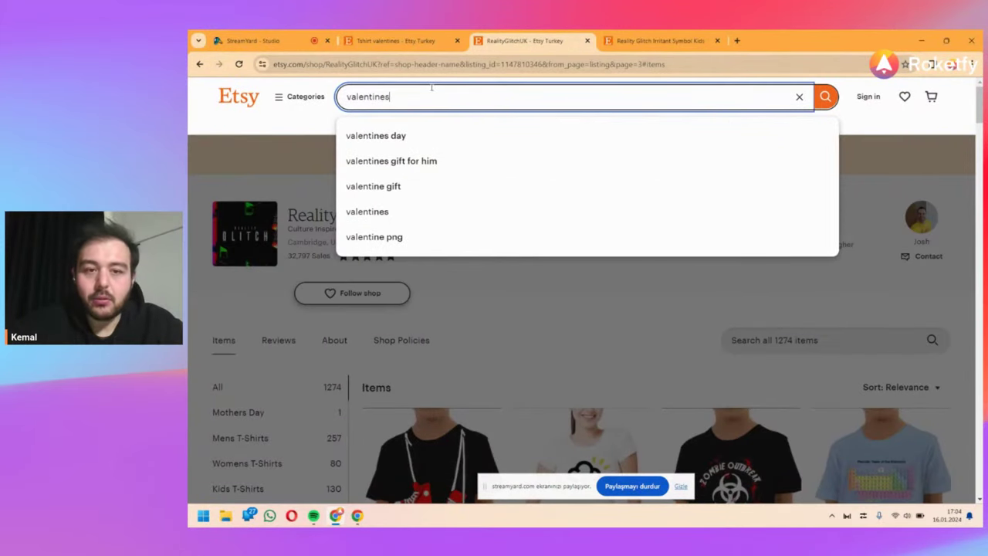
{"action": "type", "text": " day"}
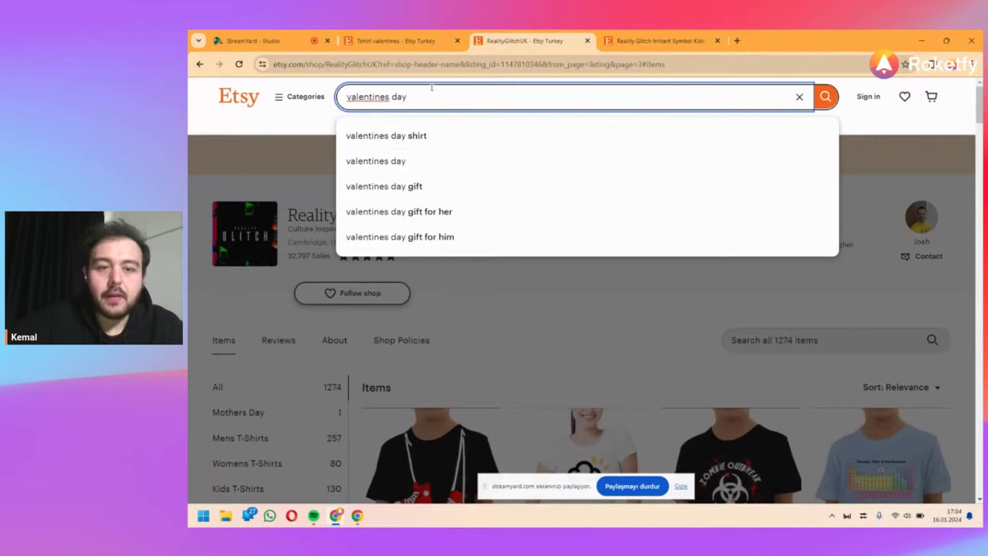
{"action": "type", "text": " shirt women"}
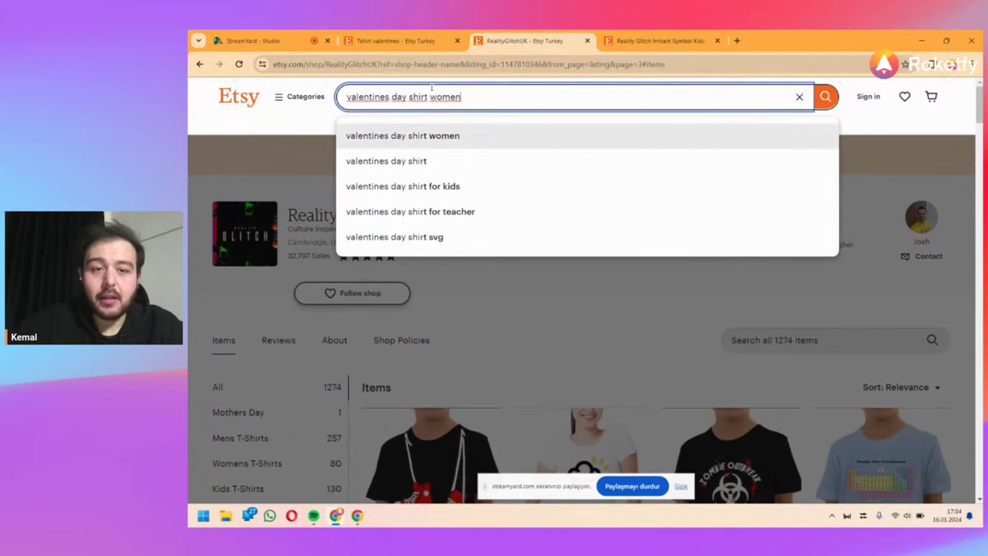
{"action": "key", "text": "BackSpace"}
{"action": "key", "text": "BackSpace"}
{"action": "key", "text": "BackSpace"}
{"action": "key", "text": "BackSpace"}
{"action": "key", "text": "BackSpace"}
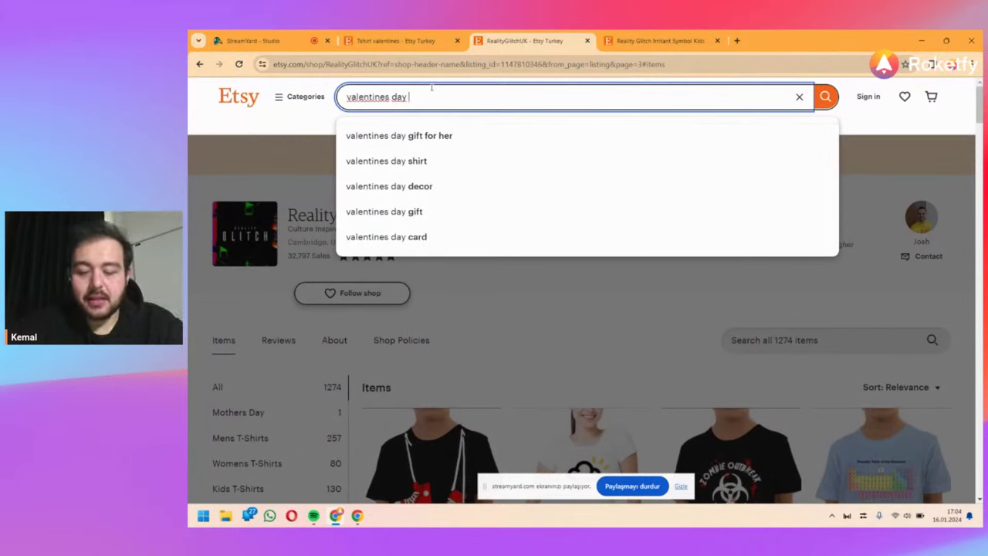
{"action": "type", "text": "gift for her"}
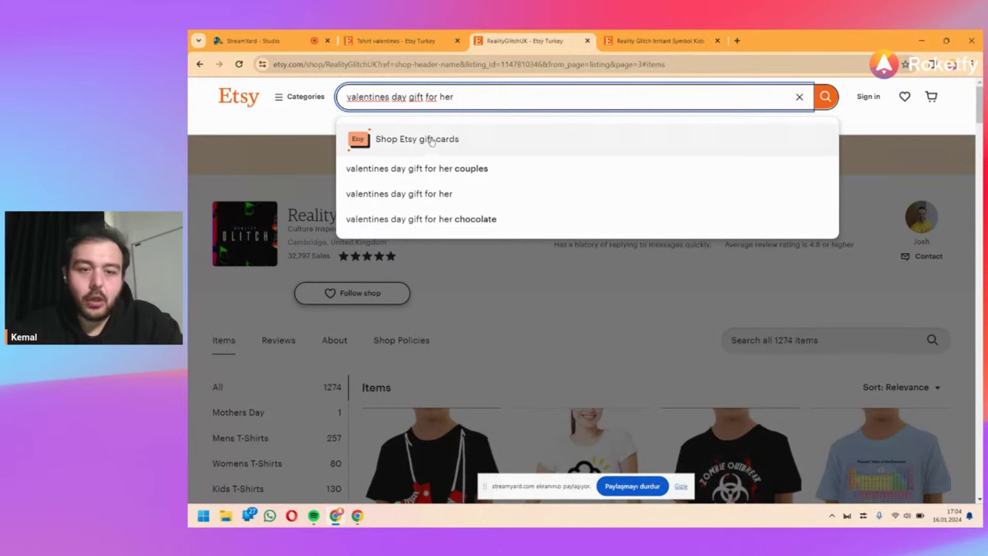
{"action": "left_click", "coordinate": [430, 194]}
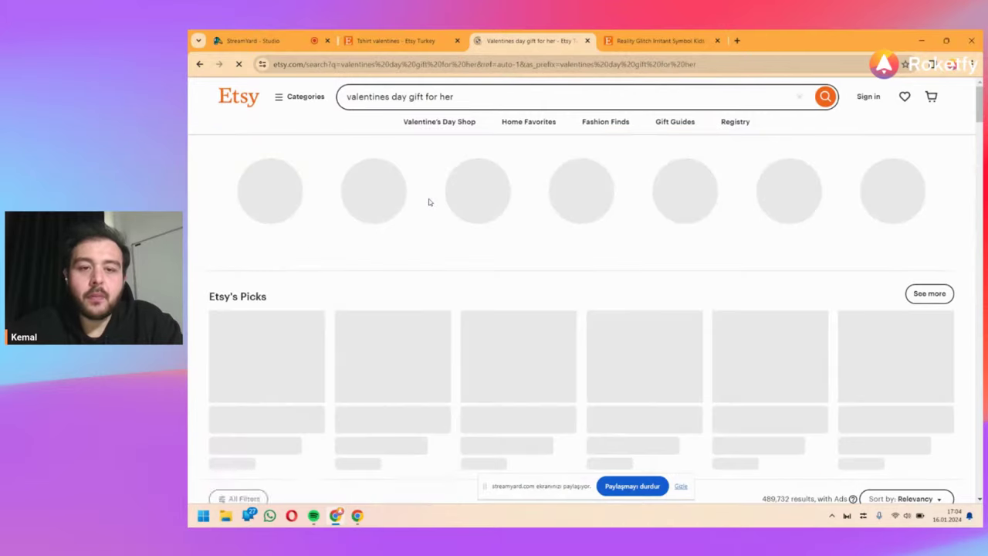
Step: Look through the Valentine's gift search results, examining the product types, badges, prices and review counts
{"action": "scroll", "coordinate": [430, 203], "scroll_direction": "down", "scroll_amount": 2}
{"action": "scroll", "coordinate": [430, 202], "scroll_direction": "down", "scroll_amount": 4}
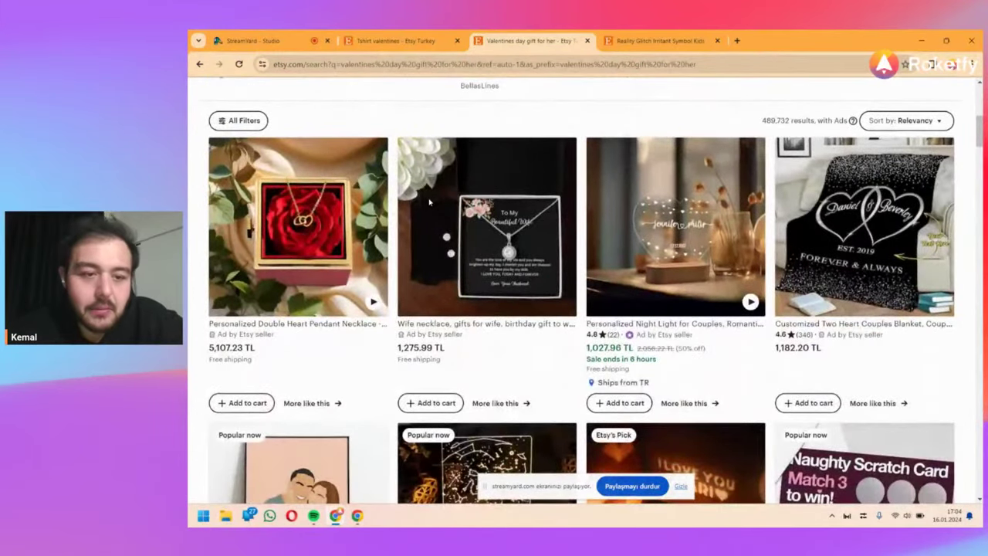
{"action": "scroll", "coordinate": [276, 241], "scroll_direction": "down", "scroll_amount": 4}
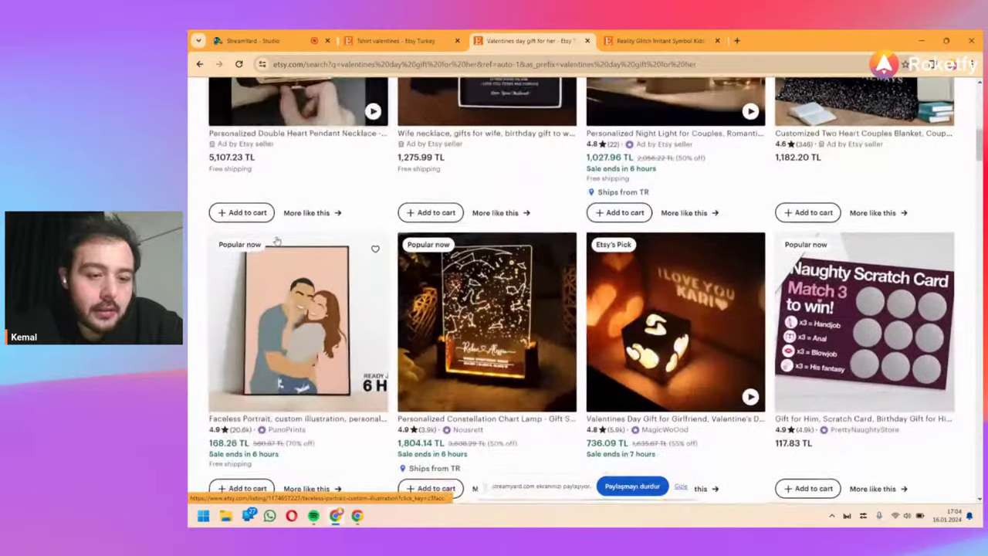
{"action": "scroll", "coordinate": [277, 241], "scroll_direction": "down", "scroll_amount": 10}
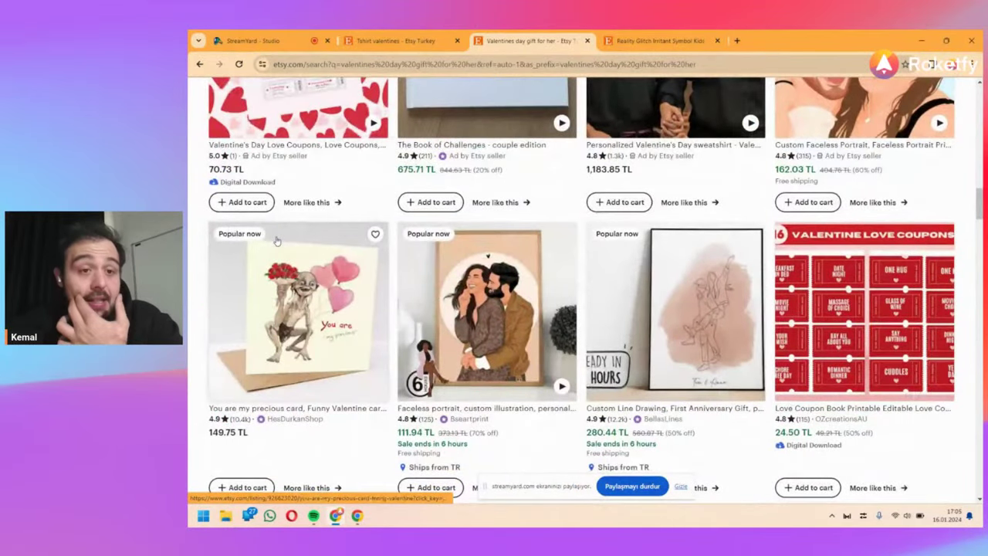
{"action": "scroll", "coordinate": [276, 242], "scroll_direction": "up", "scroll_amount": 3}
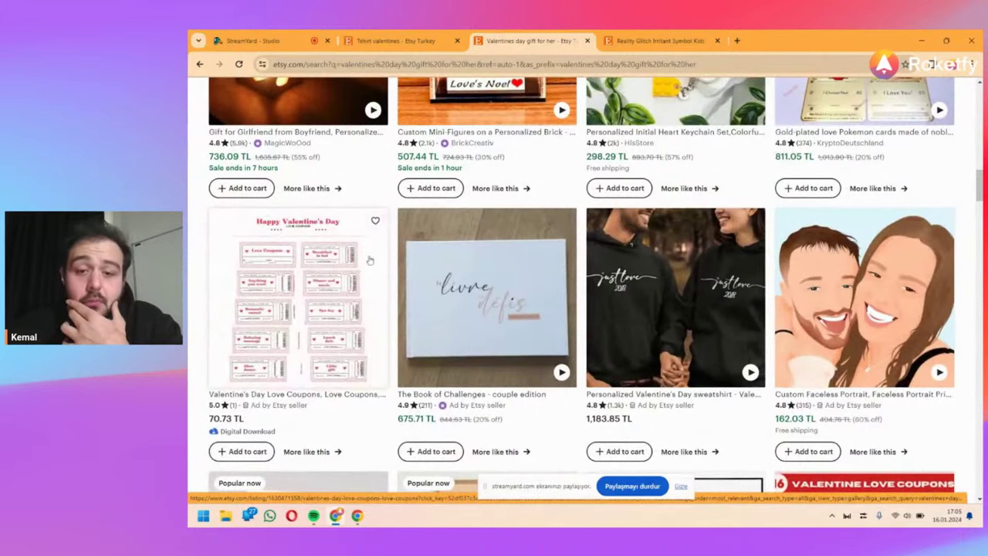
{"action": "scroll", "coordinate": [509, 268], "scroll_direction": "down", "scroll_amount": 12}
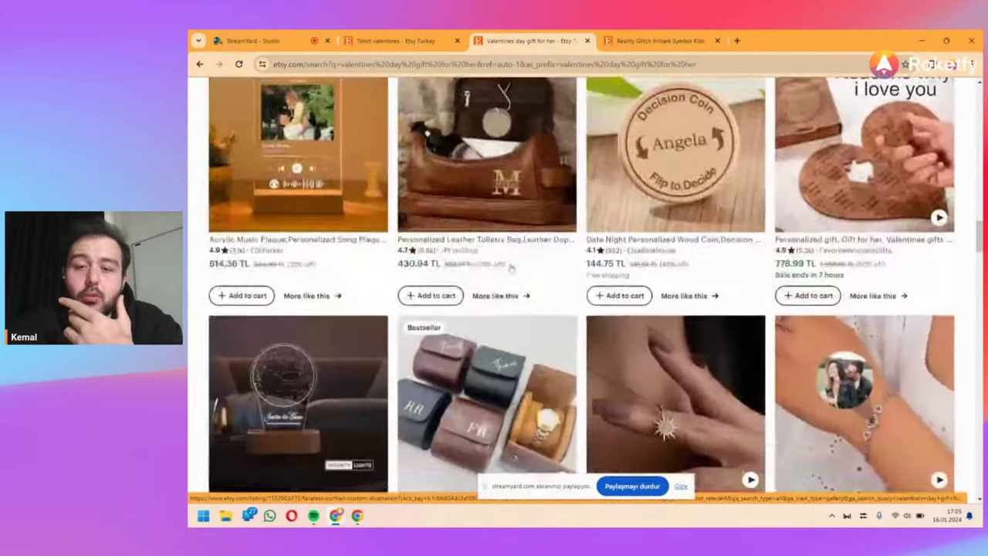
{"action": "scroll", "coordinate": [510, 268], "scroll_direction": "down", "scroll_amount": 3}
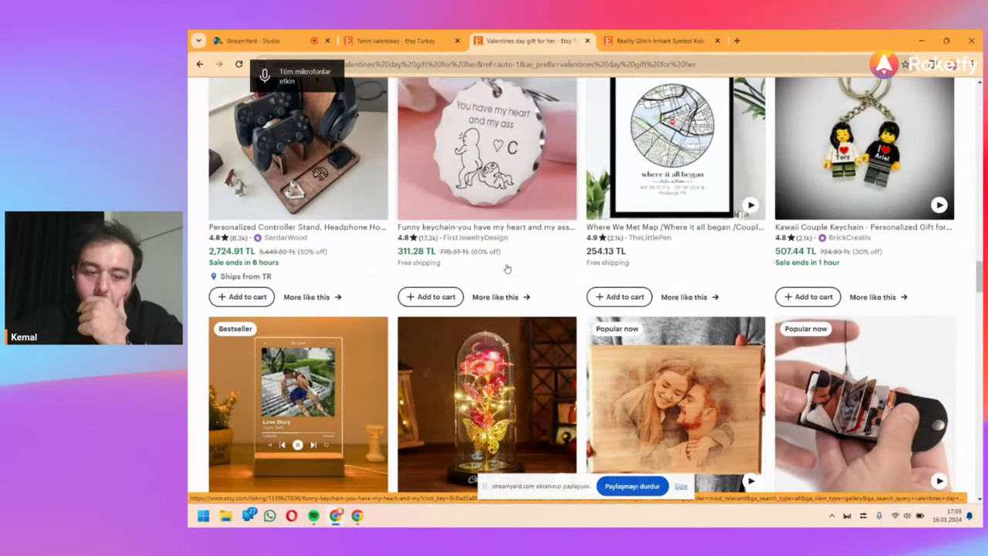
{"action": "scroll", "coordinate": [507, 268], "scroll_direction": "down", "scroll_amount": 4}
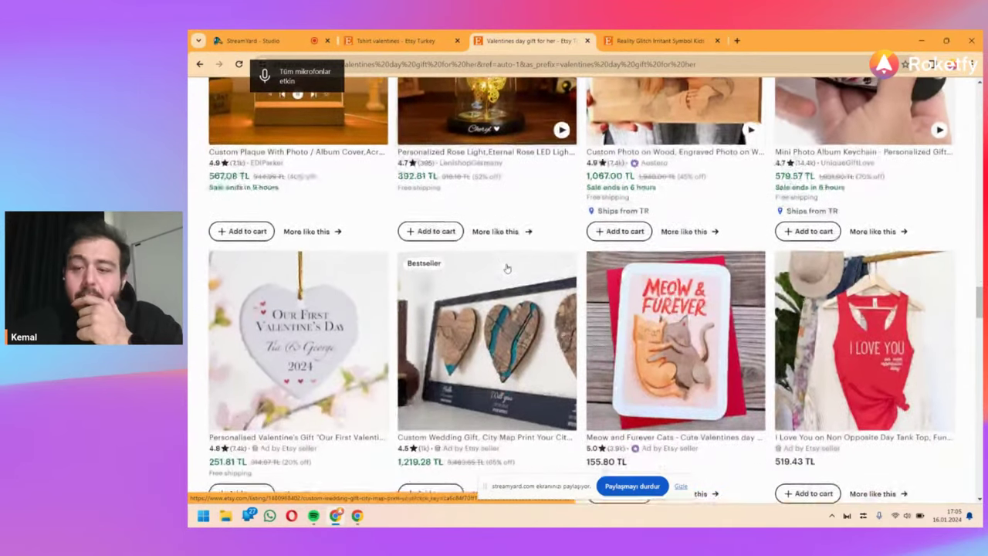
{"action": "scroll", "coordinate": [508, 268], "scroll_direction": "down", "scroll_amount": 4}
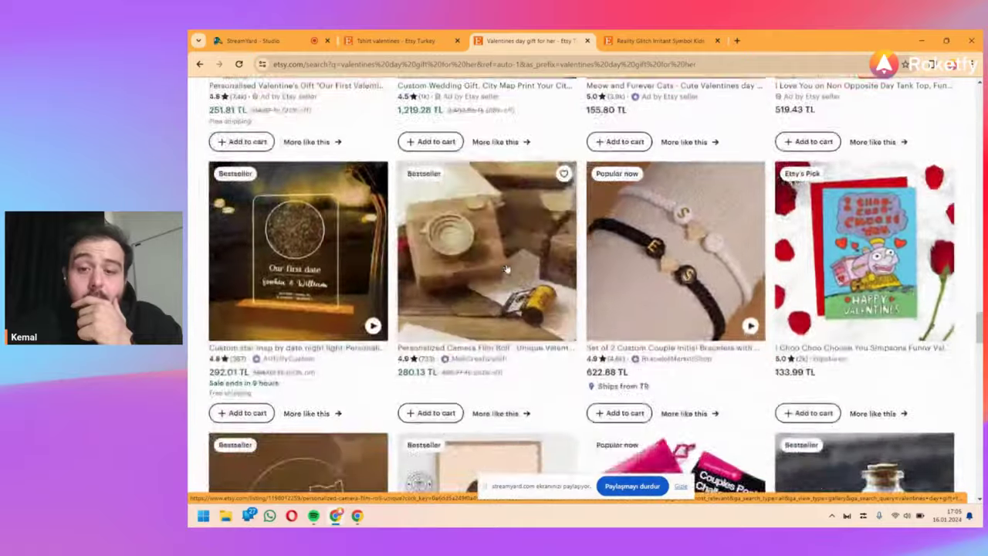
{"action": "scroll", "coordinate": [507, 268], "scroll_direction": "down", "scroll_amount": 12}
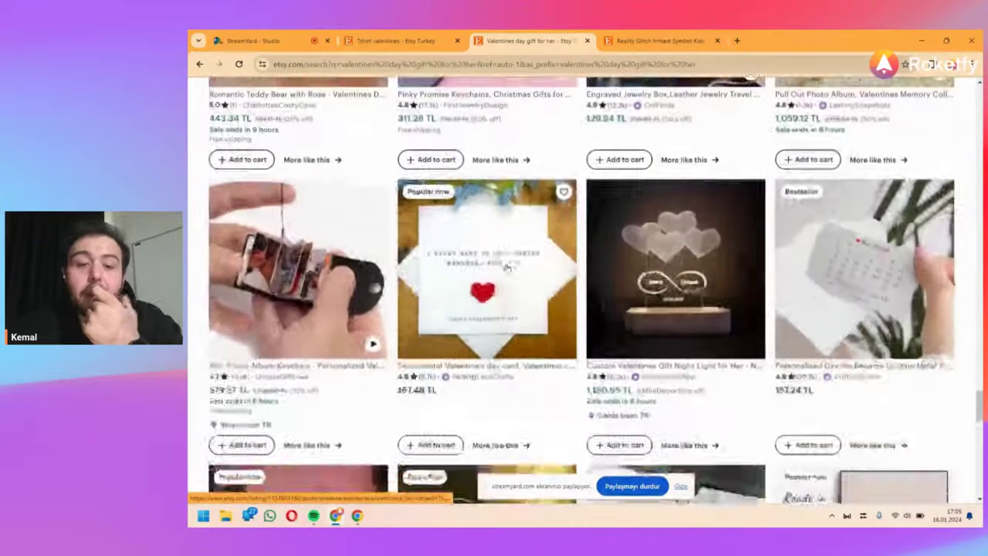
{"action": "scroll", "coordinate": [507, 268], "scroll_direction": "up", "scroll_amount": 20}
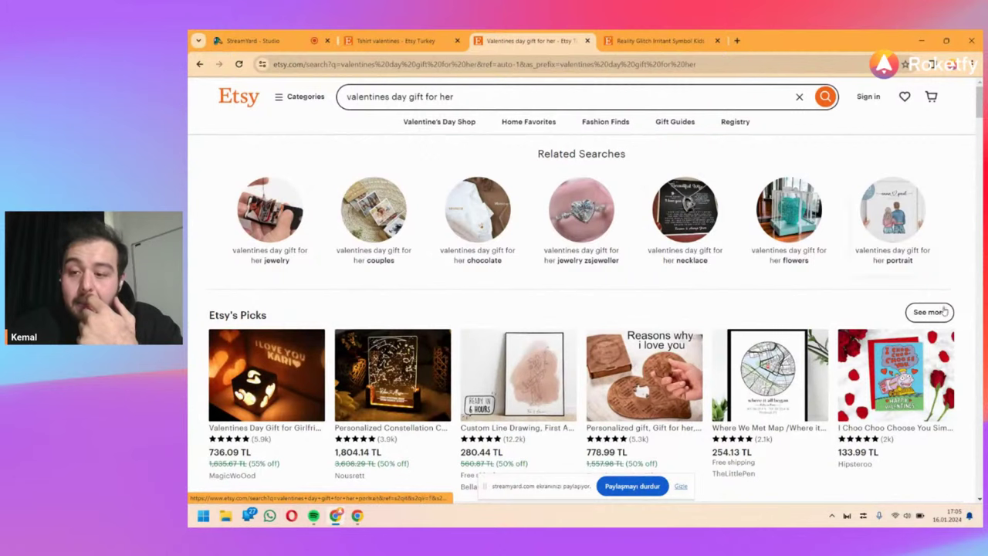
Step: Show all Etsy's Picks for the Valentine's gift search and open the full set of filters
{"action": "left_click", "coordinate": [931, 311]}
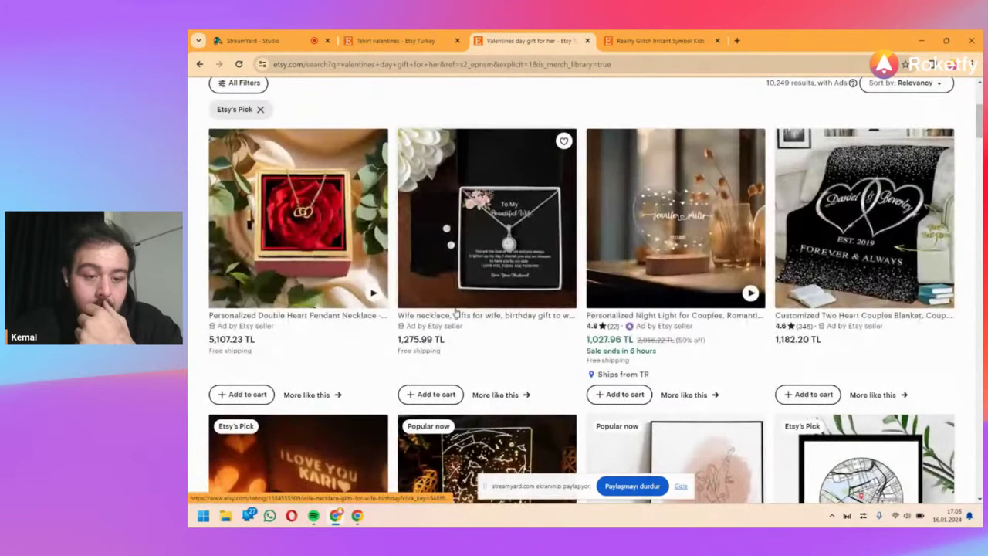
{"action": "scroll", "coordinate": [444, 313], "scroll_direction": "up", "scroll_amount": 3}
{"action": "left_click", "coordinate": [237, 313]}
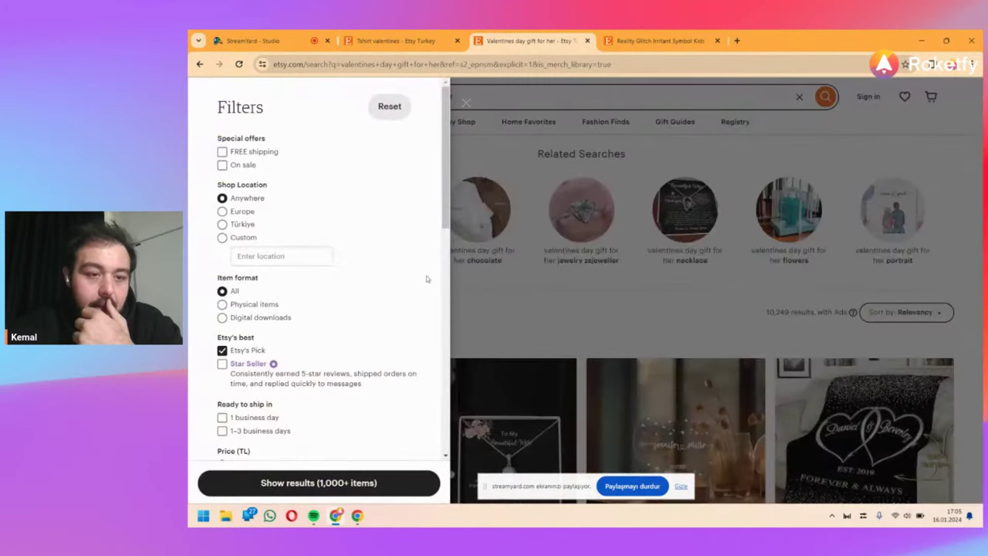
Step: Set the Ship to filter to United States
{"action": "scroll", "coordinate": [255, 176], "scroll_direction": "down", "scroll_amount": 3}
{"action": "scroll", "coordinate": [255, 176], "scroll_direction": "down", "scroll_amount": 4}
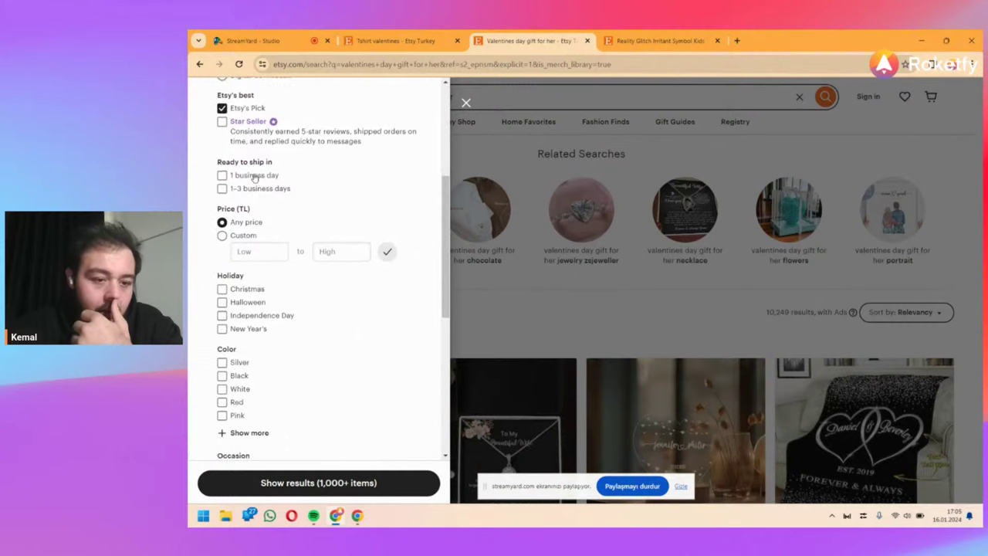
{"action": "scroll", "coordinate": [255, 178], "scroll_direction": "down", "scroll_amount": 2}
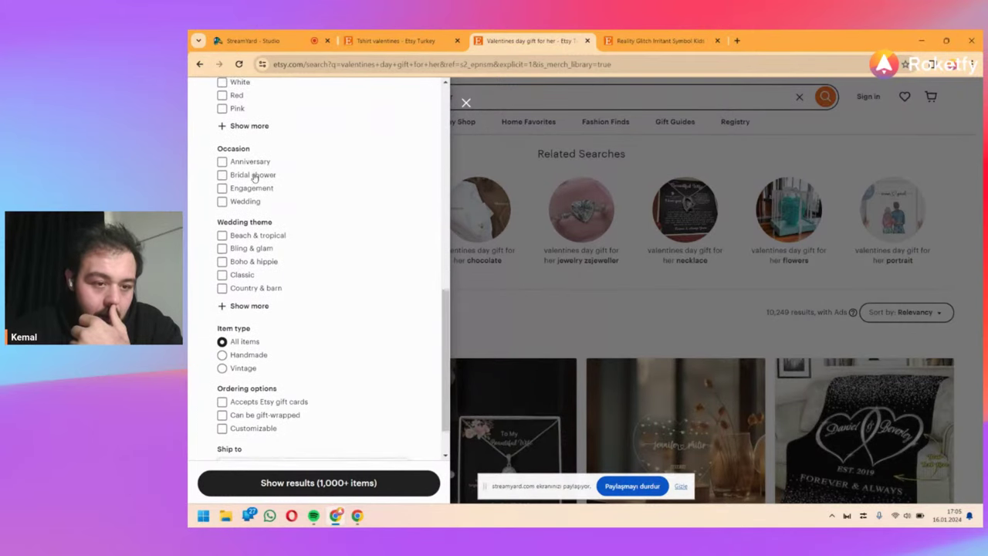
{"action": "scroll", "coordinate": [239, 425], "scroll_direction": "up", "scroll_amount": 8}
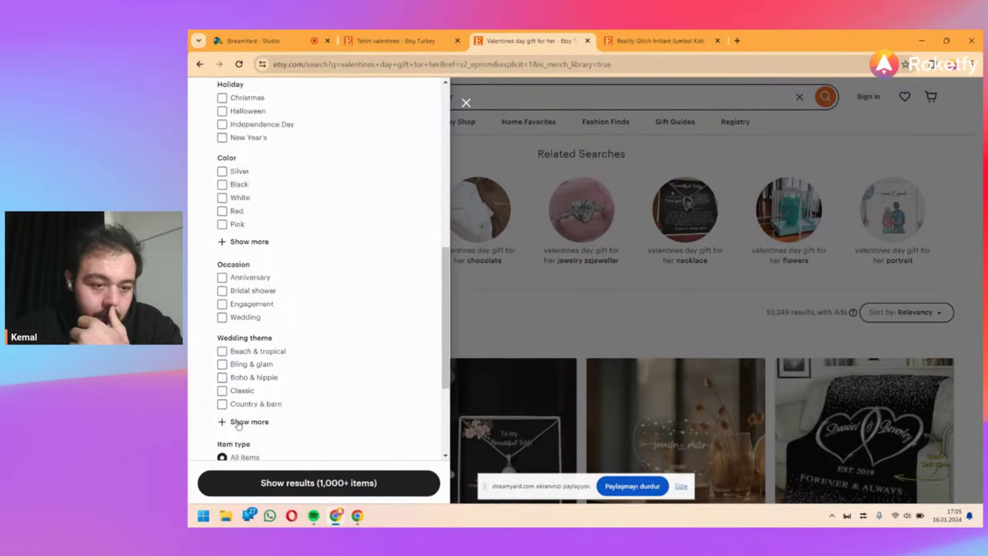
{"action": "scroll", "coordinate": [239, 425], "scroll_direction": "down", "scroll_amount": 8}
{"action": "left_click", "coordinate": [239, 424]}
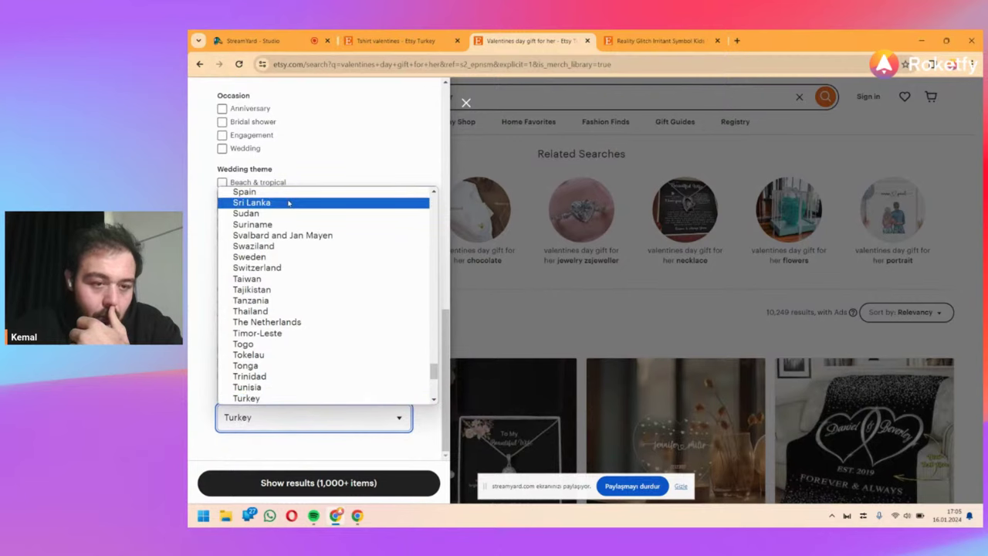
{"action": "left_click", "coordinate": [273, 379]}
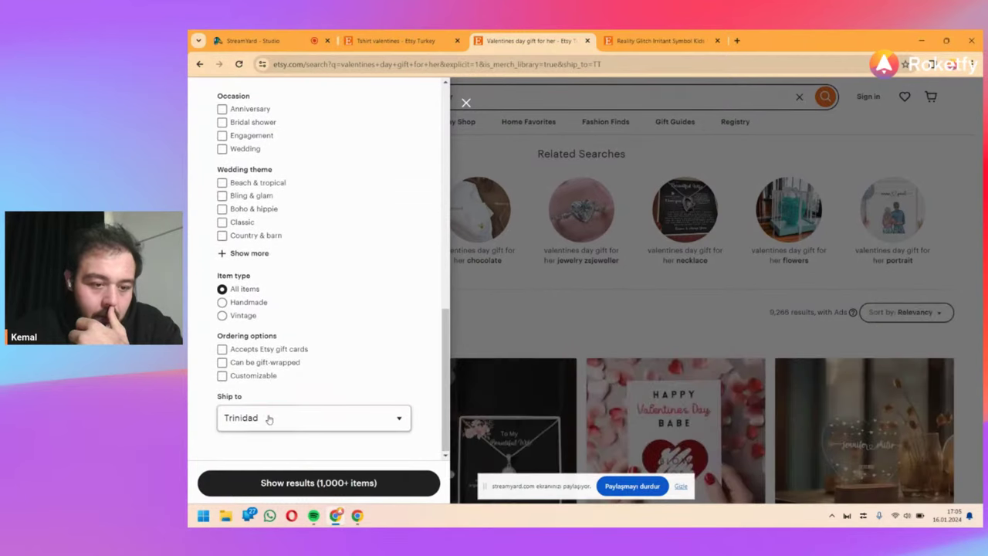
{"action": "left_click", "coordinate": [265, 419]}
{"action": "scroll", "coordinate": [302, 307], "scroll_direction": "down", "scroll_amount": 5}
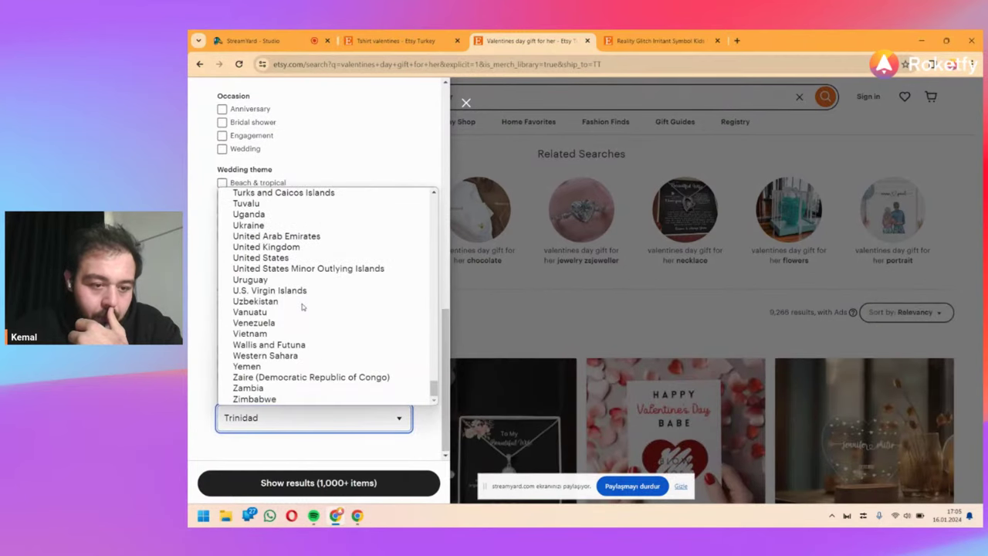
{"action": "left_click", "coordinate": [299, 258]}
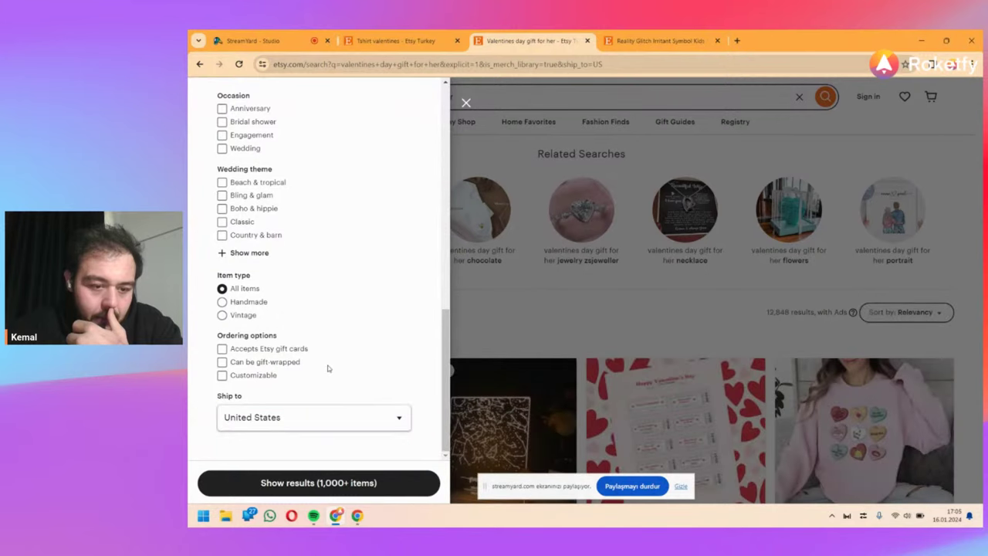
Step: Set a custom shop location filter of United States Of America
{"action": "scroll", "coordinate": [322, 300], "scroll_direction": "up", "scroll_amount": 10}
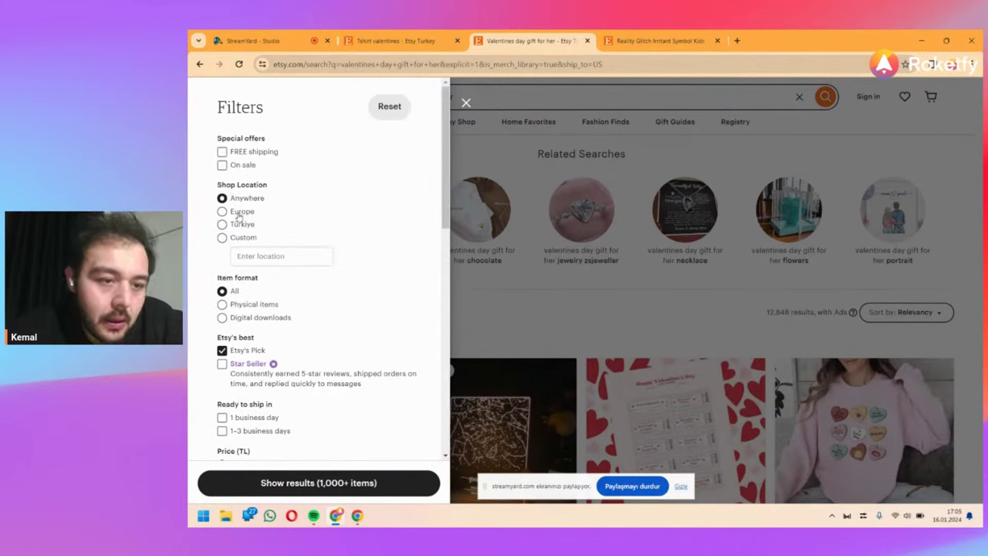
{"action": "left_click", "coordinate": [265, 251]}
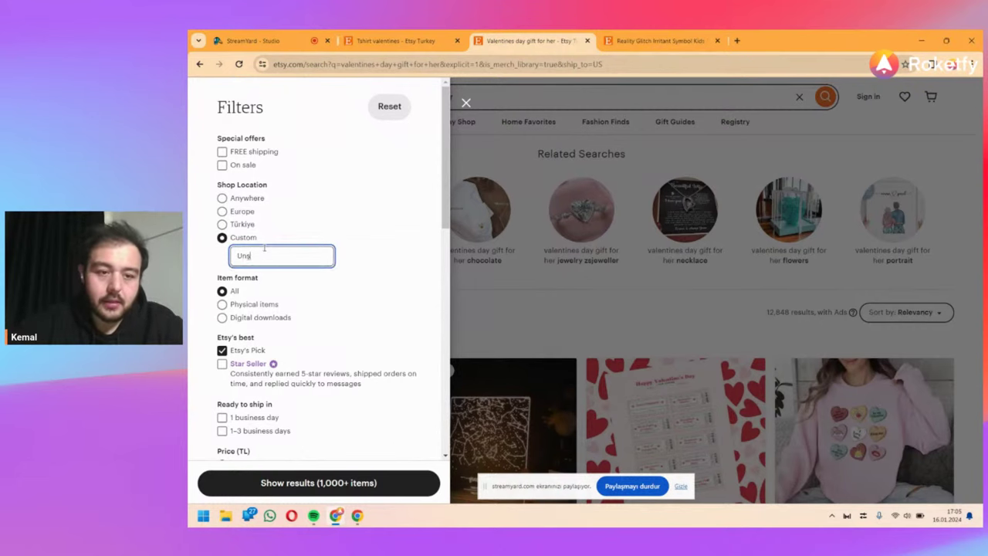
{"action": "type", "text": "Uns"}
{"action": "key", "text": "BackSpace"}
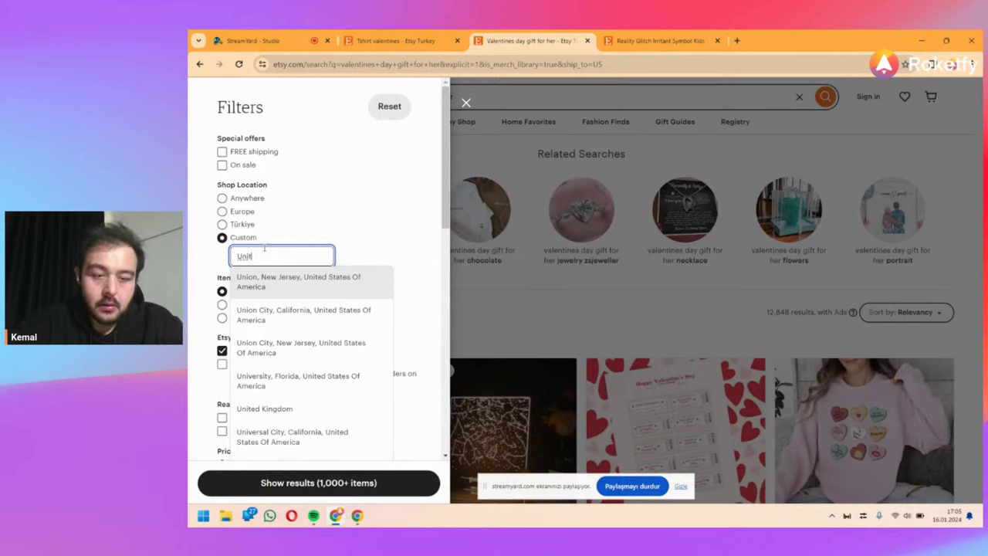
{"action": "type", "text": "ited Sta"}
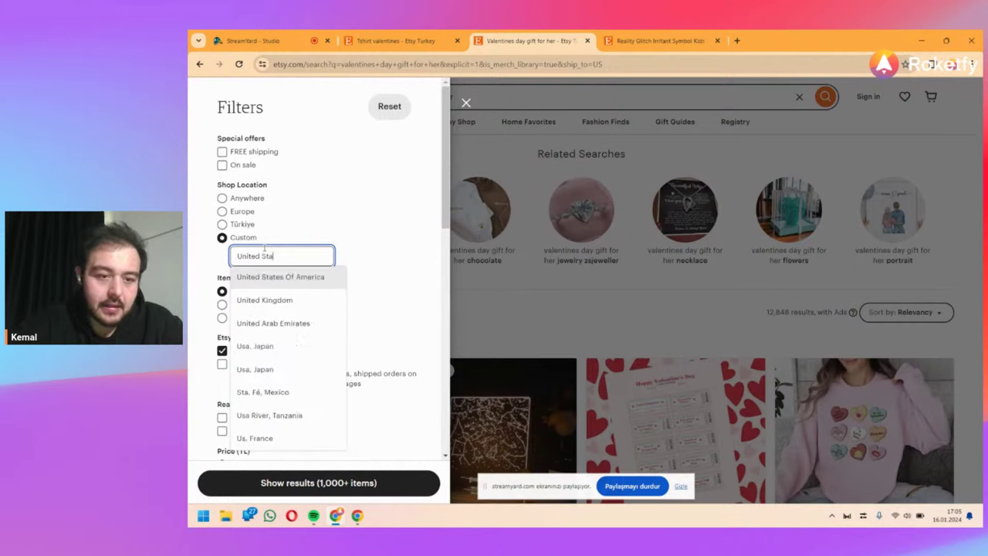
{"action": "left_click", "coordinate": [271, 276]}
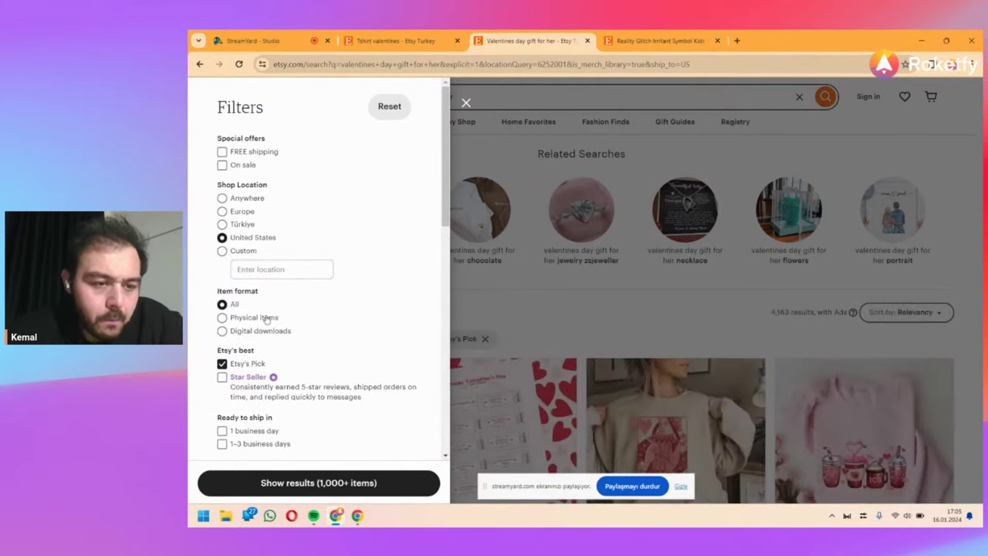
Step: Filter the search results to Star Seller listings and remove the Etsy's Pick filter
{"action": "scroll", "coordinate": [269, 333], "scroll_direction": "down", "scroll_amount": 1}
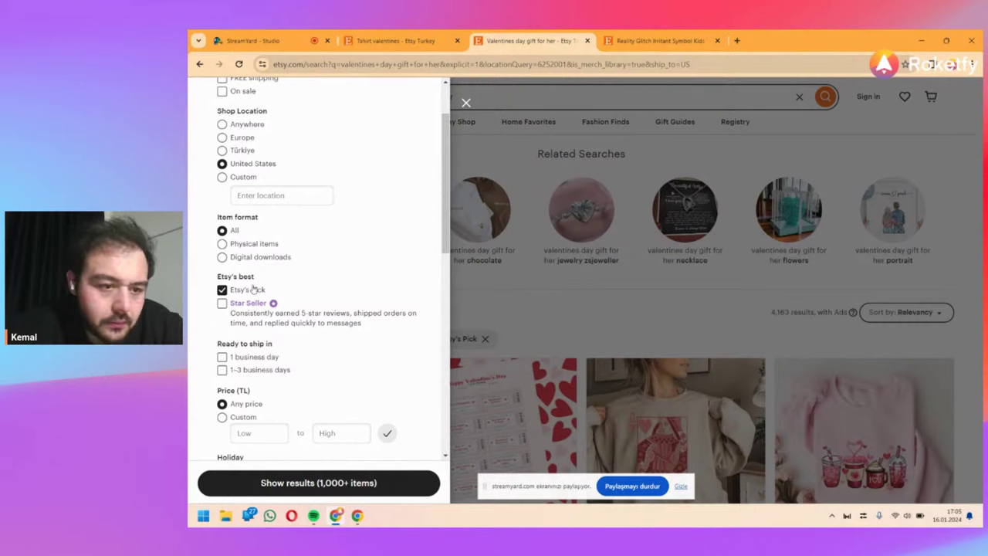
{"action": "left_click", "coordinate": [222, 303]}
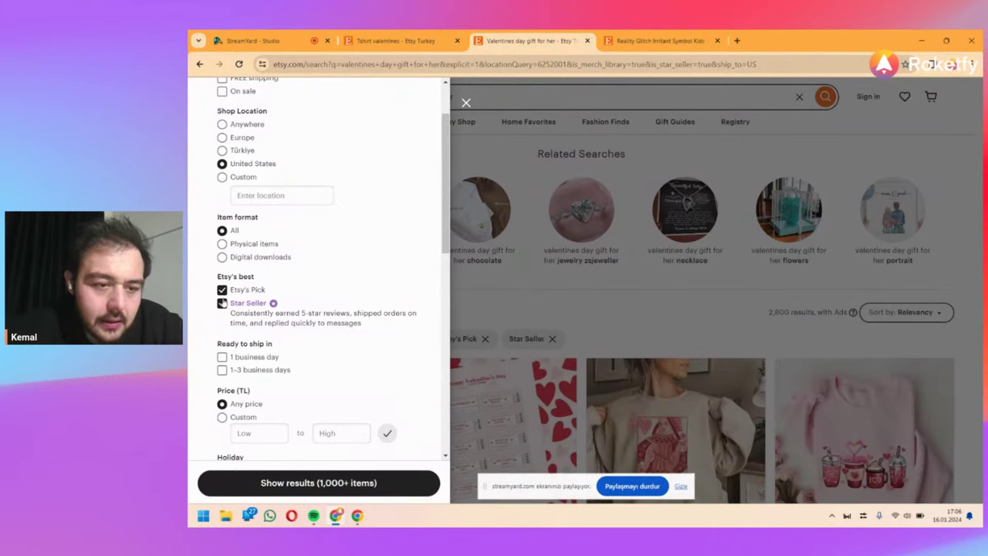
{"action": "left_click", "coordinate": [222, 290]}
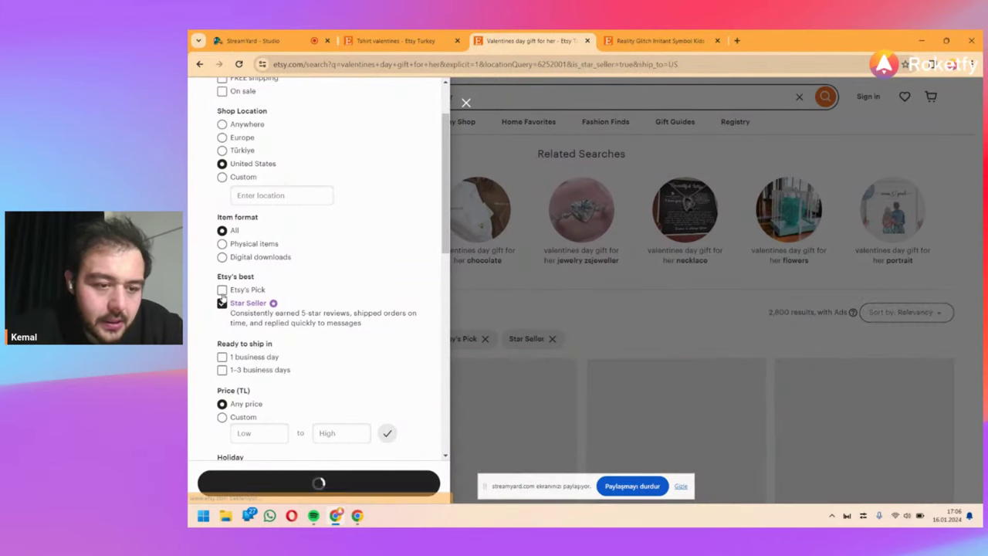
Step: Limit the results to items ready to ship in 1–3 business days and show the filtered listings
{"action": "left_click", "coordinate": [222, 370]}
{"action": "scroll", "coordinate": [220, 371], "scroll_direction": "down", "scroll_amount": 3}
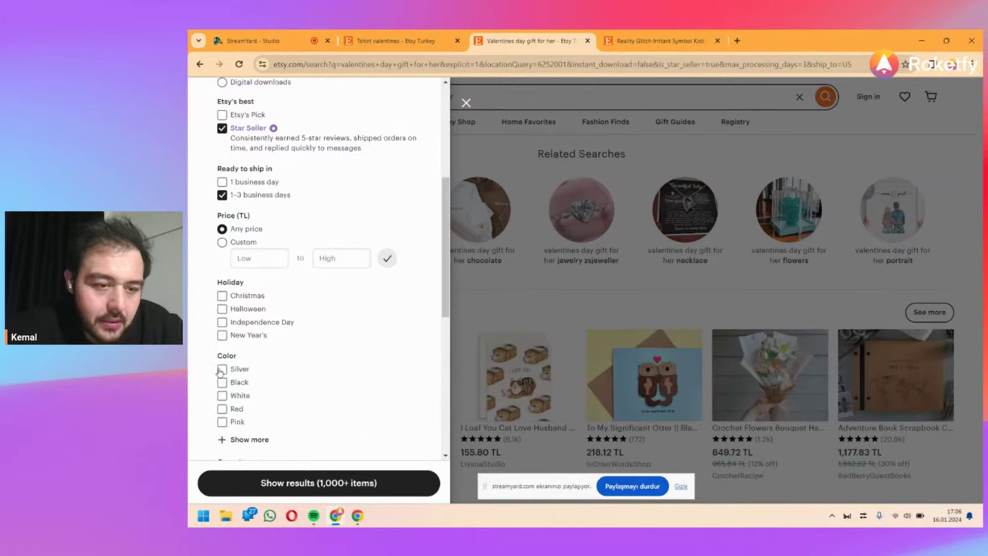
{"action": "scroll", "coordinate": [224, 366], "scroll_direction": "down", "scroll_amount": 3}
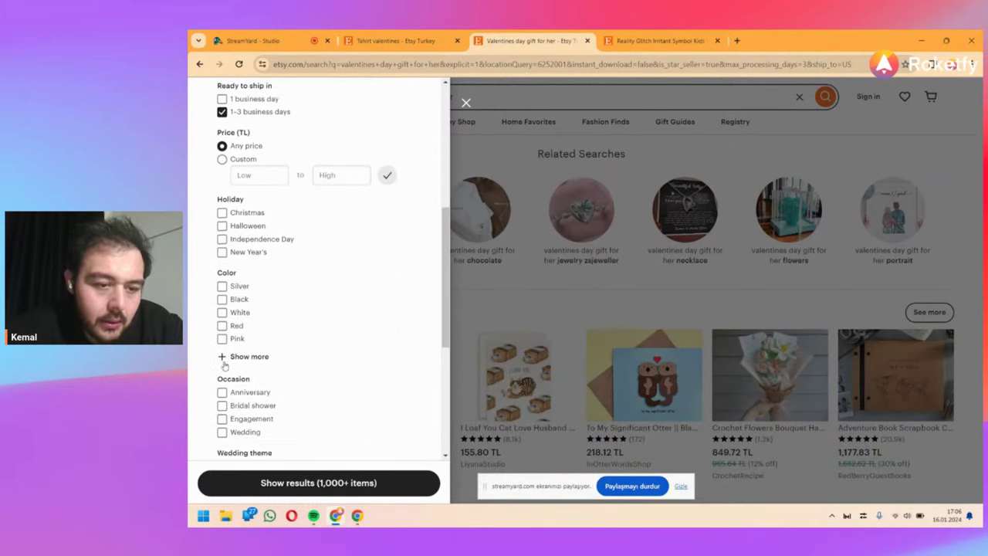
{"action": "scroll", "coordinate": [224, 365], "scroll_direction": "down", "scroll_amount": 2}
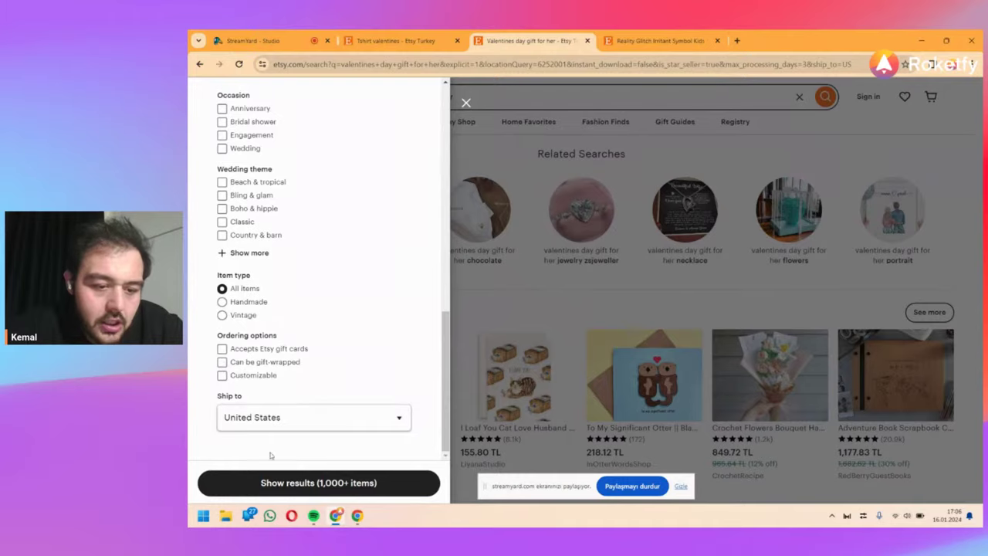
{"action": "left_click", "coordinate": [275, 482]}
Step: Look through the filtered Valentine's gift listings, examining product types, badges, prices and review counts, including the Power Couple sweatshirt's video preview
{"action": "scroll", "coordinate": [510, 272], "scroll_direction": "down", "scroll_amount": 2}
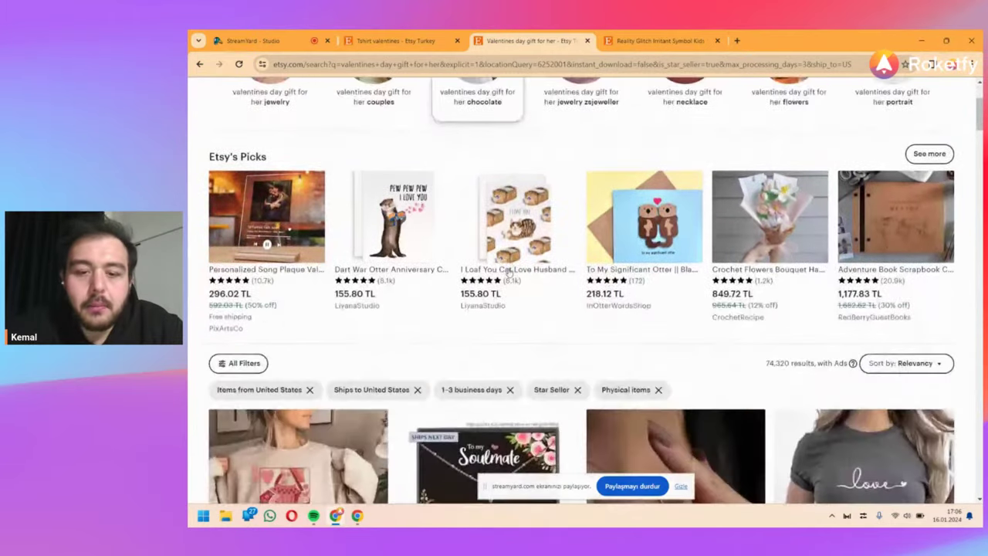
{"action": "scroll", "coordinate": [509, 272], "scroll_direction": "down", "scroll_amount": 4}
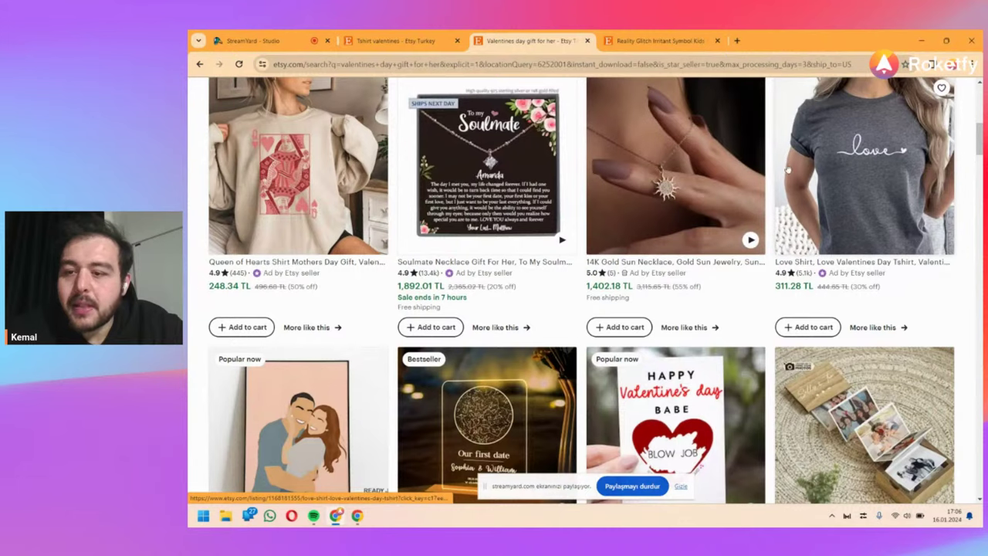
{"action": "scroll", "coordinate": [915, 193], "scroll_direction": "up", "scroll_amount": 1}
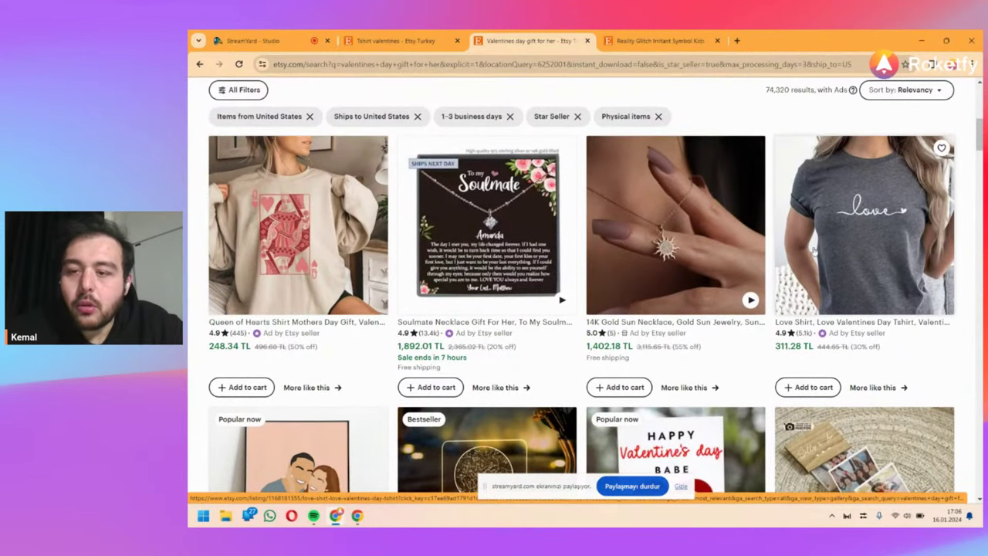
{"action": "scroll", "coordinate": [854, 272], "scroll_direction": "down", "scroll_amount": 9}
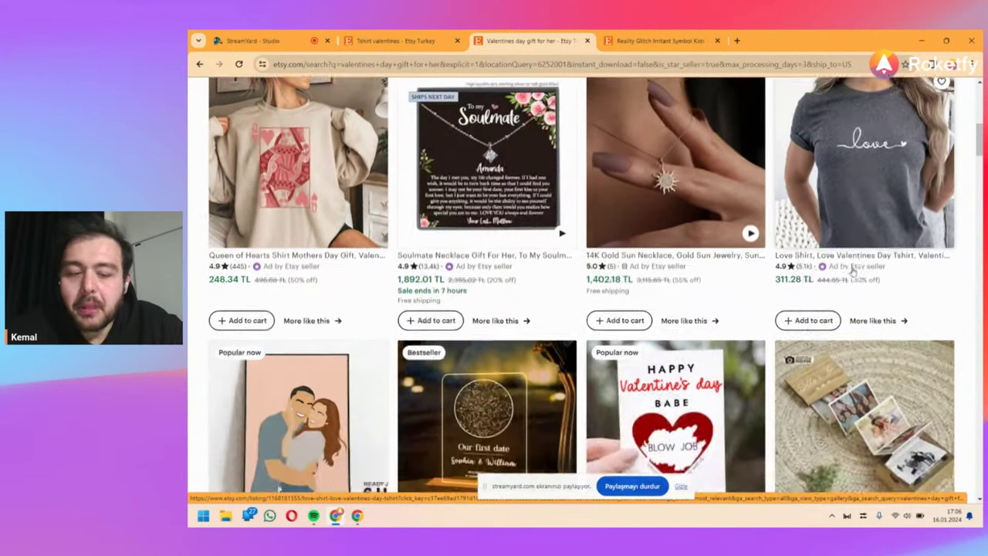
{"action": "scroll", "coordinate": [853, 272], "scroll_direction": "down", "scroll_amount": 12}
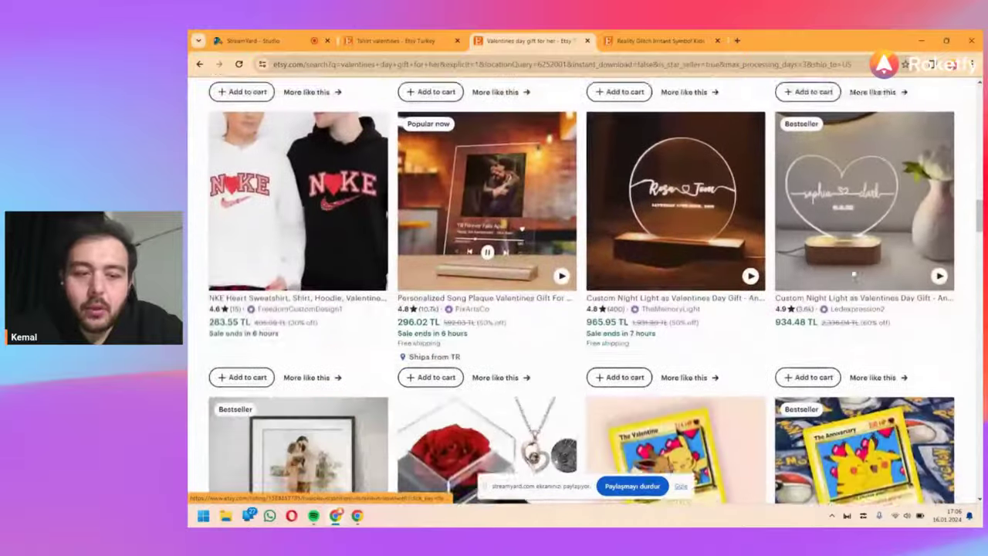
{"action": "scroll", "coordinate": [853, 265], "scroll_direction": "down", "scroll_amount": 8}
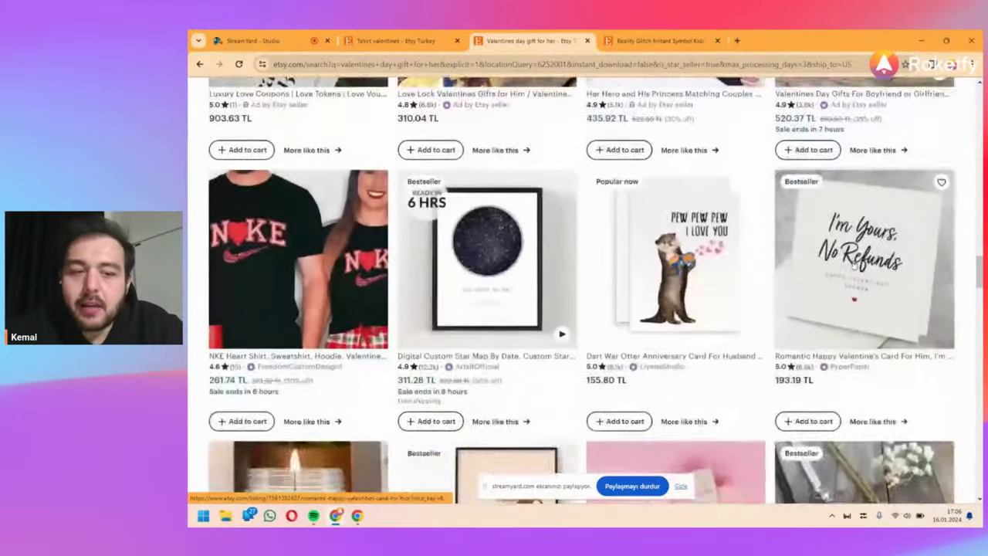
{"action": "scroll", "coordinate": [853, 265], "scroll_direction": "down", "scroll_amount": 2}
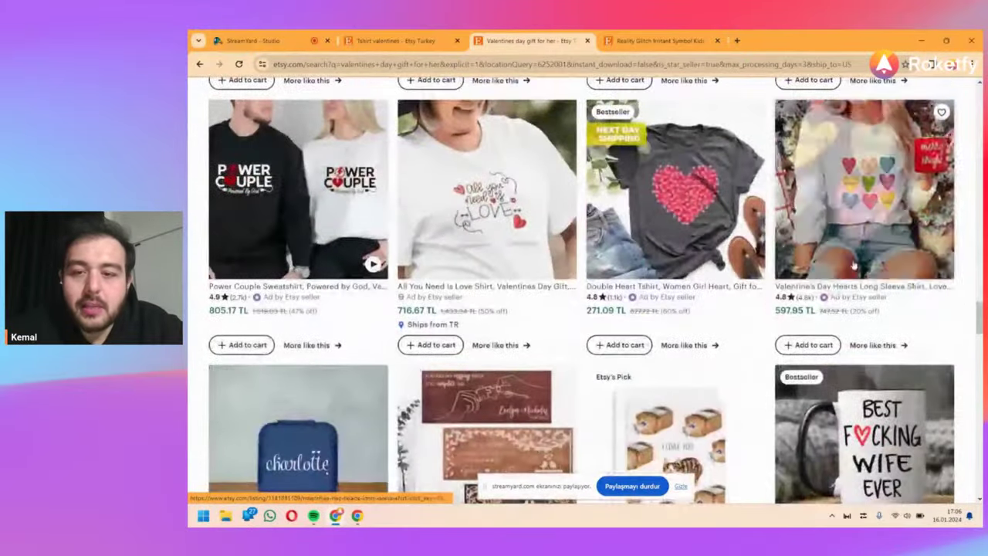
{"action": "scroll", "coordinate": [757, 232], "scroll_direction": "up", "scroll_amount": 1}
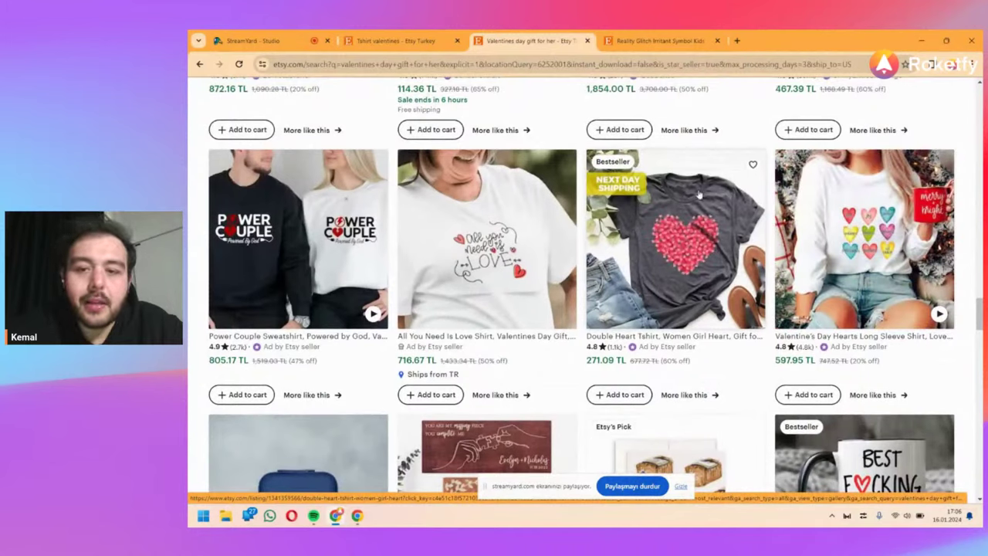
{"action": "mouse_move", "coordinate": [237, 217]}
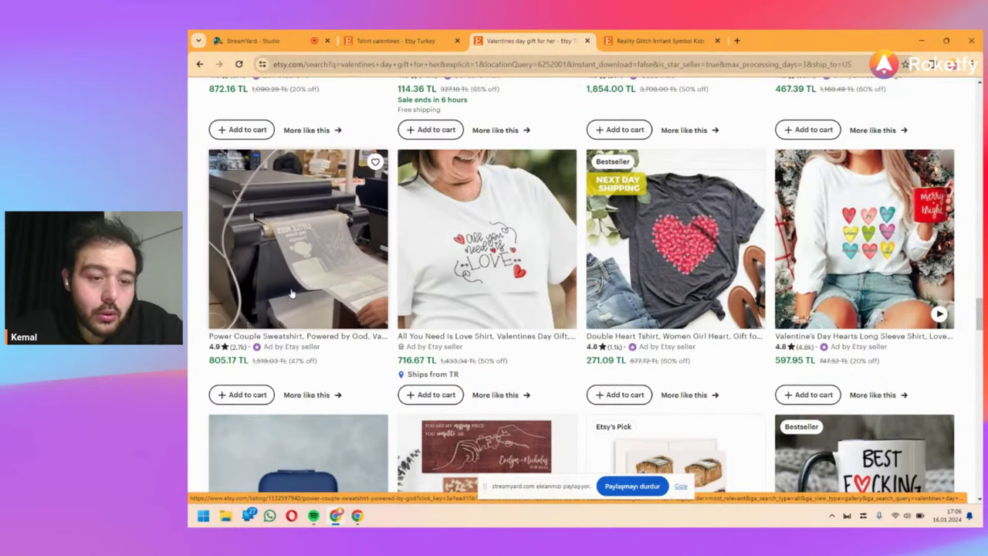
{"action": "mouse_move", "coordinate": [292, 240]}
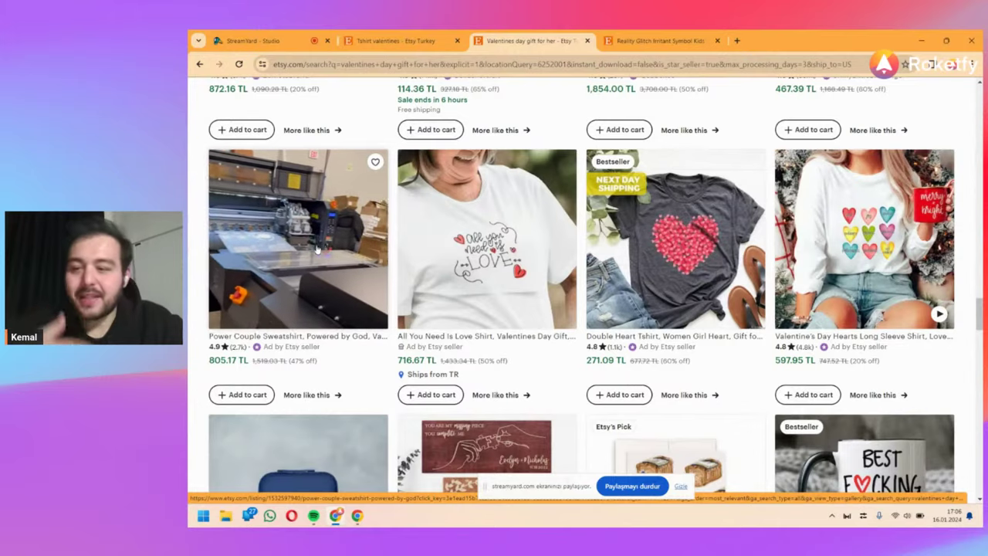
{"action": "scroll", "coordinate": [316, 249], "scroll_direction": "down", "scroll_amount": 3}
{"action": "scroll", "coordinate": [317, 249], "scroll_direction": "down", "scroll_amount": 2}
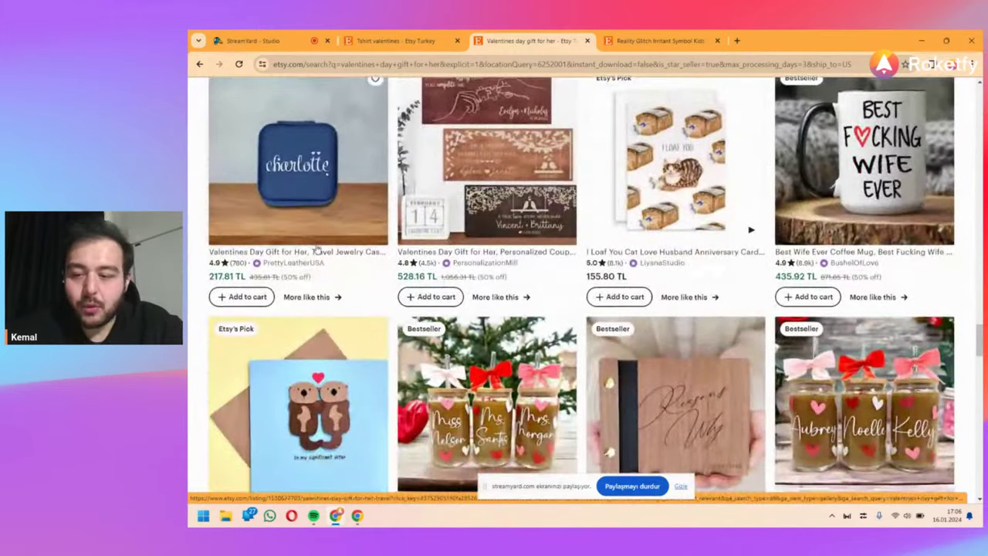
{"action": "scroll", "coordinate": [317, 250], "scroll_direction": "down", "scroll_amount": 3}
{"action": "scroll", "coordinate": [317, 249], "scroll_direction": "up", "scroll_amount": 5}
{"action": "scroll", "coordinate": [317, 250], "scroll_direction": "up", "scroll_amount": 2}
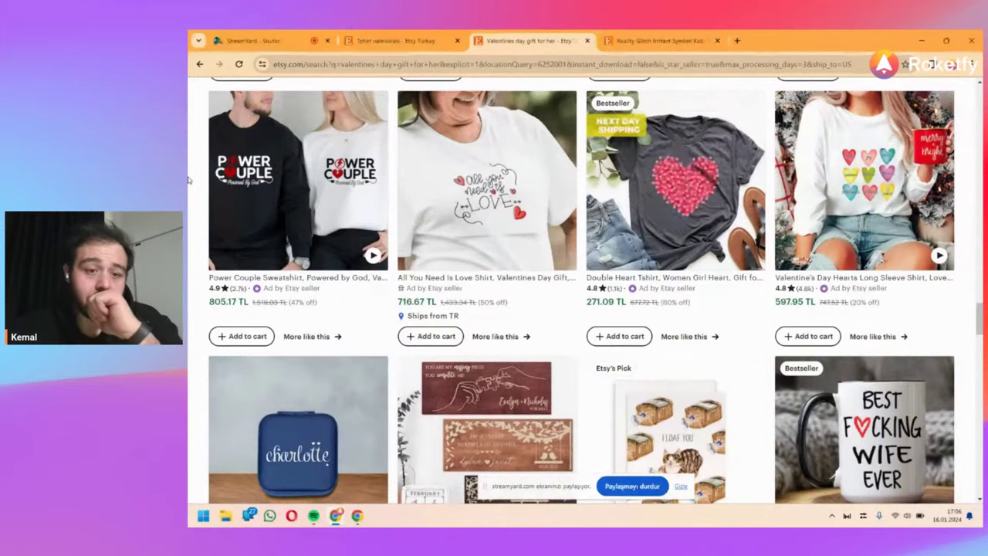
{"action": "scroll", "coordinate": [187, 180], "scroll_direction": "down", "scroll_amount": 4}
{"action": "scroll", "coordinate": [188, 180], "scroll_direction": "down", "scroll_amount": 10}
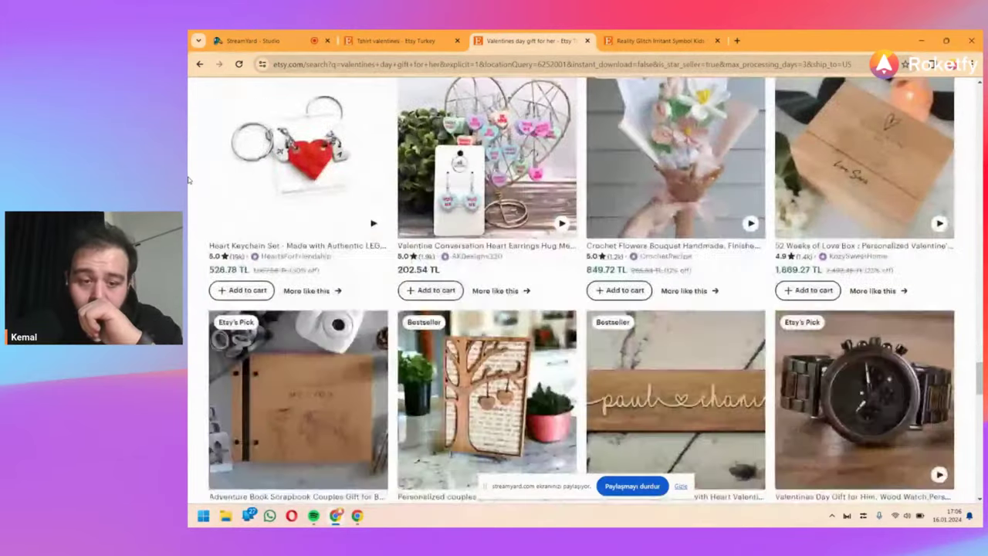
Step: Open the bestselling Double Heart Tshirt listing from the results and go to its seller's shop, ModaTeeCo
{"action": "scroll", "coordinate": [188, 180], "scroll_direction": "up", "scroll_amount": 13}
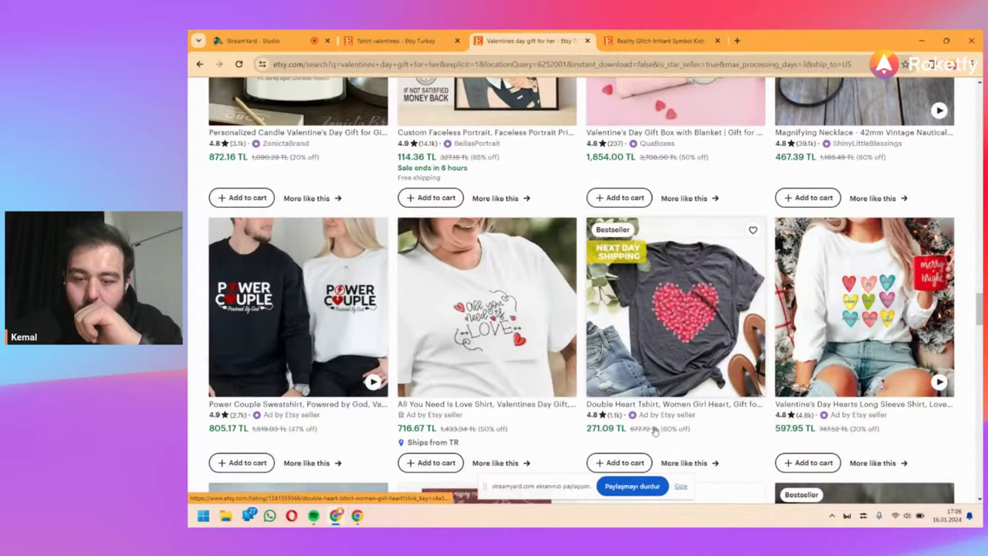
{"action": "left_click", "coordinate": [677, 343]}
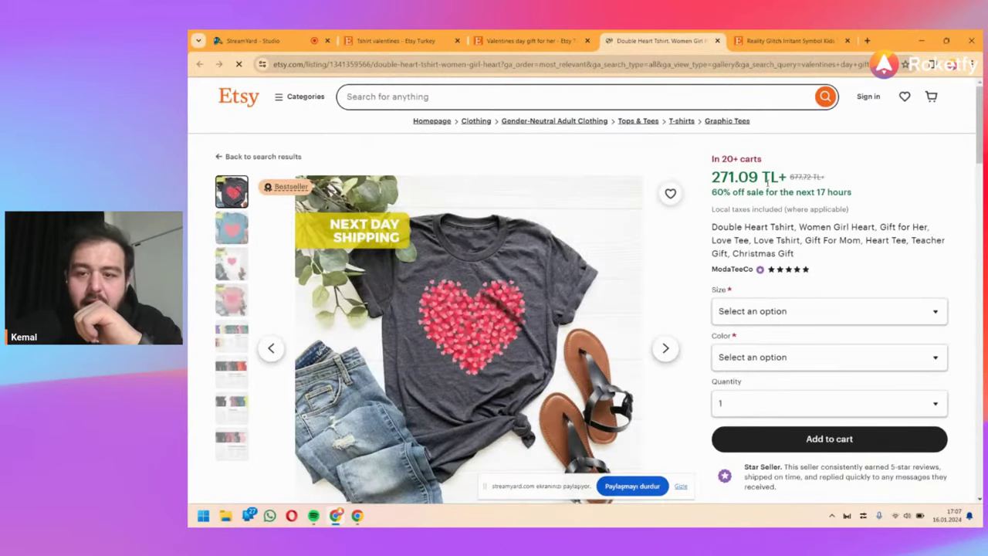
{"action": "left_click", "coordinate": [730, 268]}
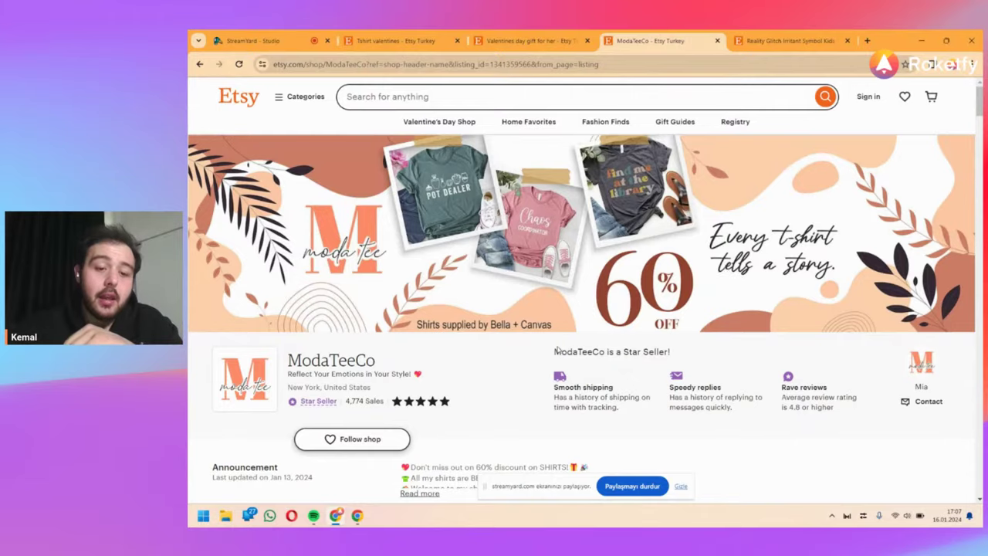
Step: Look through the first page of the ModaTeeCo shop, examining its sales, categories, shirt designs, prices and reviews
{"action": "scroll", "coordinate": [556, 349], "scroll_direction": "down", "scroll_amount": 2}
{"action": "scroll", "coordinate": [557, 350], "scroll_direction": "down", "scroll_amount": 6}
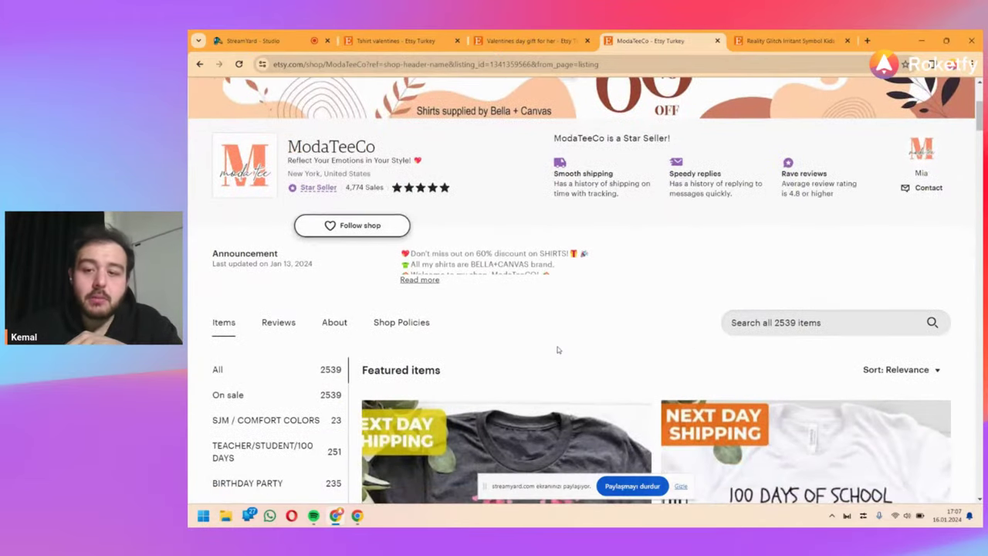
{"action": "scroll", "coordinate": [557, 350], "scroll_direction": "down", "scroll_amount": 10}
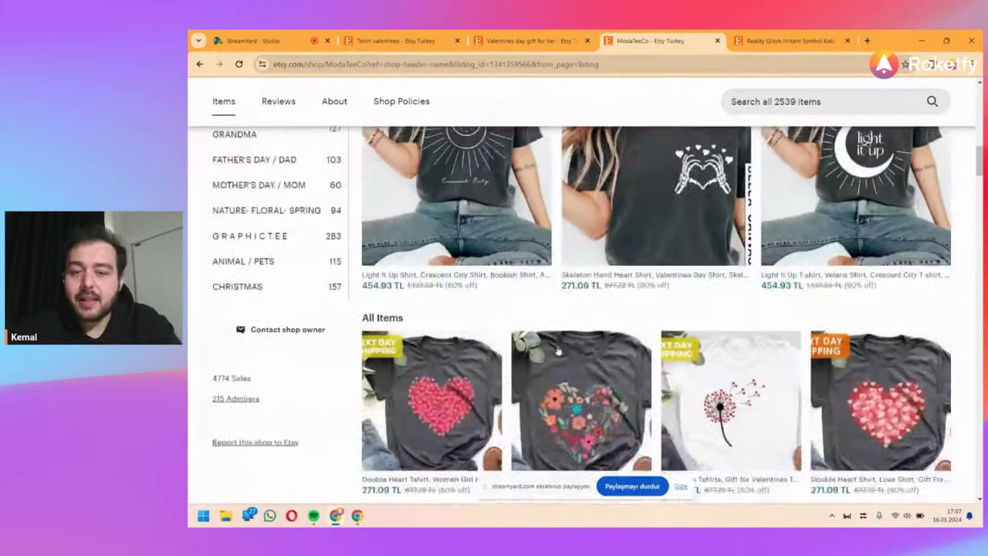
{"action": "scroll", "coordinate": [557, 350], "scroll_direction": "down", "scroll_amount": 2}
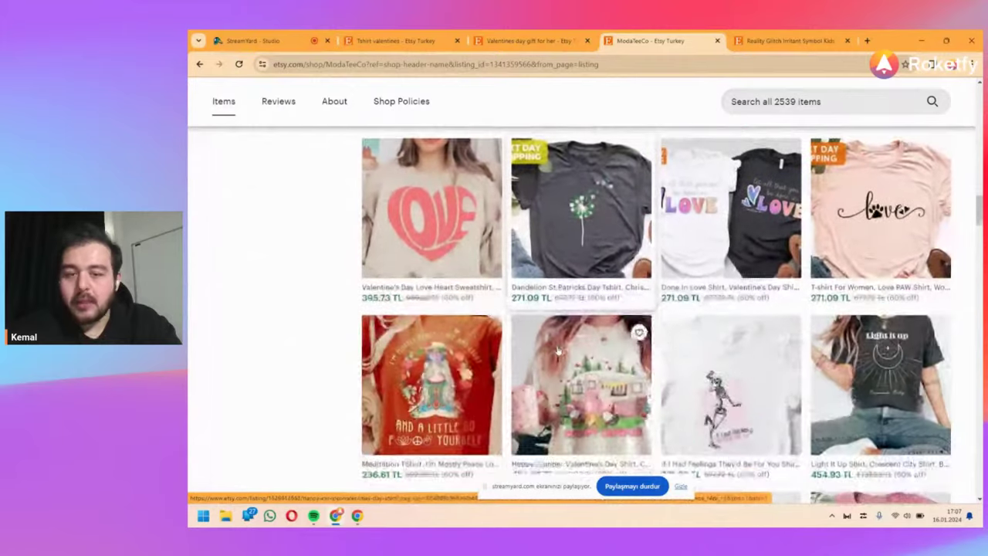
{"action": "scroll", "coordinate": [557, 350], "scroll_direction": "down", "scroll_amount": 5}
{"action": "scroll", "coordinate": [557, 349], "scroll_direction": "down", "scroll_amount": 2}
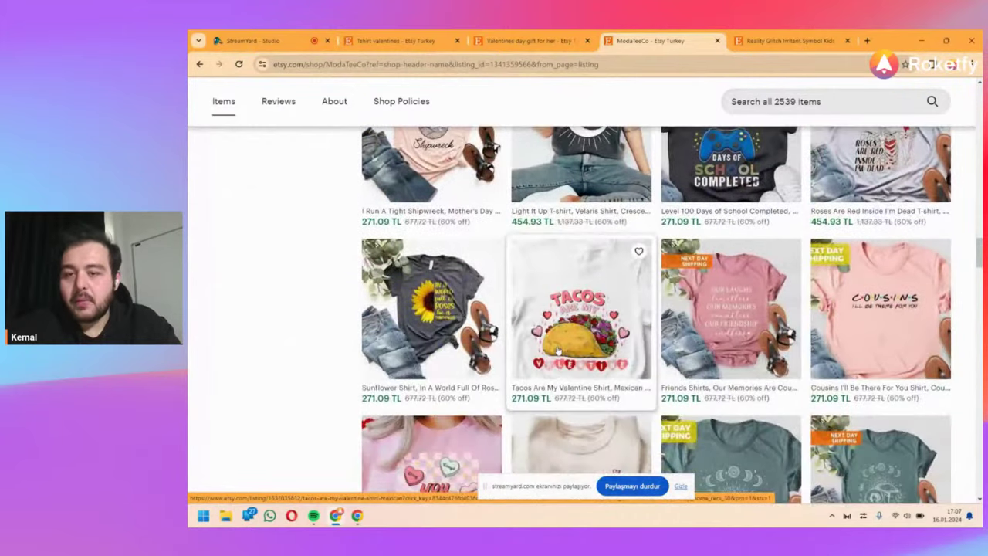
{"action": "scroll", "coordinate": [557, 350], "scroll_direction": "up", "scroll_amount": 2}
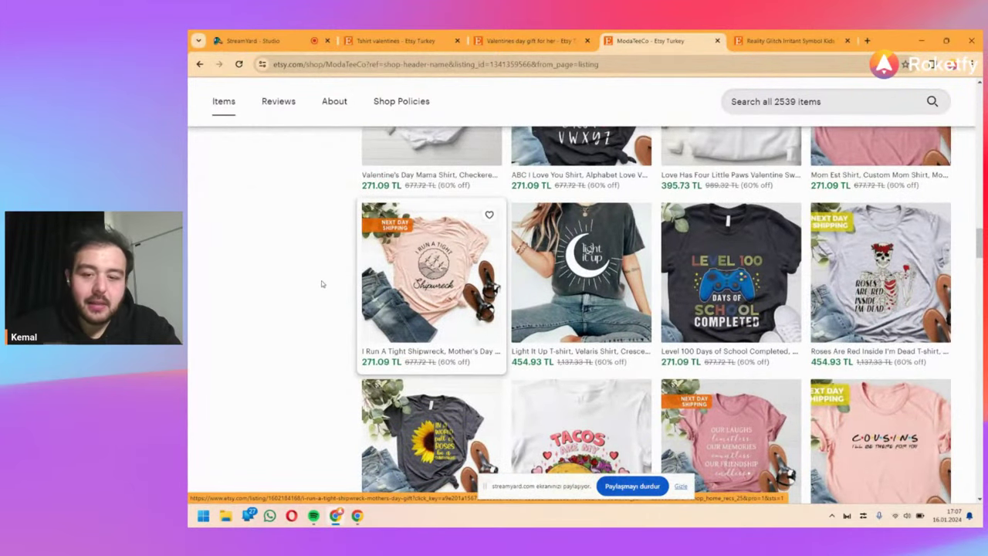
{"action": "scroll", "coordinate": [296, 278], "scroll_direction": "down", "scroll_amount": 2}
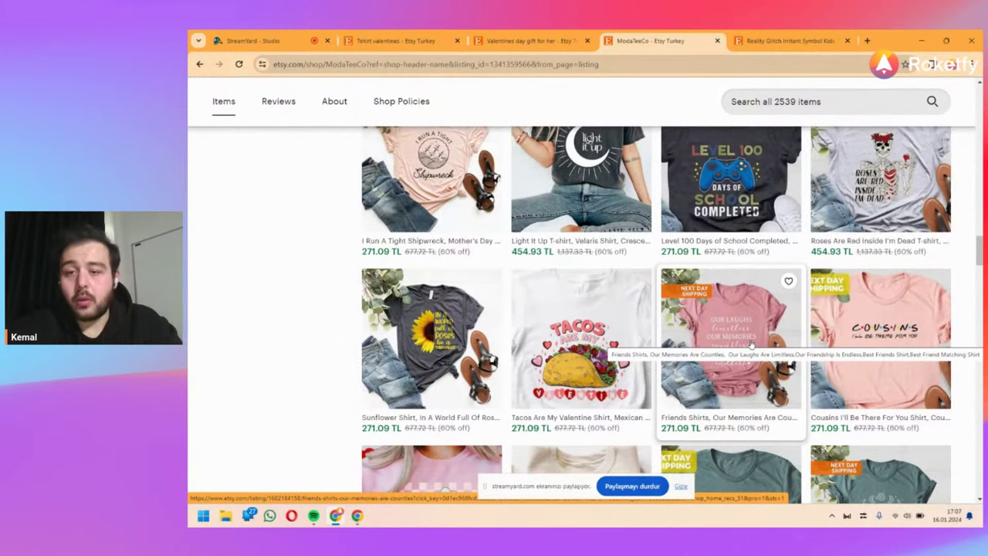
{"action": "scroll", "coordinate": [750, 345], "scroll_direction": "down", "scroll_amount": 3}
{"action": "scroll", "coordinate": [750, 345], "scroll_direction": "down", "scroll_amount": 2}
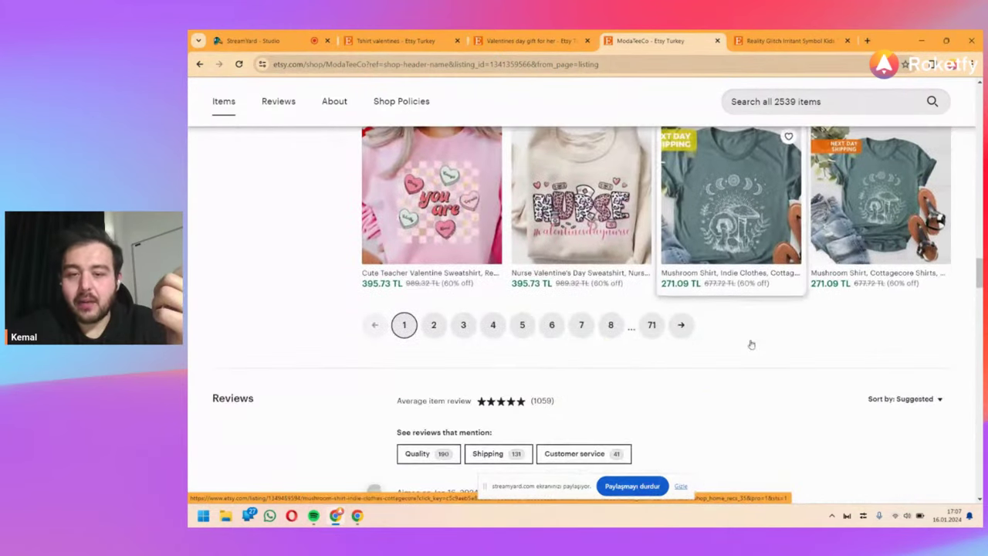
Step: Go to page 2 of the ModaTeeCo shop's items and examine the products and designs listed there
{"action": "left_click", "coordinate": [434, 324]}
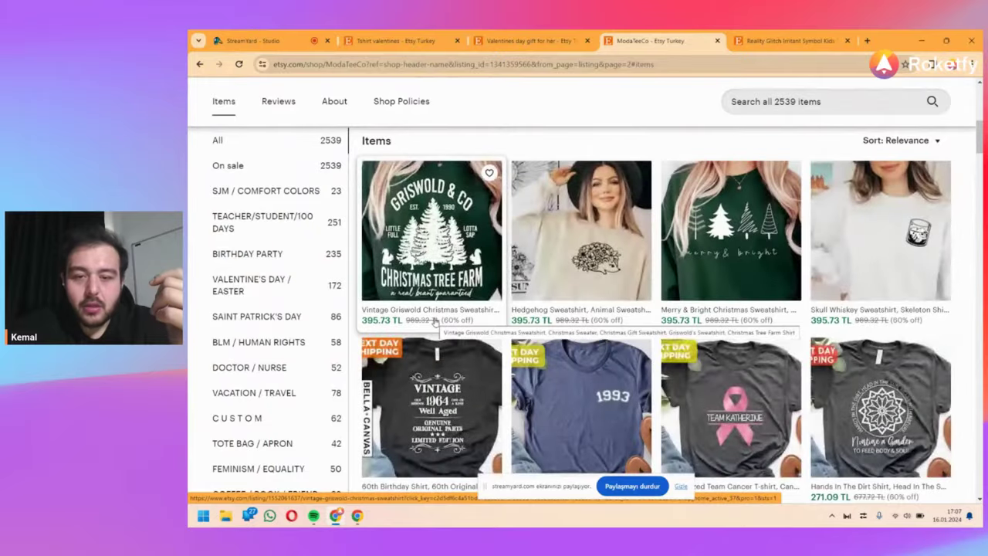
{"action": "scroll", "coordinate": [436, 325], "scroll_direction": "down", "scroll_amount": 3}
{"action": "scroll", "coordinate": [437, 325], "scroll_direction": "down", "scroll_amount": 6}
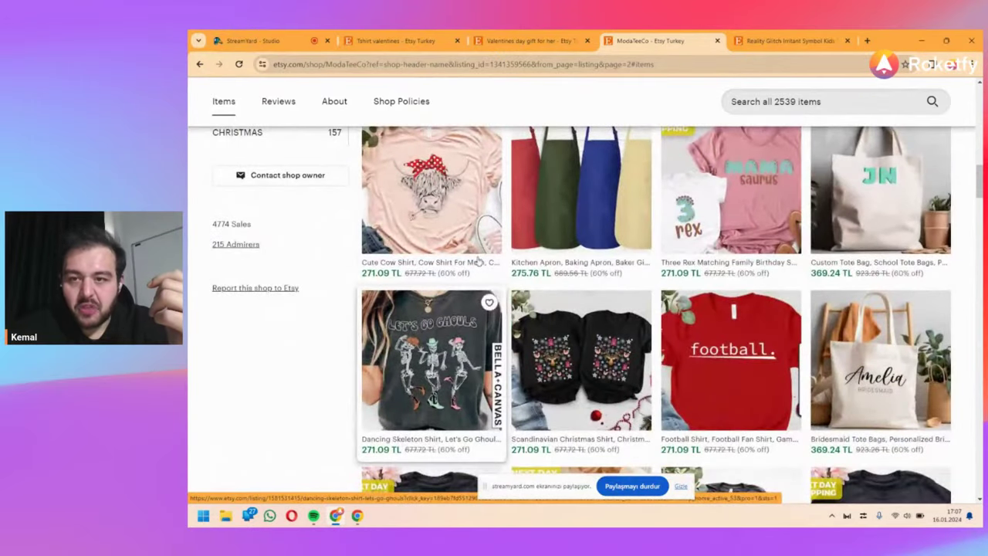
Step: Hide the screen-sharing notice and open a separate Chrome window under another profile
{"action": "mouse_move", "coordinate": [358, 515]}
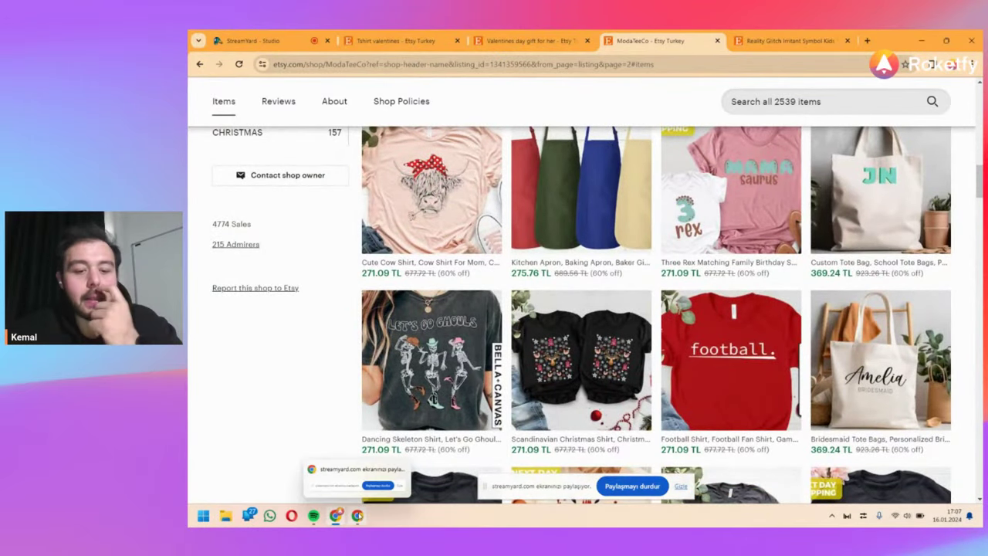
{"action": "left_click", "coordinate": [681, 488]}
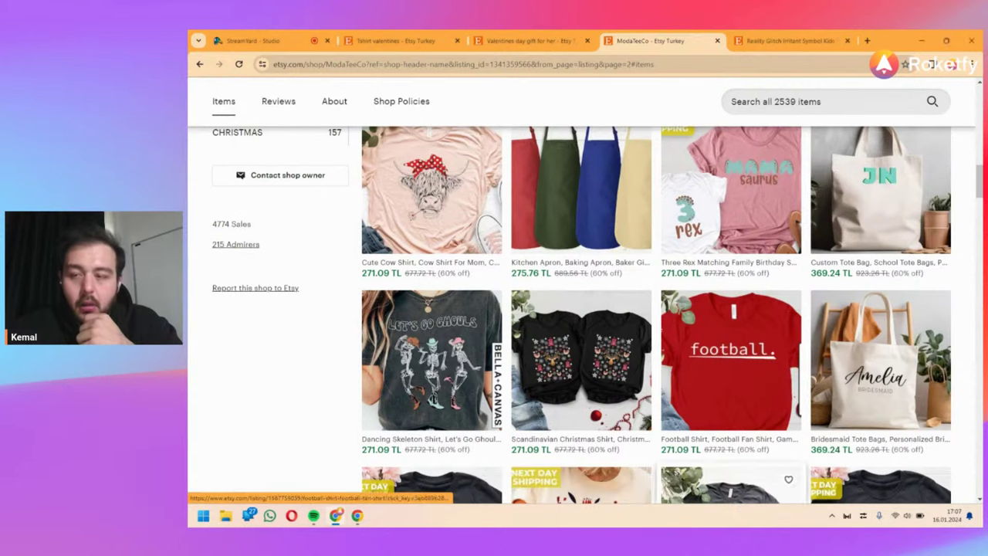
{"action": "left_click", "coordinate": [949, 65]}
{"action": "left_click", "coordinate": [865, 291]}
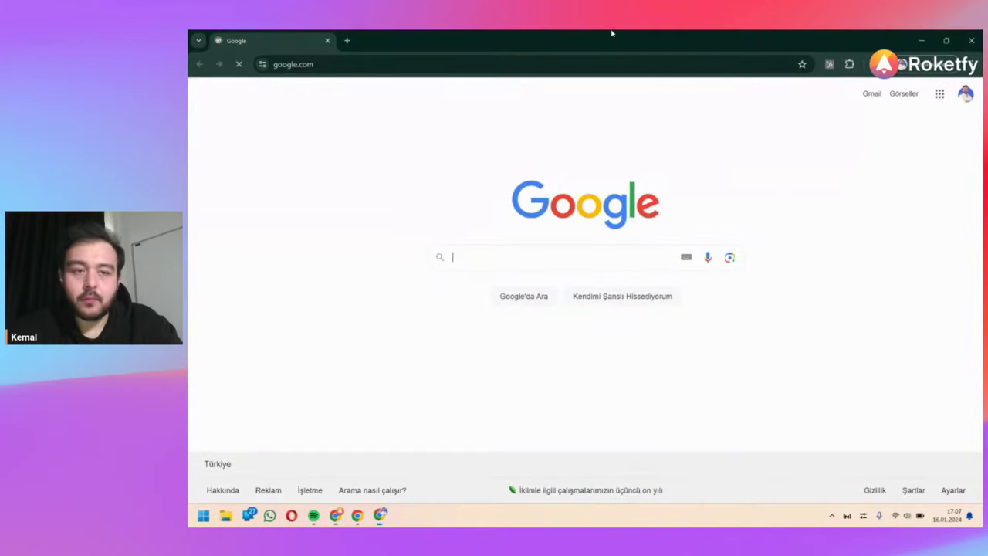
Step: Open the Roketfy website, enter its Etsy dashboard and check the account's to-do list and usage allowances
{"action": "left_click", "coordinate": [593, 62]}
{"action": "type", "text": "roketfy"}
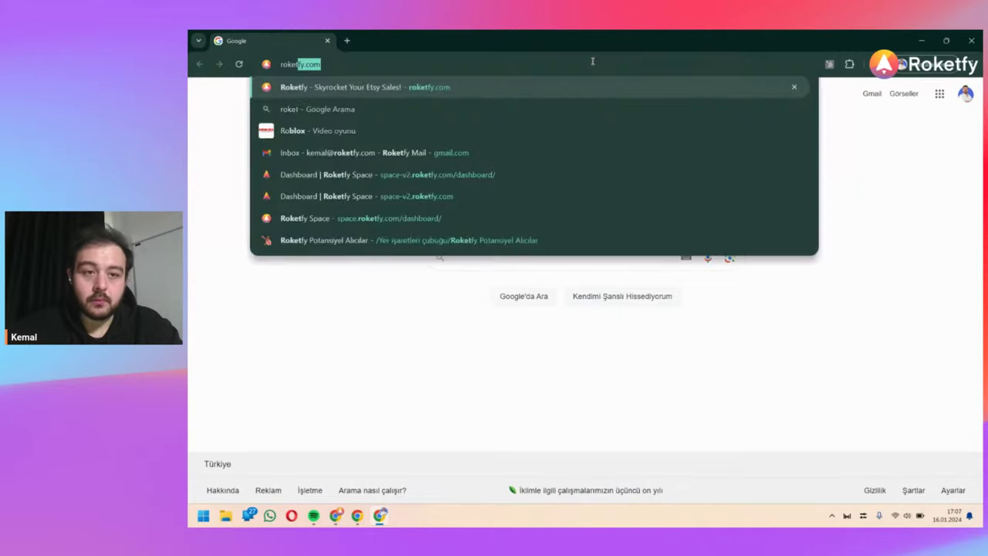
{"action": "key", "text": "Return"}
{"action": "left_click", "coordinate": [855, 103]}
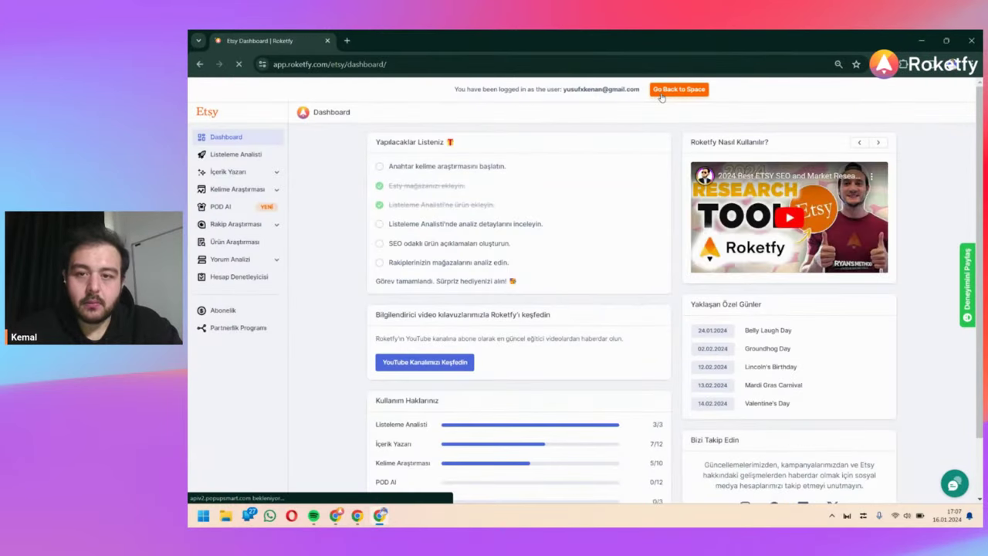
{"action": "scroll", "coordinate": [661, 97], "scroll_direction": "down", "scroll_amount": 1}
{"action": "scroll", "coordinate": [661, 96], "scroll_direction": "up", "scroll_amount": 1}
{"action": "scroll", "coordinate": [661, 96], "scroll_direction": "down", "scroll_amount": 1}
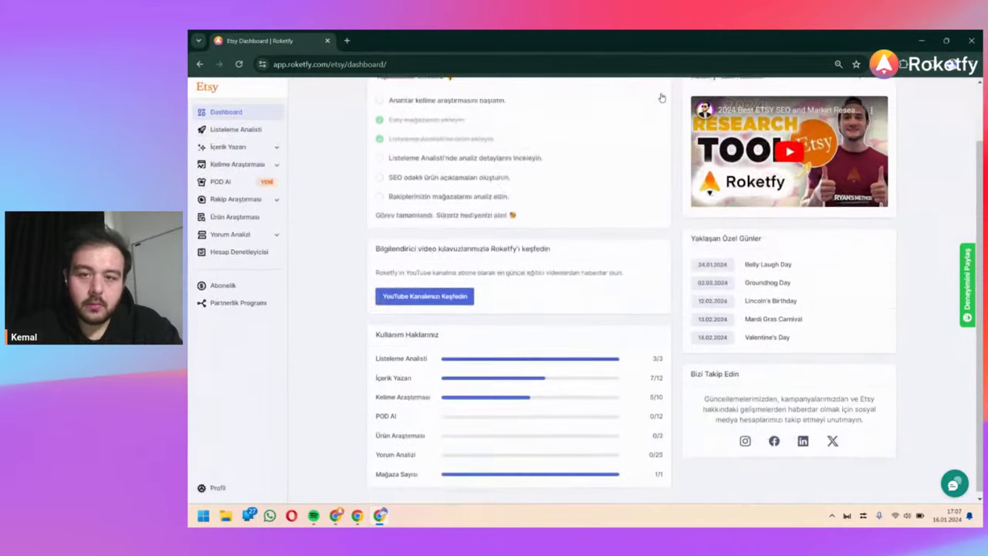
{"action": "scroll", "coordinate": [586, 129], "scroll_direction": "up", "scroll_amount": 1}
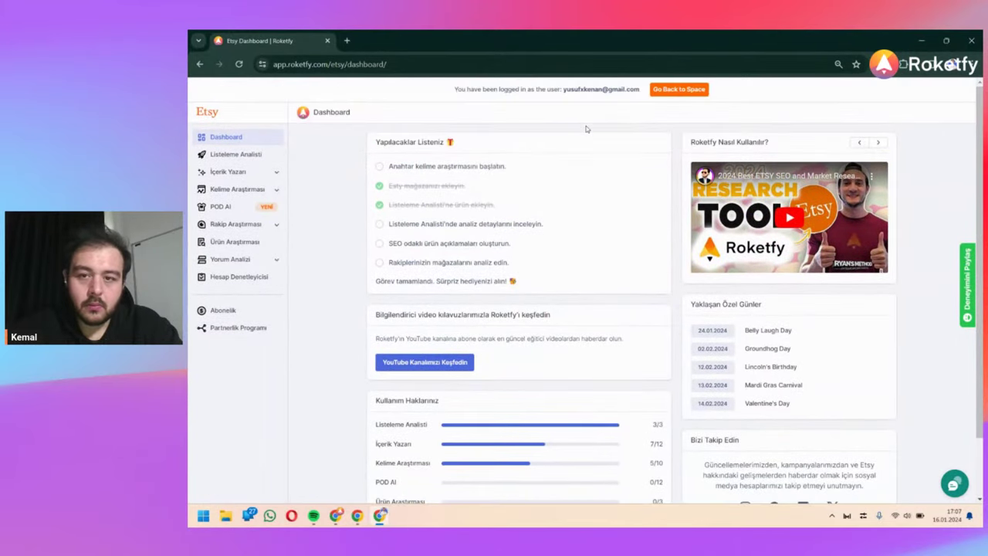
Step: Leave the other user's account for Roketfy Space, then reopen roketfy.com and enter the Etsy dashboard from there
{"action": "left_click", "coordinate": [674, 88]}
{"action": "key", "text": "ctrl+t"}
{"action": "type", "text": "roketfy.com"}
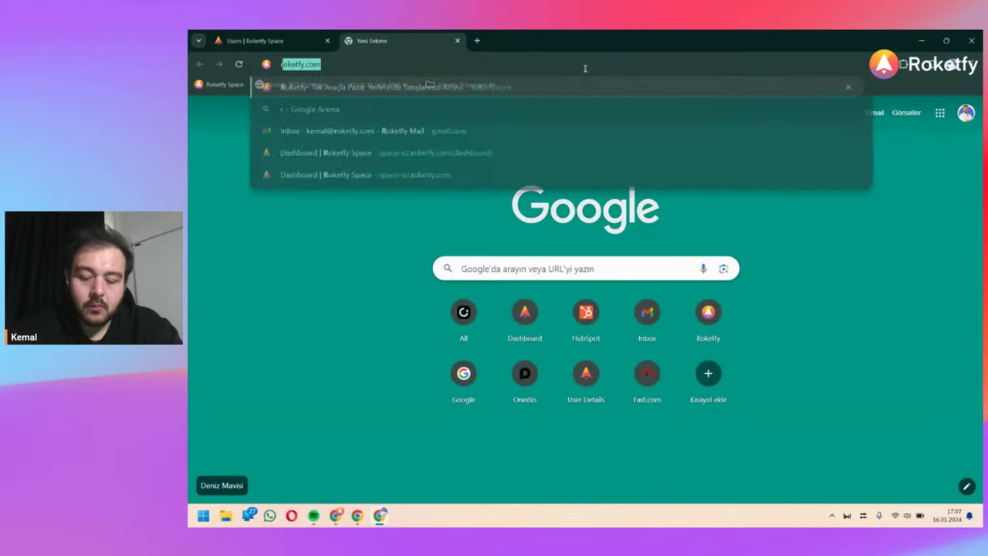
{"action": "key", "text": "Return"}
{"action": "key", "text": "ctrl+shift+Tab"}
{"action": "key", "text": "ctrl+w"}
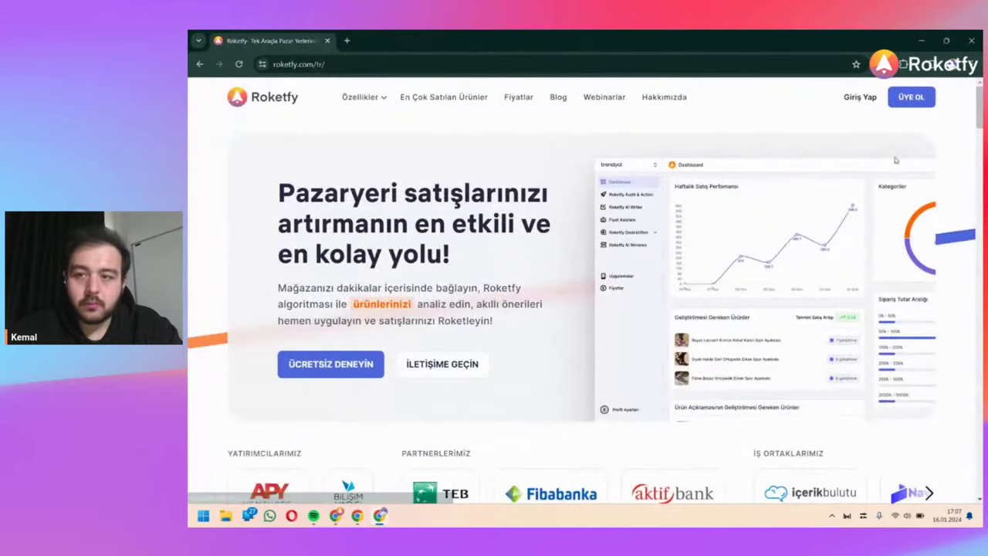
{"action": "left_click", "coordinate": [856, 98]}
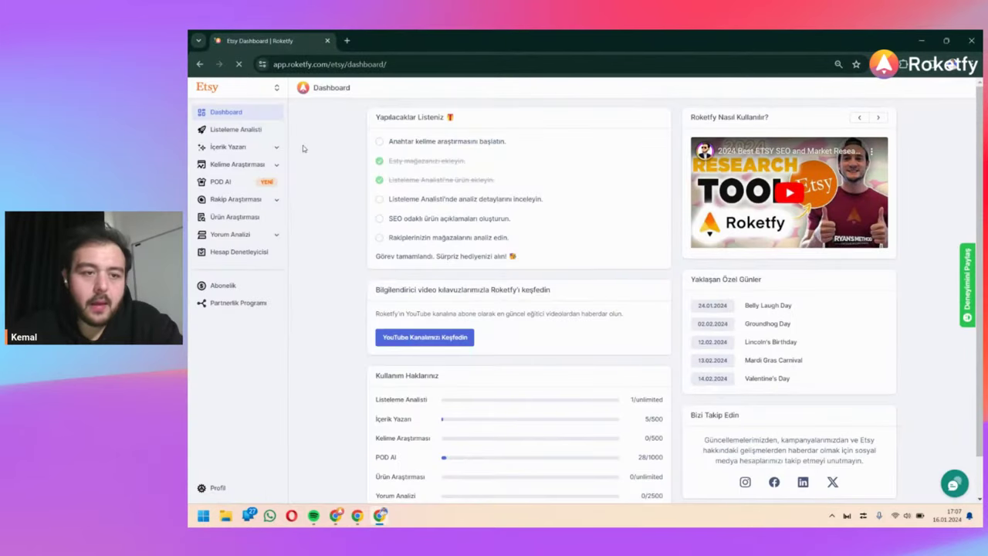
Step: Get keyword suggestions (Kelime Önerileri) for "valentines day" in the US market, dismissing the feedback survey
{"action": "left_click", "coordinate": [238, 167]}
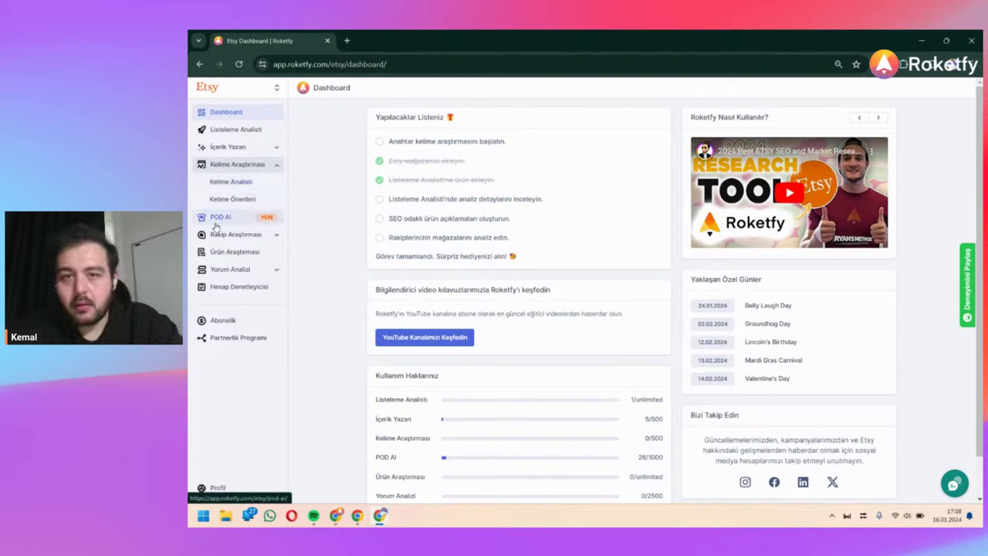
{"action": "left_click", "coordinate": [257, 200]}
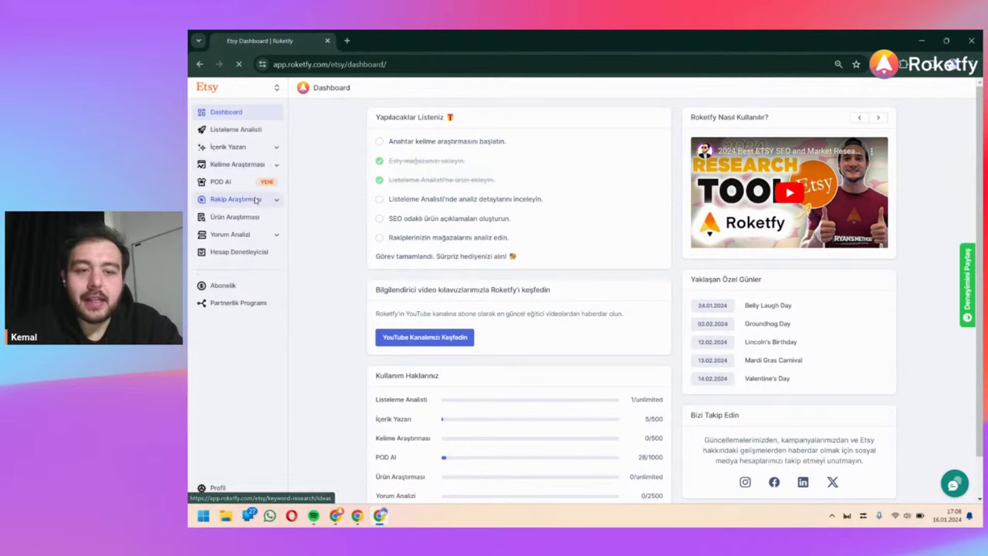
{"action": "left_click", "coordinate": [452, 186]}
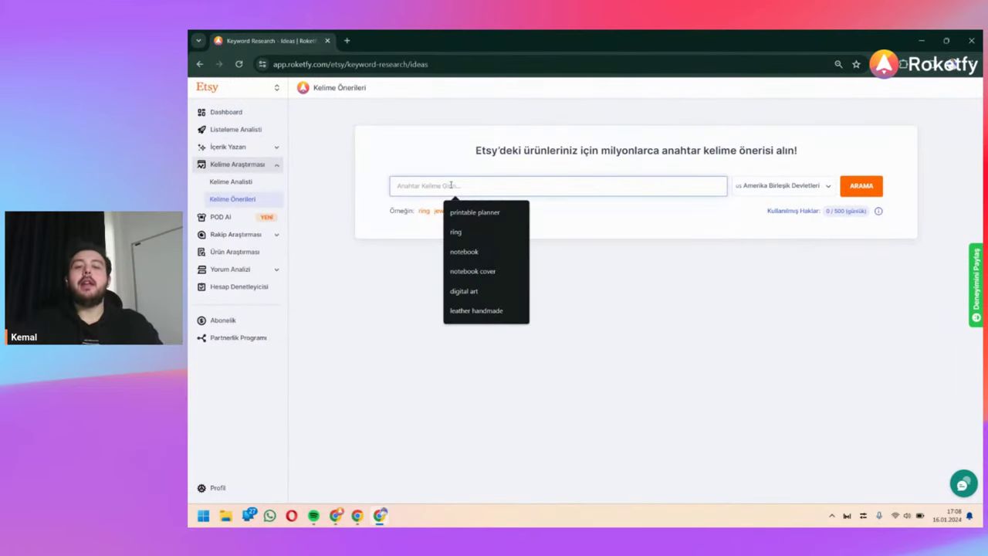
{"action": "type", "text": "valentines day"}
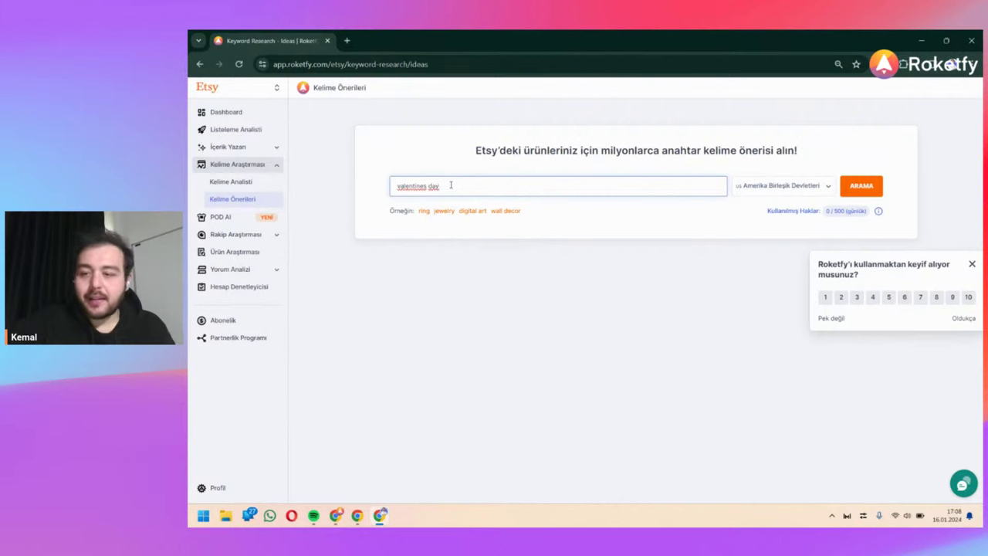
{"action": "left_click", "coordinate": [972, 264]}
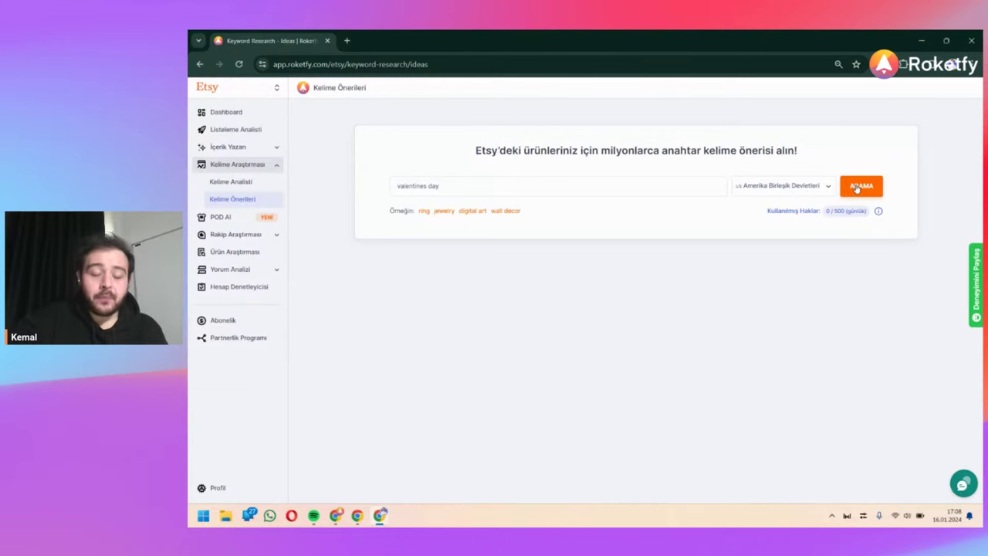
{"action": "left_click", "coordinate": [858, 187]}
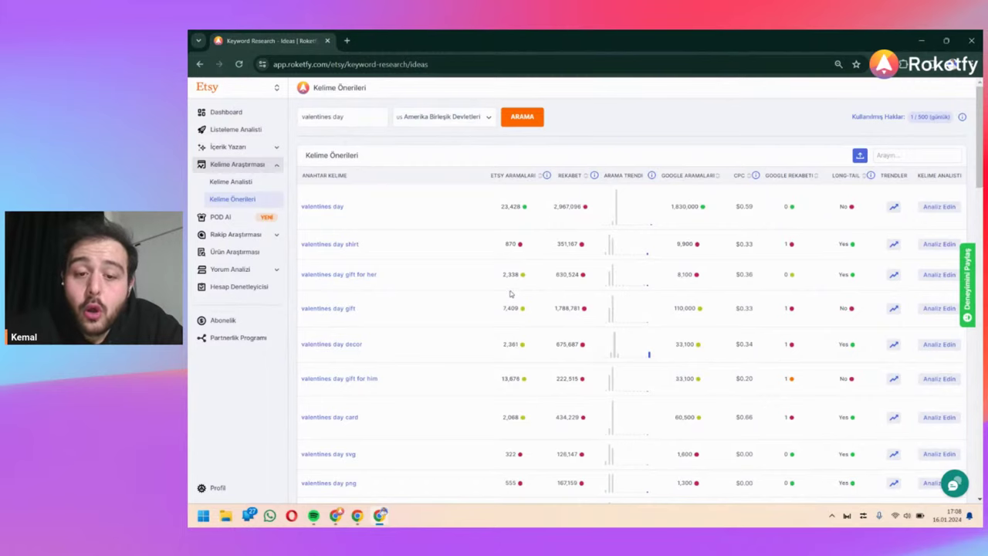
Step: Compare the suggested keywords' search volumes and competition, and open the keyword analysis for "valentines day card"
{"action": "scroll", "coordinate": [509, 294], "scroll_direction": "down", "scroll_amount": 2}
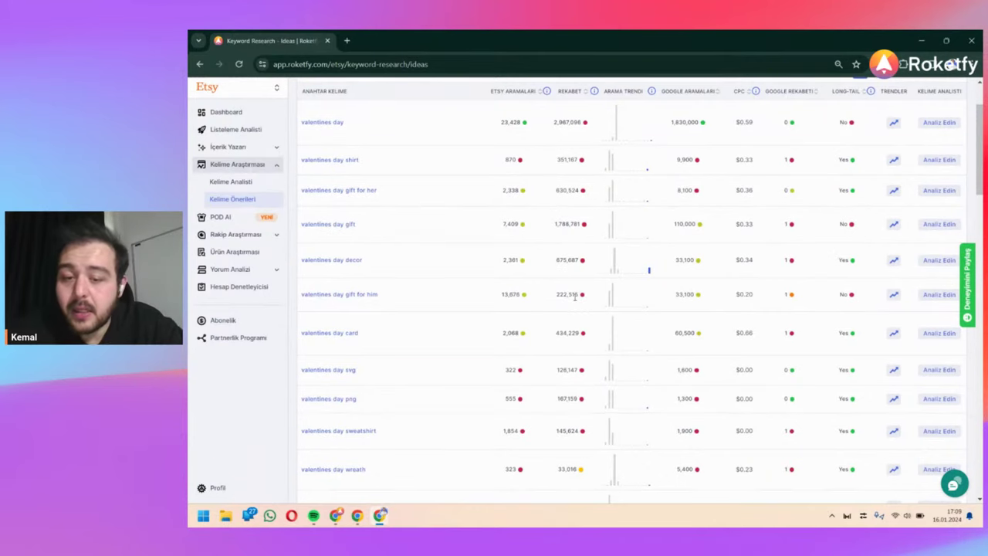
{"action": "scroll", "coordinate": [575, 297], "scroll_direction": "down", "scroll_amount": 1}
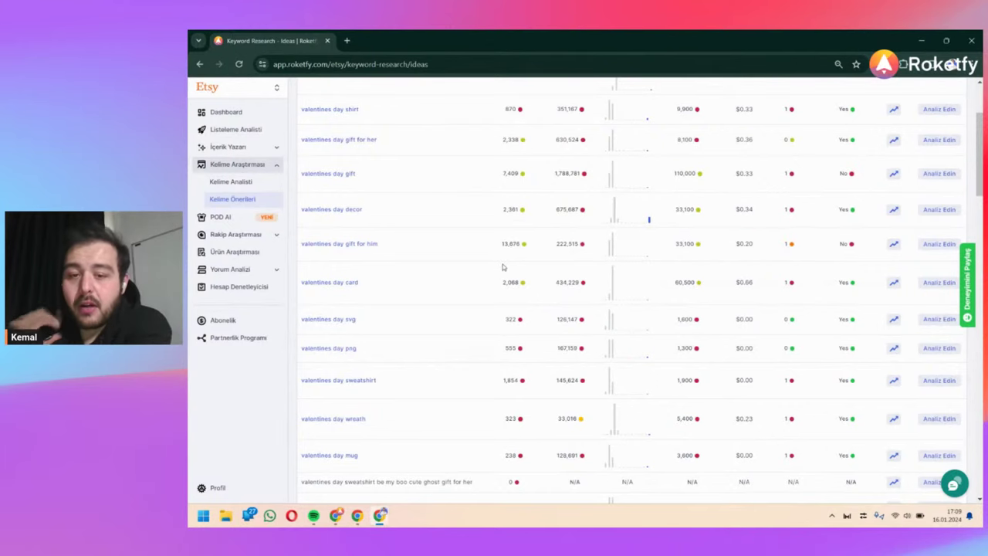
{"action": "scroll", "coordinate": [569, 282], "scroll_direction": "up", "scroll_amount": 1}
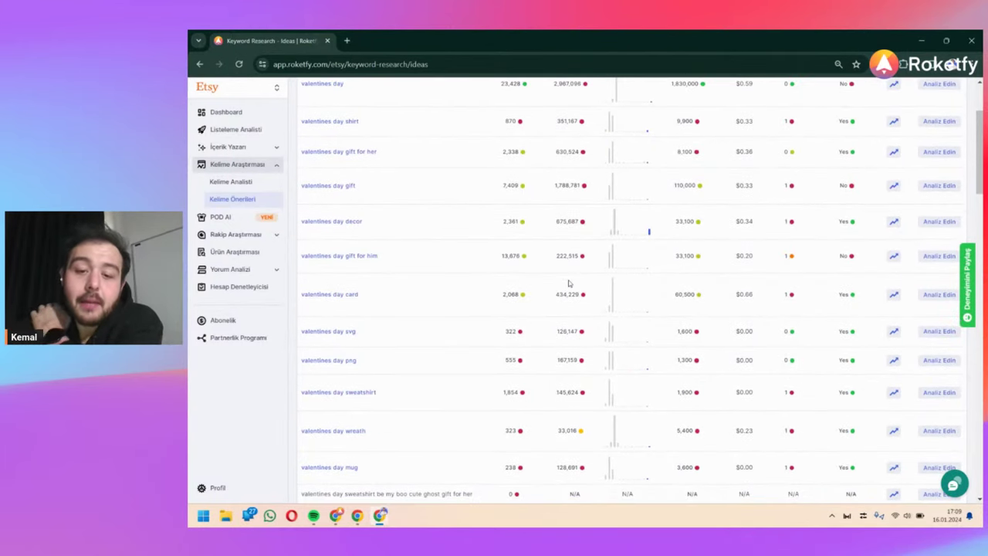
{"action": "left_click", "coordinate": [938, 297]}
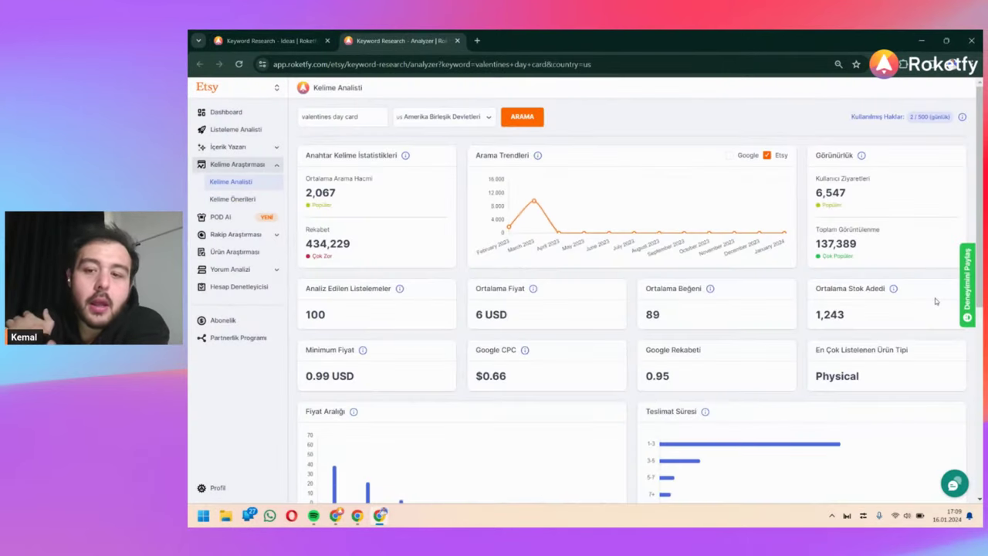
Step: Examine the "valentines day card" analysis, including price range, delivery time, title and description keywords, tags, materials, categories and most listed product type
{"action": "scroll", "coordinate": [935, 301], "scroll_direction": "down", "scroll_amount": 5}
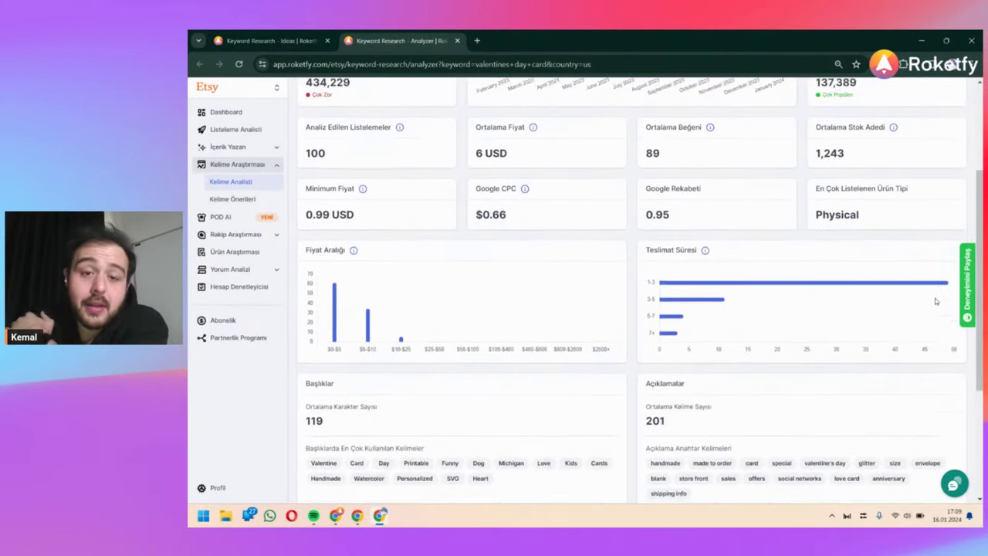
{"action": "scroll", "coordinate": [936, 301], "scroll_direction": "up", "scroll_amount": 1}
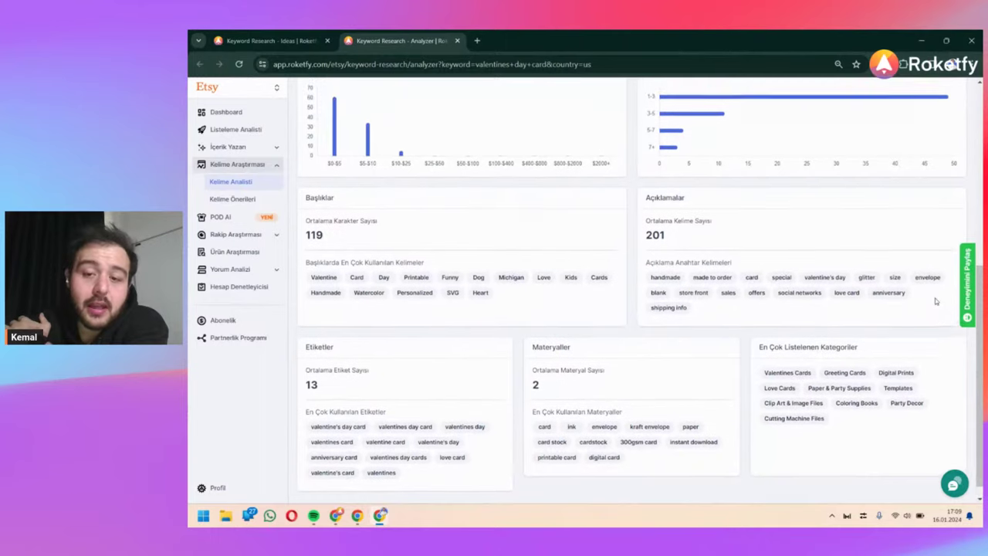
{"action": "triple_click", "coordinate": [679, 275]}
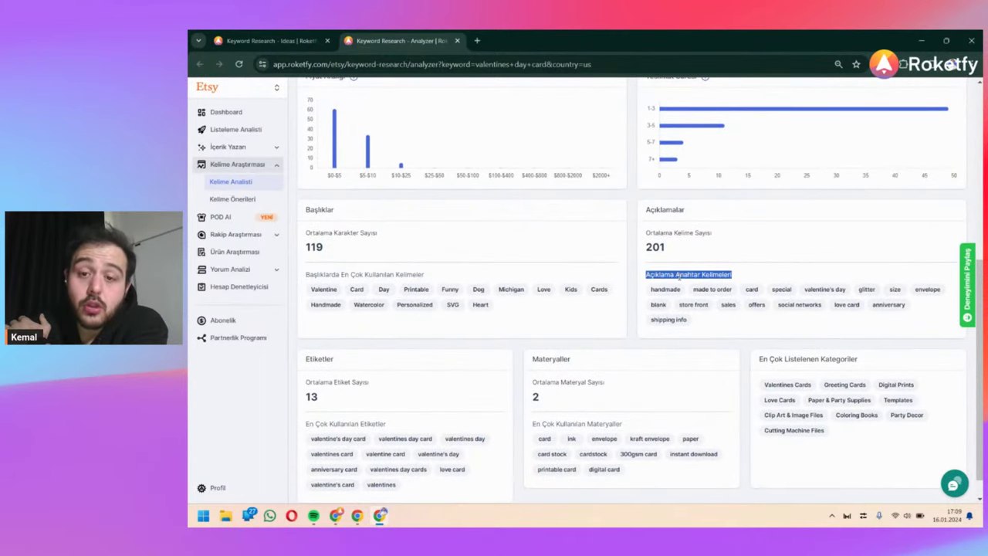
{"action": "left_click", "coordinate": [679, 275]}
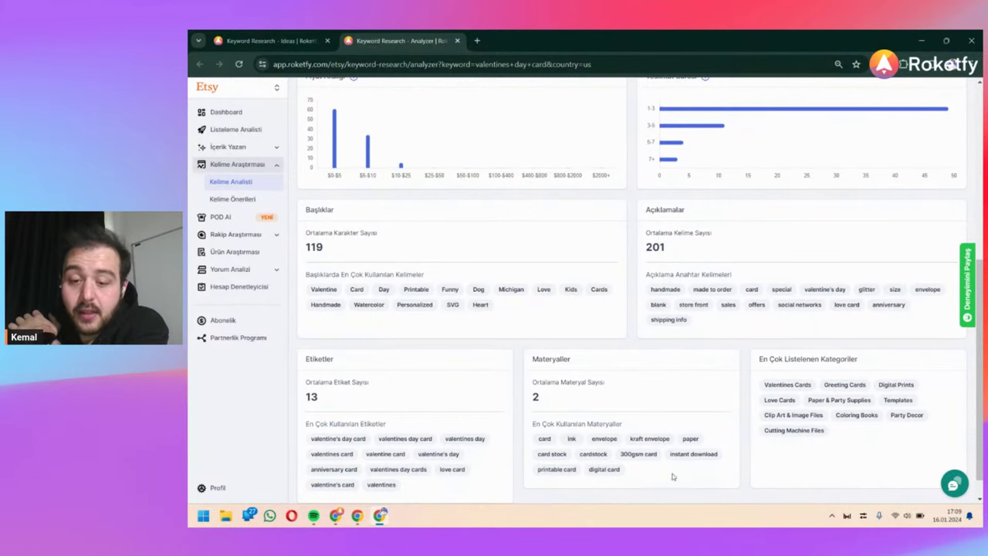
{"action": "scroll", "coordinate": [705, 402], "scroll_direction": "down", "scroll_amount": 1}
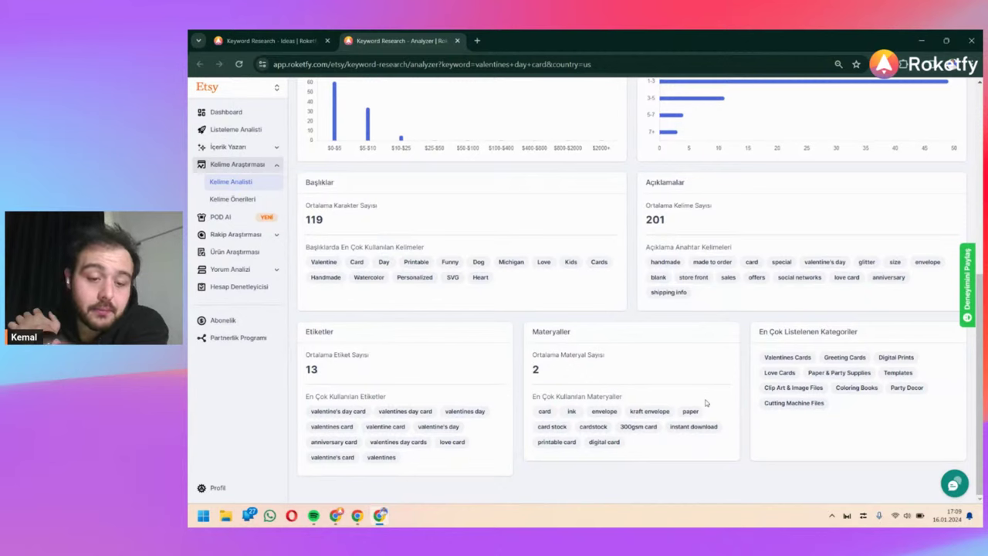
{"action": "scroll", "coordinate": [705, 402], "scroll_direction": "up", "scroll_amount": 3}
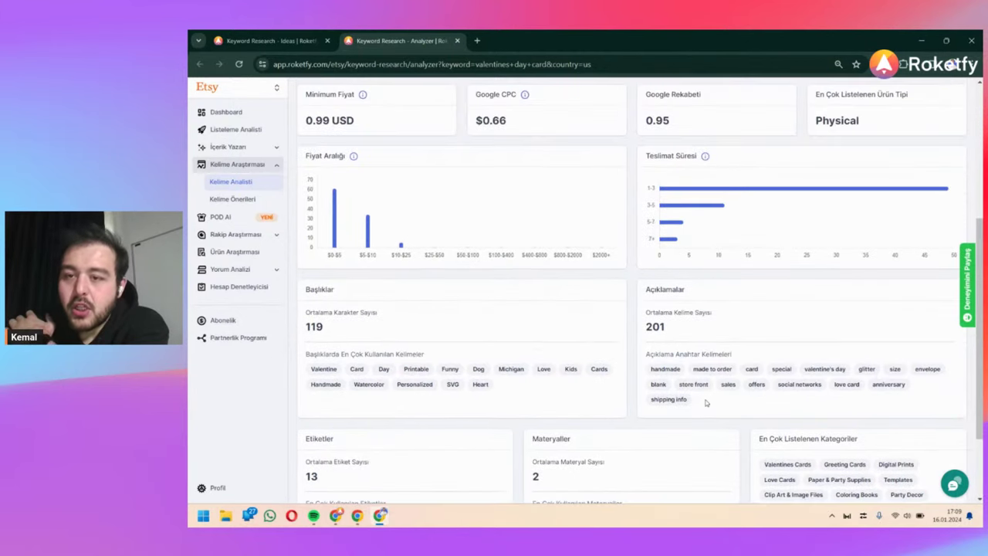
{"action": "double_click", "coordinate": [837, 255]}
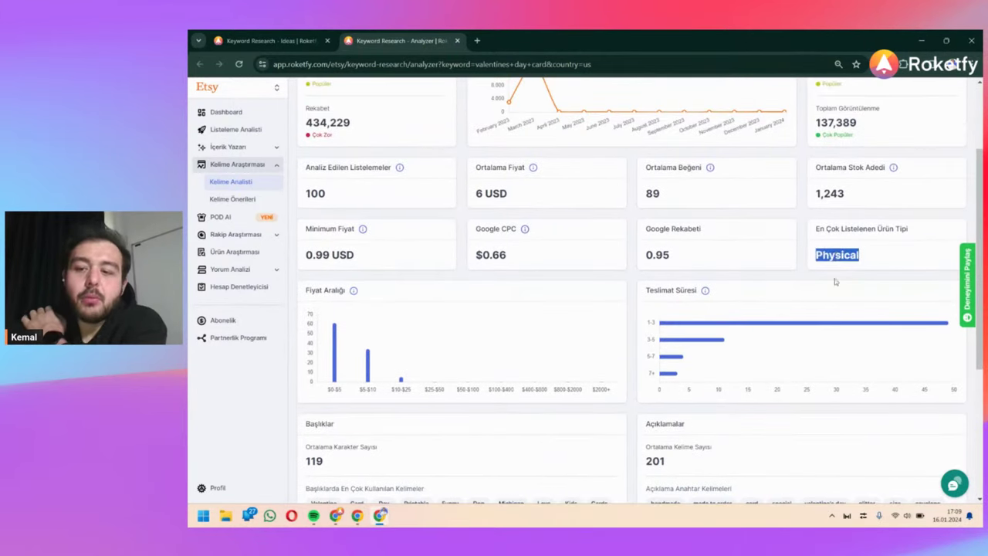
{"action": "scroll", "coordinate": [823, 319], "scroll_direction": "up", "scroll_amount": 2}
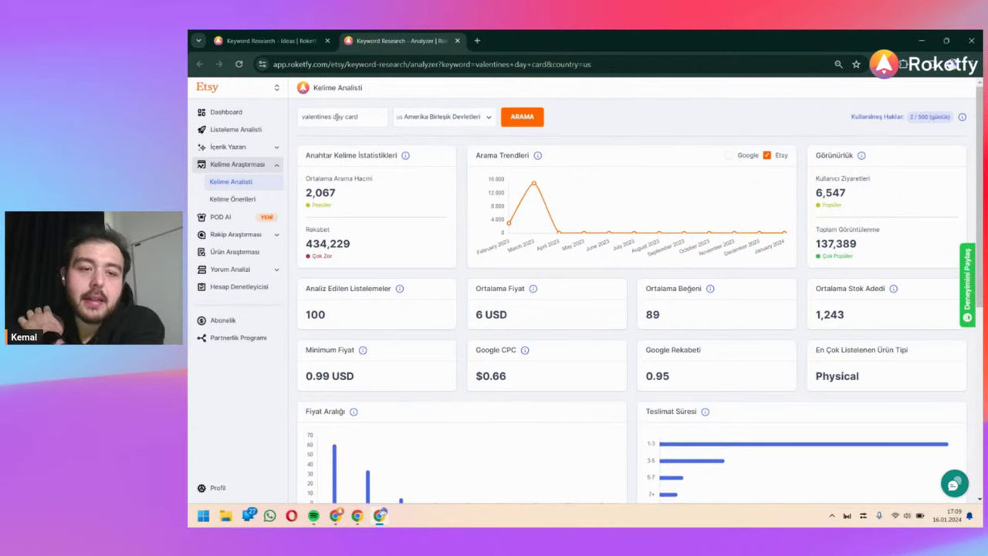
Step: Copy the analyzed keyword "valentines day card" and search for it on Etsy in a new tab
{"action": "triple_click", "coordinate": [338, 117]}
{"action": "key", "text": "ctrl+c"}
{"action": "key", "text": "ctrl+t"}
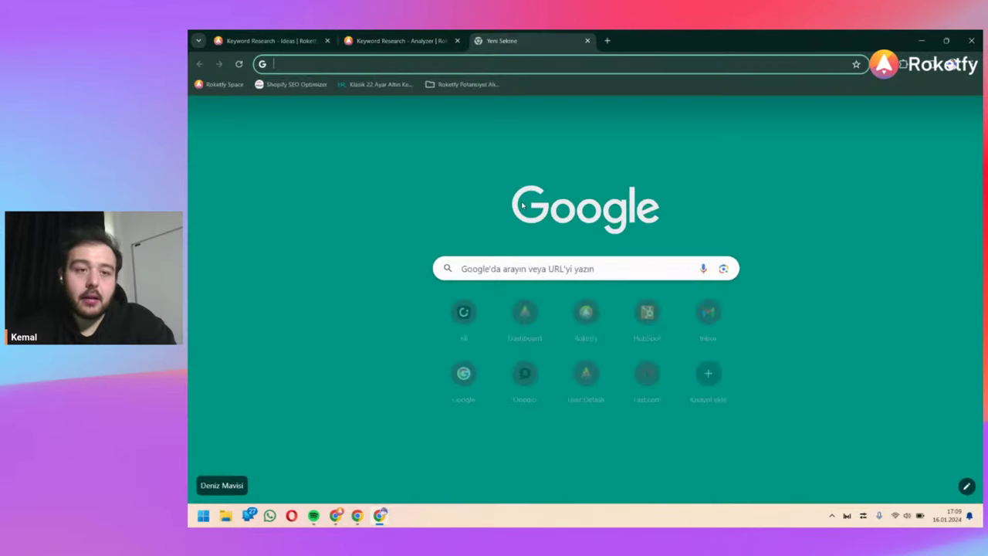
{"action": "type", "text": "etsy"}
{"action": "key", "text": "Return"}
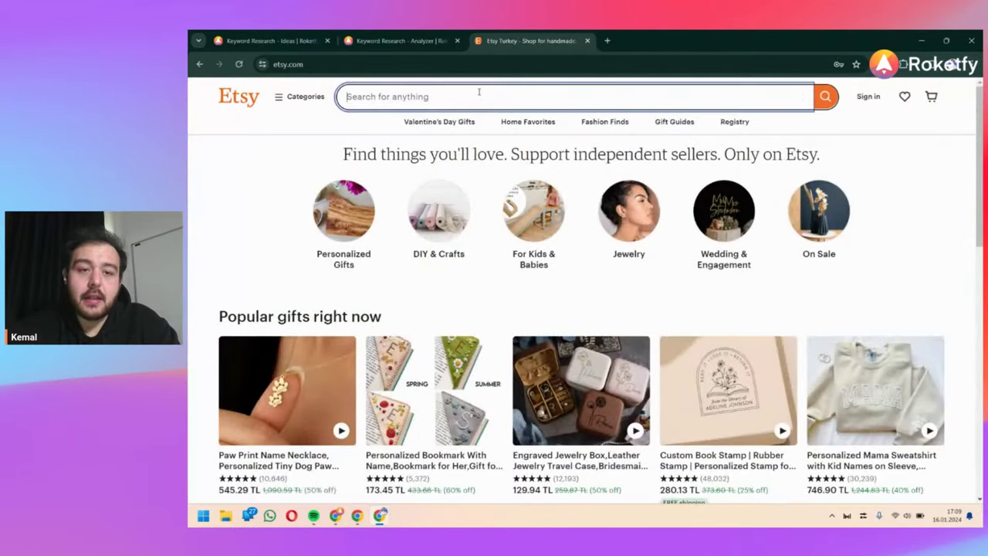
{"action": "left_click", "coordinate": [479, 92]}
{"action": "key", "text": "ctrl+v"}
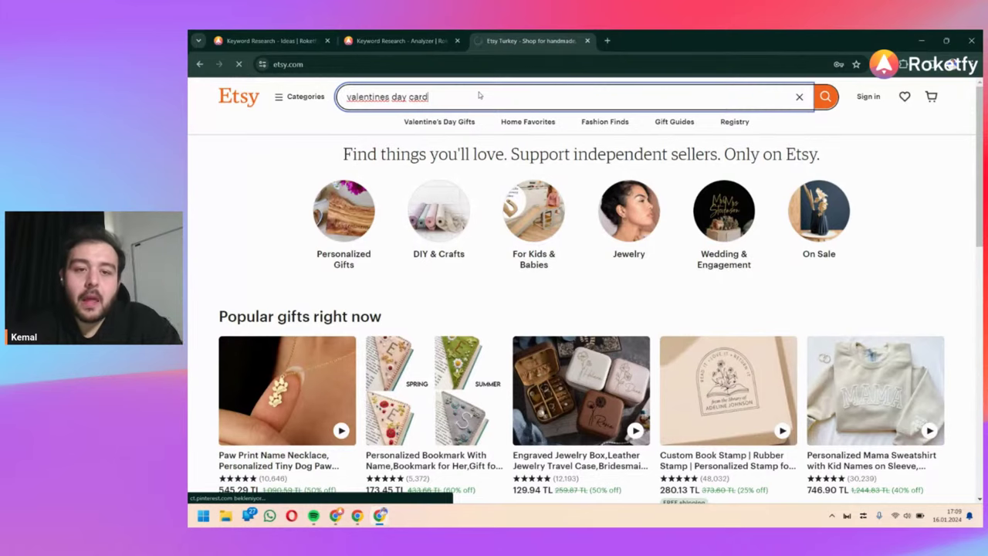
{"action": "key", "text": "Return"}
Step: Look through the Valentine's Day card results on Etsy, examining digital and physical designs, badges, prices and reviews
{"action": "scroll", "coordinate": [471, 260], "scroll_direction": "down", "scroll_amount": 3}
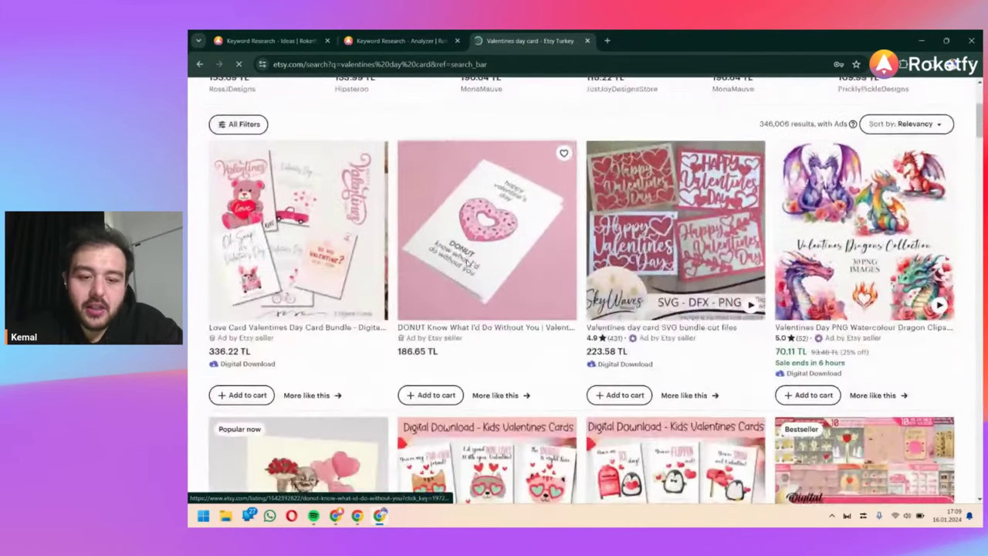
{"action": "scroll", "coordinate": [556, 266], "scroll_direction": "down", "scroll_amount": 2}
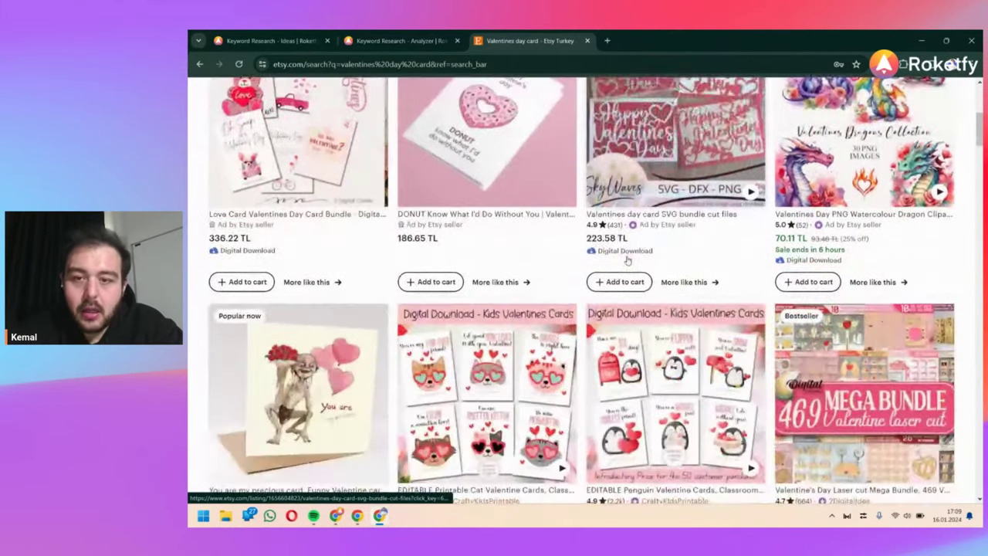
{"action": "scroll", "coordinate": [641, 231], "scroll_direction": "up", "scroll_amount": 3}
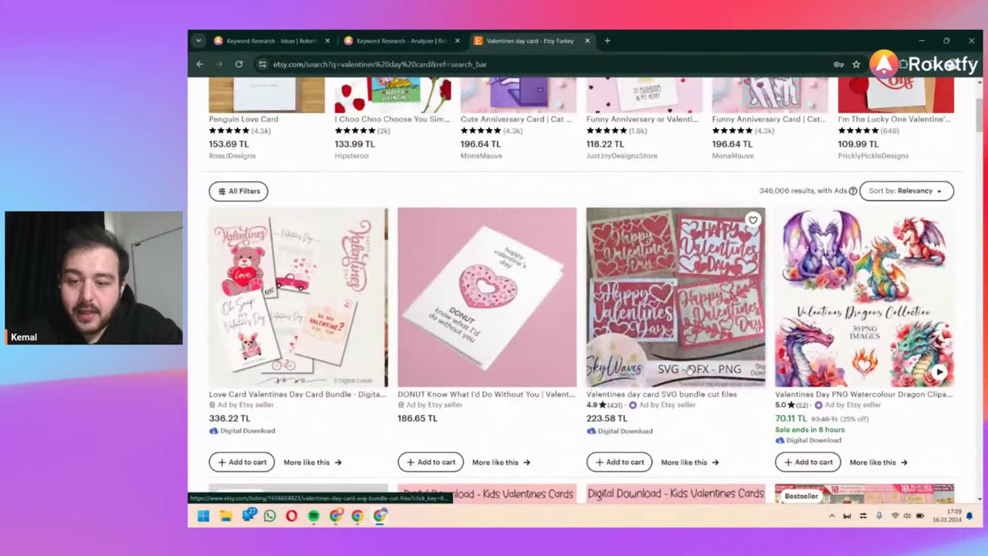
{"action": "scroll", "coordinate": [736, 435], "scroll_direction": "down", "scroll_amount": 5}
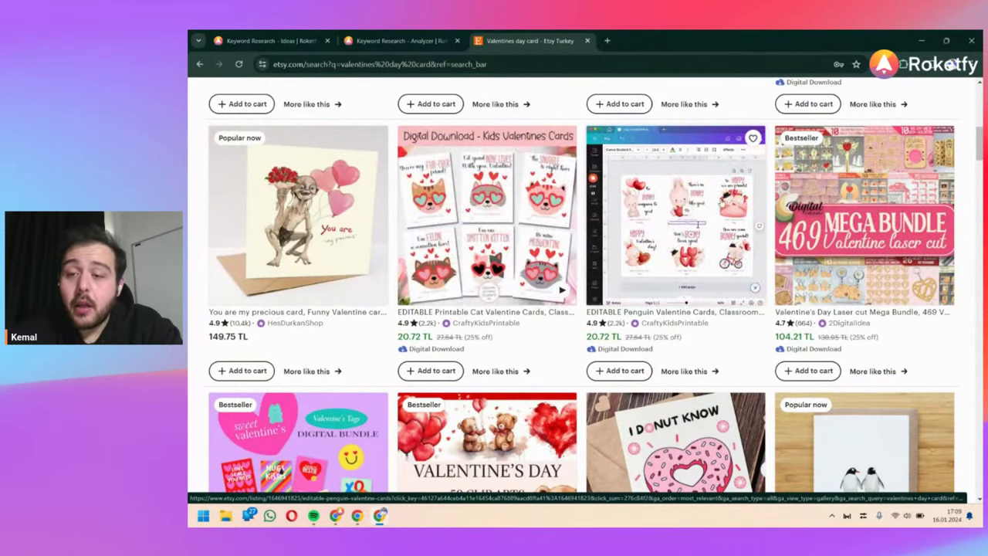
Step: Look through more Valentine's Day card results on Etsy, comparing digital bundles, templates and printed cards with their prices and badges
{"action": "scroll", "coordinate": [699, 228], "scroll_direction": "down", "scroll_amount": 3}
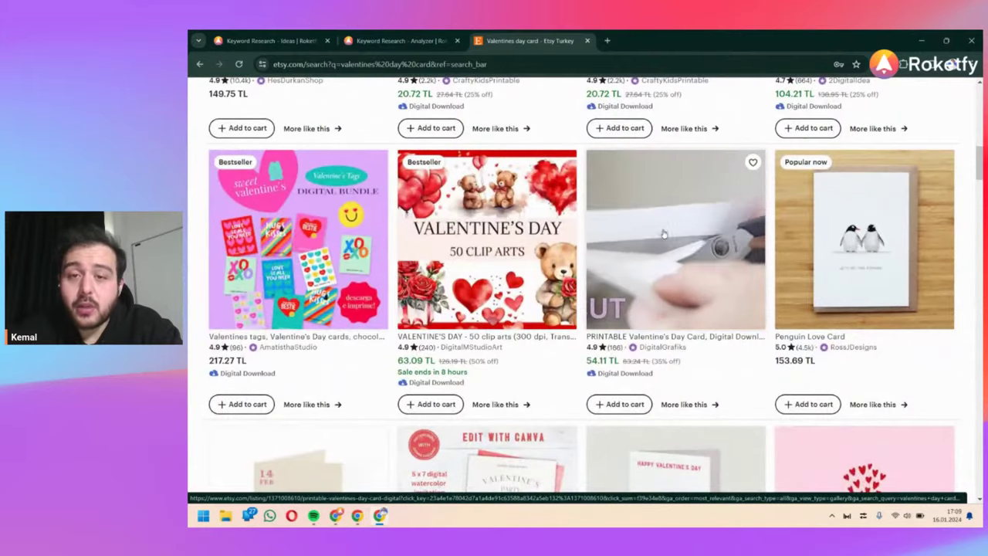
{"action": "scroll", "coordinate": [648, 209], "scroll_direction": "down", "scroll_amount": 1}
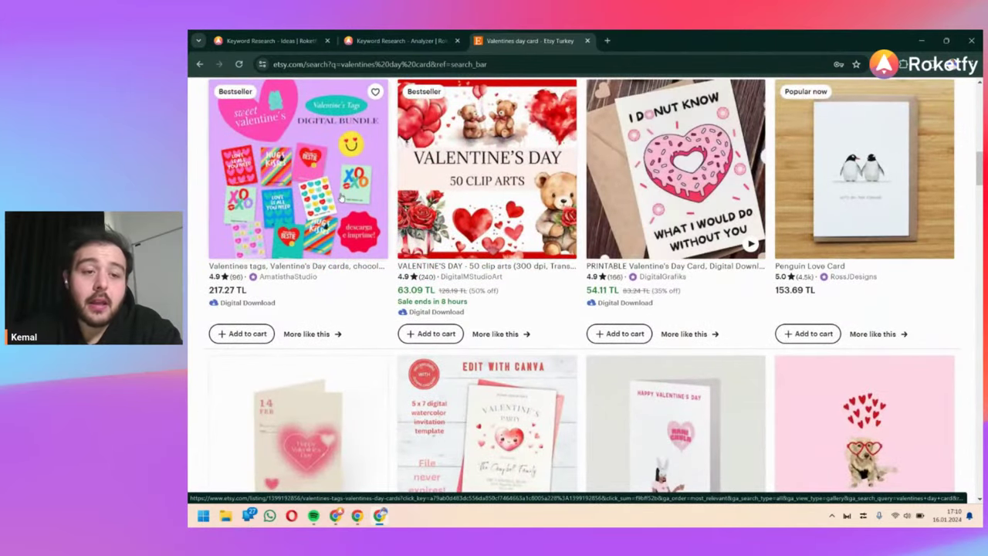
{"action": "scroll", "coordinate": [341, 198], "scroll_direction": "down", "scroll_amount": 9}
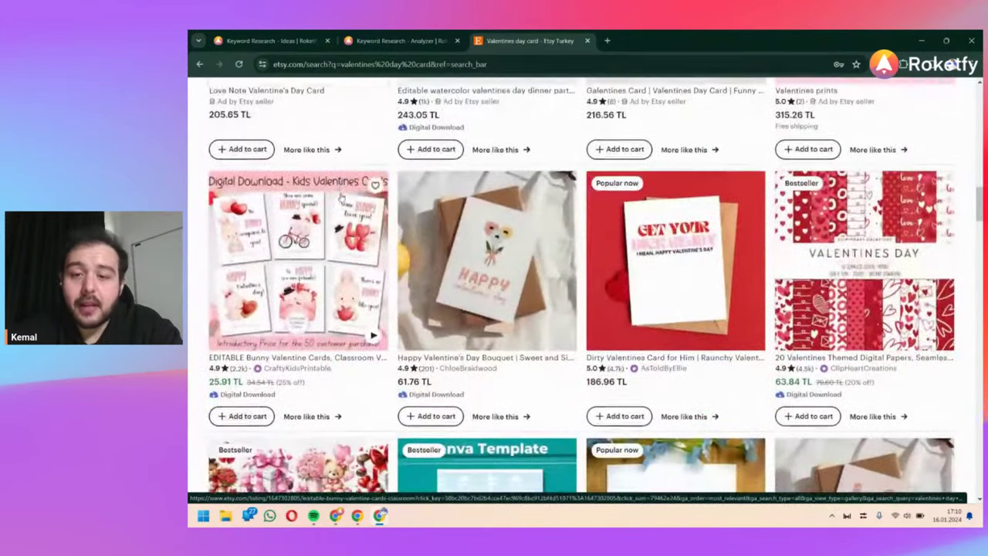
{"action": "scroll", "coordinate": [340, 198], "scroll_direction": "down", "scroll_amount": 2}
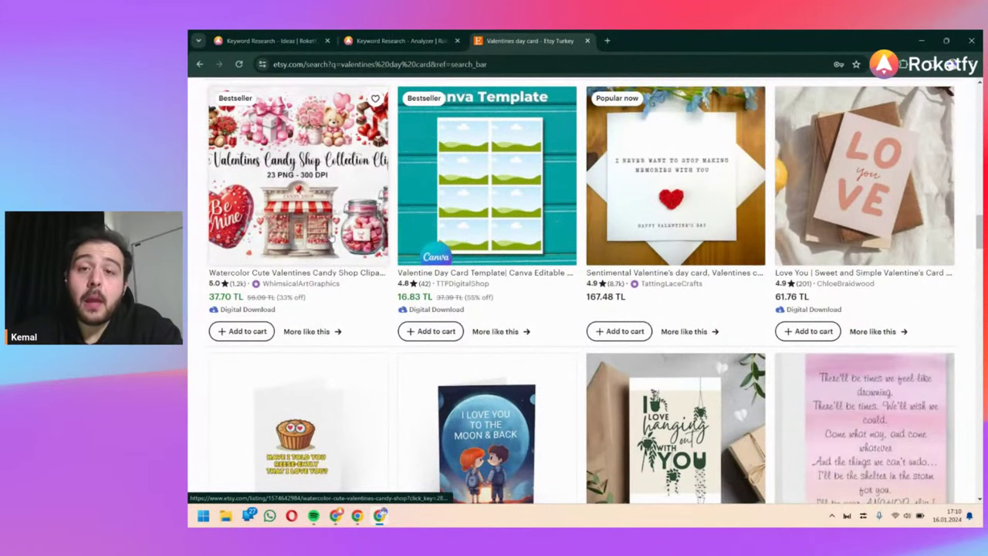
{"action": "scroll", "coordinate": [332, 239], "scroll_direction": "down", "scroll_amount": 1}
{"action": "scroll", "coordinate": [332, 239], "scroll_direction": "up", "scroll_amount": 2}
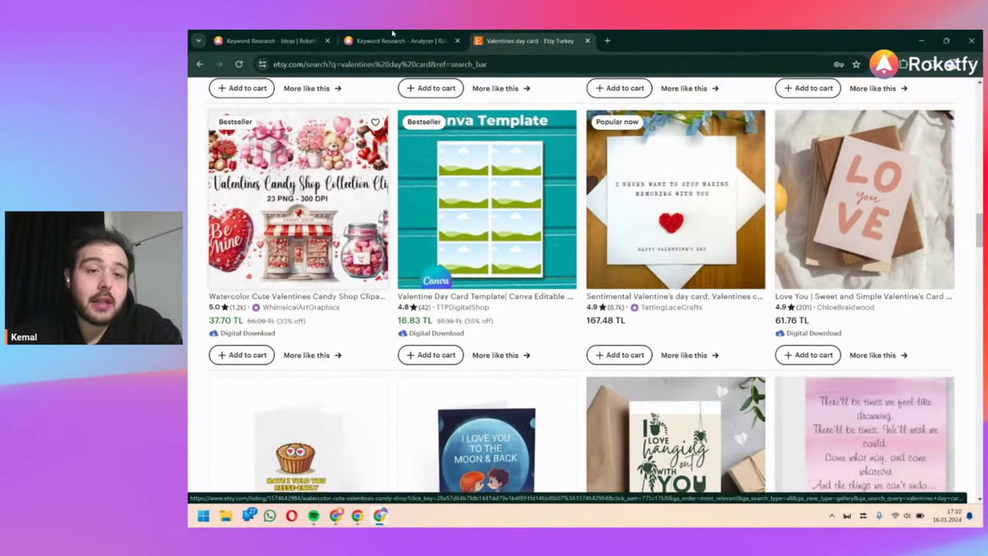
Step: Open Roketfy's POD AI page in a new tab and look over its product categories and best sellers
{"action": "left_click", "coordinate": [446, 34]}
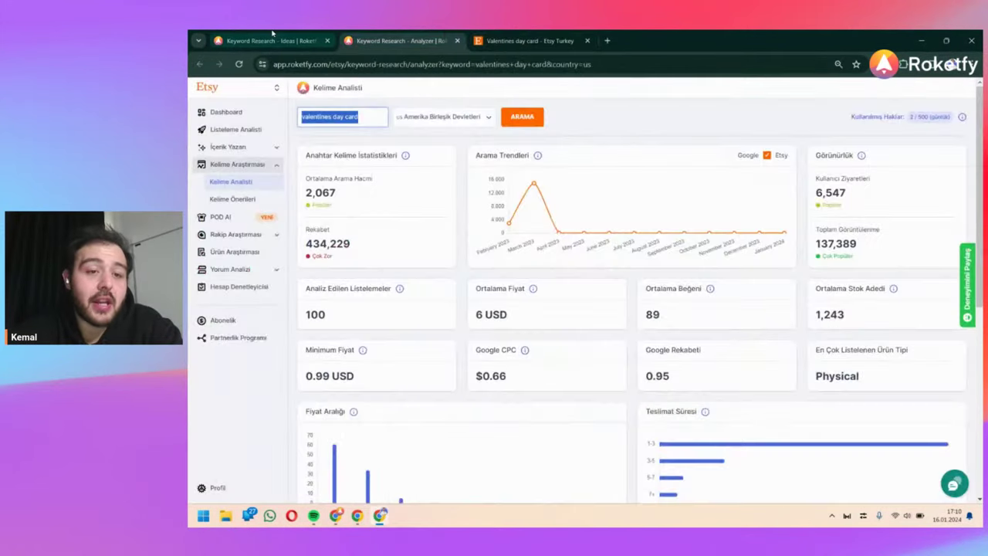
{"action": "right_click", "coordinate": [238, 216]}
{"action": "left_click", "coordinate": [285, 223]}
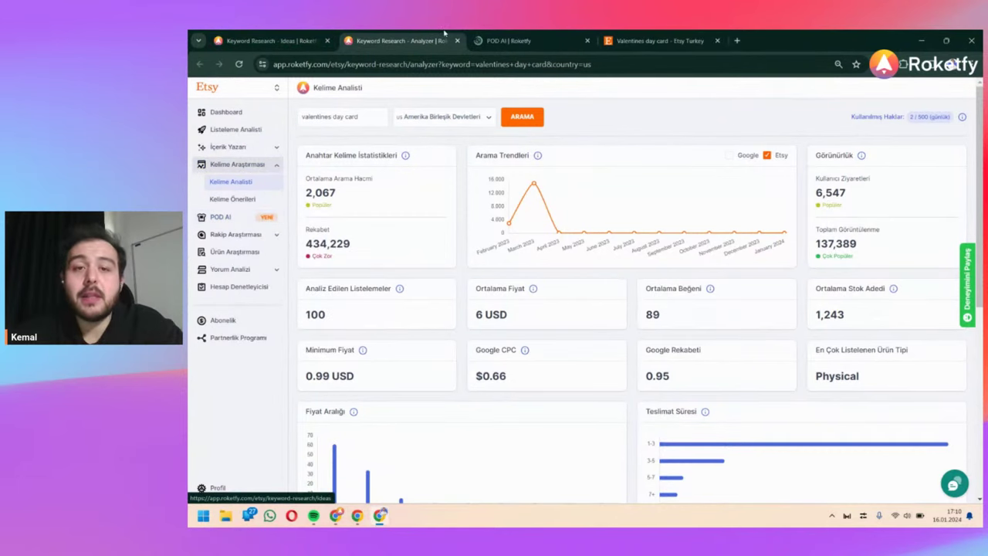
{"action": "left_click", "coordinate": [536, 32]}
{"action": "scroll", "coordinate": [433, 302], "scroll_direction": "down", "scroll_amount": 4}
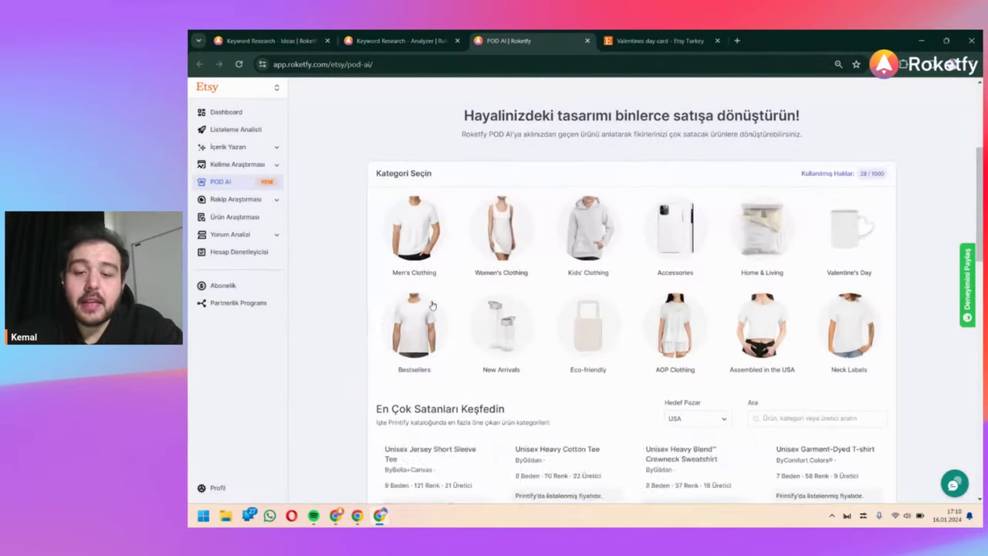
{"action": "scroll", "coordinate": [432, 302], "scroll_direction": "down", "scroll_amount": 3}
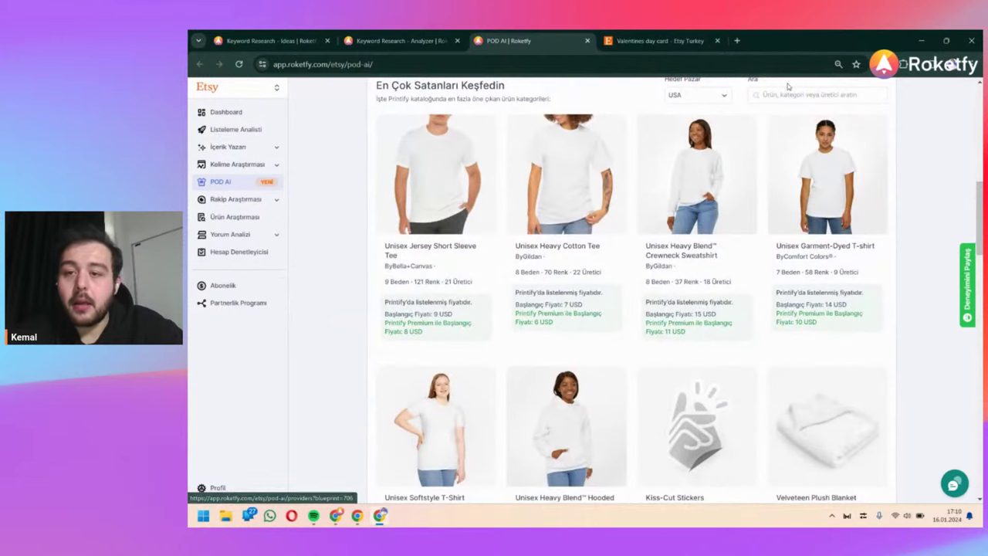
Step: Search the POD AI product catalog for "card" and check the listed products
{"action": "left_click", "coordinate": [787, 94]}
{"action": "type", "text": "card"}
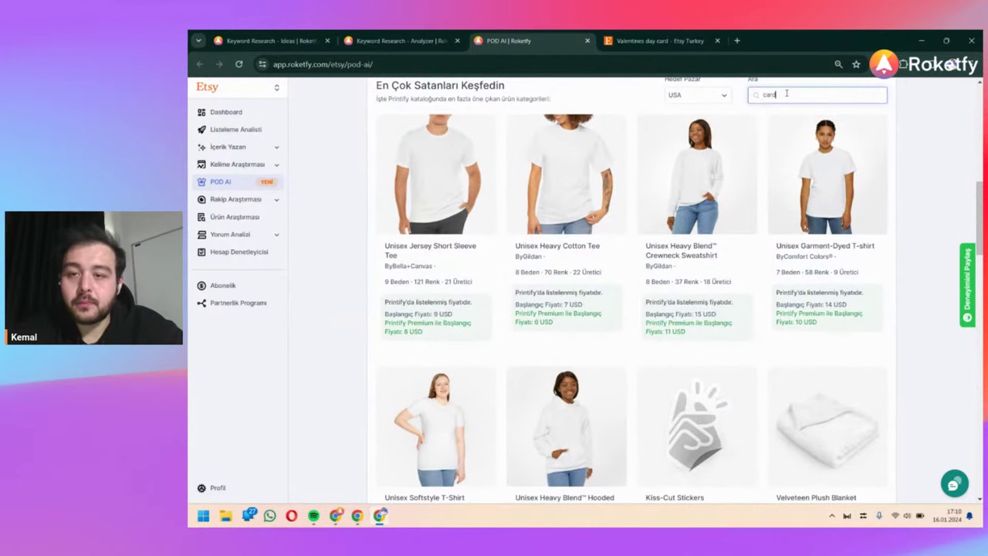
{"action": "key", "text": "Return"}
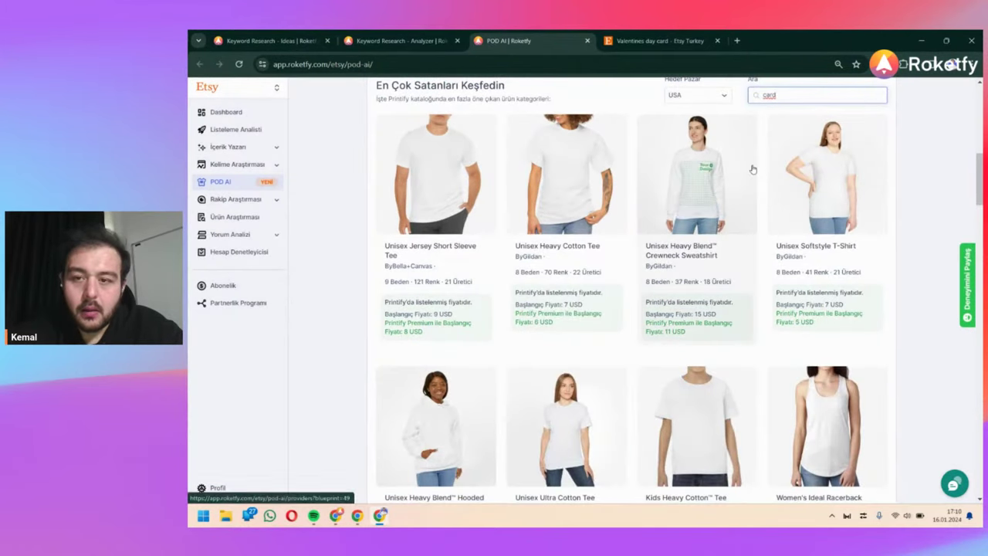
{"action": "scroll", "coordinate": [751, 165], "scroll_direction": "down", "scroll_amount": 1}
{"action": "scroll", "coordinate": [750, 165], "scroll_direction": "up", "scroll_amount": 3}
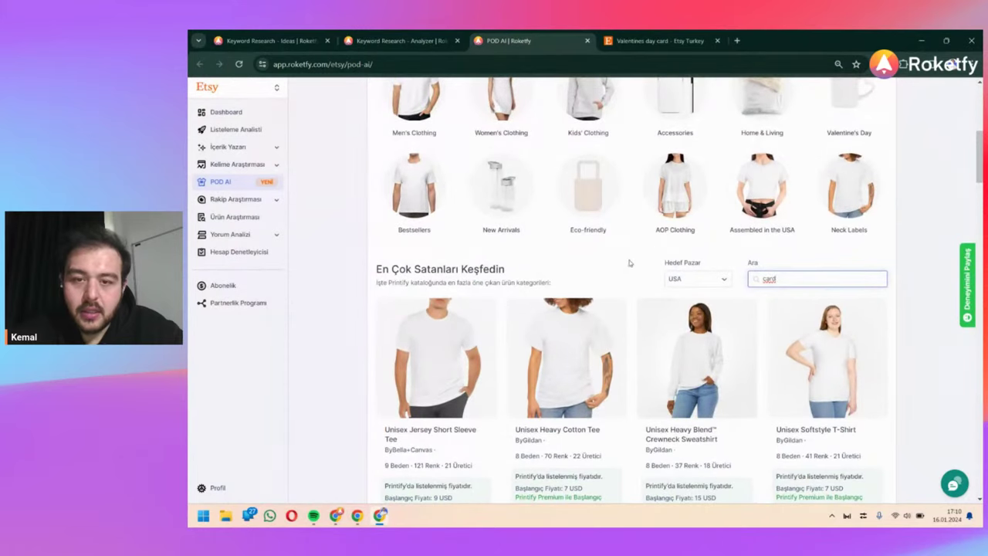
{"action": "scroll", "coordinate": [752, 171], "scroll_direction": "up", "scroll_amount": 2}
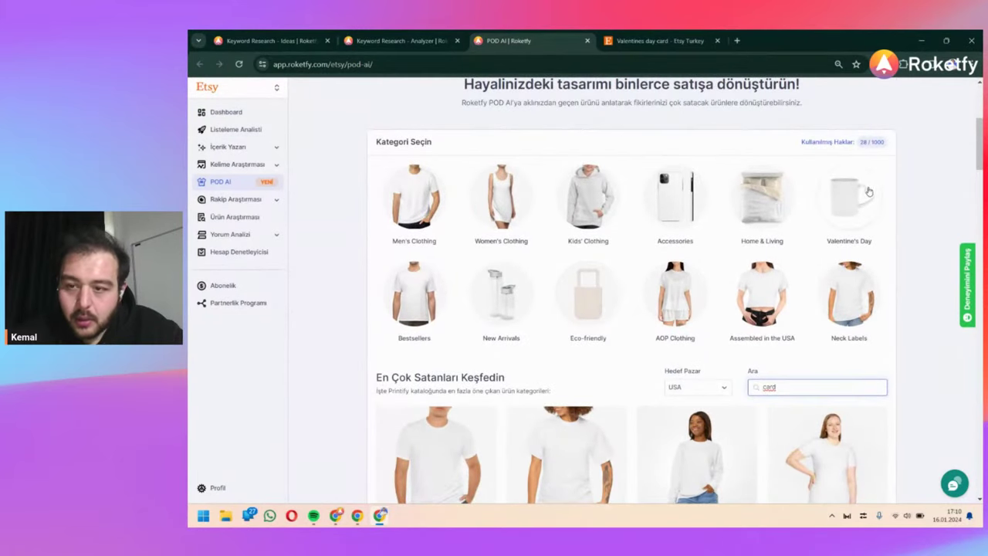
Step: Filter the print-on-demand catalog to the Valentine's Day category and find the greeting cards product
{"action": "left_click", "coordinate": [835, 212]}
{"action": "scroll", "coordinate": [772, 263], "scroll_direction": "down", "scroll_amount": 3}
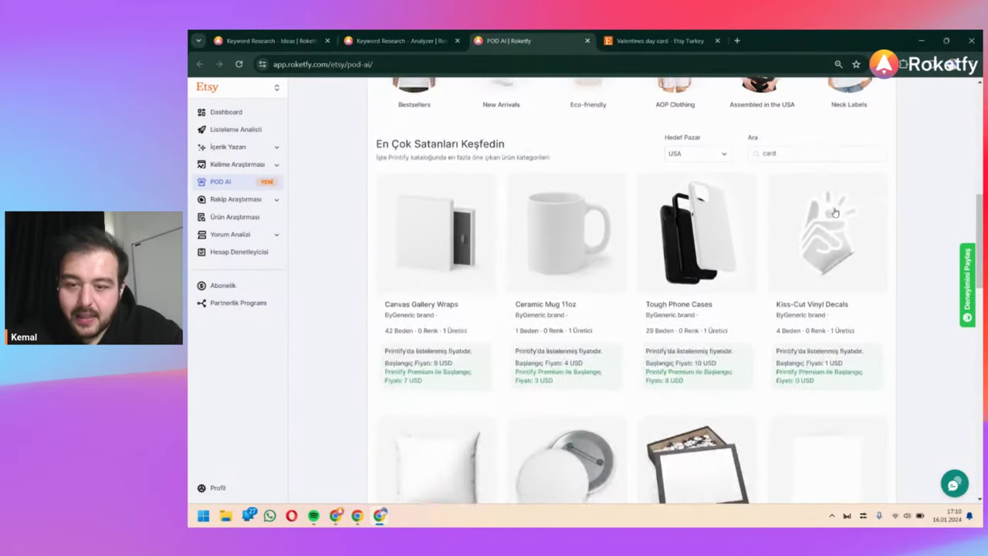
{"action": "scroll", "coordinate": [769, 267], "scroll_direction": "down", "scroll_amount": 3}
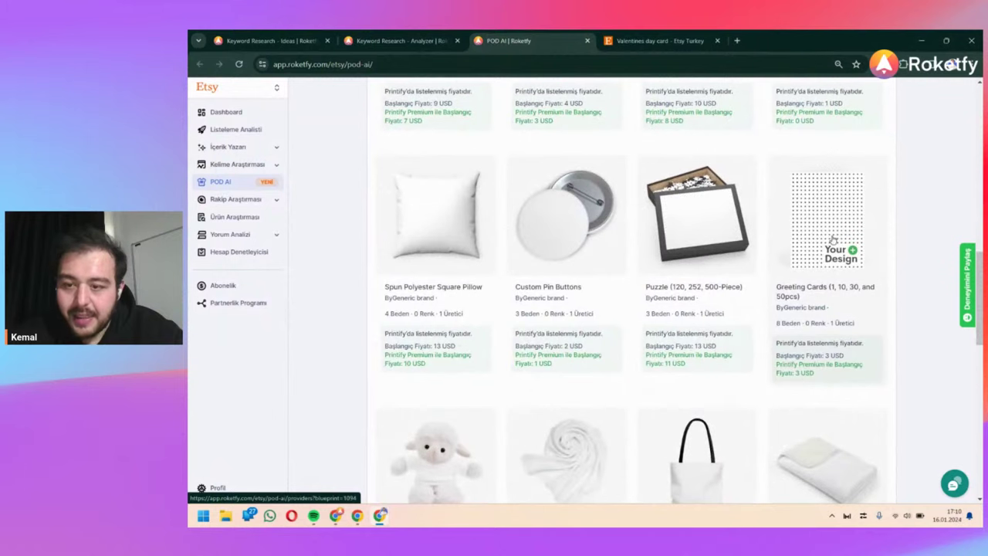
{"action": "scroll", "coordinate": [871, 226], "scroll_direction": "up", "scroll_amount": 6}
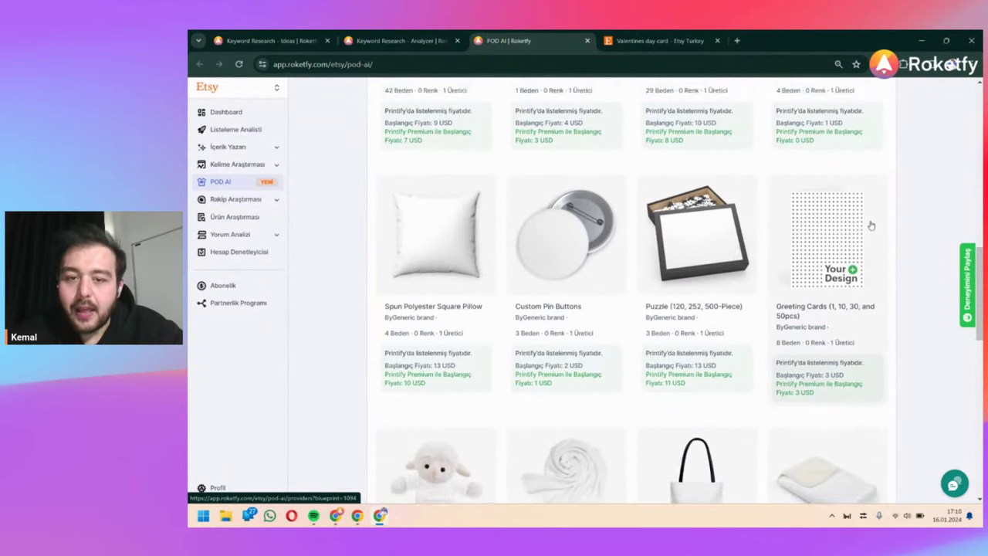
{"action": "scroll", "coordinate": [871, 224], "scroll_direction": "down", "scroll_amount": 2}
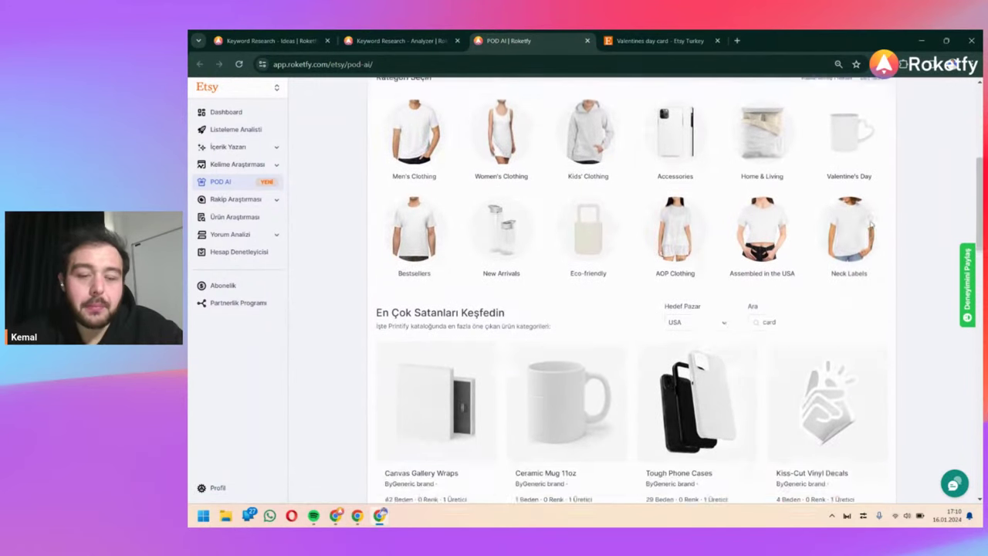
Step: Examine the whole range of Valentine's Day products and their starting prices, from canvas wraps and mugs to jewelry and apparel
{"action": "scroll", "coordinate": [858, 159], "scroll_direction": "up", "scroll_amount": 2}
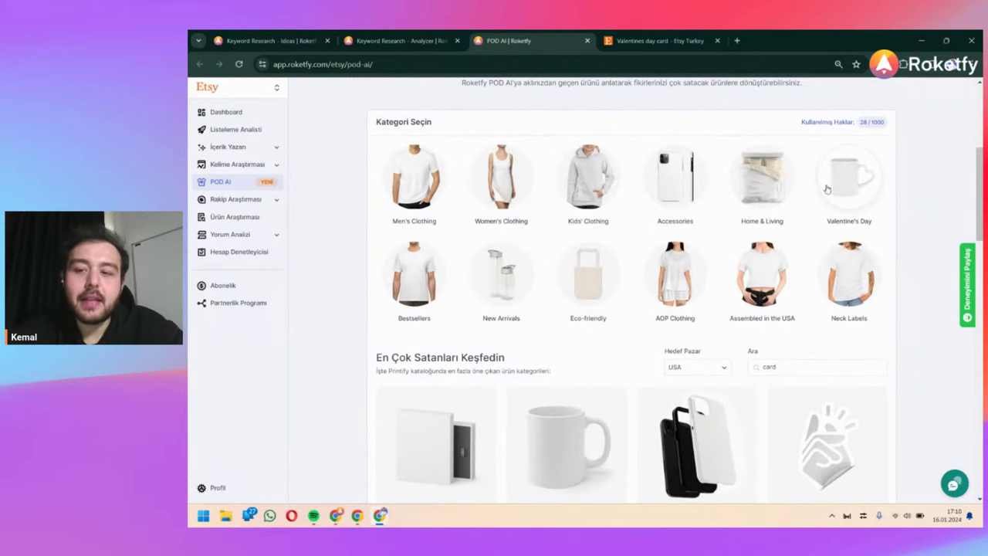
{"action": "scroll", "coordinate": [854, 176], "scroll_direction": "down", "scroll_amount": 4}
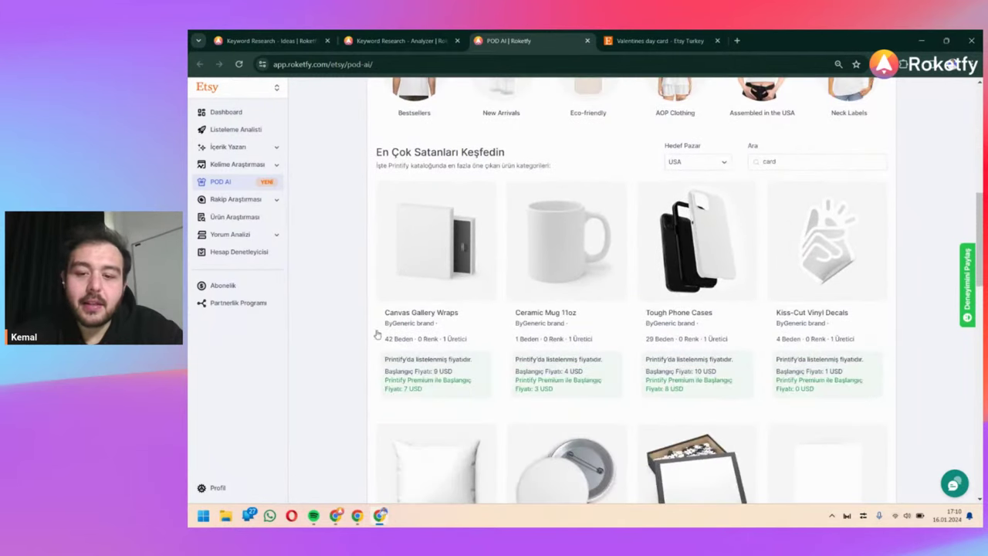
{"action": "scroll", "coordinate": [553, 301], "scroll_direction": "down", "scroll_amount": 7}
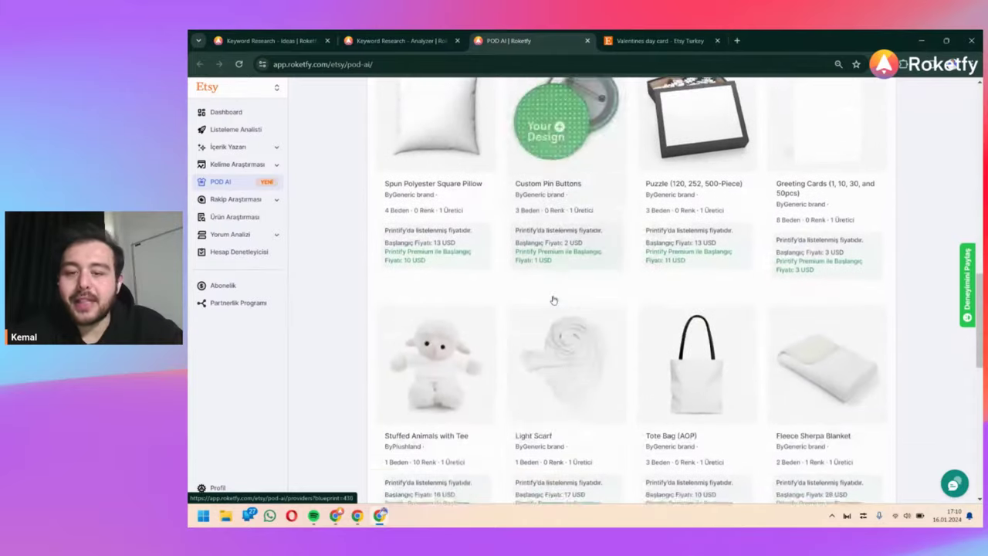
{"action": "scroll", "coordinate": [554, 300], "scroll_direction": "down", "scroll_amount": 5}
{"action": "scroll", "coordinate": [367, 201], "scroll_direction": "up", "scroll_amount": 2}
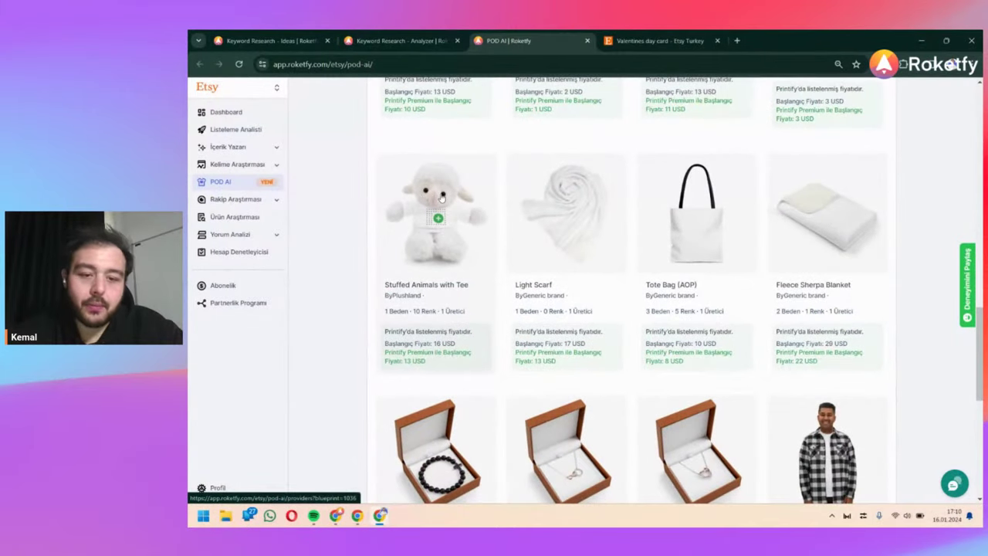
{"action": "scroll", "coordinate": [837, 199], "scroll_direction": "down", "scroll_amount": 5}
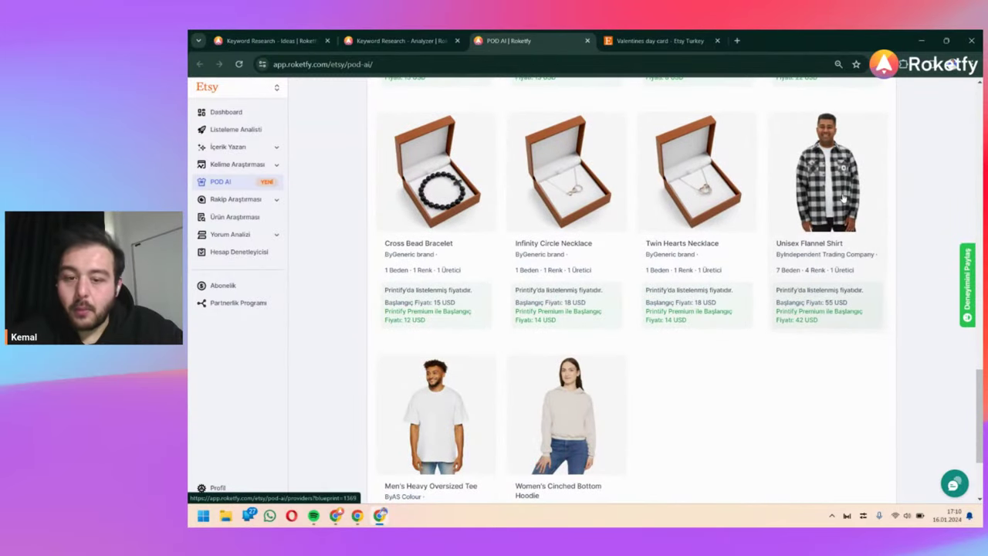
{"action": "scroll", "coordinate": [675, 350], "scroll_direction": "down", "scroll_amount": 2}
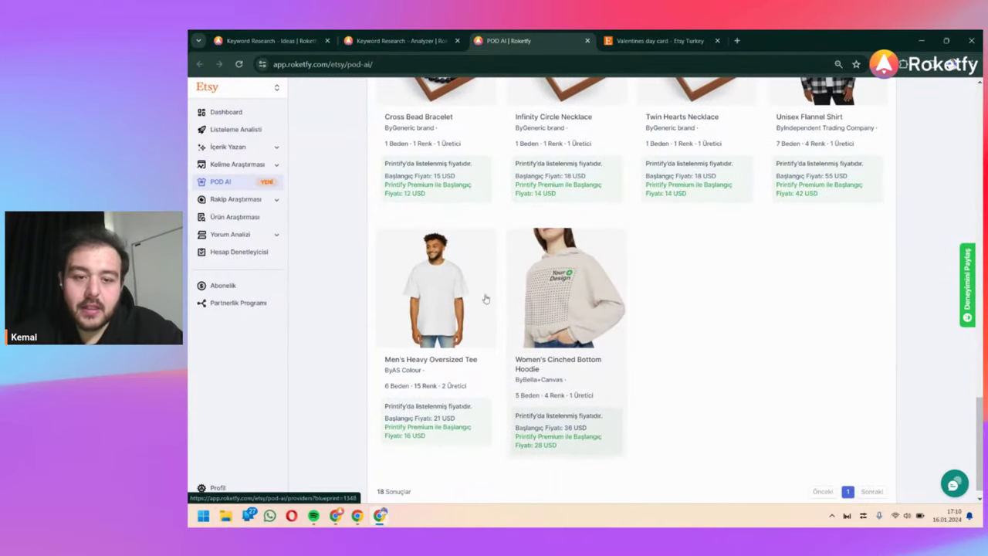
{"action": "scroll", "coordinate": [525, 320], "scroll_direction": "up", "scroll_amount": 4}
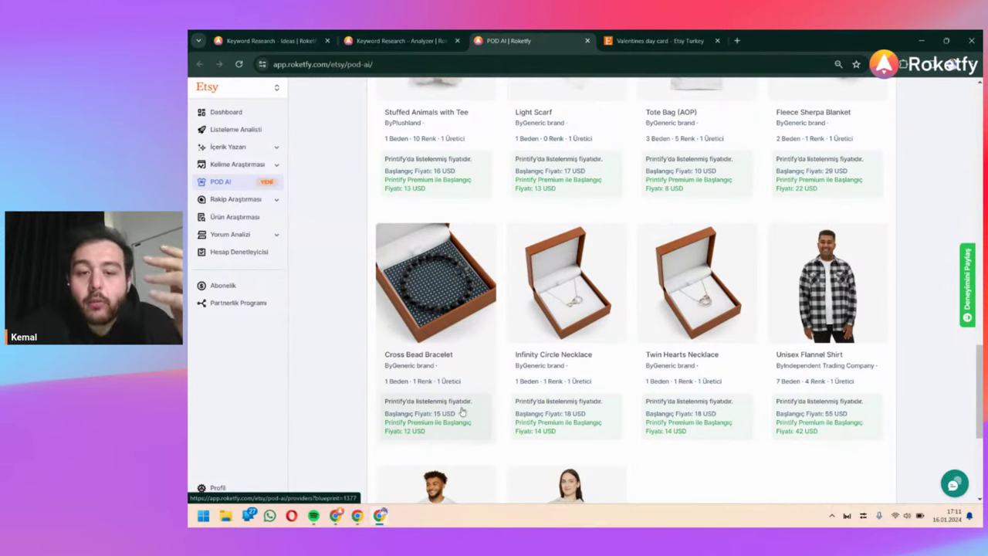
Step: View the Cross Bead Bracelet product page, and return to the catalog's Valentine's Day category
{"action": "left_click", "coordinate": [427, 301]}
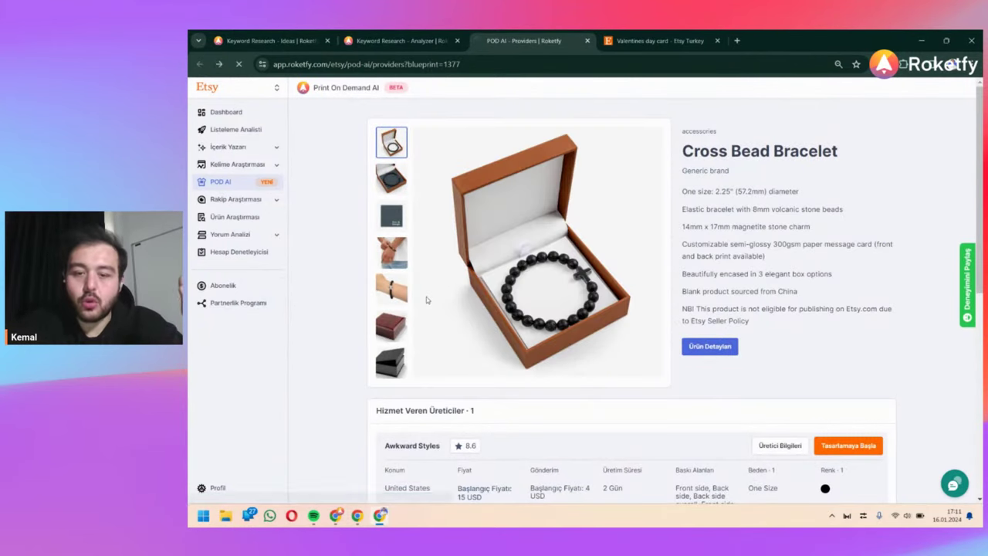
{"action": "key", "text": "alt+Left"}
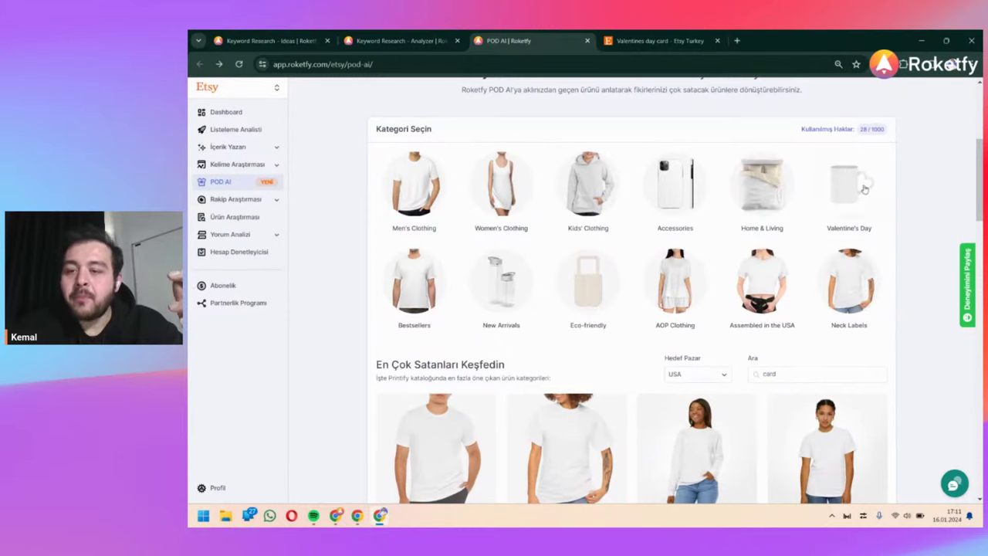
{"action": "left_click", "coordinate": [865, 188]}
{"action": "scroll", "coordinate": [865, 189], "scroll_direction": "down", "scroll_amount": 4}
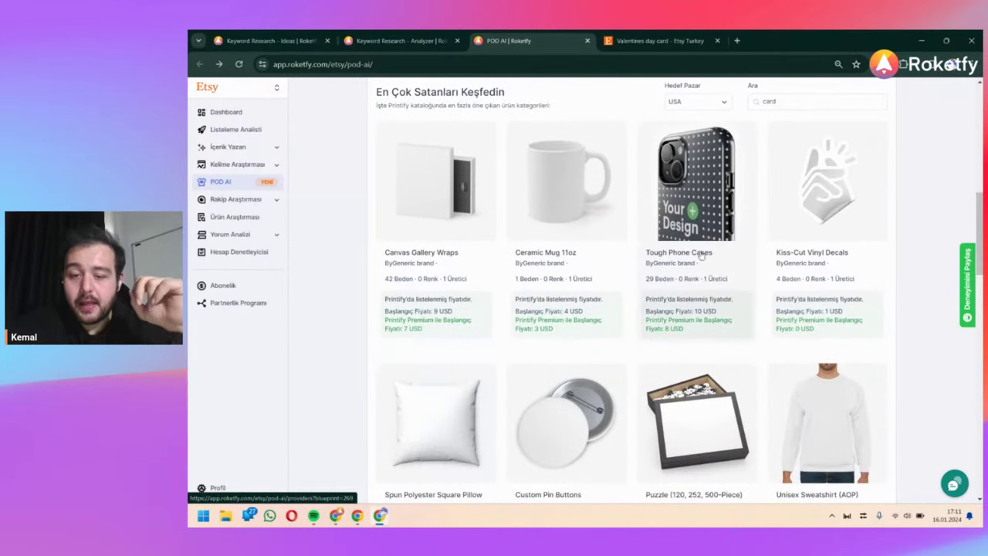
{"action": "scroll", "coordinate": [742, 251], "scroll_direction": "down", "scroll_amount": 1}
{"action": "scroll", "coordinate": [771, 247], "scroll_direction": "up", "scroll_amount": 2}
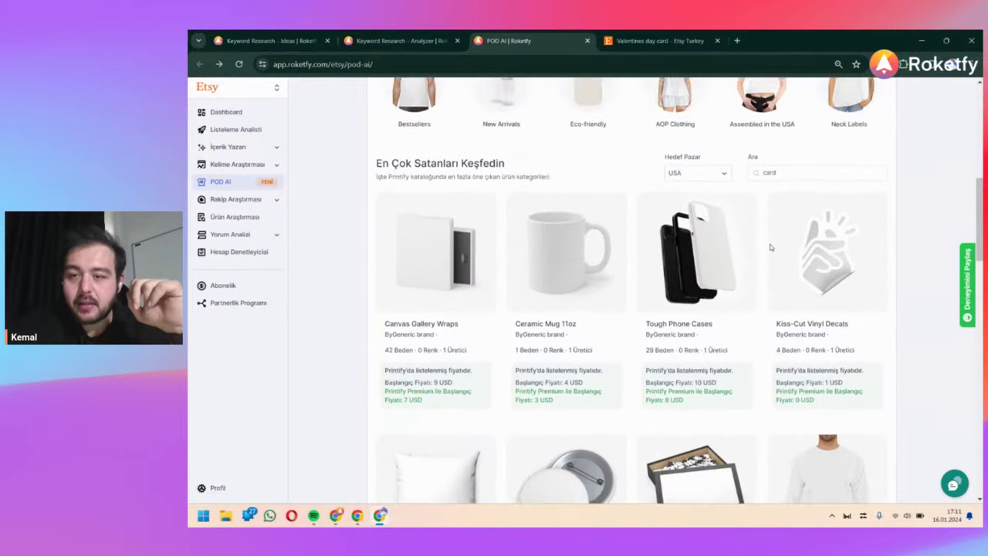
Step: Reload the Valentine's Day category and scan its products for the greeting cards
{"action": "scroll", "coordinate": [770, 247], "scroll_direction": "up", "scroll_amount": 3}
{"action": "left_click", "coordinate": [741, 390]}
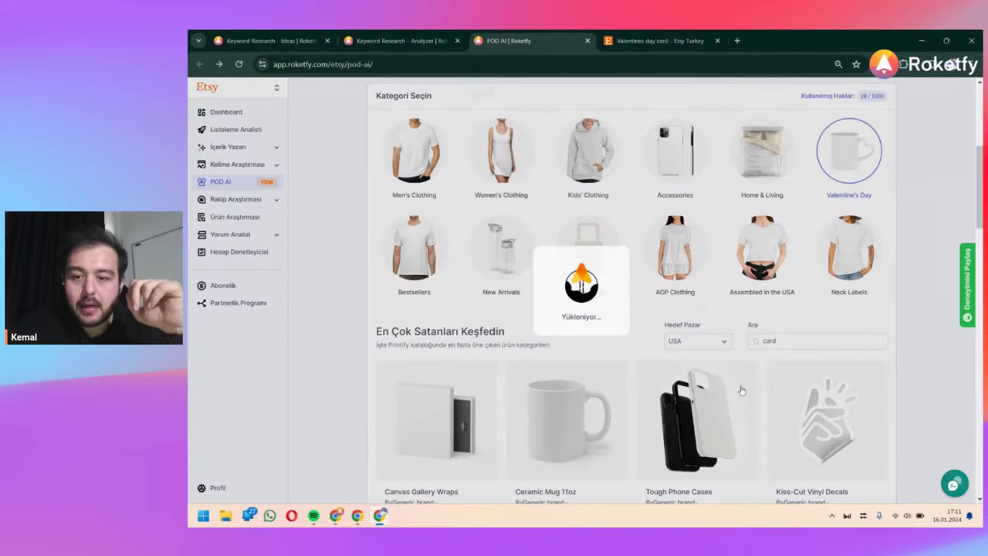
{"action": "scroll", "coordinate": [741, 390], "scroll_direction": "down", "scroll_amount": 9}
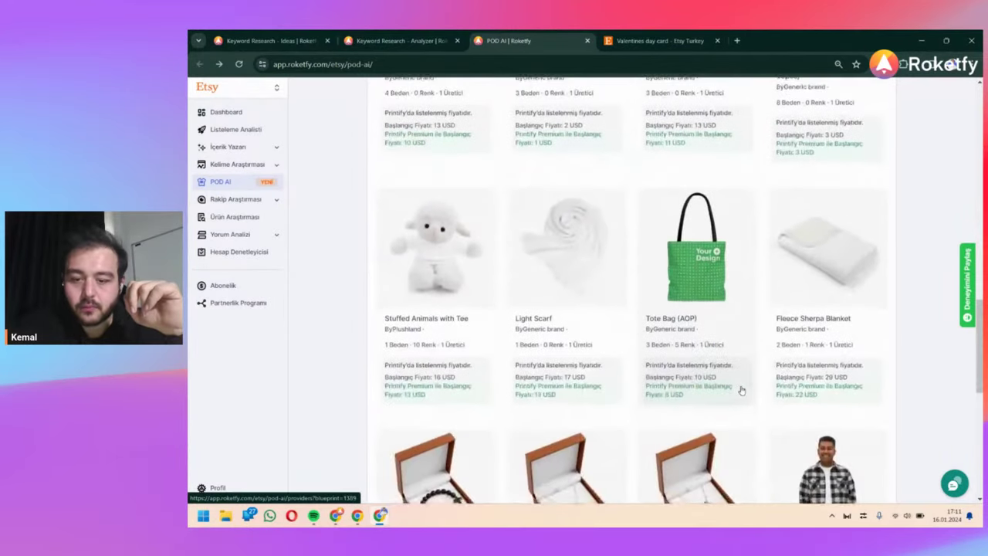
{"action": "scroll", "coordinate": [741, 390], "scroll_direction": "down", "scroll_amount": 5}
{"action": "scroll", "coordinate": [741, 390], "scroll_direction": "up", "scroll_amount": 11}
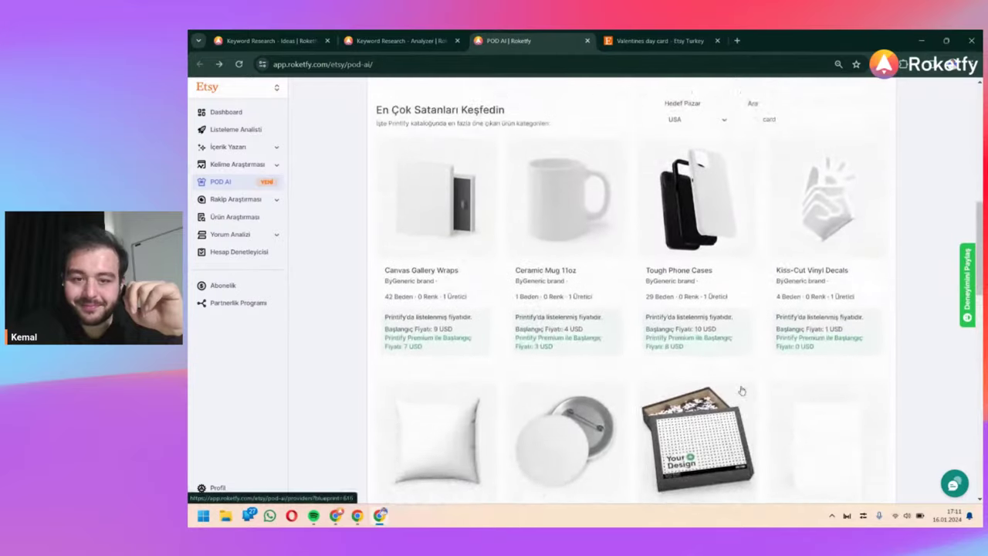
{"action": "scroll", "coordinate": [741, 390], "scroll_direction": "down", "scroll_amount": 2}
Step: Open the Greeting Cards (1, 10, 30, and 50pcs) product and examine its print provider's price, shipping, production time and sizes
{"action": "left_click", "coordinate": [830, 365]}
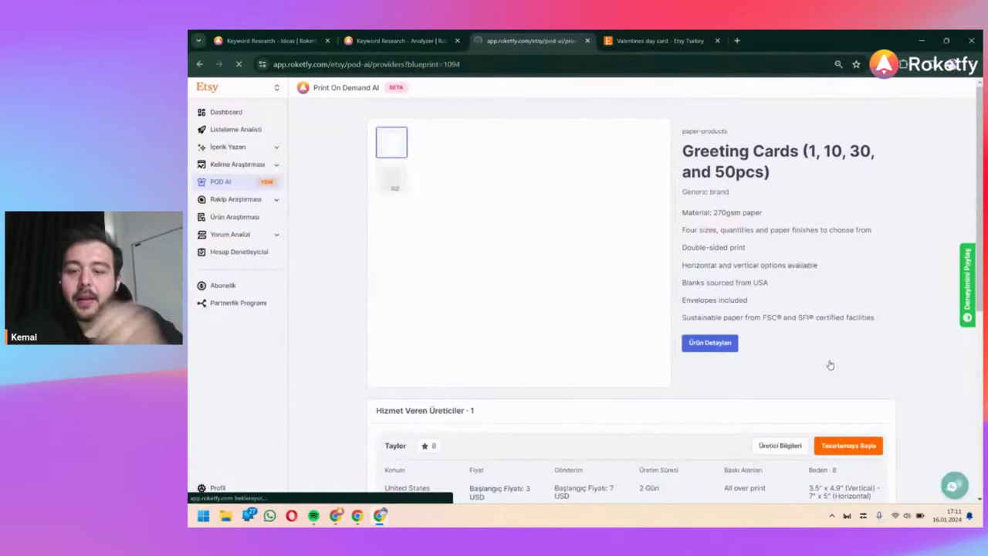
{"action": "scroll", "coordinate": [830, 364], "scroll_direction": "down", "scroll_amount": 1}
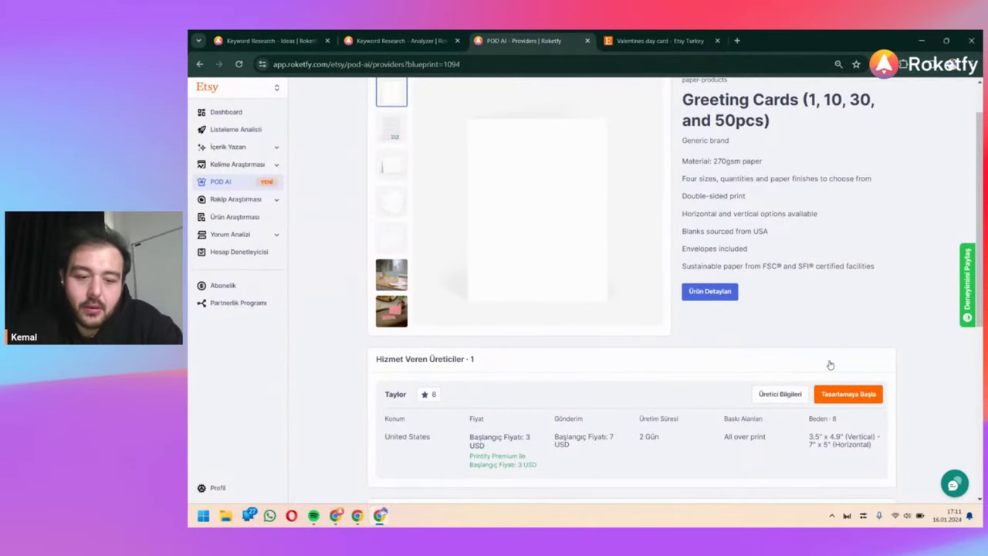
{"action": "scroll", "coordinate": [378, 401], "scroll_direction": "down", "scroll_amount": 2}
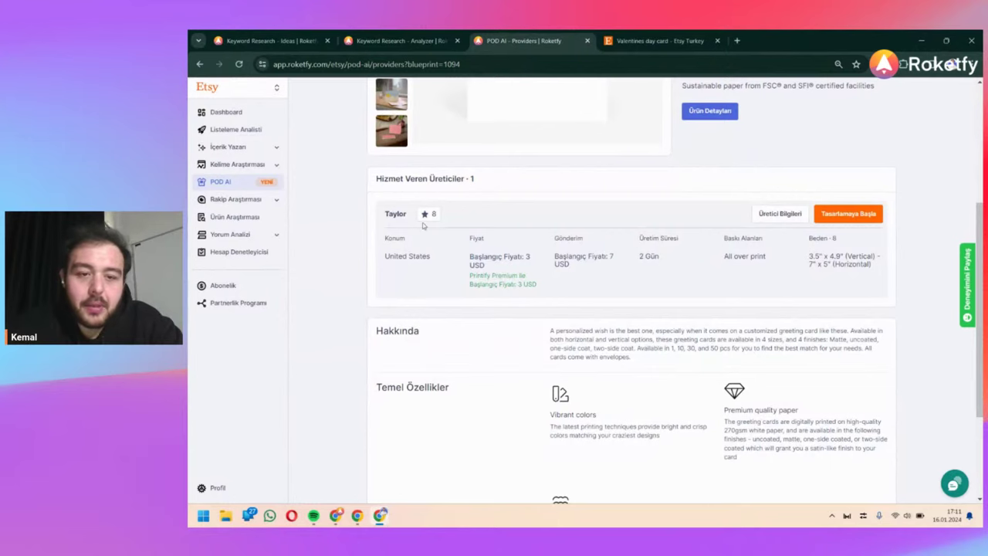
{"action": "left_click_drag", "start_coordinate": [389, 178], "coordinate": [456, 178]}
{"action": "left_click", "coordinate": [453, 172]}
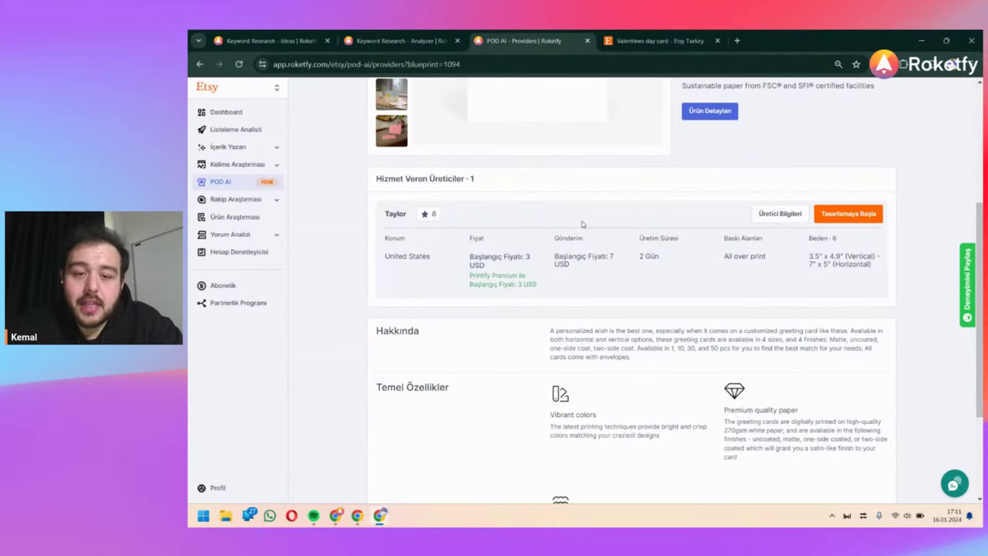
Step: Check the Taylor provider's production time and print areas for the greeting cards
{"action": "left_click_drag", "start_coordinate": [698, 243], "coordinate": [789, 278]}
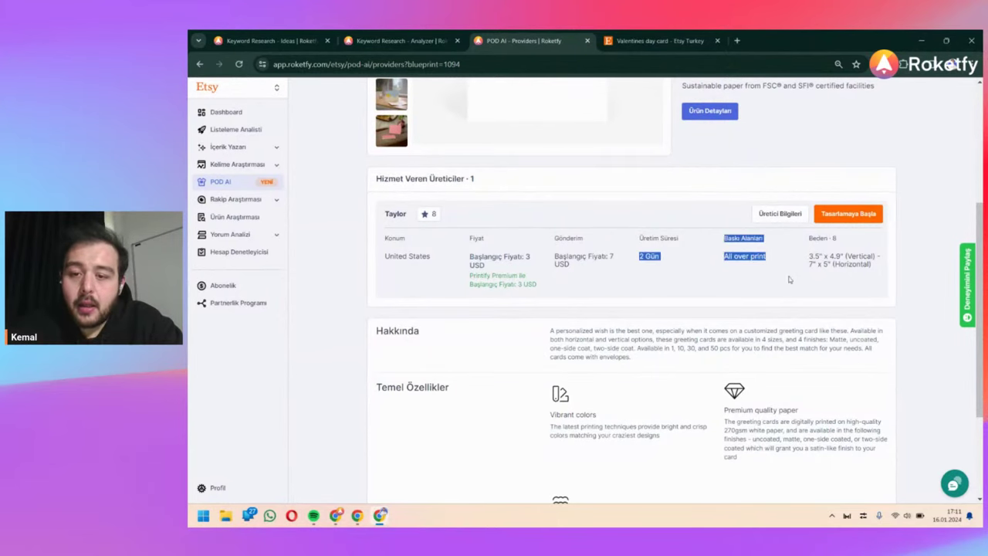
{"action": "left_click", "coordinate": [789, 279]}
{"action": "scroll", "coordinate": [519, 256], "scroll_direction": "up", "scroll_amount": 2}
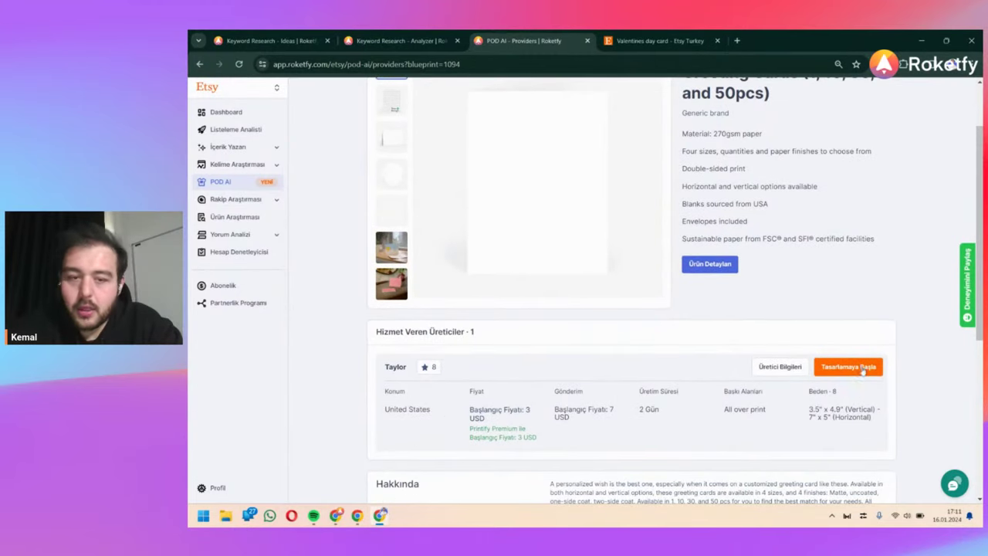
Step: Preview the greeting card's sample photos and blank mockups, and start designing it with the Taylor provider
{"action": "double_click", "coordinate": [378, 266]}
{"action": "left_click", "coordinate": [390, 257]}
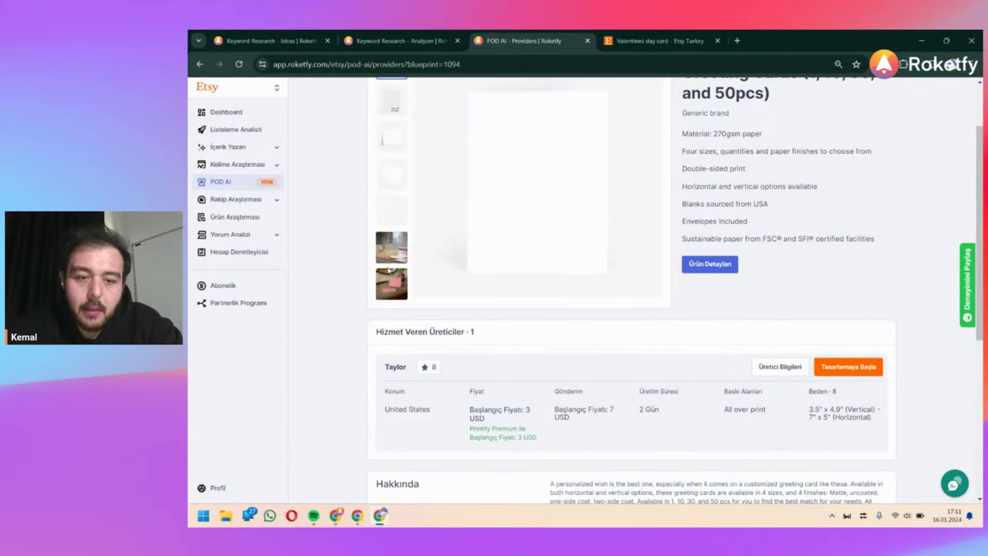
{"action": "left_click", "coordinate": [391, 280]}
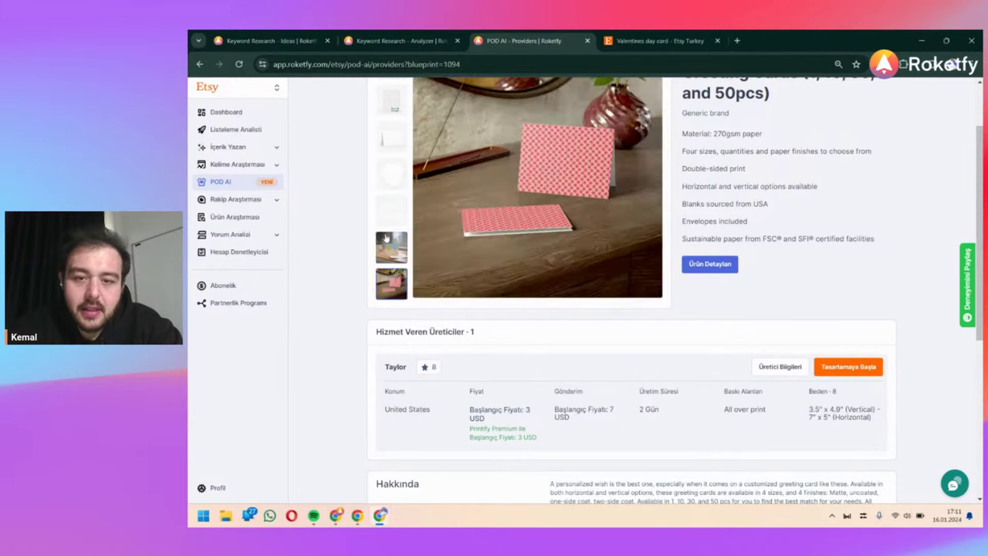
{"action": "left_click", "coordinate": [387, 239]}
{"action": "scroll", "coordinate": [386, 240], "scroll_direction": "up", "scroll_amount": 1}
{"action": "left_click", "coordinate": [393, 264]}
{"action": "left_click", "coordinate": [393, 250]}
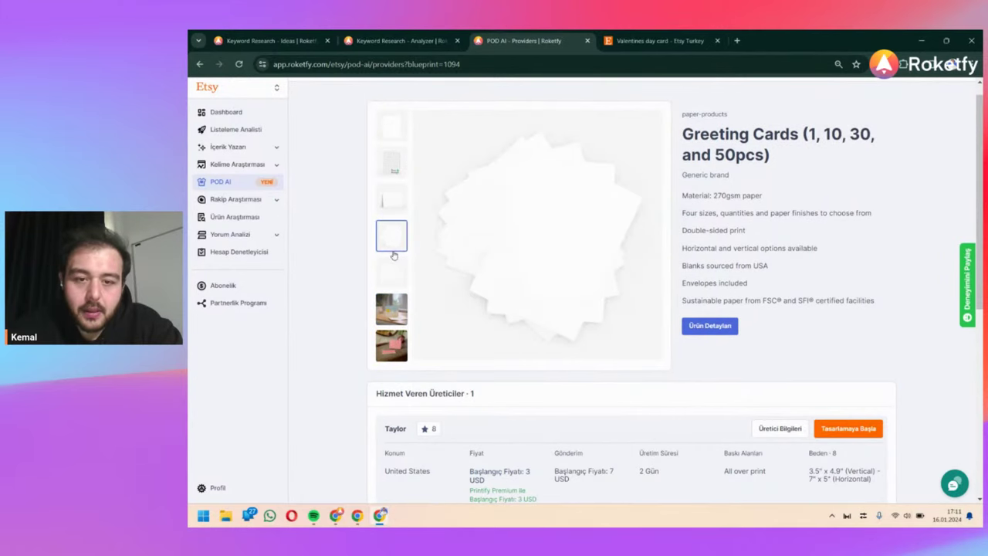
{"action": "left_click", "coordinate": [390, 202]}
{"action": "left_click", "coordinate": [392, 171]}
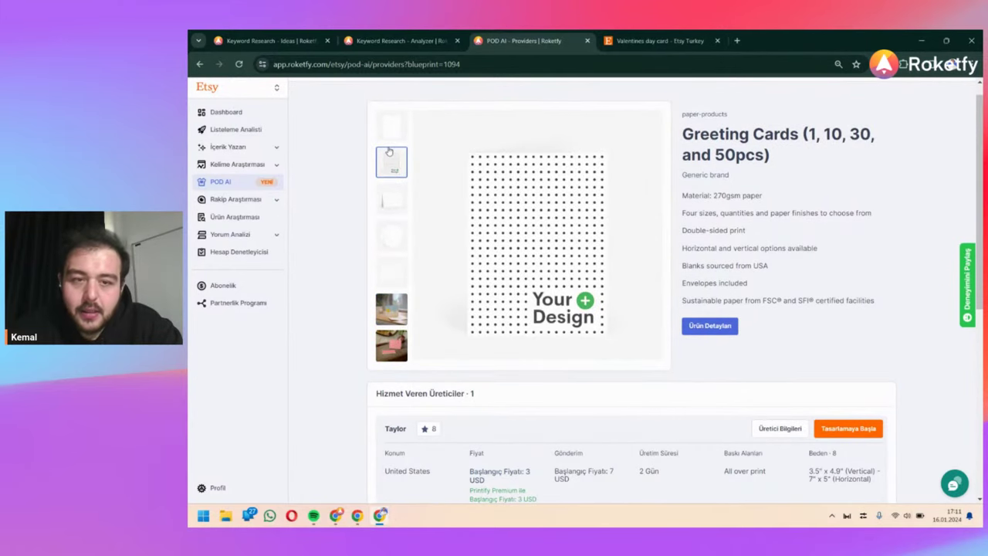
{"action": "left_click", "coordinate": [391, 130]}
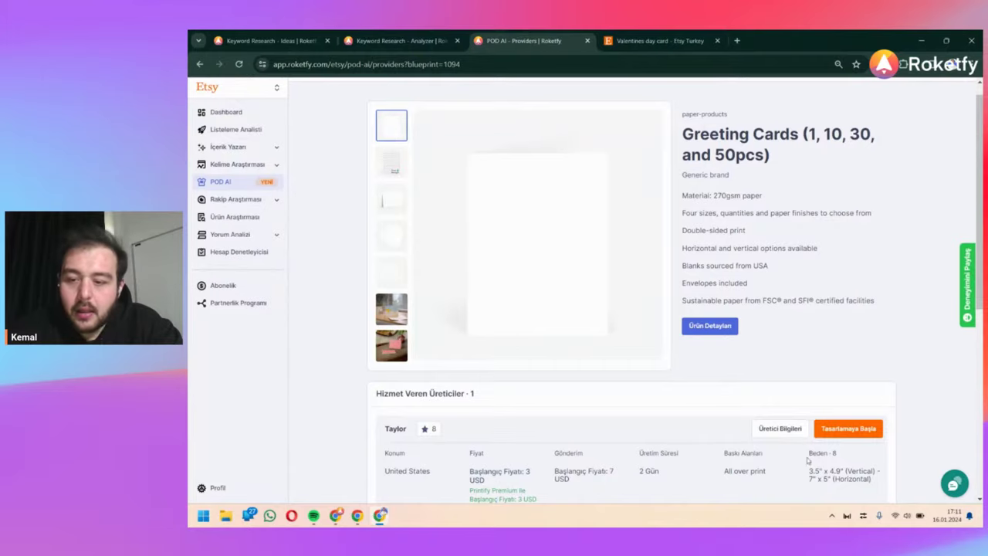
{"action": "left_click", "coordinate": [846, 432]}
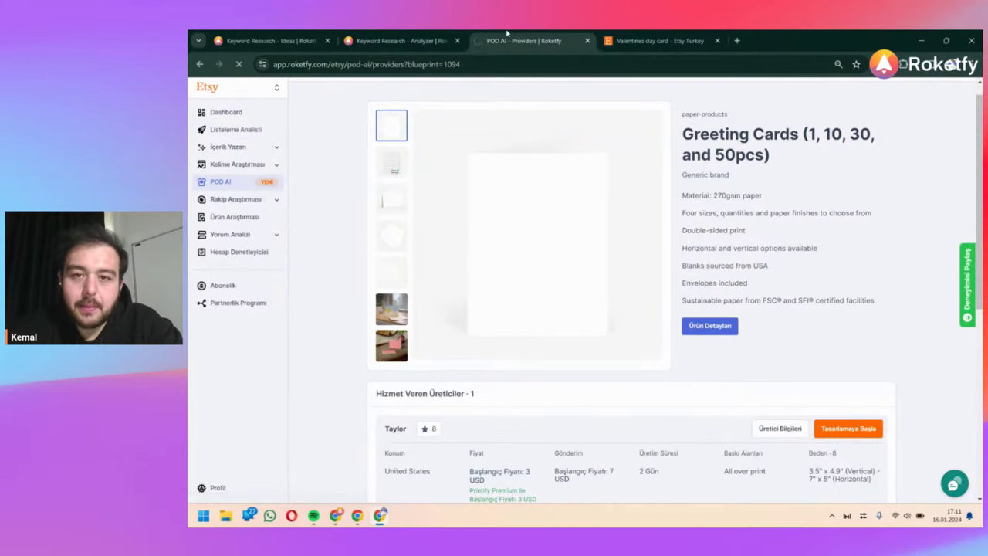
Step: Switch to the Etsy results for "valentines day card" and sort them by Top Customer Reviews
{"action": "key", "text": "ctrl+Tab"}
{"action": "scroll", "coordinate": [512, 273], "scroll_direction": "up", "scroll_amount": 10}
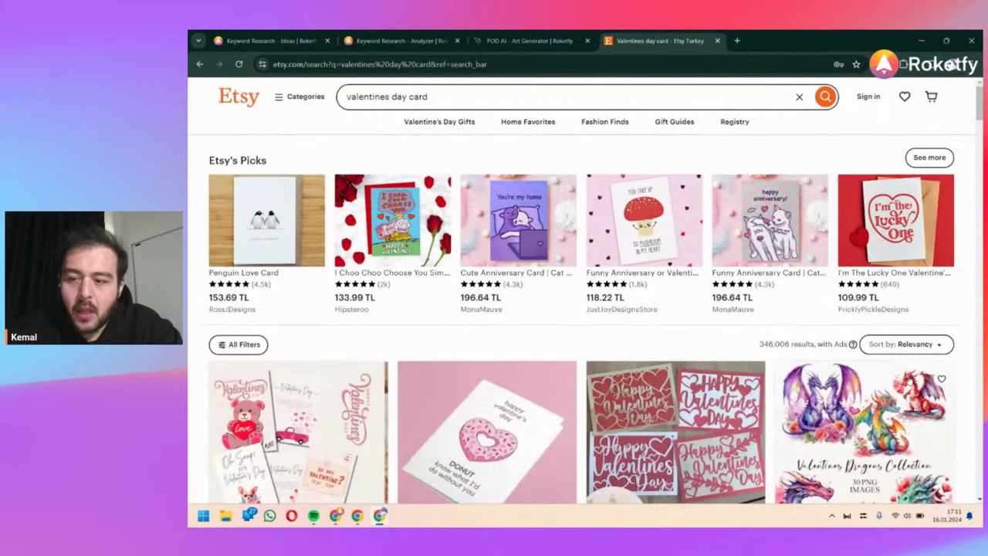
{"action": "left_click", "coordinate": [908, 346]}
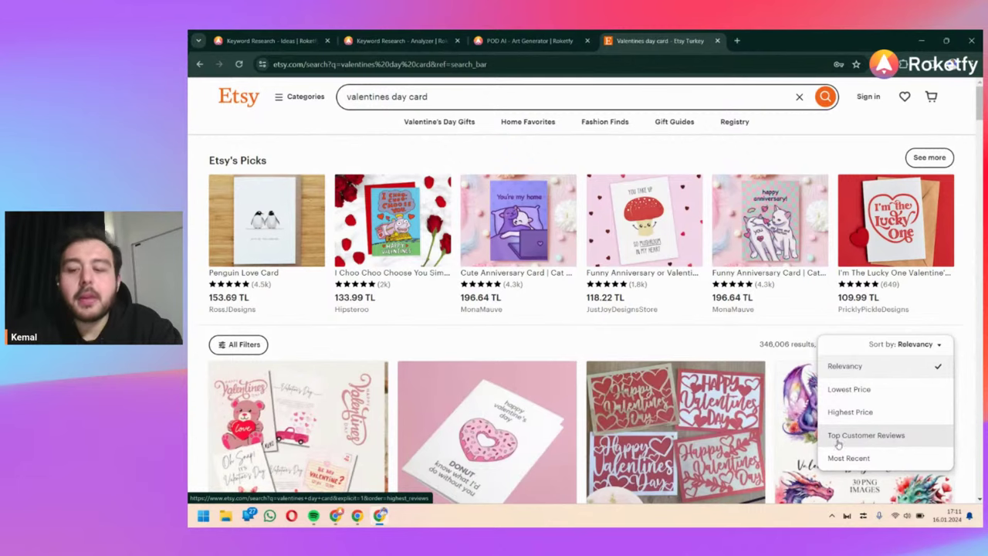
{"action": "left_click", "coordinate": [894, 435]}
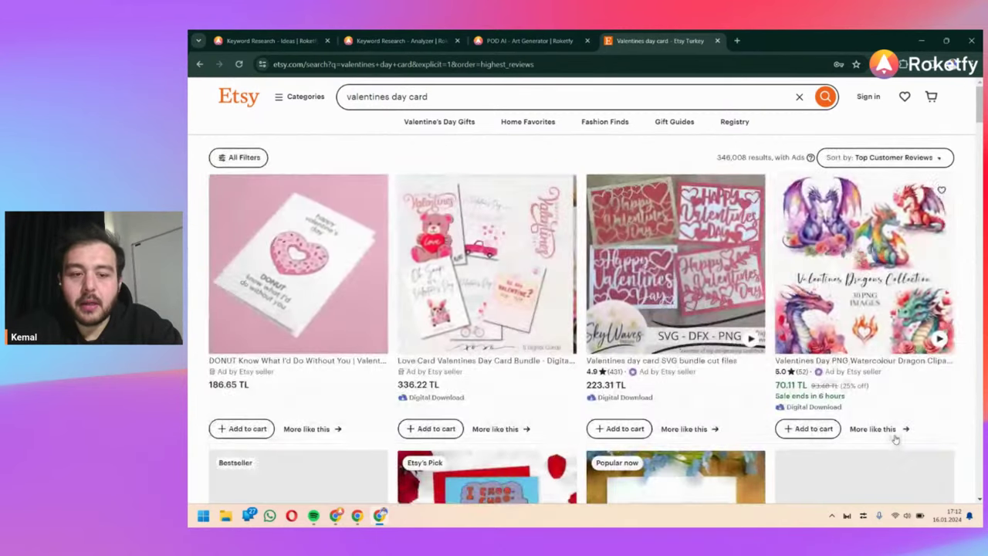
Step: Examine the top-reviewed Valentine's Day card listings for design themes, slogans, prices and review counts
{"action": "scroll", "coordinate": [895, 440], "scroll_direction": "down", "scroll_amount": 3}
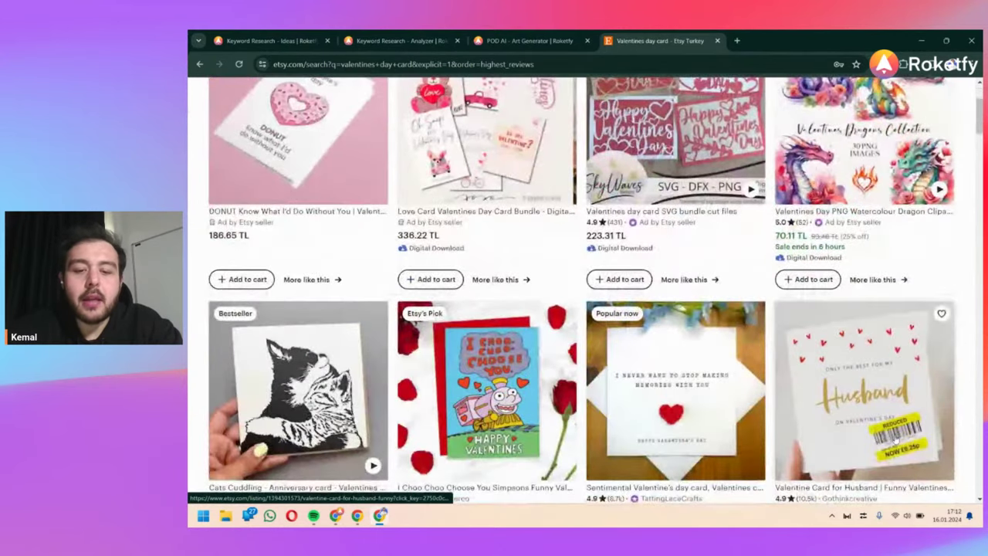
{"action": "scroll", "coordinate": [895, 439], "scroll_direction": "down", "scroll_amount": 1}
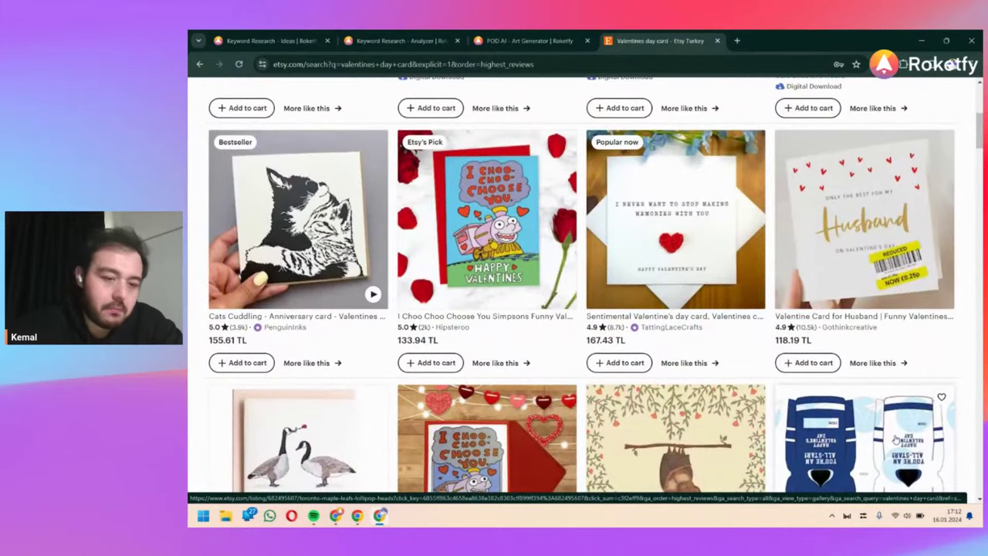
{"action": "scroll", "coordinate": [895, 439], "scroll_direction": "down", "scroll_amount": 4}
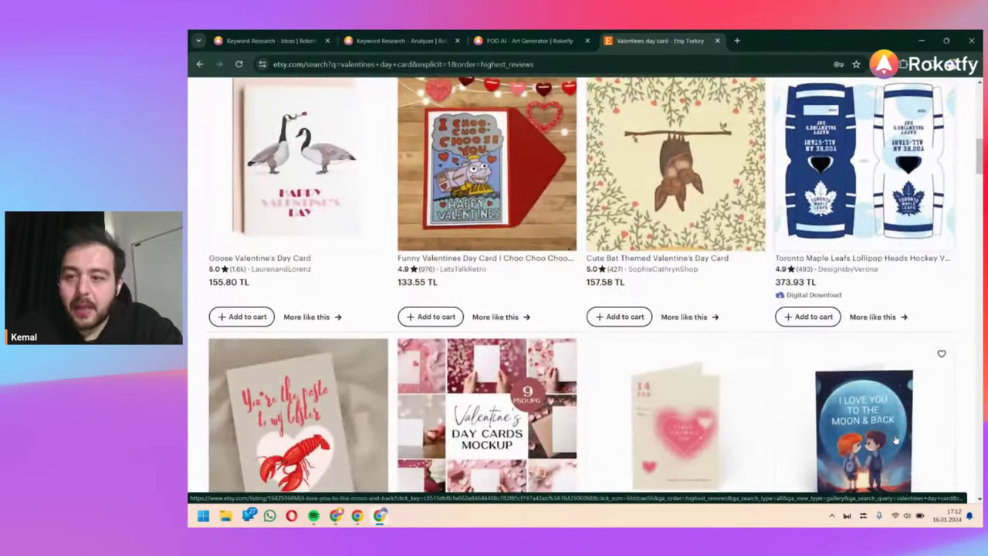
{"action": "scroll", "coordinate": [894, 439], "scroll_direction": "up", "scroll_amount": 1}
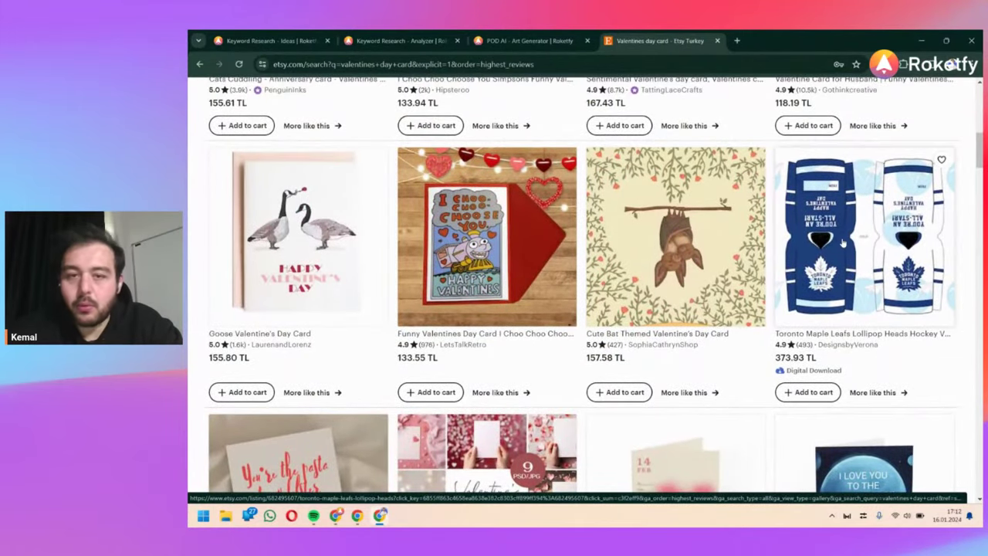
{"action": "scroll", "coordinate": [843, 241], "scroll_direction": "up", "scroll_amount": 5}
{"action": "scroll", "coordinate": [843, 242], "scroll_direction": "up", "scroll_amount": 2}
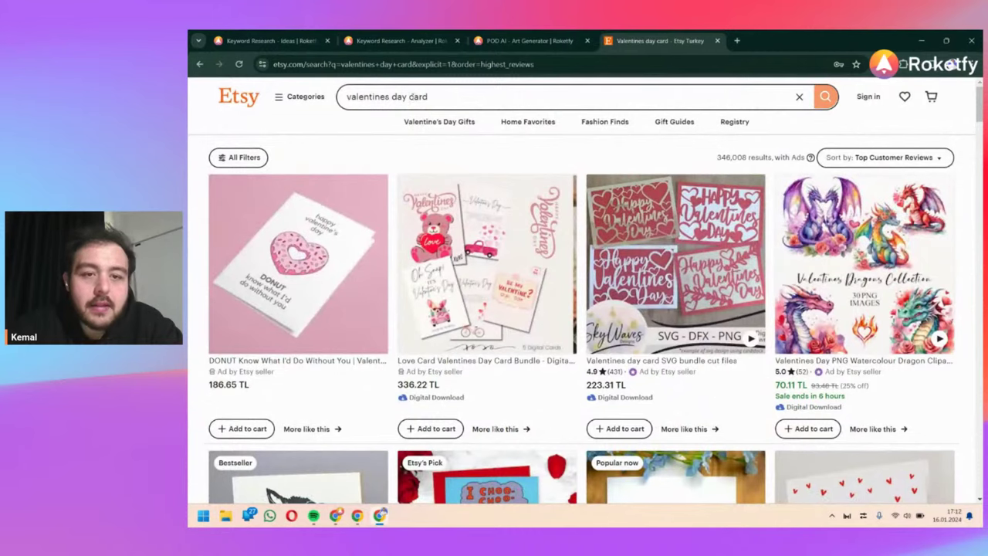
{"action": "scroll", "coordinate": [830, 169], "scroll_direction": "down", "scroll_amount": 1}
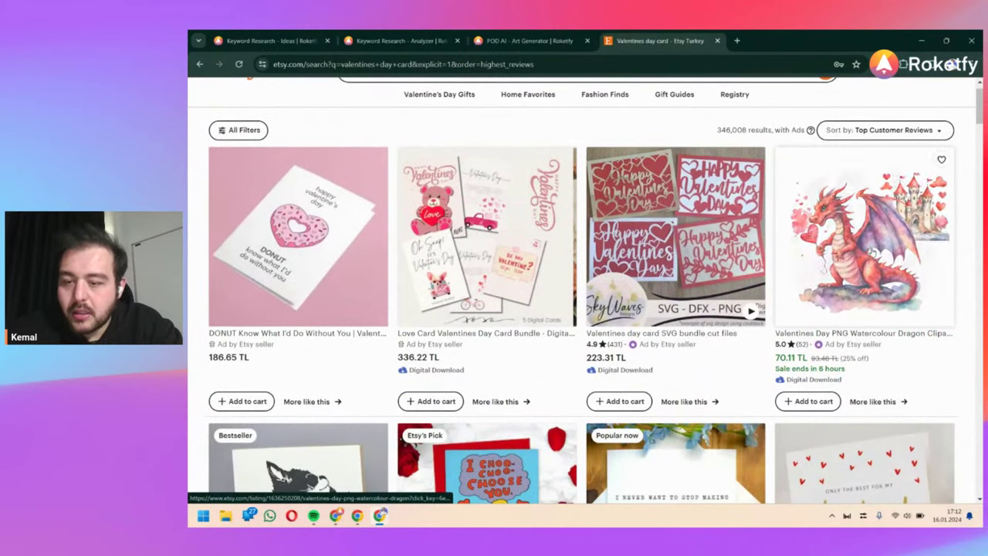
{"action": "scroll", "coordinate": [870, 253], "scroll_direction": "down", "scroll_amount": 3}
{"action": "scroll", "coordinate": [870, 253], "scroll_direction": "down", "scroll_amount": 1}
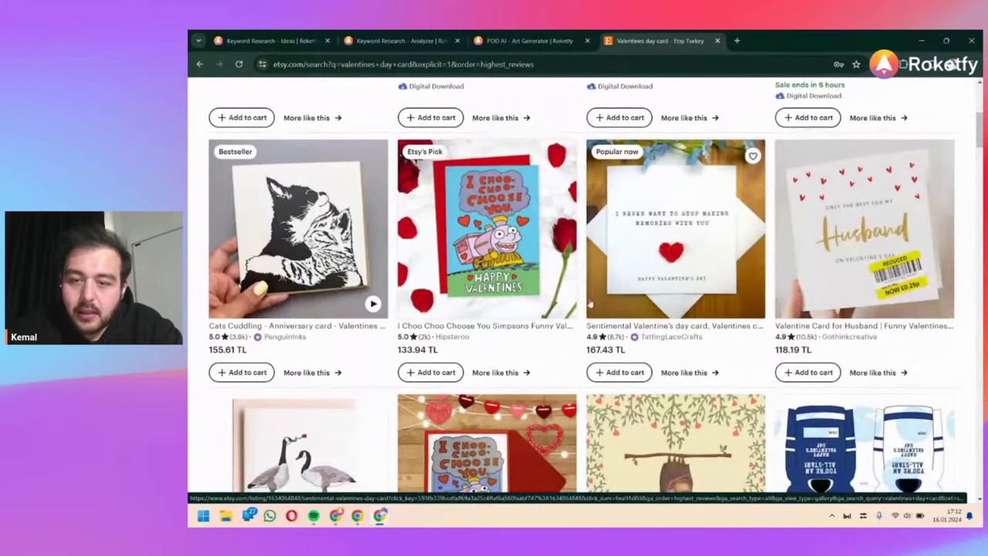
{"action": "scroll", "coordinate": [434, 398], "scroll_direction": "down", "scroll_amount": 5}
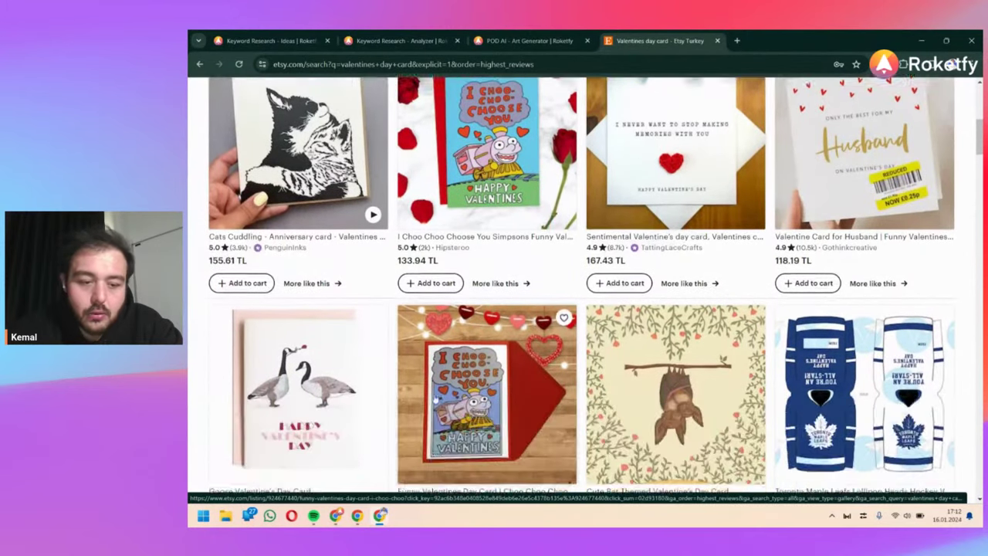
{"action": "scroll", "coordinate": [435, 399], "scroll_direction": "down", "scroll_amount": 5}
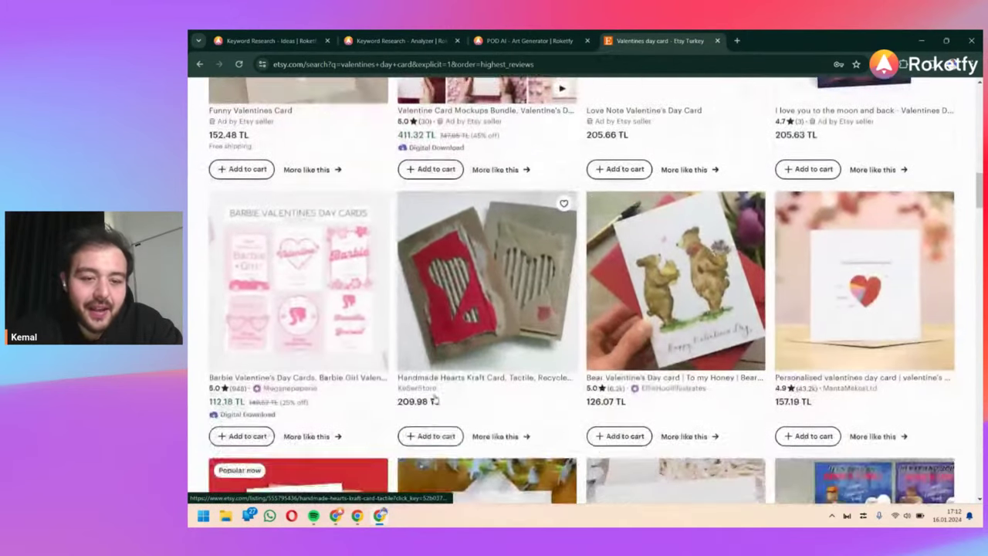
{"action": "scroll", "coordinate": [435, 398], "scroll_direction": "up", "scroll_amount": 2}
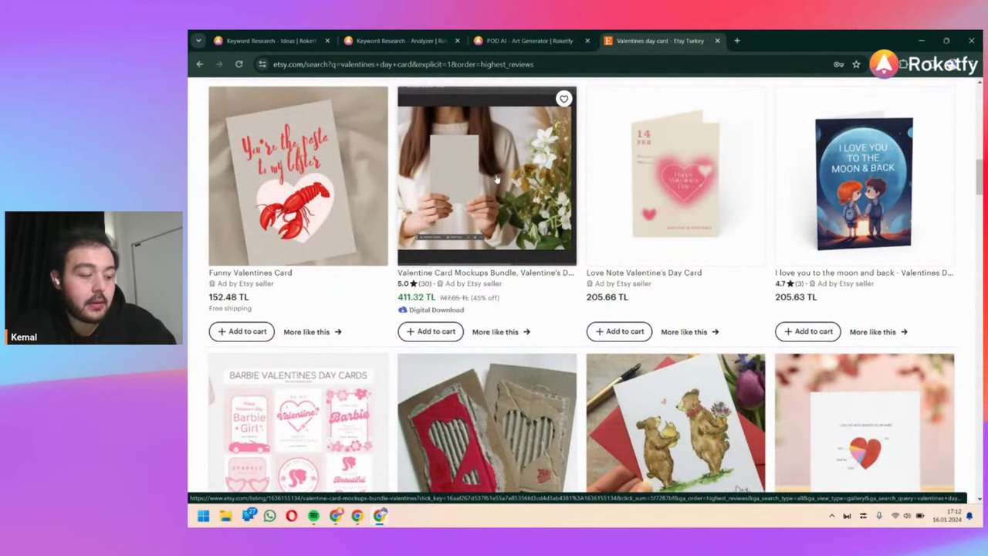
{"action": "scroll", "coordinate": [496, 179], "scroll_direction": "down", "scroll_amount": 3}
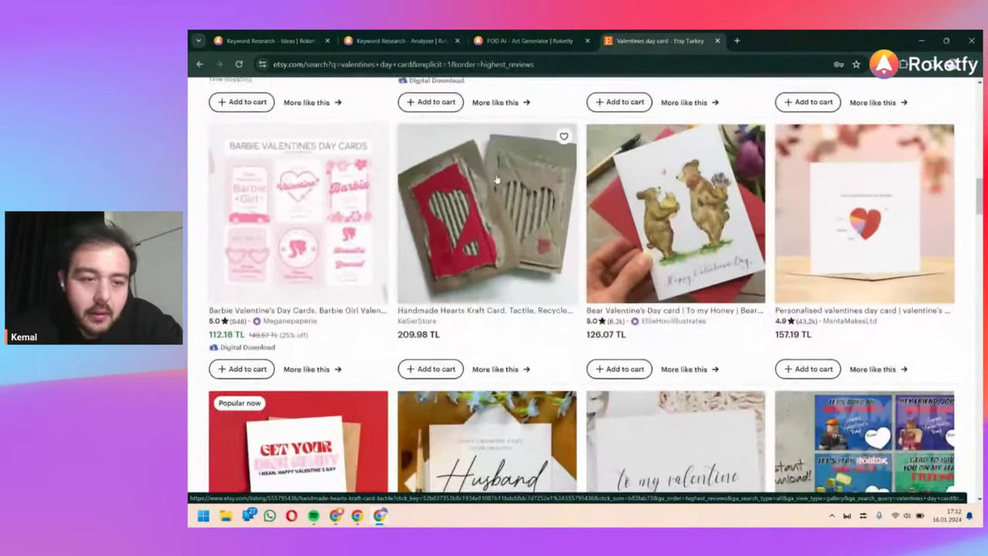
{"action": "scroll", "coordinate": [497, 179], "scroll_direction": "down", "scroll_amount": 1}
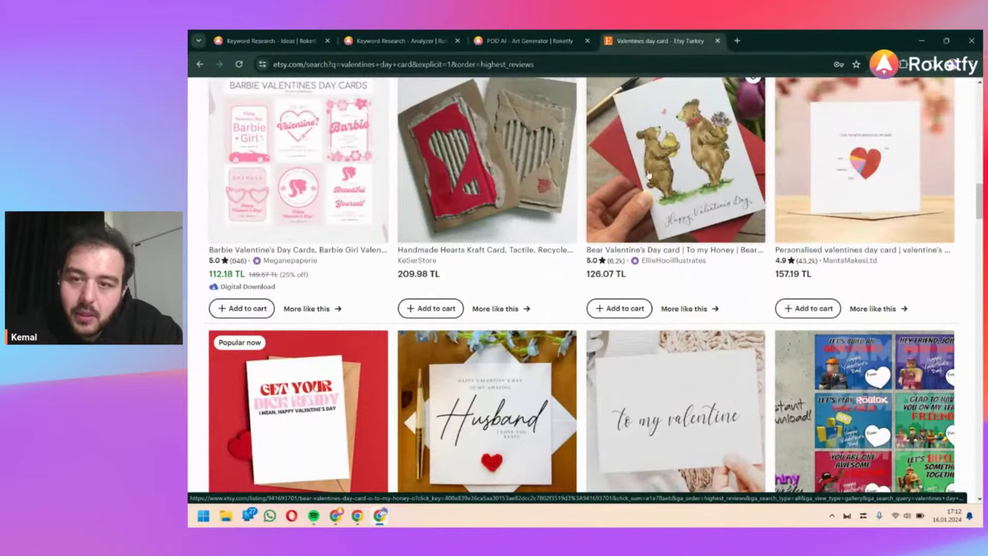
{"action": "scroll", "coordinate": [667, 241], "scroll_direction": "down", "scroll_amount": 3}
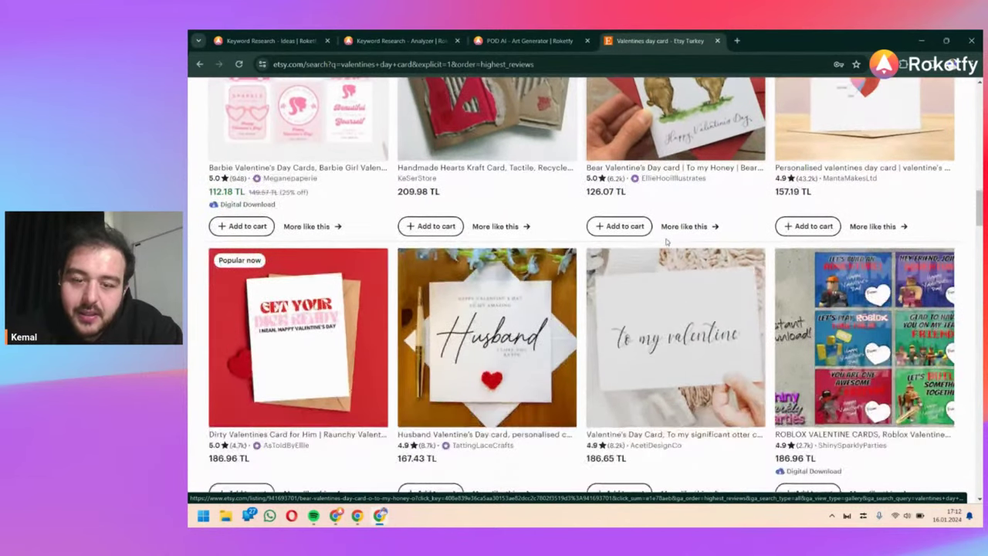
{"action": "scroll", "coordinate": [666, 241], "scroll_direction": "down", "scroll_amount": 1}
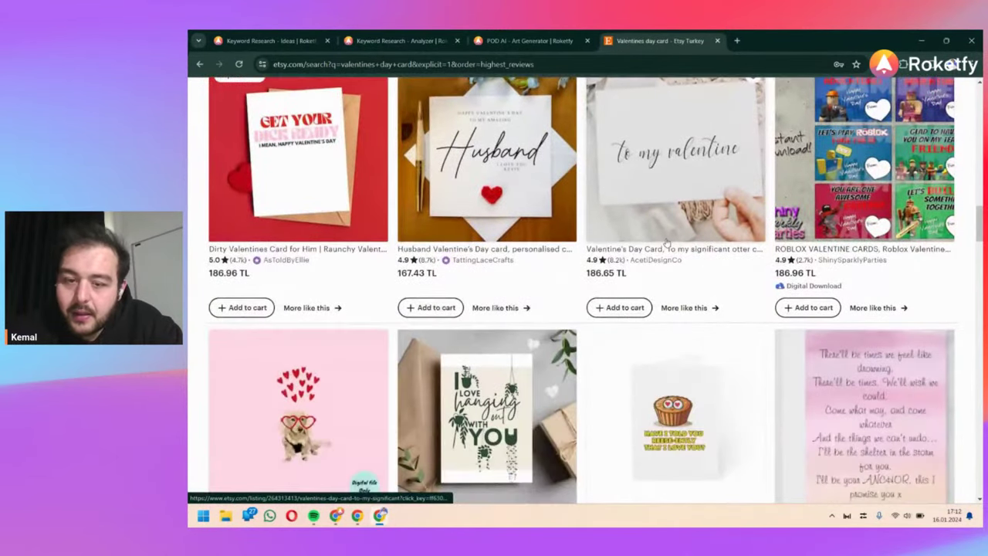
{"action": "scroll", "coordinate": [667, 242], "scroll_direction": "up", "scroll_amount": 1}
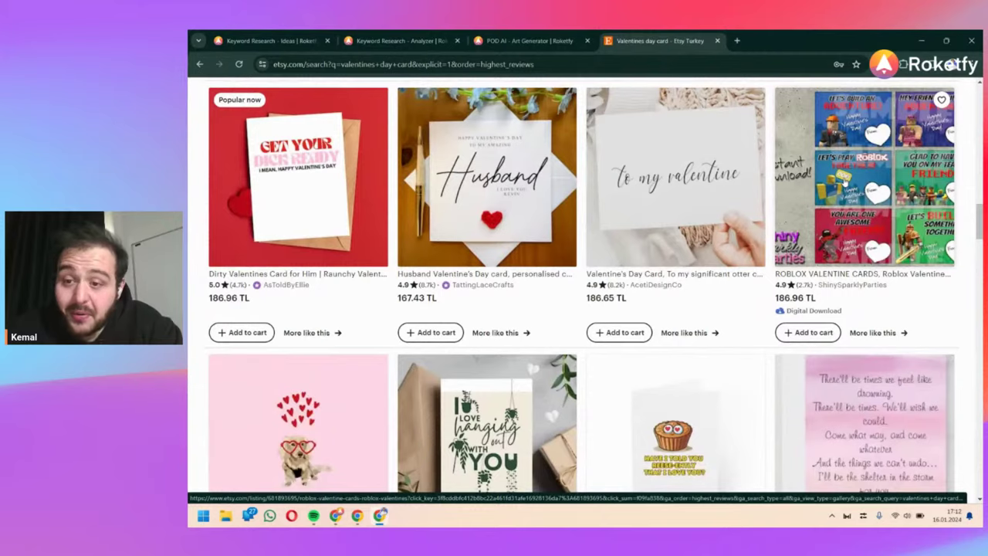
{"action": "scroll", "coordinate": [845, 181], "scroll_direction": "down", "scroll_amount": 8}
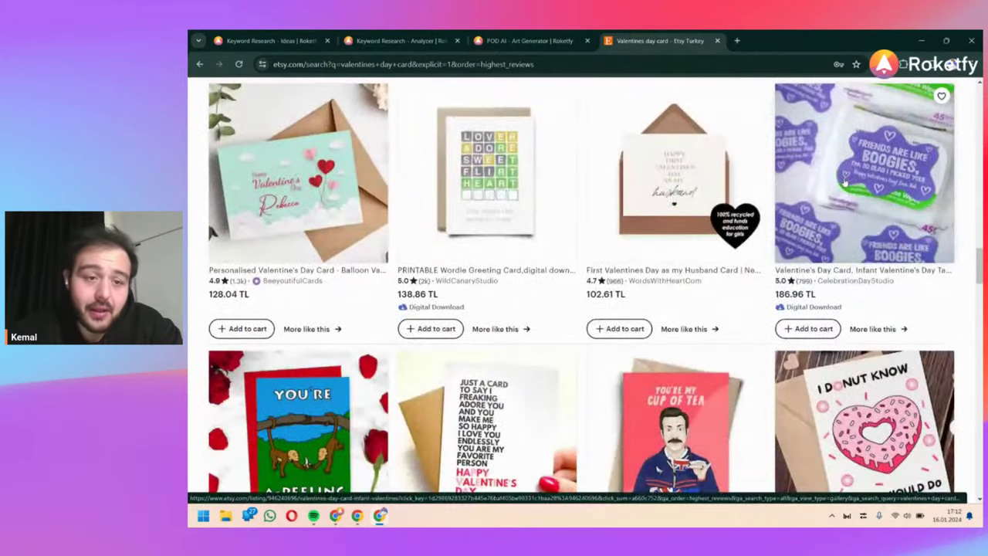
{"action": "scroll", "coordinate": [323, 295], "scroll_direction": "down", "scroll_amount": 3}
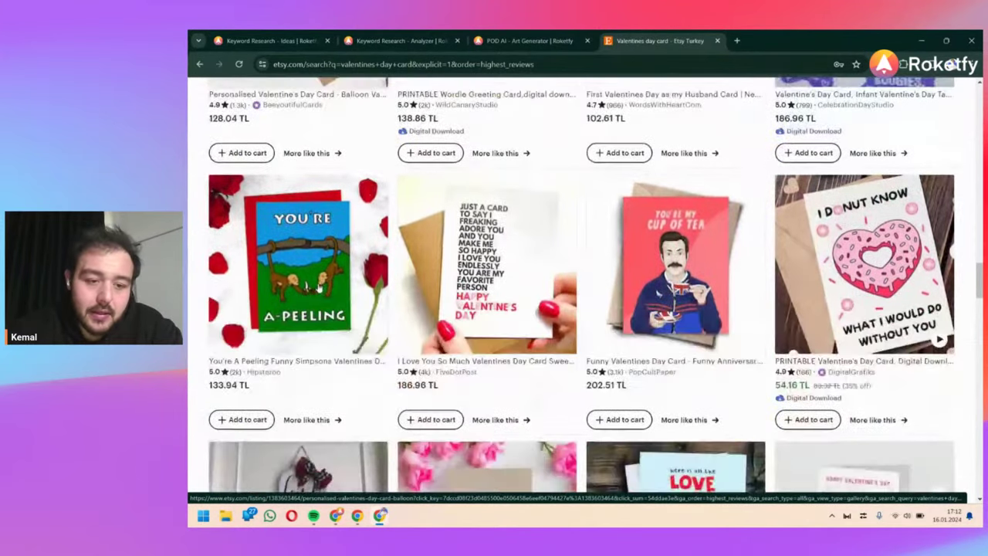
{"action": "scroll", "coordinate": [317, 288], "scroll_direction": "down", "scroll_amount": 2}
{"action": "scroll", "coordinate": [318, 288], "scroll_direction": "up", "scroll_amount": 1}
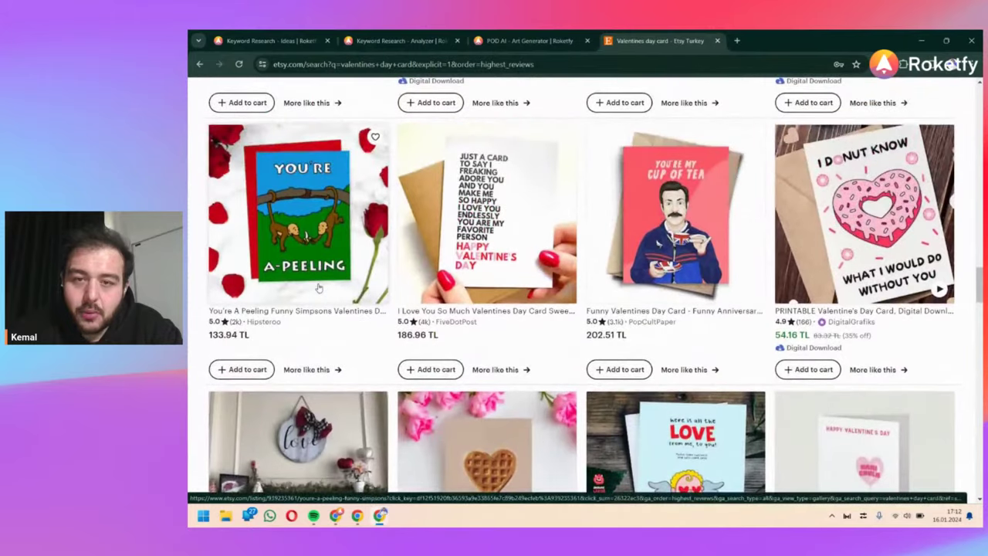
Step: Return to the POD AI art generator and choose the Şeker Diyarı style from the complete style list
{"action": "left_click", "coordinate": [525, 35]}
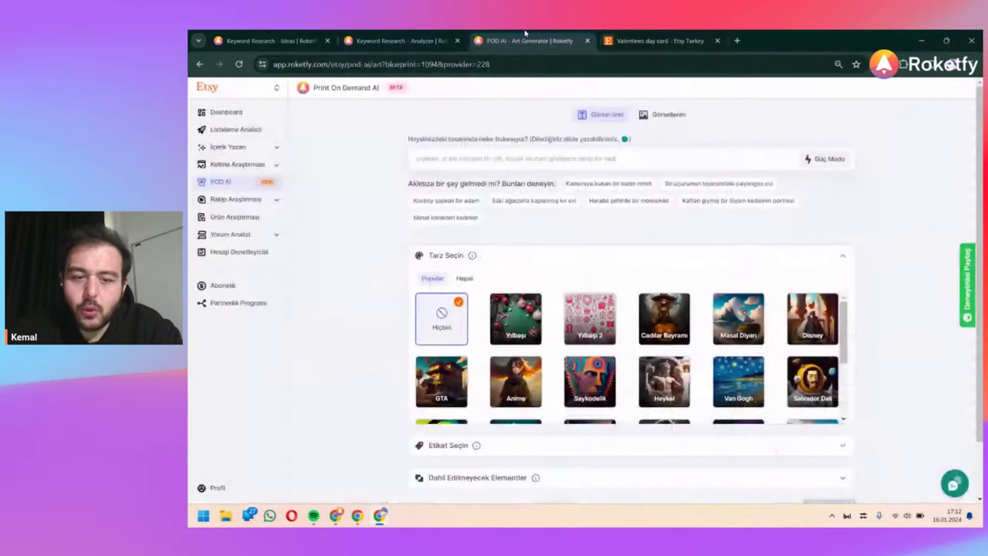
{"action": "scroll", "coordinate": [499, 349], "scroll_direction": "down", "scroll_amount": 1}
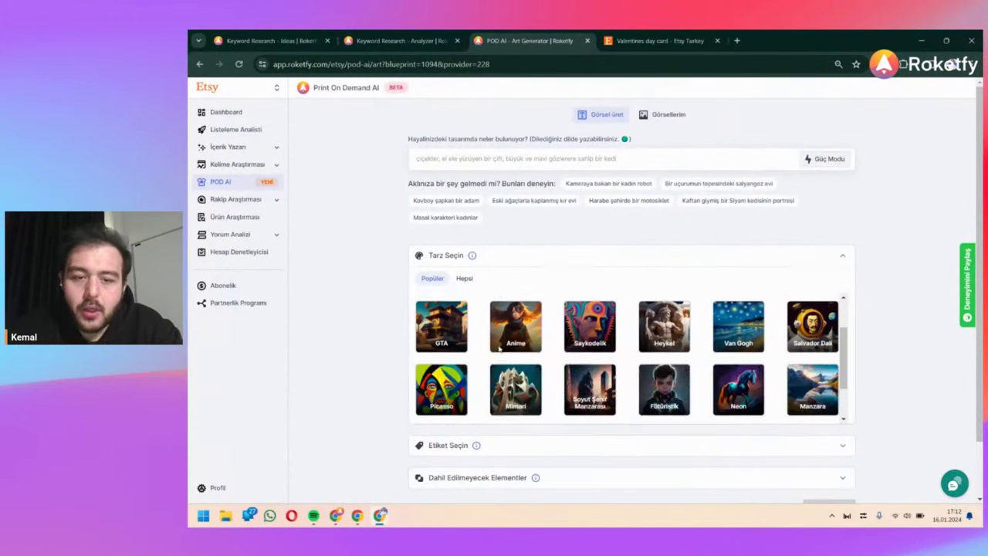
{"action": "left_click", "coordinate": [464, 278]}
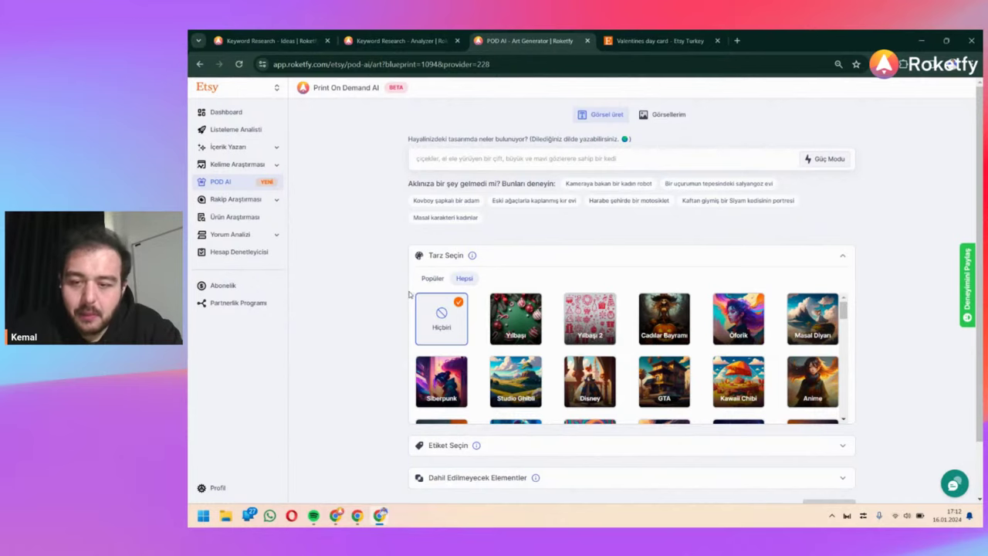
{"action": "scroll", "coordinate": [410, 294], "scroll_direction": "down", "scroll_amount": 1}
{"action": "scroll", "coordinate": [535, 310], "scroll_direction": "down", "scroll_amount": 5}
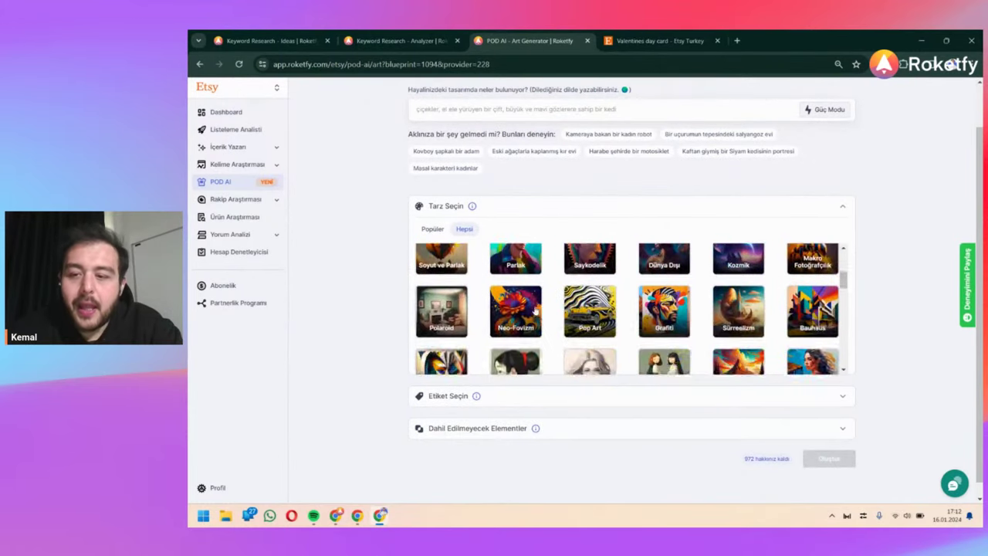
{"action": "scroll", "coordinate": [535, 310], "scroll_direction": "down", "scroll_amount": 5}
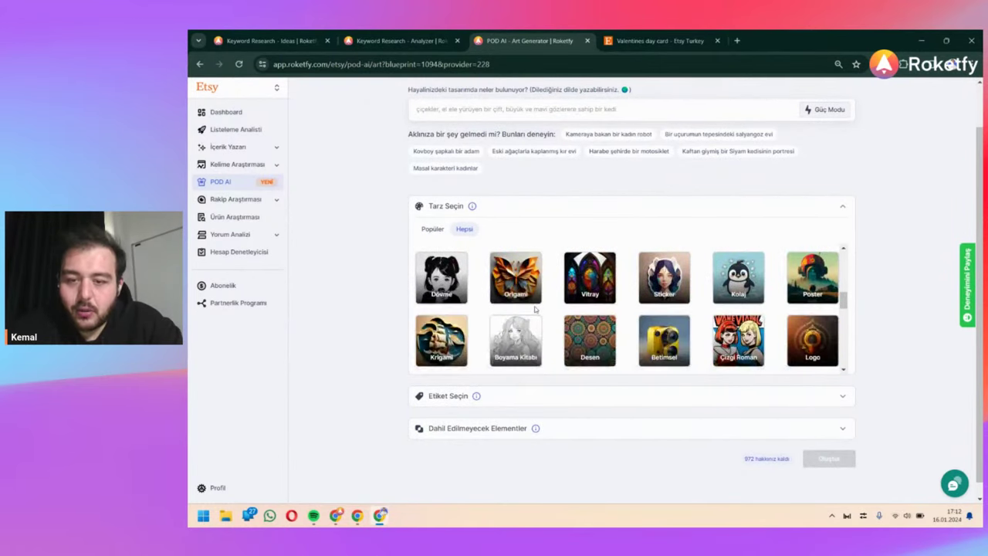
{"action": "scroll", "coordinate": [535, 310], "scroll_direction": "up", "scroll_amount": 3}
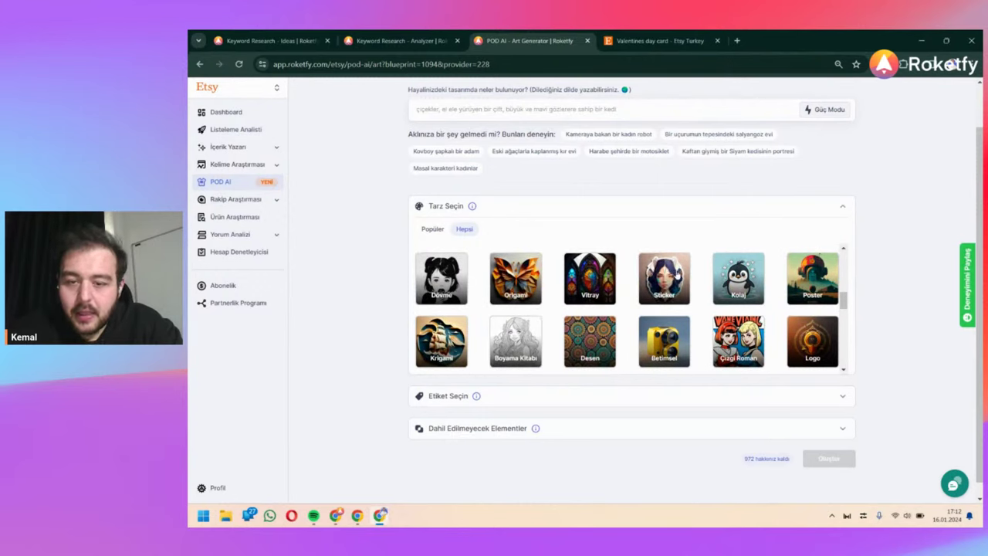
{"action": "scroll", "coordinate": [637, 301], "scroll_direction": "down", "scroll_amount": 2}
{"action": "scroll", "coordinate": [638, 301], "scroll_direction": "down", "scroll_amount": 5}
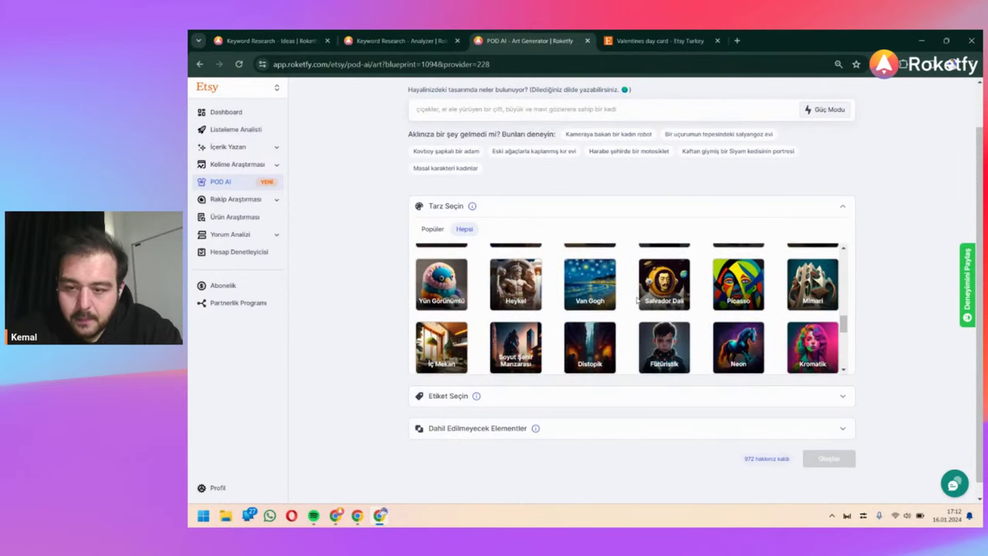
{"action": "scroll", "coordinate": [637, 300], "scroll_direction": "down", "scroll_amount": 2}
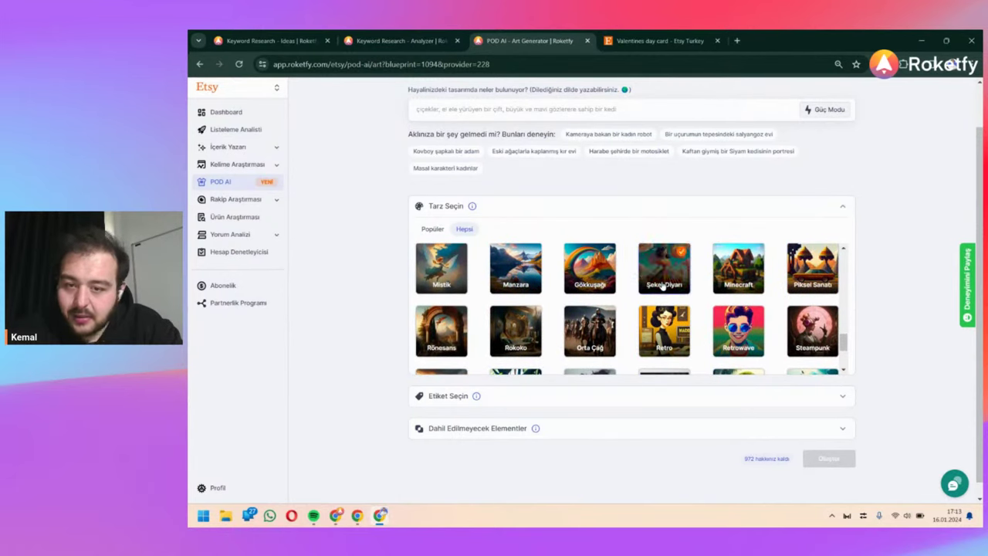
{"action": "scroll", "coordinate": [598, 291], "scroll_direction": "down", "scroll_amount": 2}
{"action": "scroll", "coordinate": [598, 291], "scroll_direction": "down", "scroll_amount": 2}
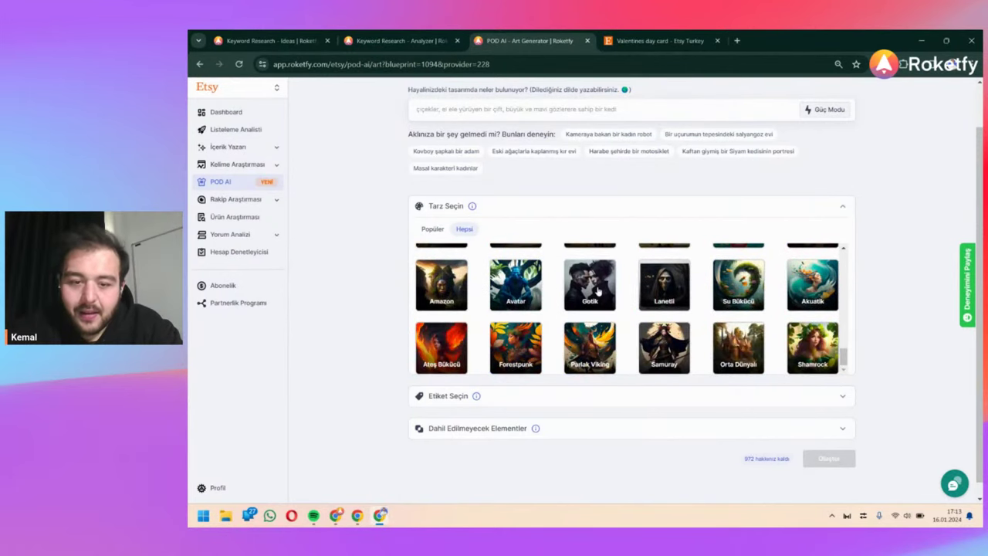
{"action": "scroll", "coordinate": [492, 189], "scroll_direction": "up", "scroll_amount": 1}
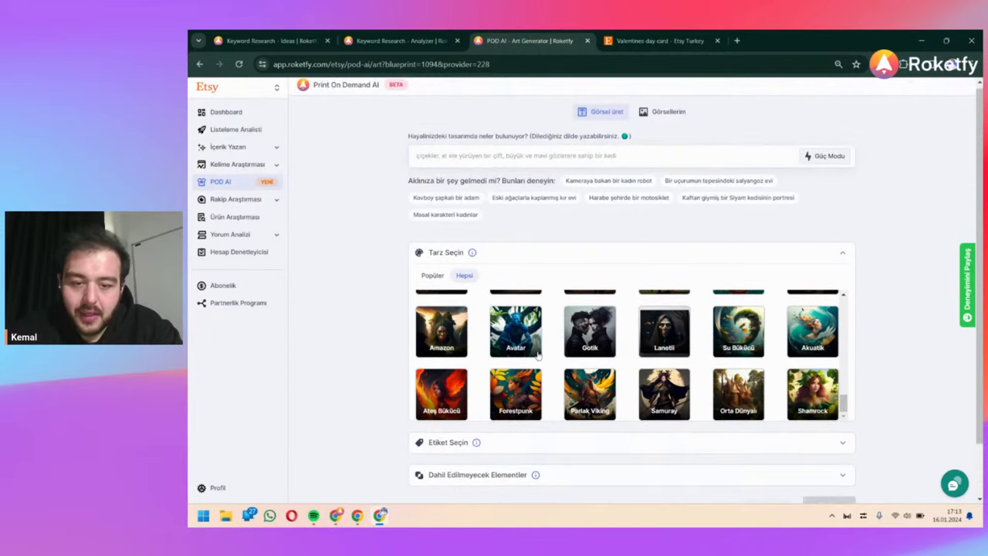
{"action": "scroll", "coordinate": [545, 385], "scroll_direction": "up", "scroll_amount": 4}
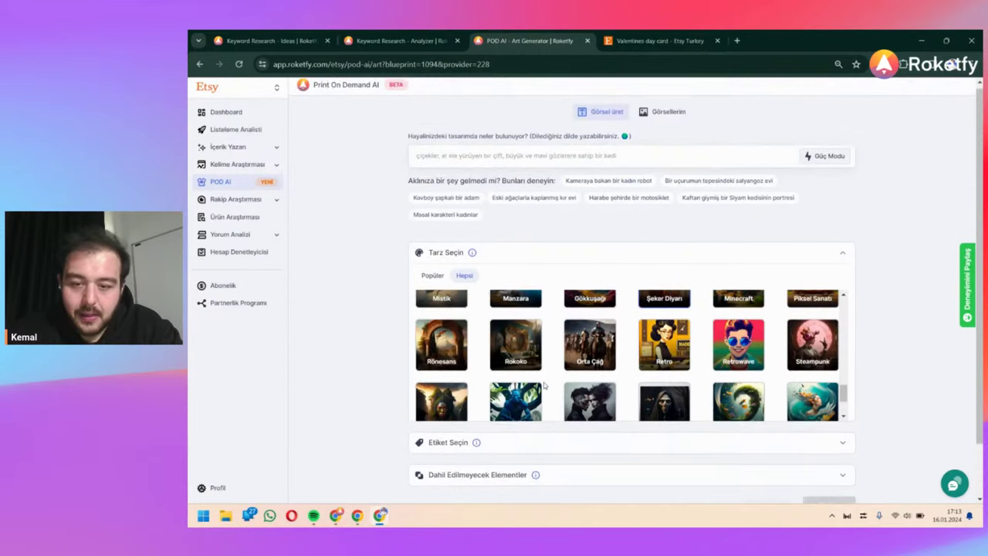
Step: Generate an image from the prompt "sevimli bir ayı çiçek taşıyor" with Güç Modu enabled
{"action": "left_click", "coordinate": [545, 155]}
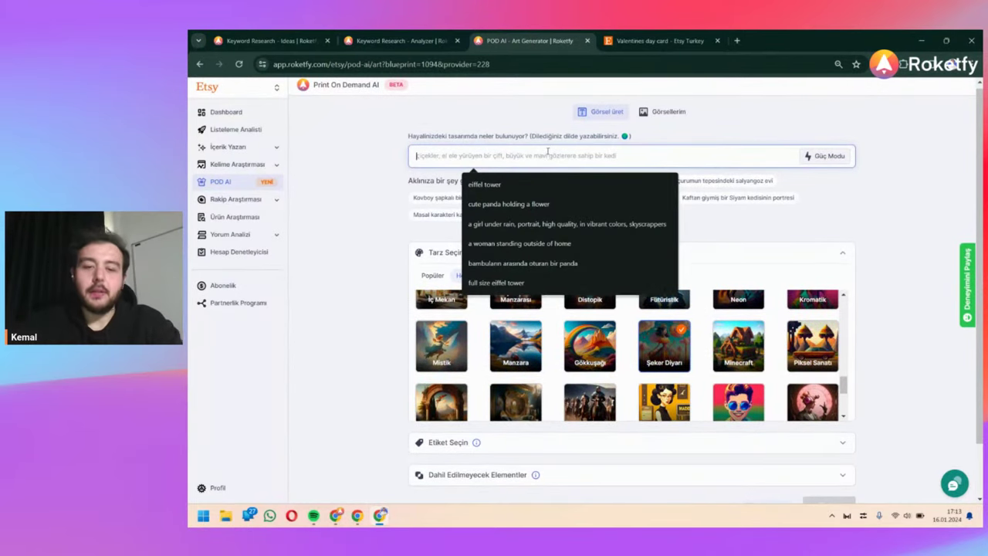
{"action": "type", "text": "sevimli bir ayı çiçek taşıyor"}
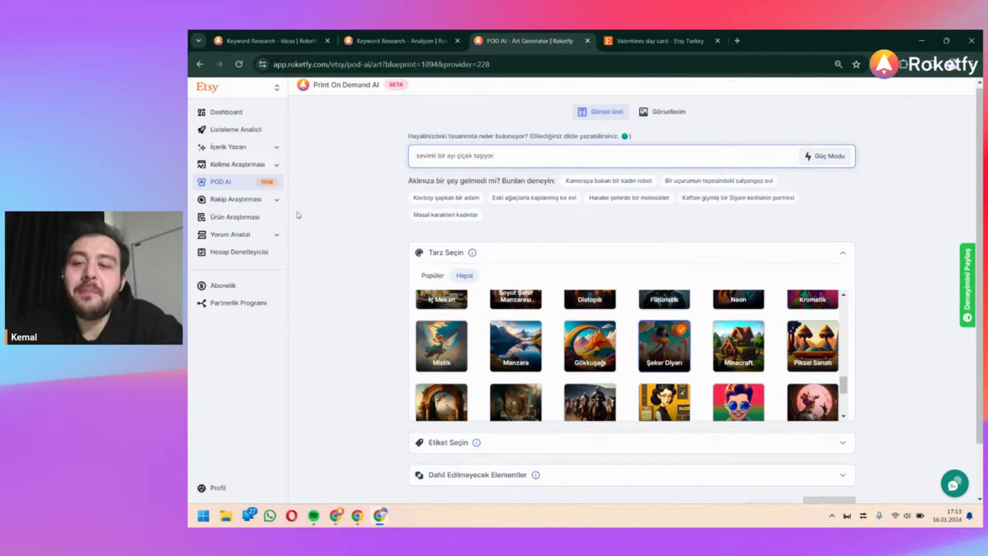
{"action": "left_click", "coordinate": [826, 155]}
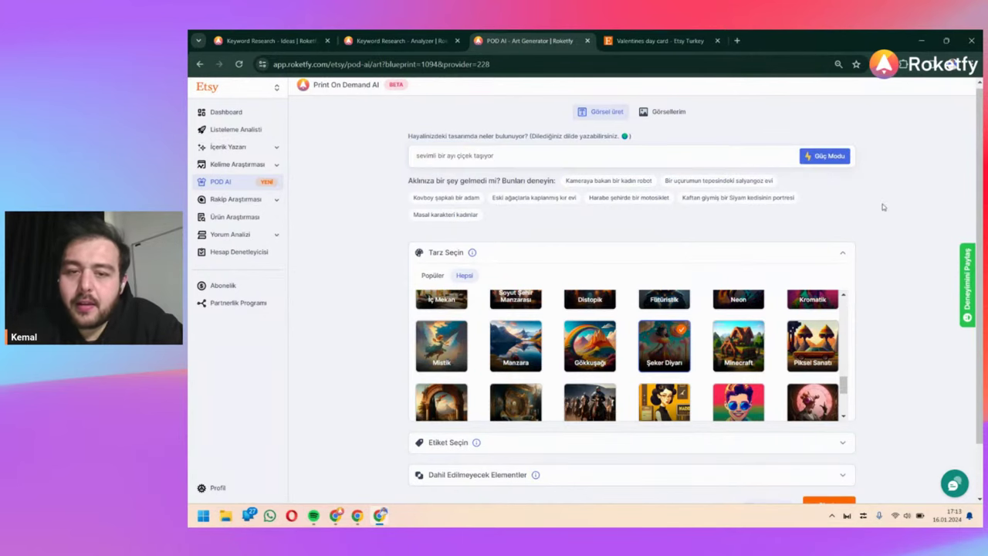
{"action": "scroll", "coordinate": [883, 207], "scroll_direction": "down", "scroll_amount": 1}
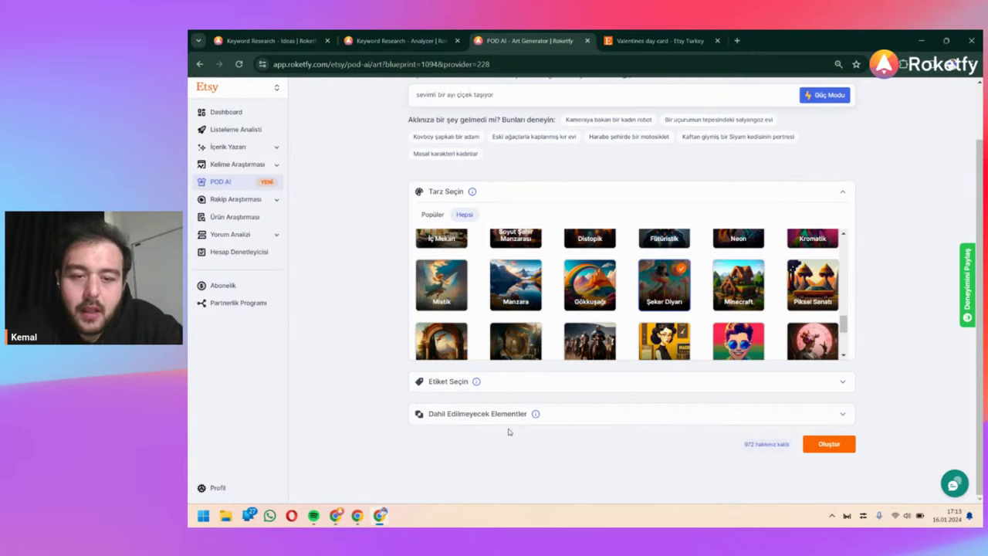
{"action": "scroll", "coordinate": [508, 432], "scroll_direction": "up", "scroll_amount": 1}
{"action": "scroll", "coordinate": [508, 433], "scroll_direction": "down", "scroll_amount": 1}
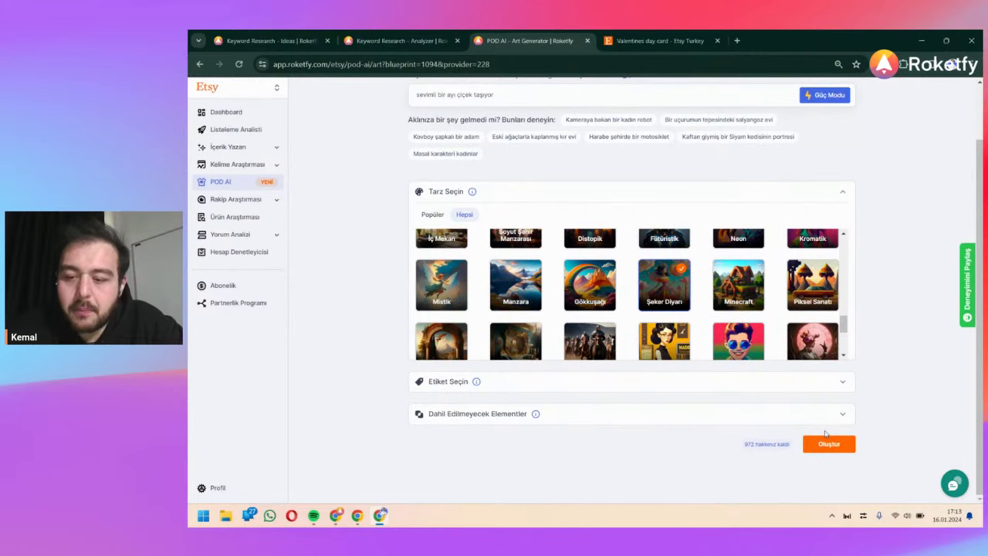
{"action": "left_click", "coordinate": [827, 444]}
Step: Add Google data to the search trends chart for "valentines day card" in the keyword analyzer and inspect the peak
{"action": "left_click", "coordinate": [656, 40]}
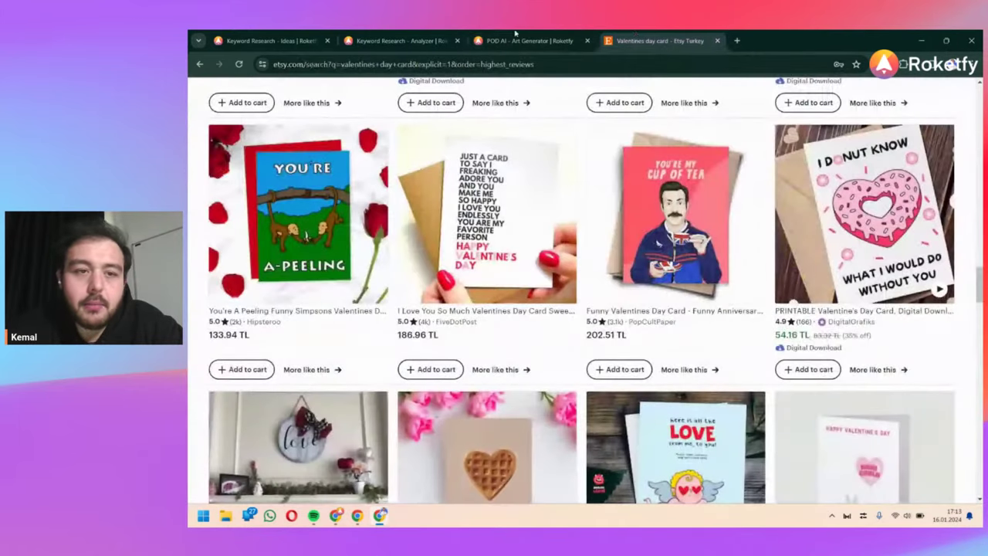
{"action": "left_click", "coordinate": [369, 34]}
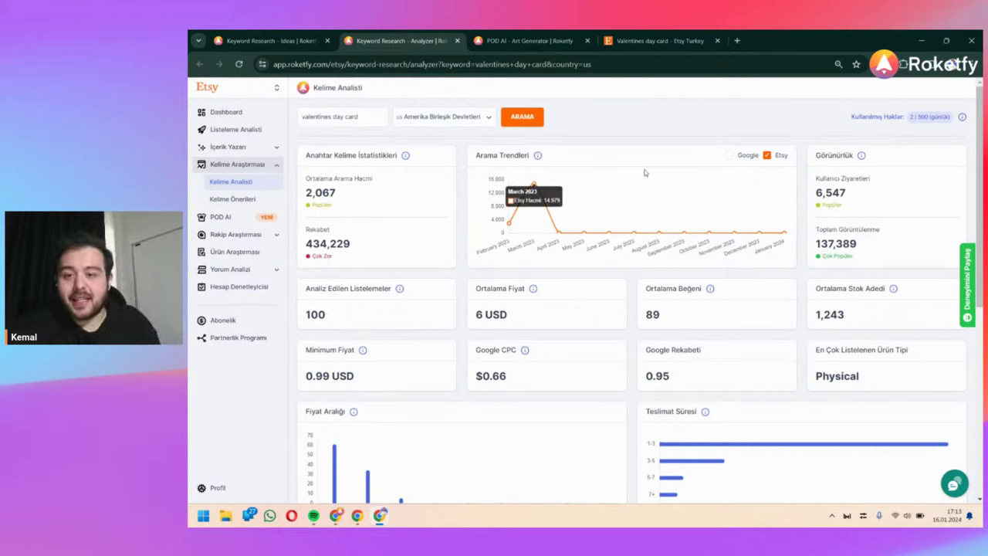
{"action": "left_click", "coordinate": [730, 156]}
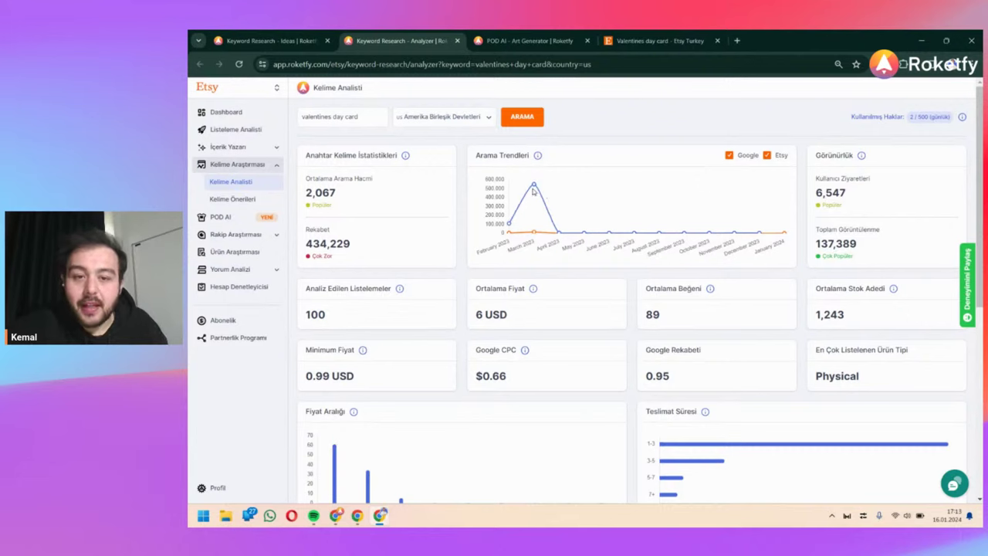
{"action": "mouse_move", "coordinate": [534, 187]}
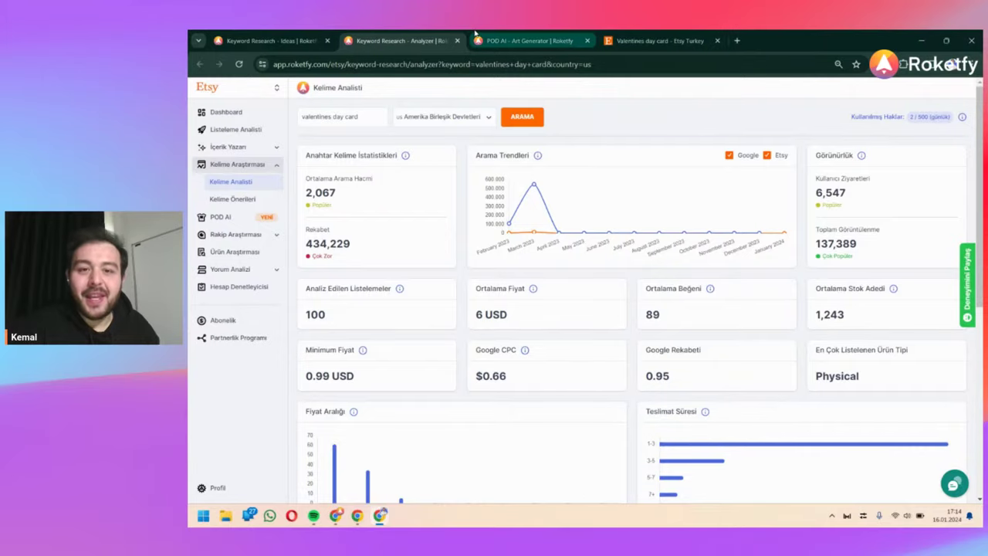
Step: Place the generated bear image on the card's cover in the art generator and stretch it to fill the whole print area
{"action": "left_click", "coordinate": [531, 40]}
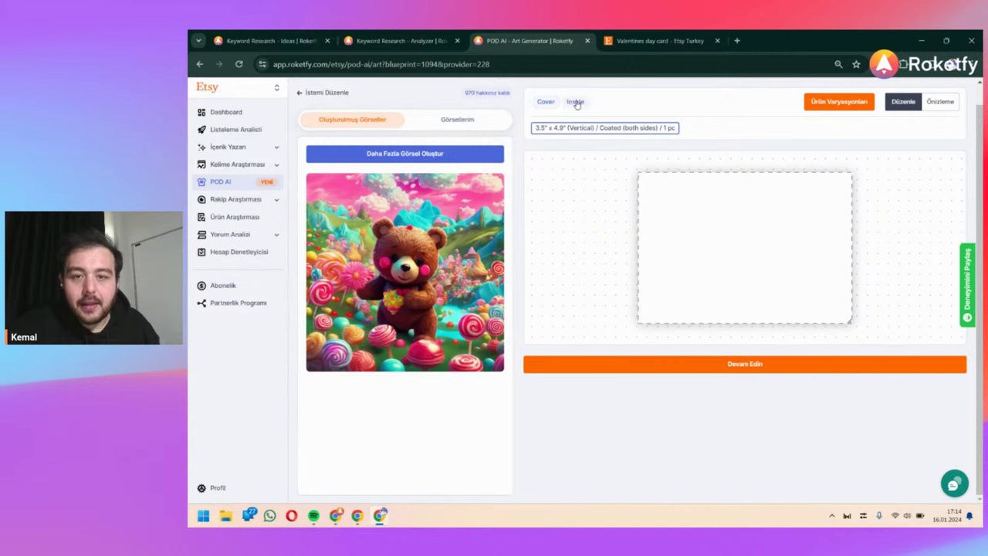
{"action": "left_click", "coordinate": [419, 278]}
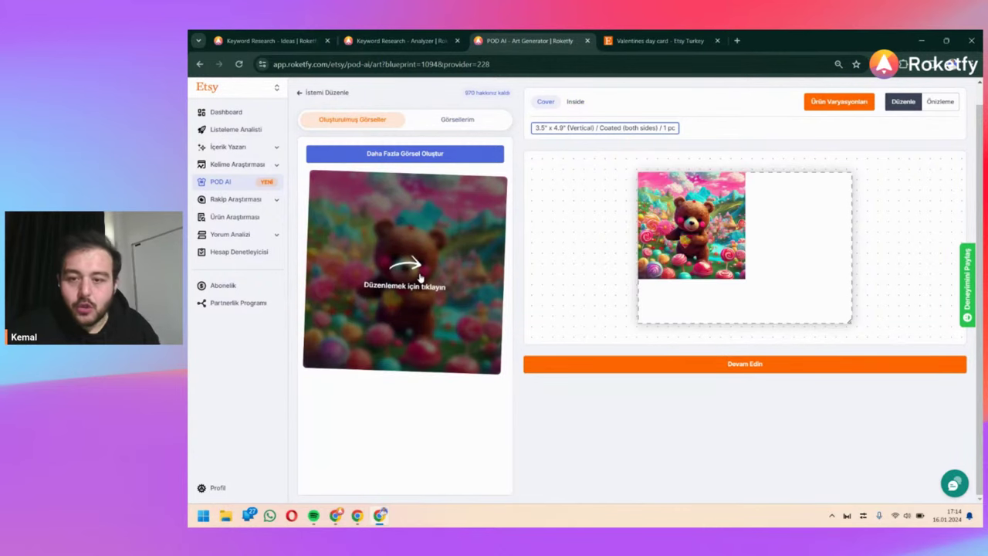
{"action": "left_click", "coordinate": [744, 156]}
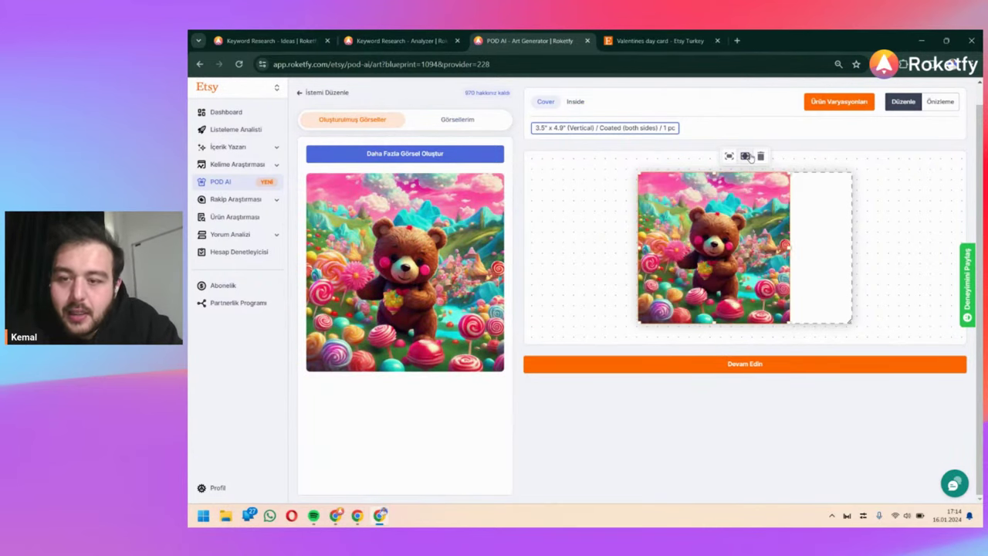
{"action": "left_click_drag", "start_coordinate": [789, 248], "coordinate": [849, 247]}
{"action": "mouse_move", "coordinate": [851, 322]}
{"action": "left_mouse_down"}
{"action": "mouse_move", "coordinate": [830, 318]}
{"action": "mouse_move", "coordinate": [816, 289]}
{"action": "mouse_move", "coordinate": [853, 323]}
{"action": "left_mouse_up"}
{"action": "left_click", "coordinate": [919, 469]}
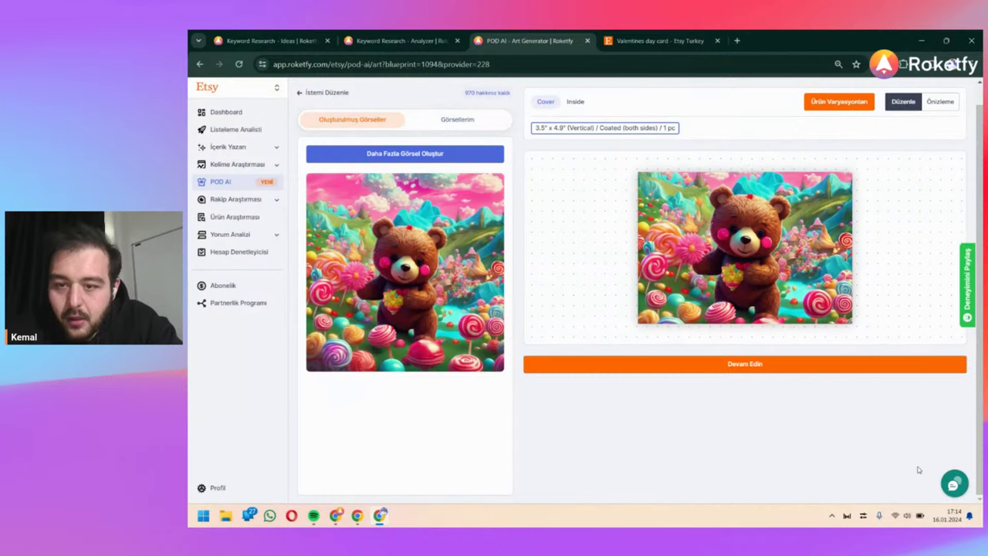
{"action": "left_click", "coordinate": [720, 319]}
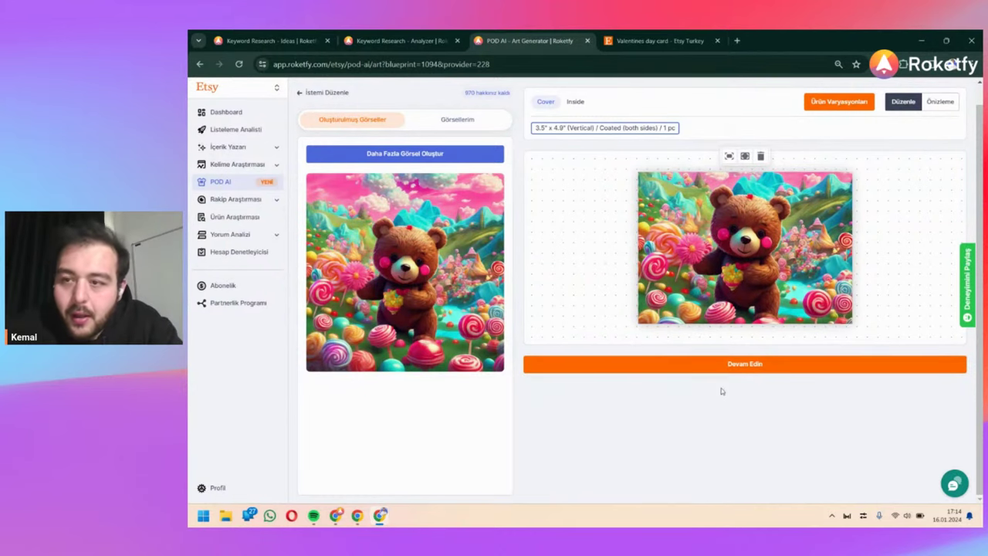
Step: Create the card's mockup preview using the Printify store "My new store"
{"action": "left_click", "coordinate": [941, 102]}
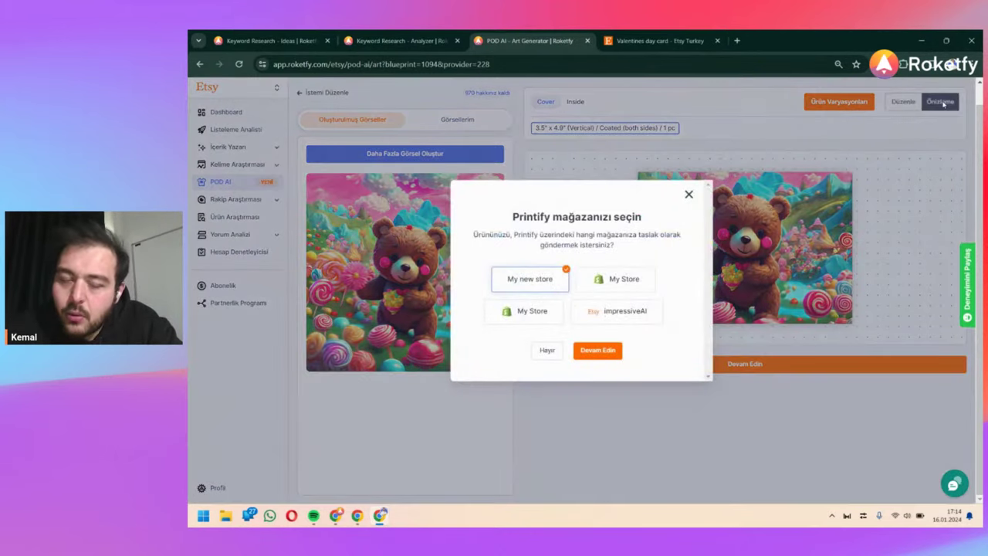
{"action": "left_click", "coordinate": [613, 352]}
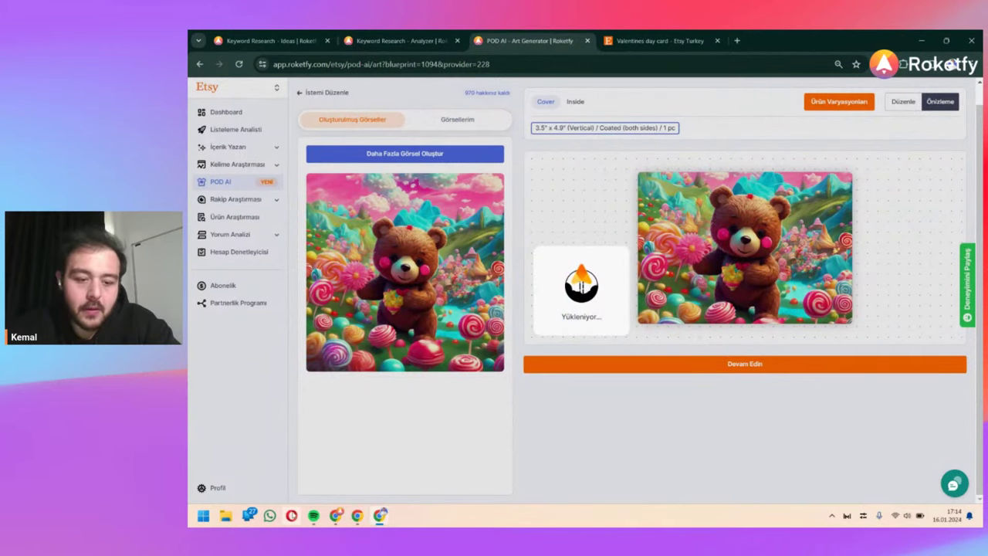
Step: Switch to the StreamYard studio and enlarge the shared screen on the live stage
{"action": "mouse_move", "coordinate": [334, 517]}
{"action": "left_click", "coordinate": [334, 464]}
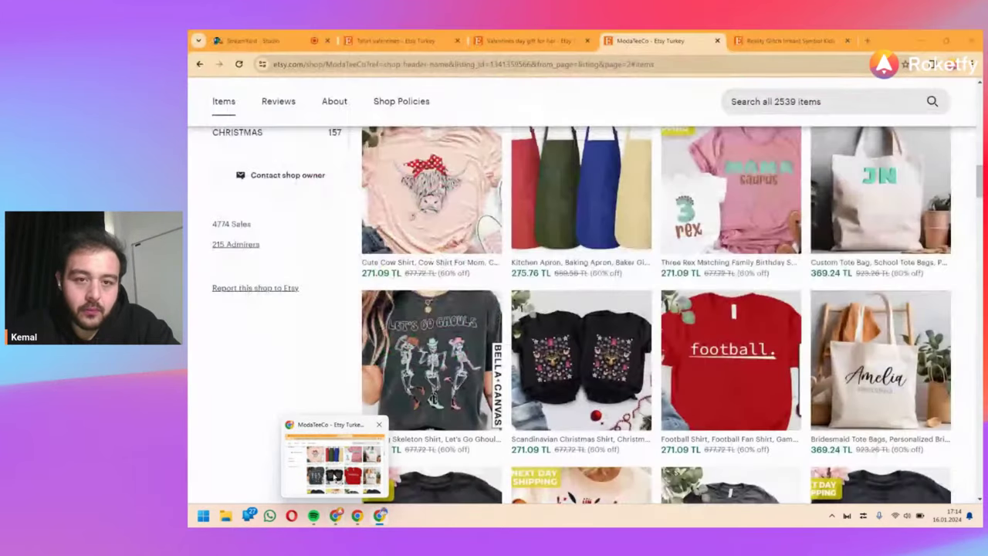
{"action": "left_click", "coordinate": [247, 41]}
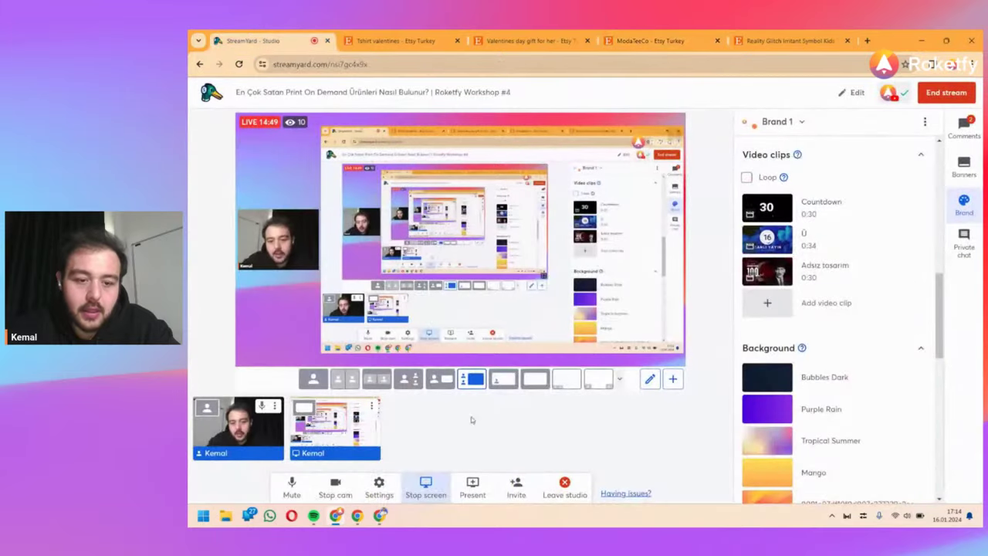
{"action": "left_click", "coordinate": [335, 430]}
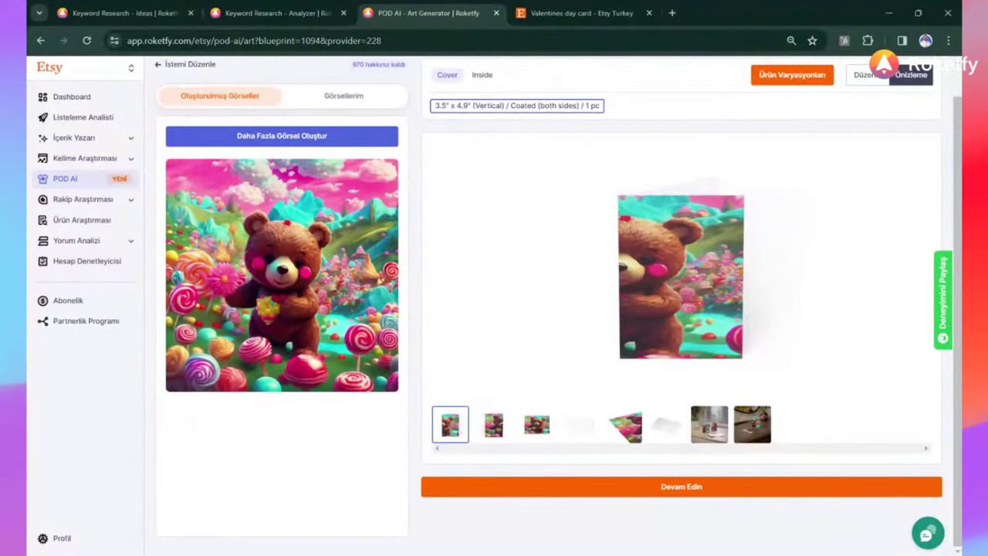
Step: Examine the bear card's mockups, including the back, the opened cover, the inside and the staged table photos
{"action": "left_click", "coordinate": [493, 430]}
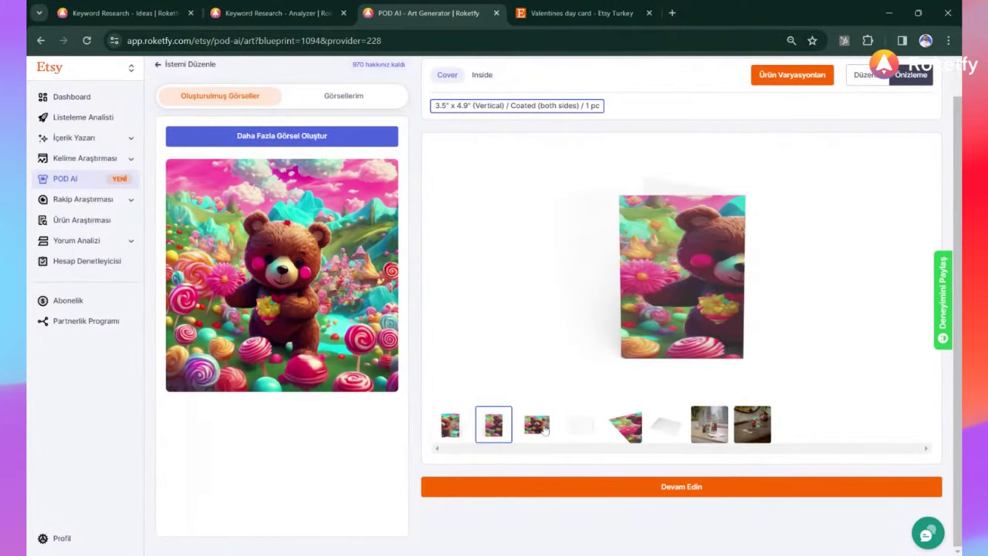
{"action": "left_click", "coordinate": [544, 430]}
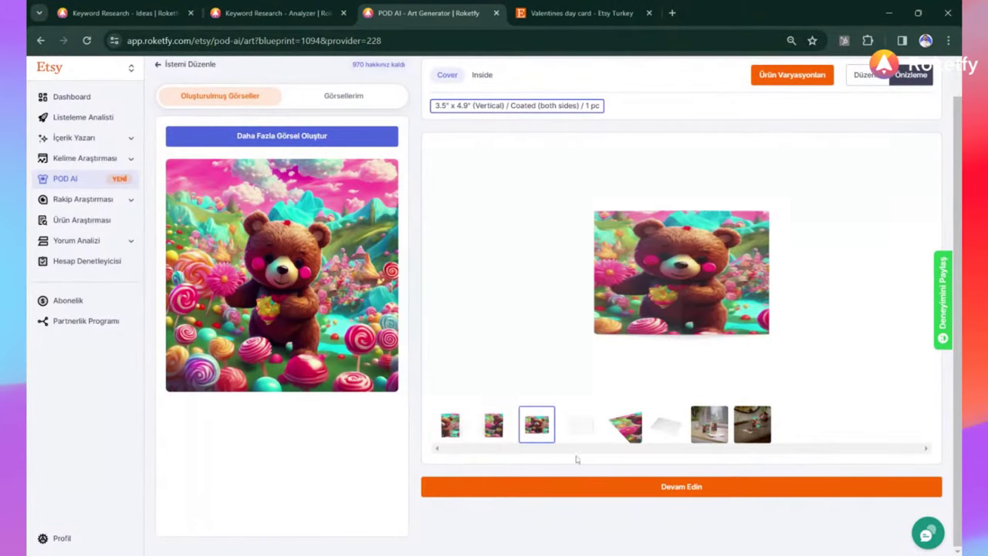
{"action": "left_click", "coordinate": [587, 426]}
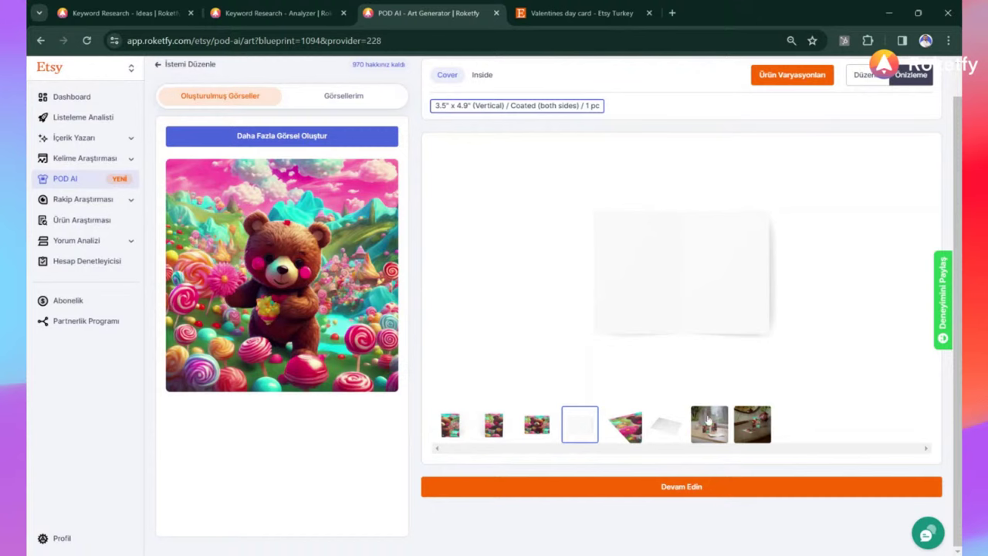
{"action": "left_click", "coordinate": [708, 421]}
{"action": "left_click", "coordinate": [765, 438]}
{"action": "left_click", "coordinate": [730, 432]}
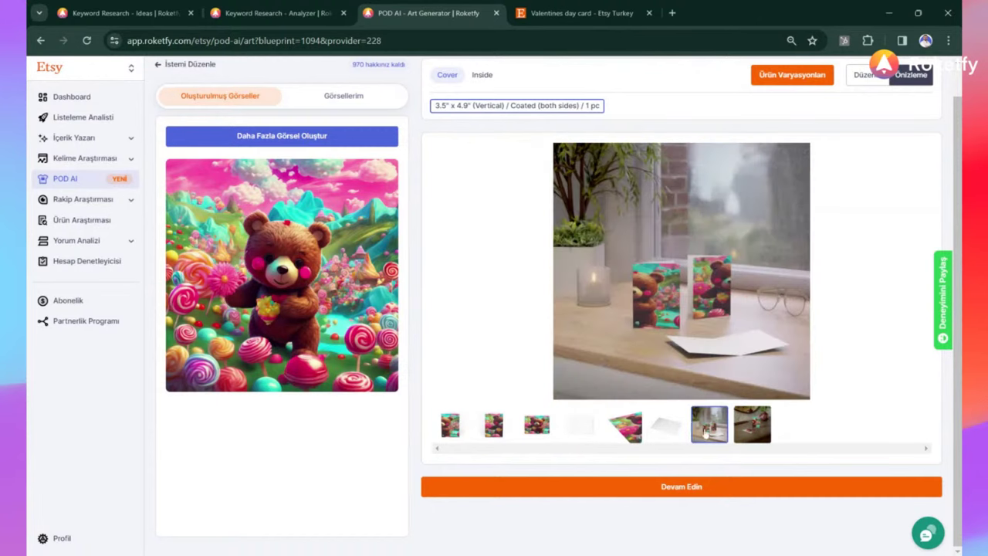
{"action": "left_click", "coordinate": [677, 434]}
{"action": "left_click", "coordinate": [590, 438]}
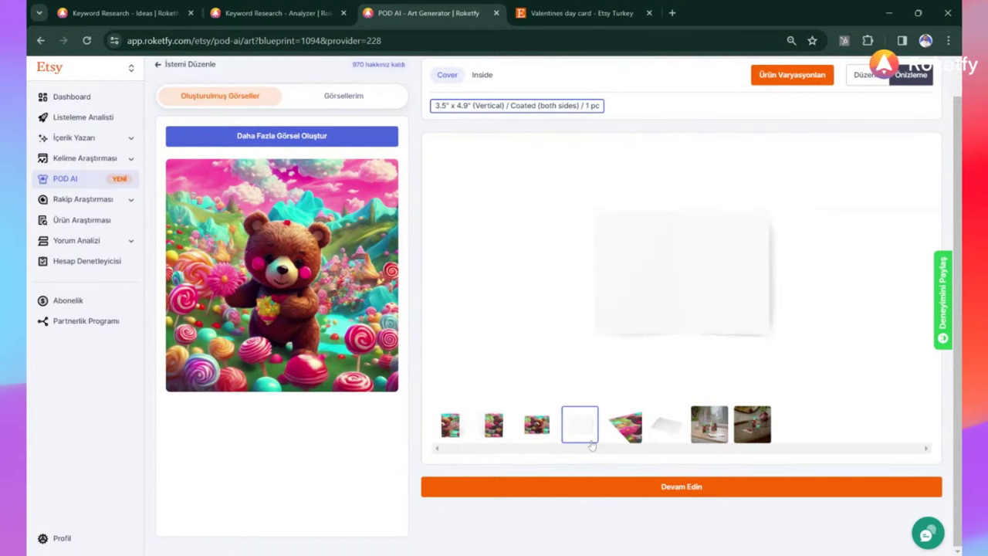
Step: Open the previously created images and switch the art generator to editing the card's inside
{"action": "scroll", "coordinate": [602, 390], "scroll_direction": "up", "scroll_amount": 1}
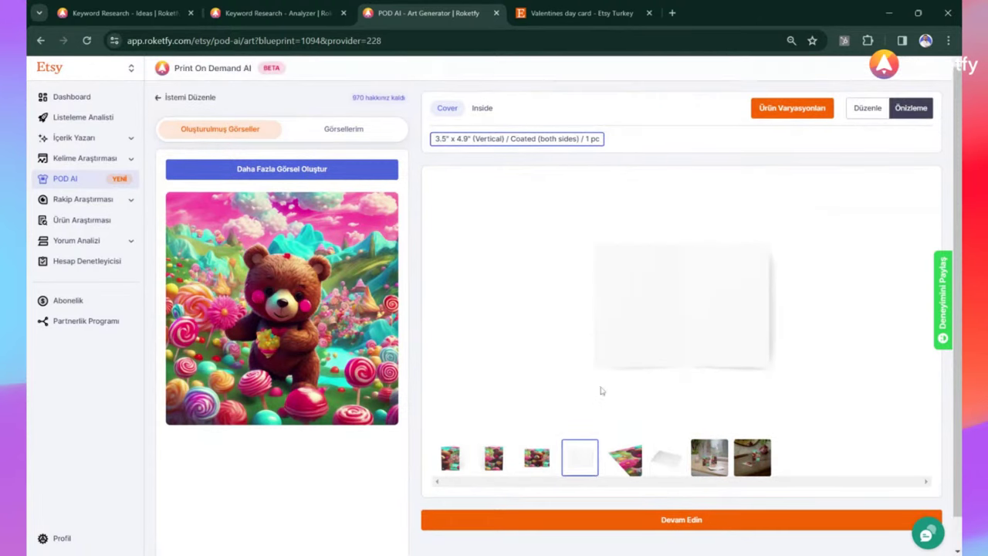
{"action": "left_click", "coordinate": [335, 141]}
{"action": "scroll", "coordinate": [281, 309], "scroll_direction": "down", "scroll_amount": 6}
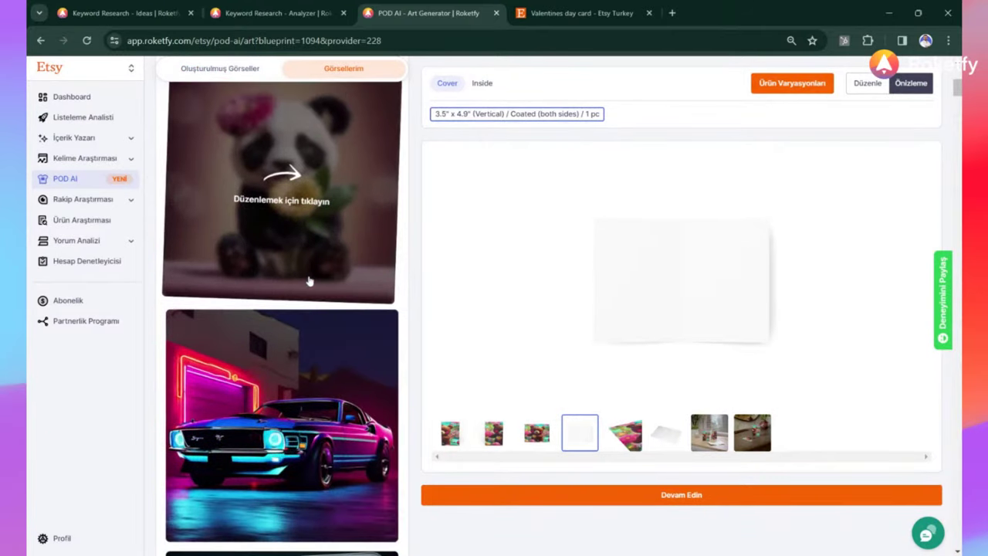
{"action": "scroll", "coordinate": [188, 431], "scroll_direction": "down", "scroll_amount": 5}
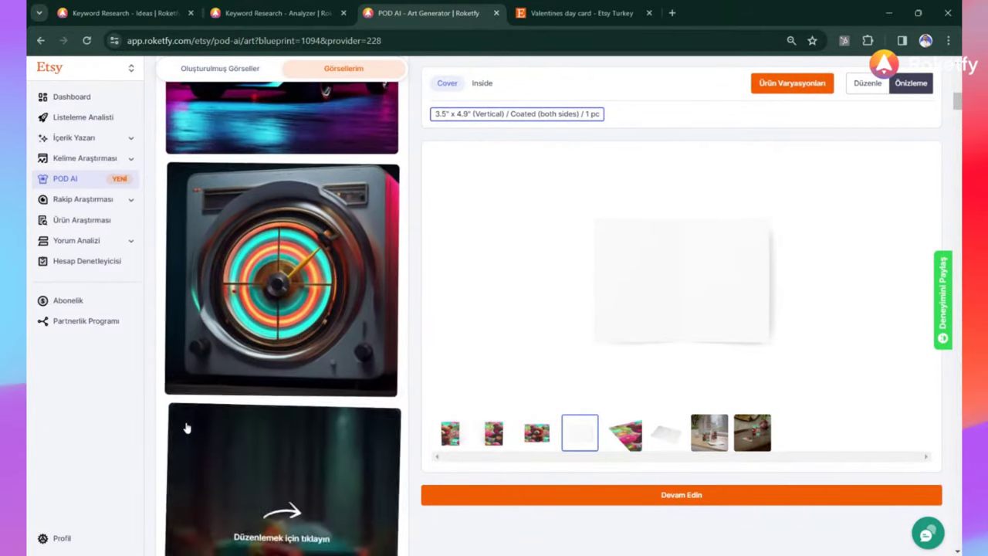
{"action": "left_click", "coordinate": [480, 84]}
{"action": "left_click", "coordinate": [452, 85]}
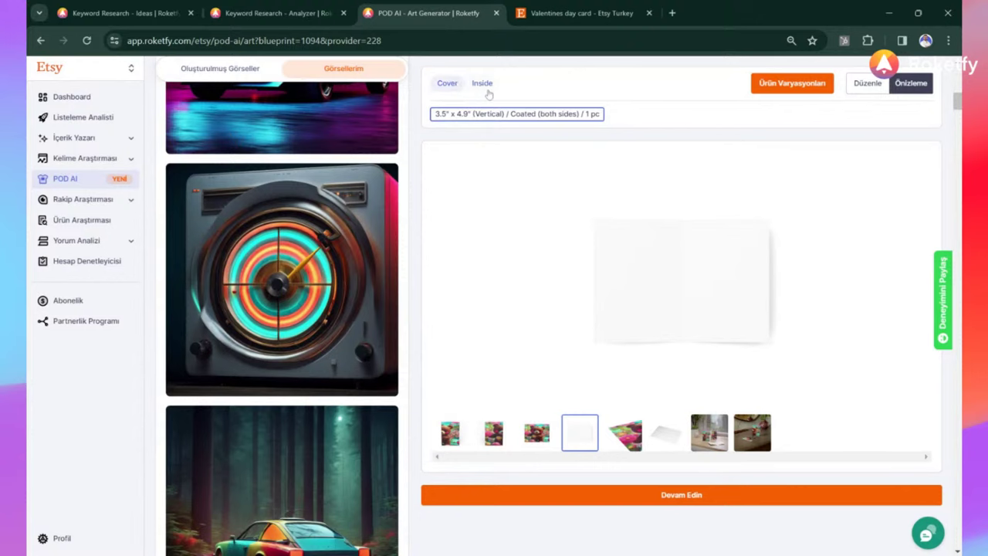
{"action": "left_click", "coordinate": [485, 85]}
{"action": "left_click", "coordinate": [867, 83]}
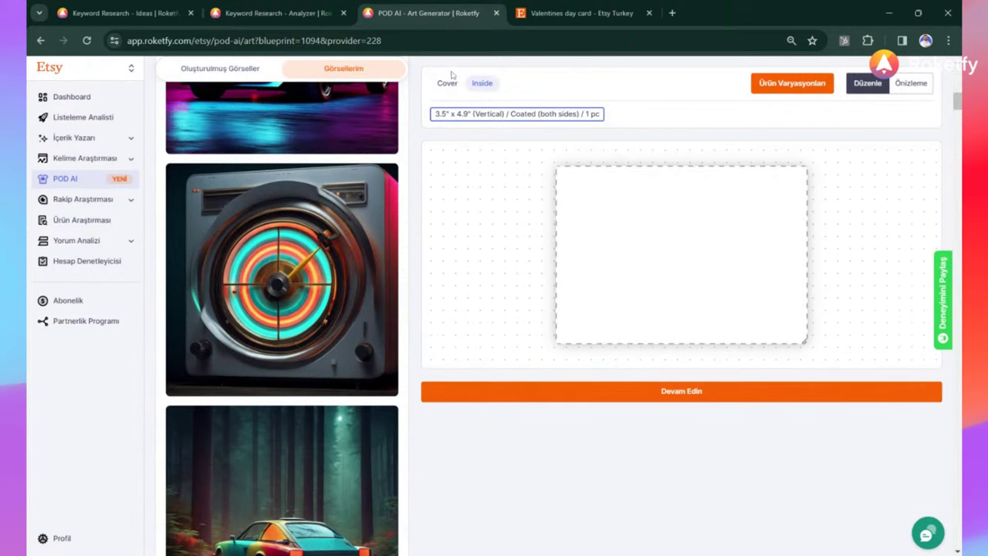
{"action": "left_click", "coordinate": [448, 84]}
{"action": "left_click", "coordinate": [482, 84]}
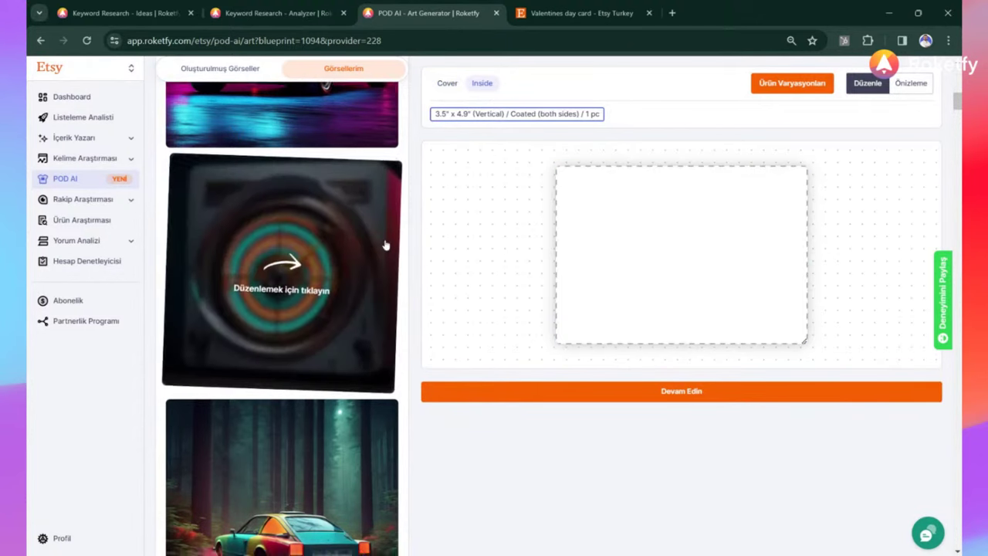
Step: Find the brown bear with the pink lollipop among the saved images, place it on the card's inside and stretch it over the print area
{"action": "scroll", "coordinate": [386, 245], "scroll_direction": "down", "scroll_amount": 3}
{"action": "scroll", "coordinate": [325, 379], "scroll_direction": "down", "scroll_amount": 10}
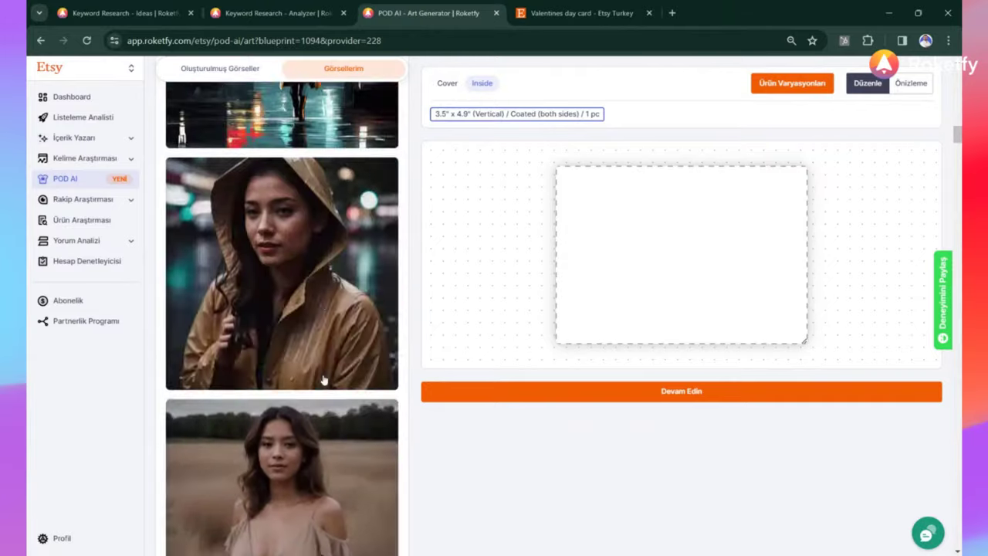
{"action": "scroll", "coordinate": [325, 379], "scroll_direction": "down", "scroll_amount": 6}
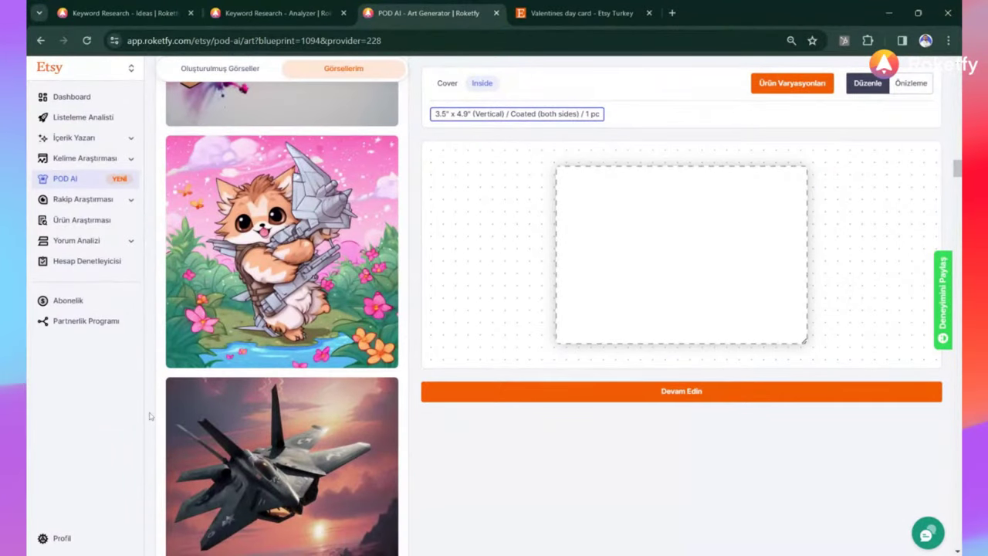
{"action": "scroll", "coordinate": [219, 271], "scroll_direction": "down", "scroll_amount": 10}
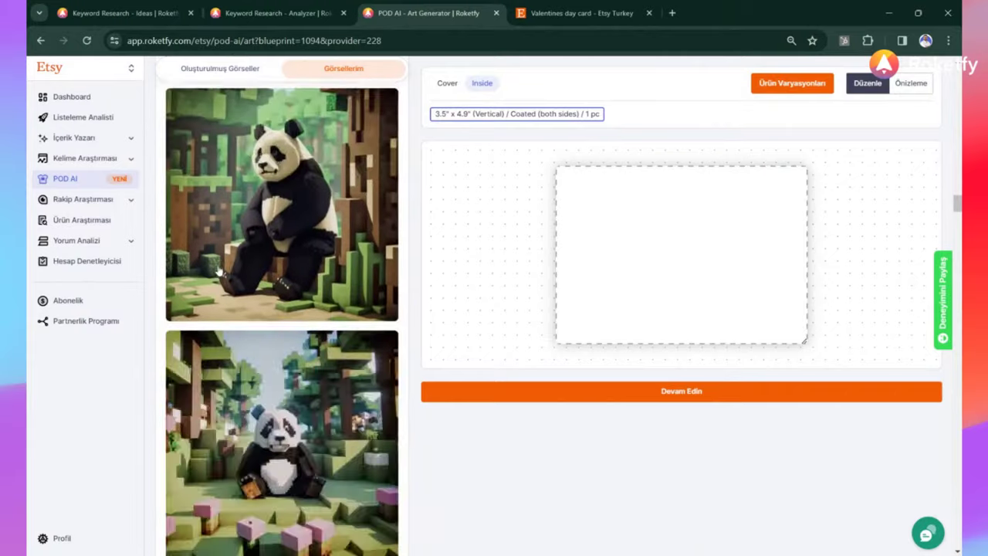
{"action": "scroll", "coordinate": [218, 272], "scroll_direction": "down", "scroll_amount": 8}
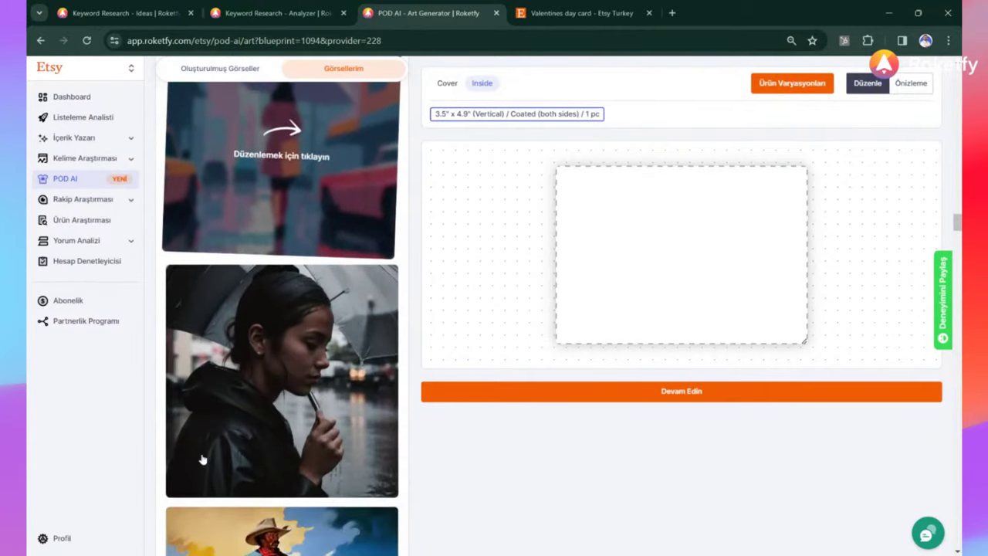
{"action": "scroll", "coordinate": [201, 460], "scroll_direction": "down", "scroll_amount": 15}
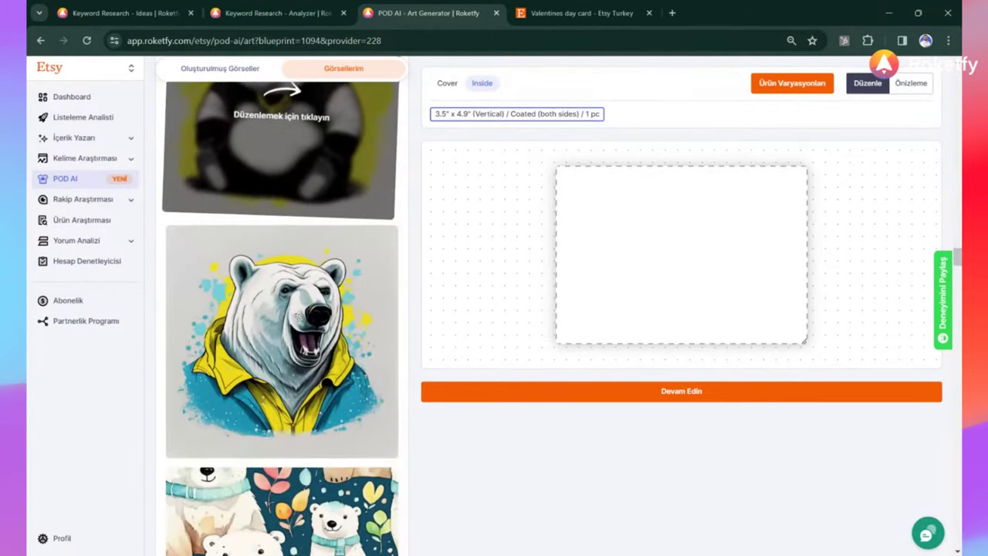
{"action": "scroll", "coordinate": [282, 355], "scroll_direction": "down", "scroll_amount": 8}
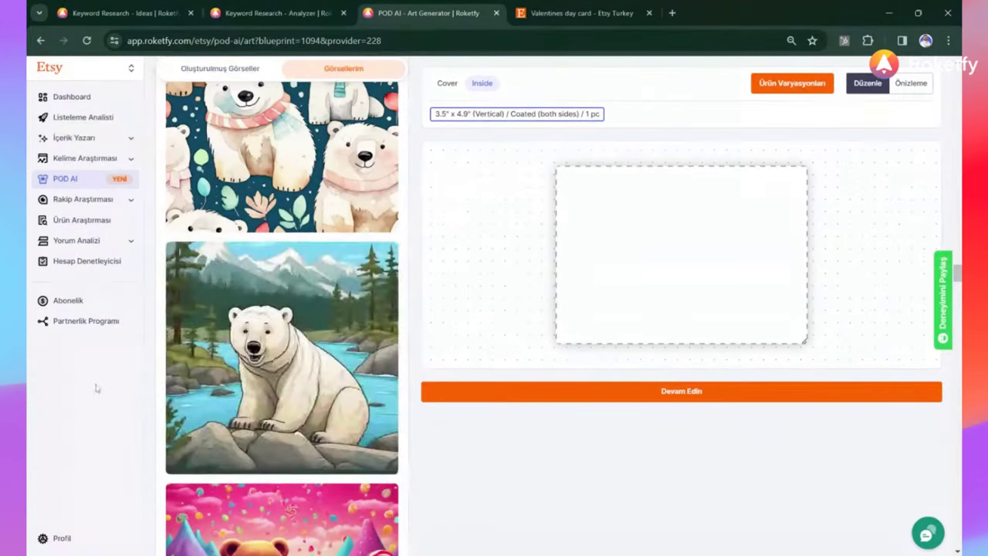
{"action": "scroll", "coordinate": [254, 327], "scroll_direction": "down", "scroll_amount": 3}
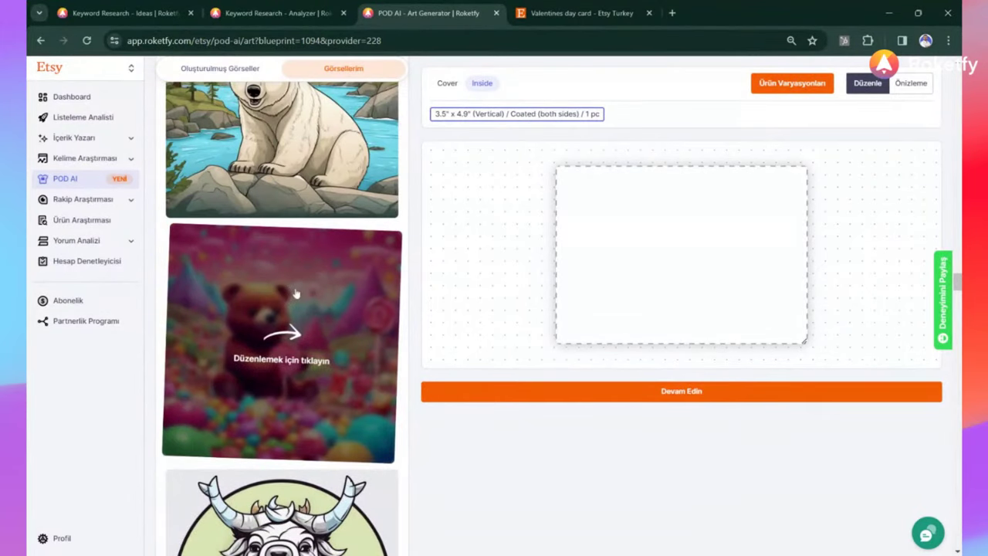
{"action": "left_click", "coordinate": [254, 327]}
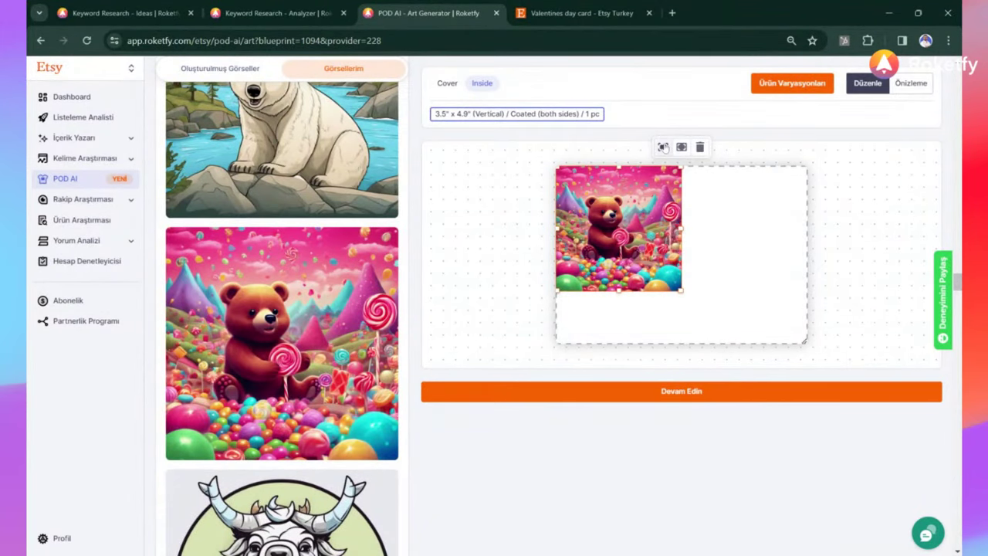
{"action": "left_click", "coordinate": [663, 147]}
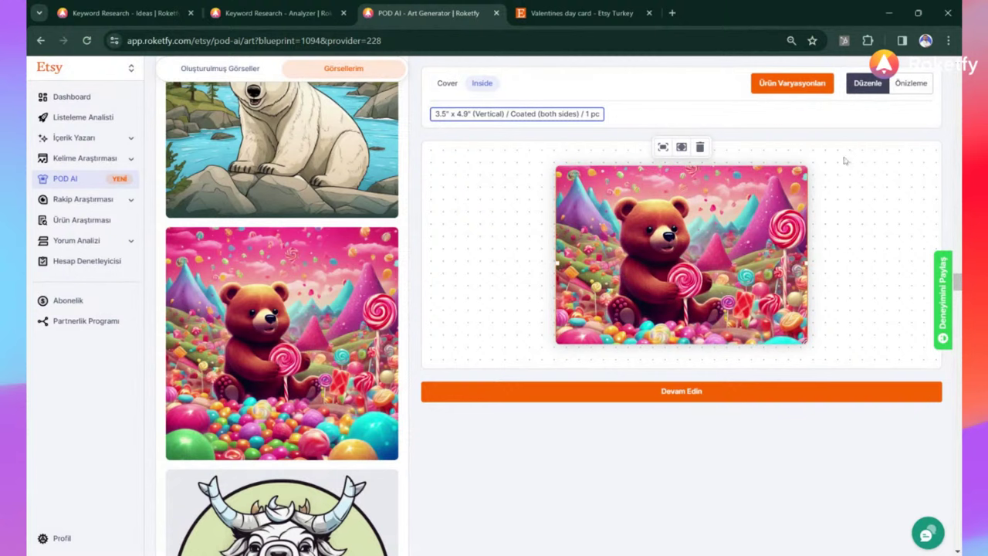
Step: Create the card's mockup preview using the Printify store "My new store", then return to editing the inside
{"action": "left_click", "coordinate": [905, 82]}
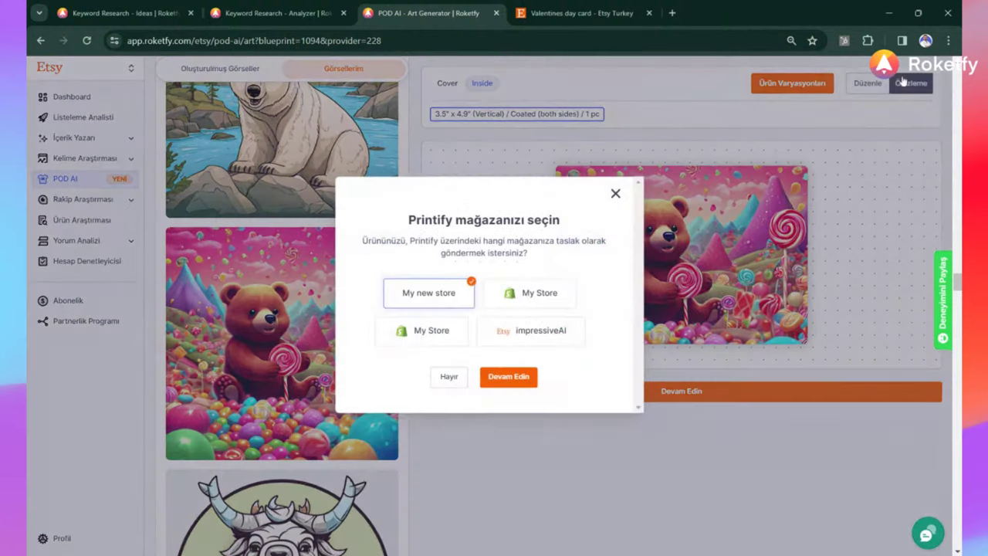
{"action": "left_click", "coordinate": [518, 383]}
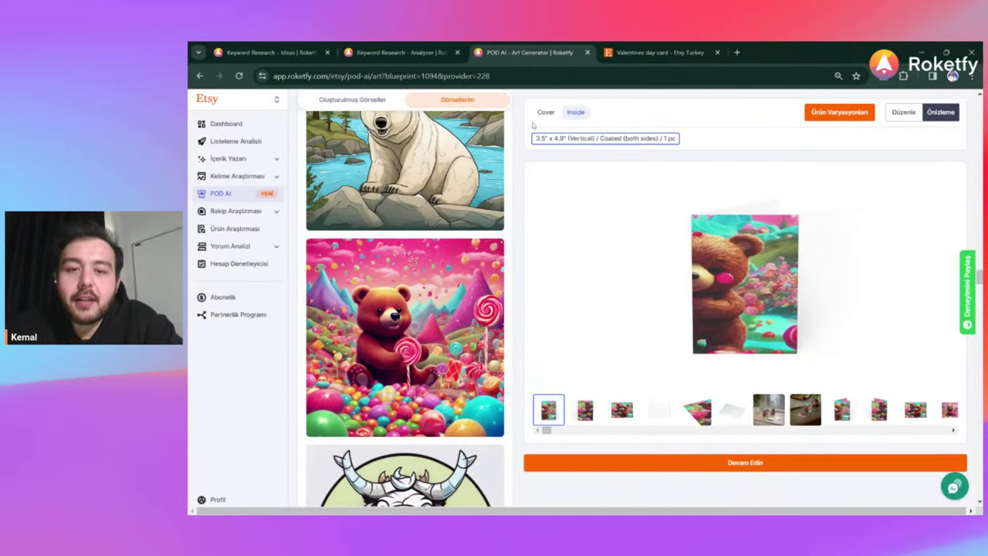
{"action": "left_click", "coordinate": [545, 120]}
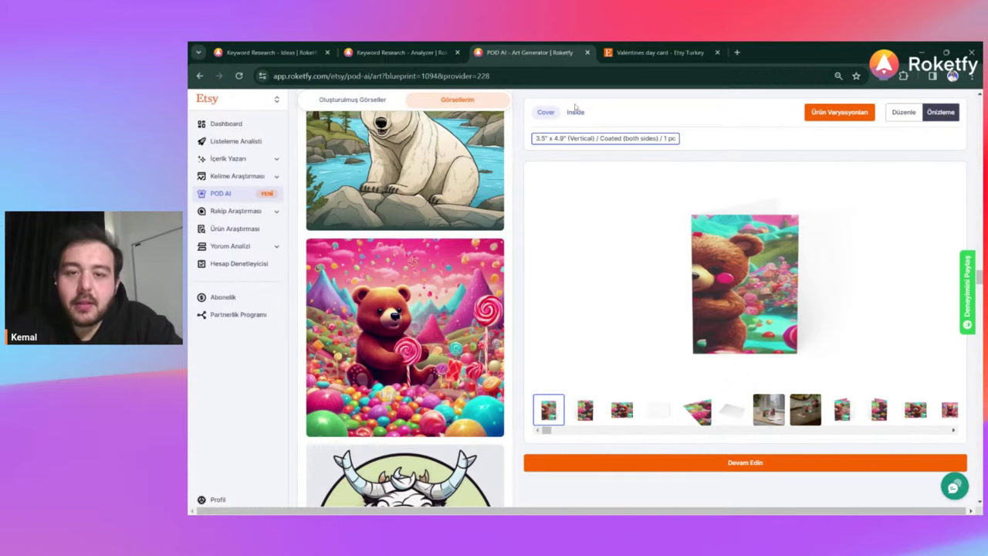
{"action": "left_click", "coordinate": [576, 113]}
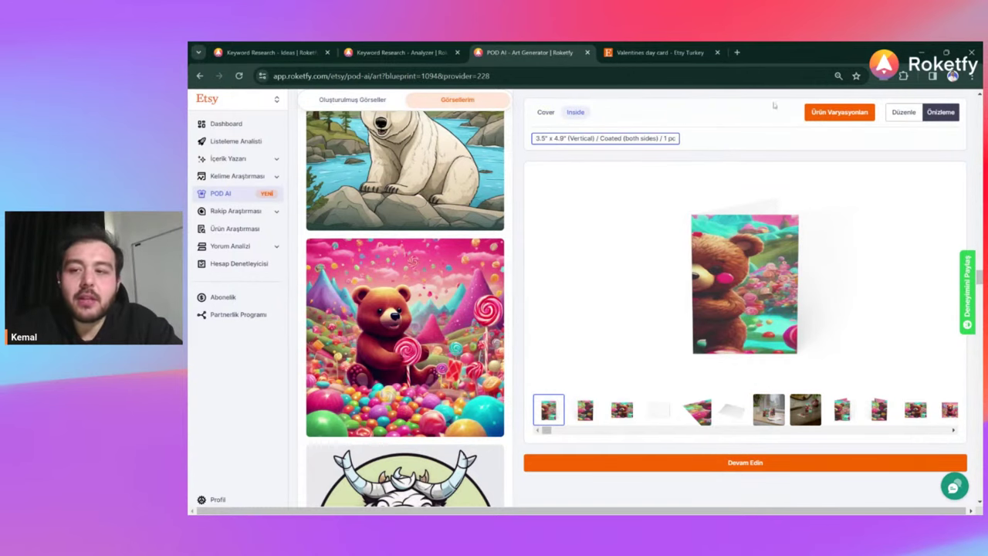
{"action": "left_click", "coordinate": [903, 112]}
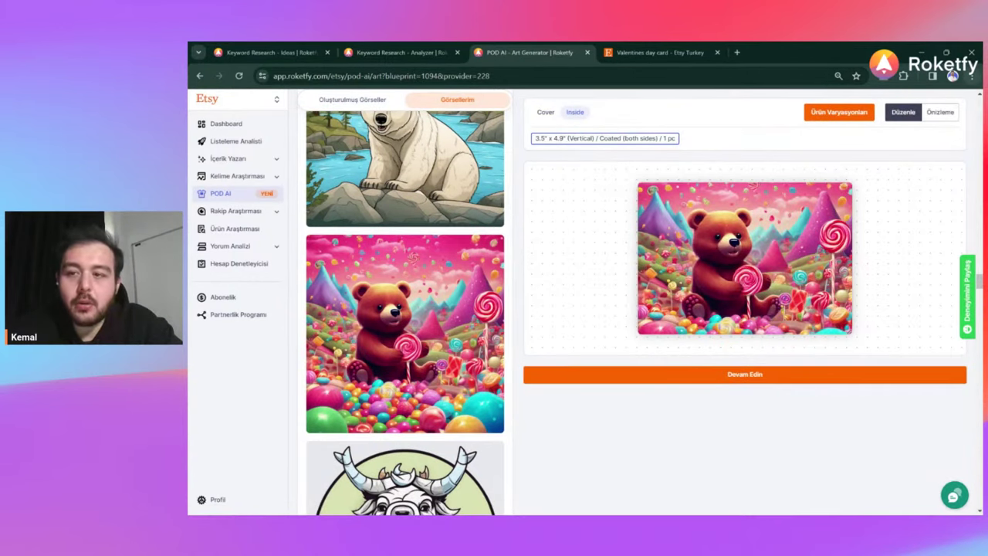
Step: Try to create the mockup preview again using the Printify store "My Store"
{"action": "left_click", "coordinate": [940, 112]}
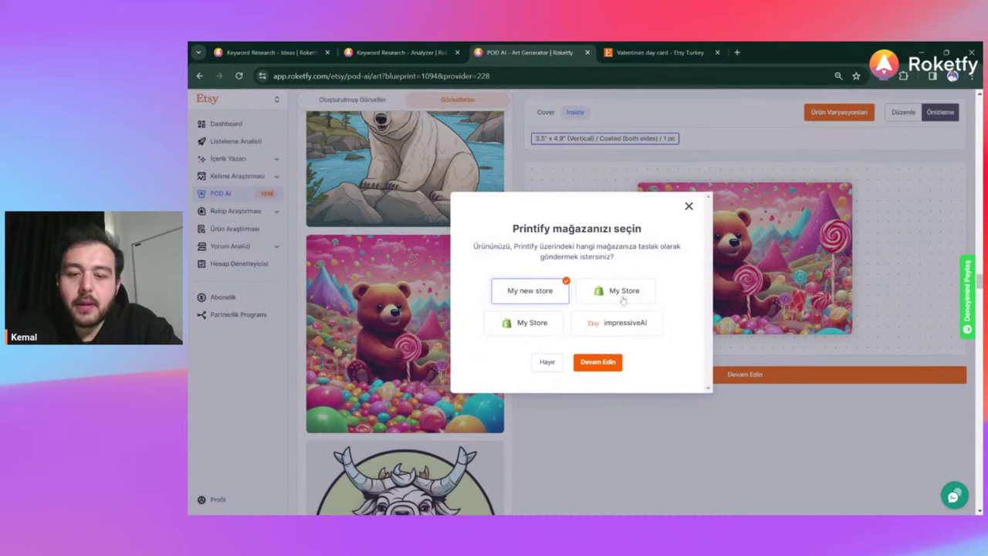
{"action": "left_click", "coordinate": [624, 300]}
{"action": "left_click", "coordinate": [596, 363]}
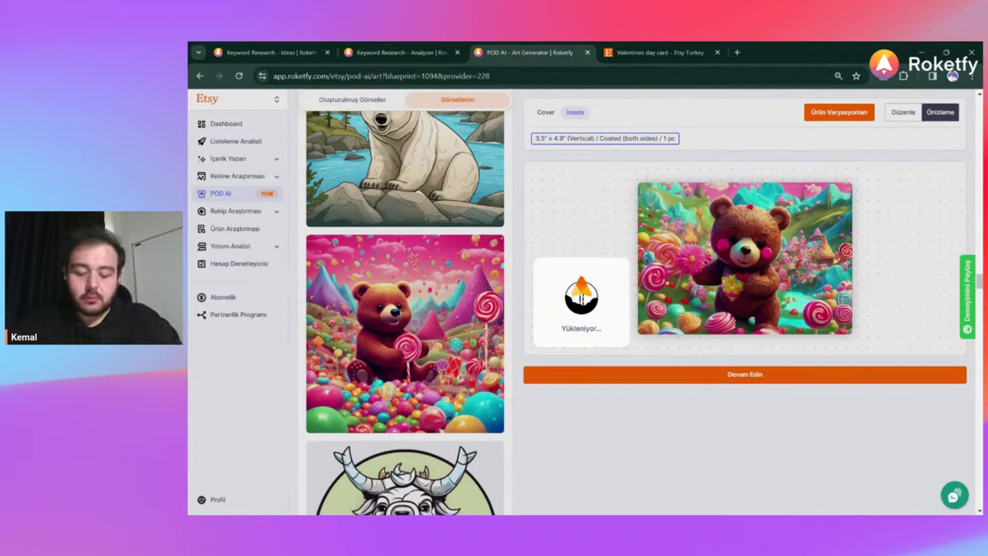
{"action": "scroll", "coordinate": [406, 313], "scroll_direction": "up", "scroll_amount": 5}
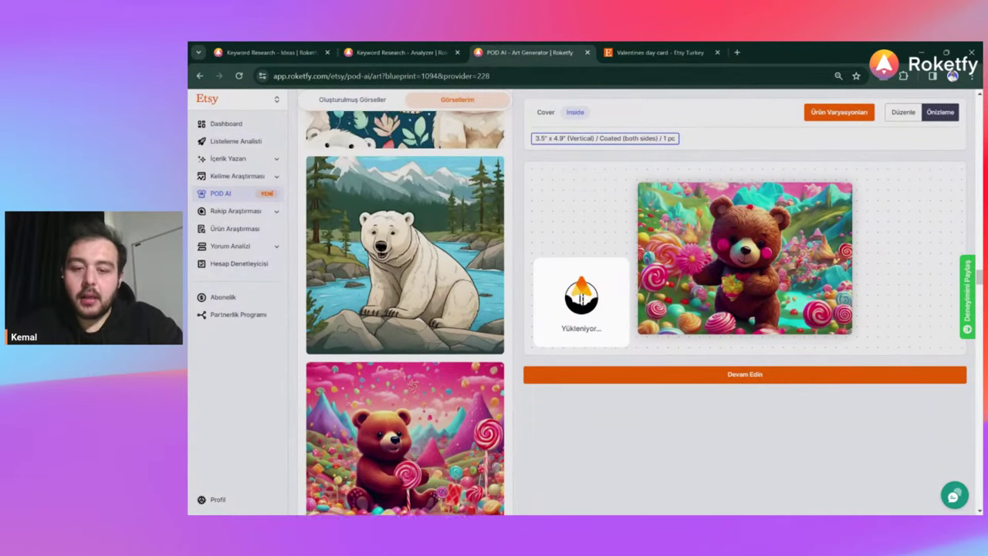
{"action": "scroll", "coordinate": [405, 312], "scroll_direction": "down", "scroll_amount": 2}
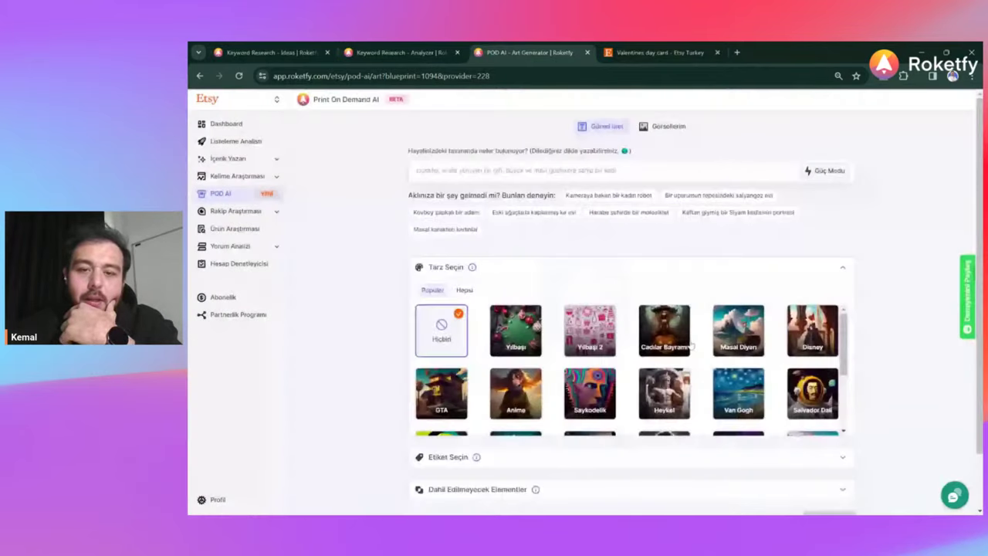
Step: Place the pink-cheeked candy-land bear from the saved images on the card's cover, stretch it to fill the print area and shift it upward
{"action": "scroll", "coordinate": [590, 293], "scroll_direction": "down", "scroll_amount": 1}
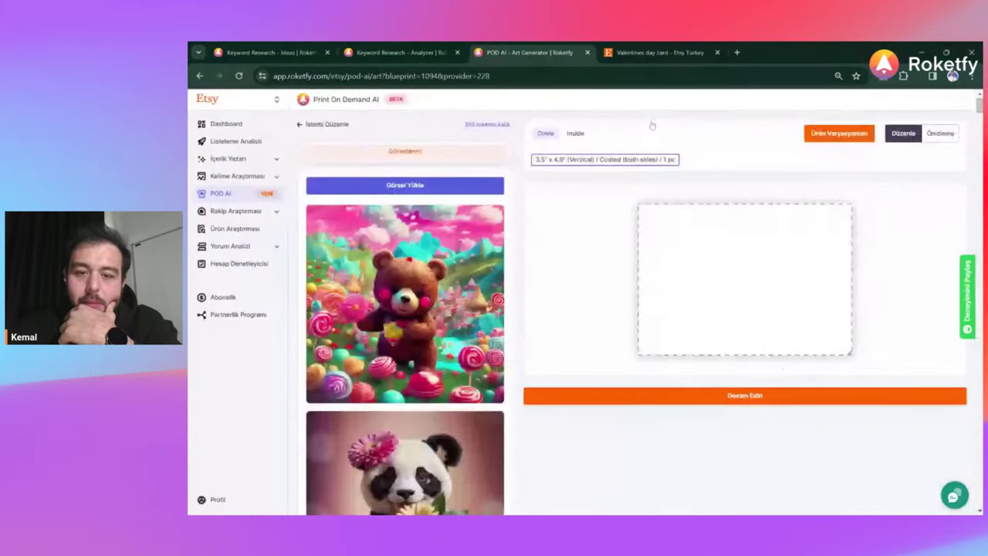
{"action": "mouse_move", "coordinate": [435, 258]}
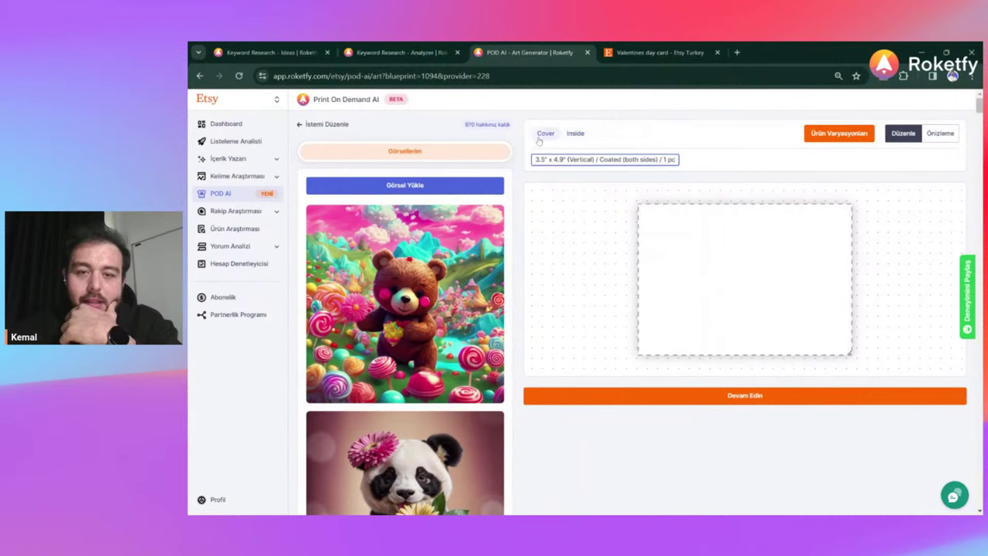
{"action": "left_click", "coordinate": [409, 313]}
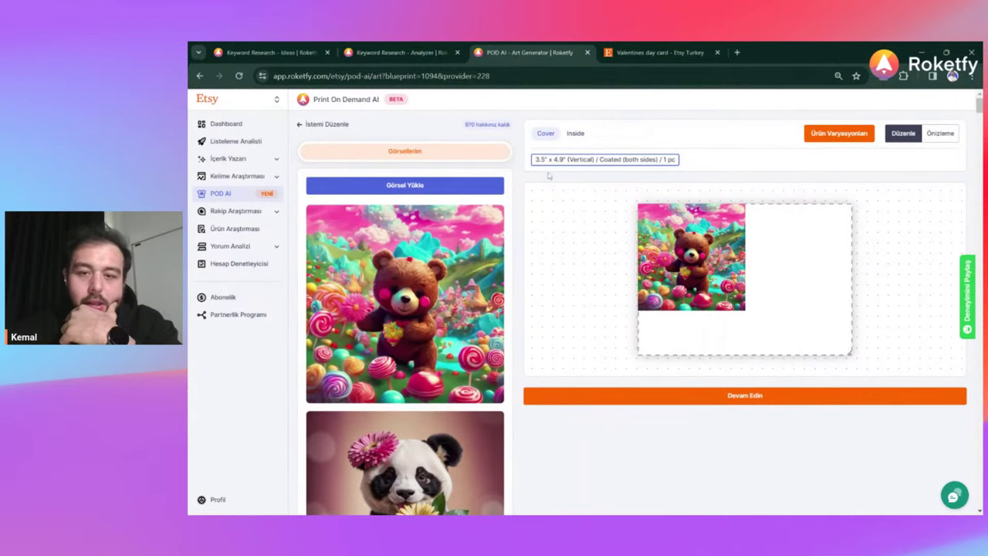
{"action": "left_click", "coordinate": [692, 230]}
{"action": "left_click", "coordinate": [729, 189]}
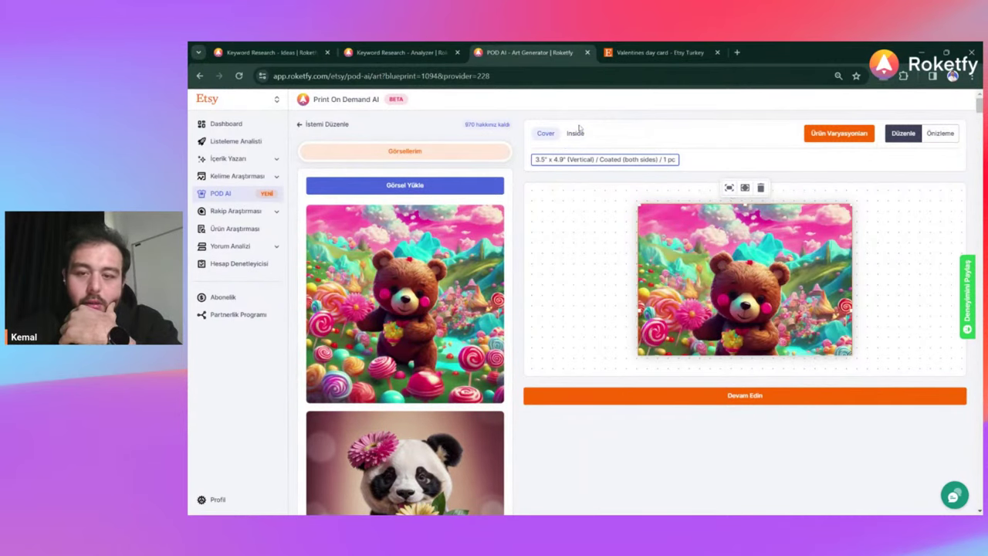
{"action": "left_click_drag", "start_coordinate": [693, 260], "coordinate": [699, 208]}
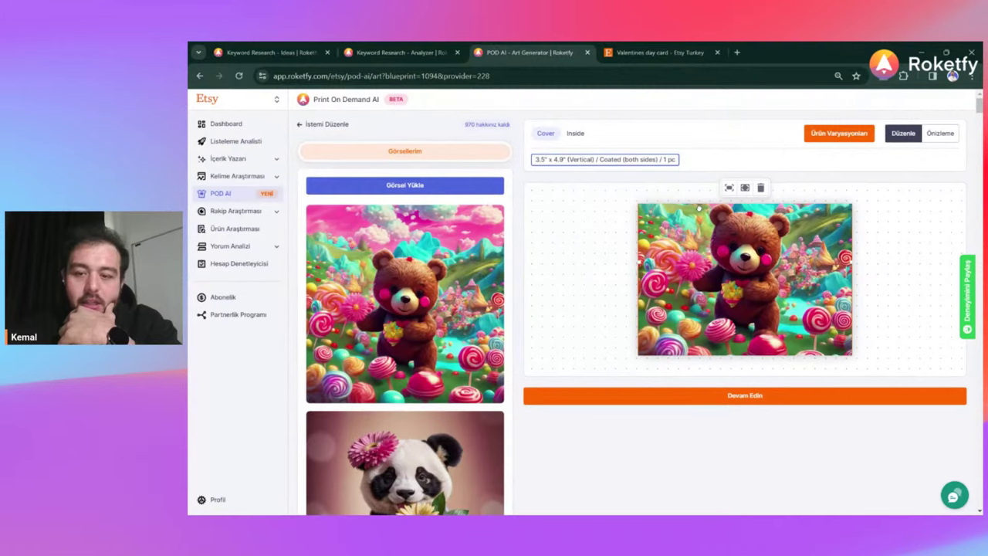
Step: Place the saved bear with the pink lollipop on the card's inside, stretch it to fill the print area and shift it upward
{"action": "left_click", "coordinate": [572, 133]}
{"action": "scroll", "coordinate": [417, 293], "scroll_direction": "down", "scroll_amount": 10}
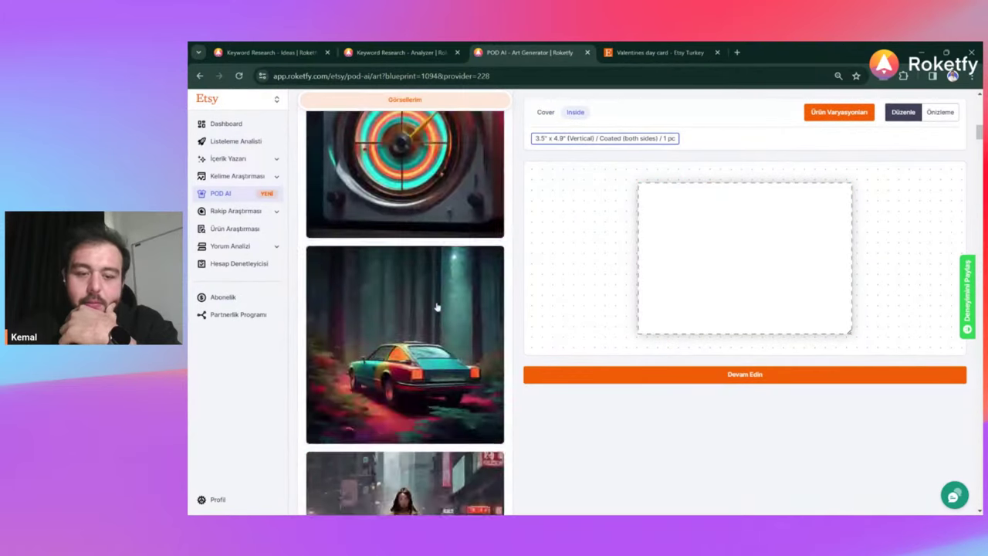
{"action": "scroll", "coordinate": [436, 307], "scroll_direction": "down", "scroll_amount": 15}
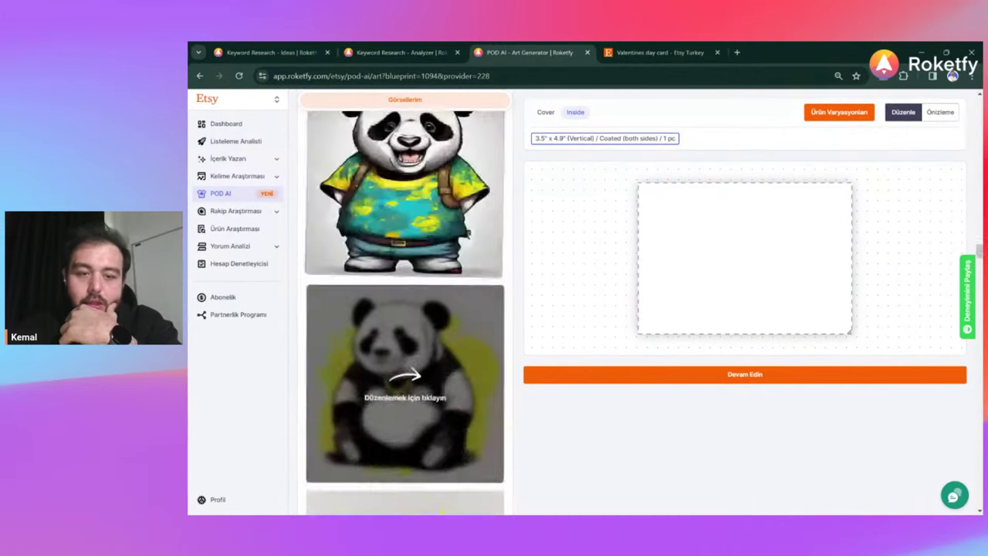
{"action": "scroll", "coordinate": [436, 308], "scroll_direction": "down", "scroll_amount": 10}
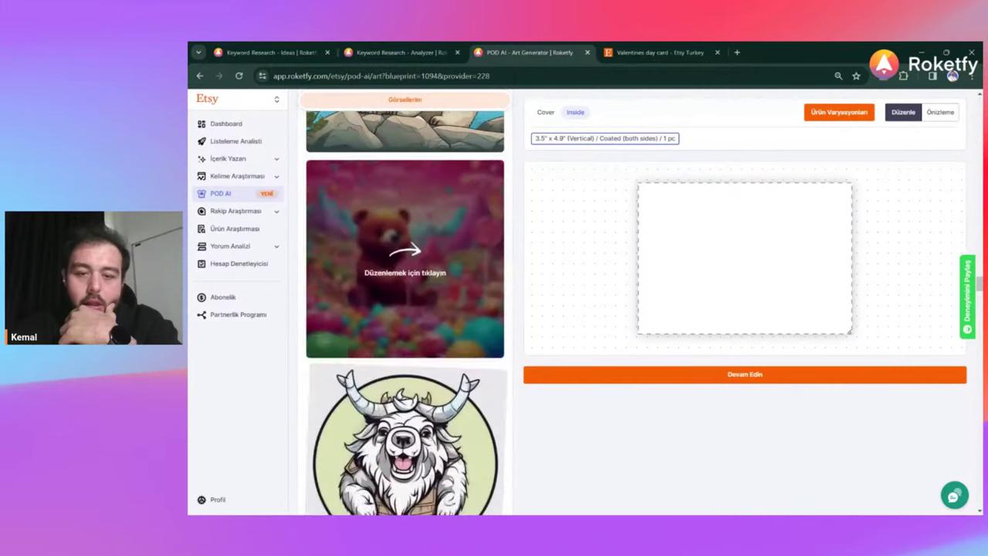
{"action": "left_click", "coordinate": [436, 308]}
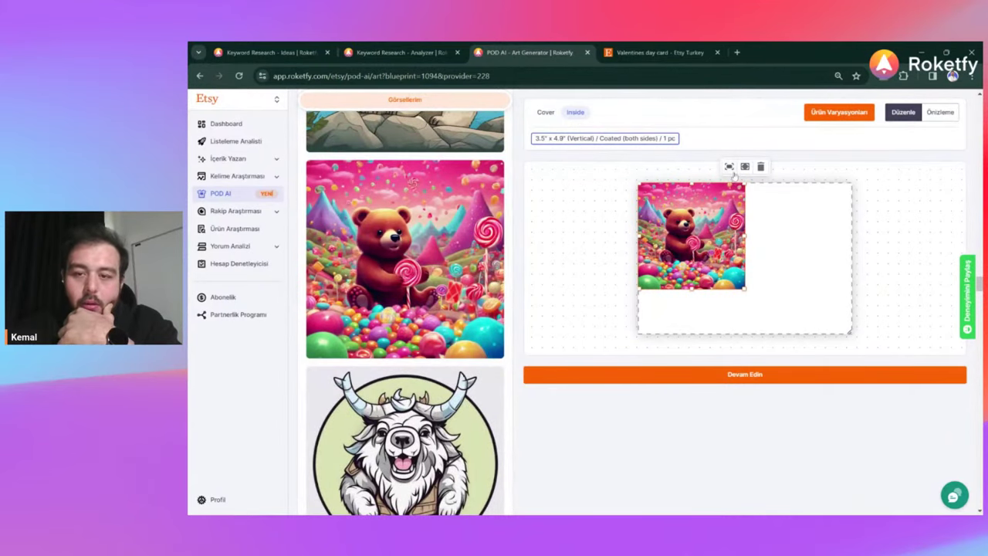
{"action": "left_click", "coordinate": [733, 174]}
{"action": "left_click_drag", "start_coordinate": [808, 285], "coordinate": [809, 245]}
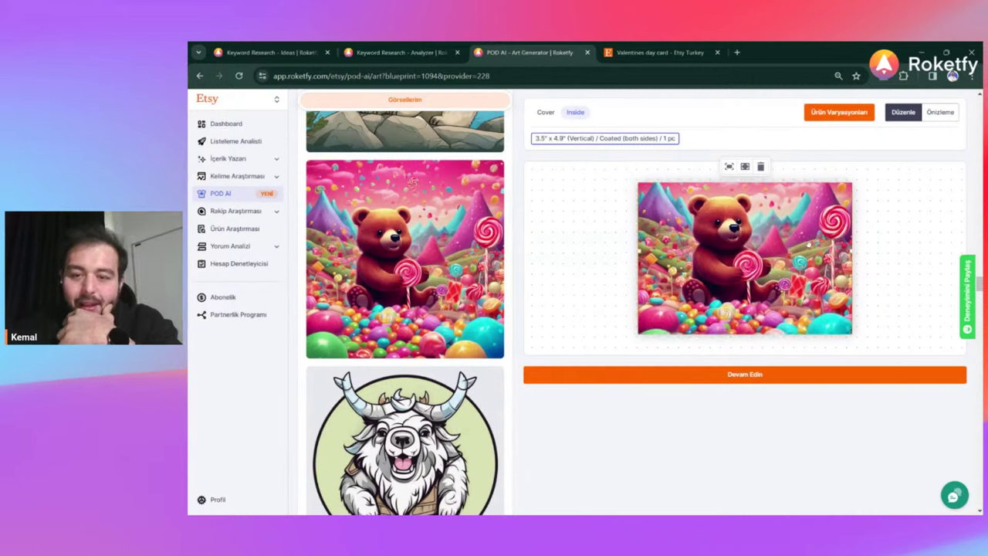
Step: Create the card's mockup preview using the Printify store "My new store"
{"action": "left_click", "coordinate": [940, 117]}
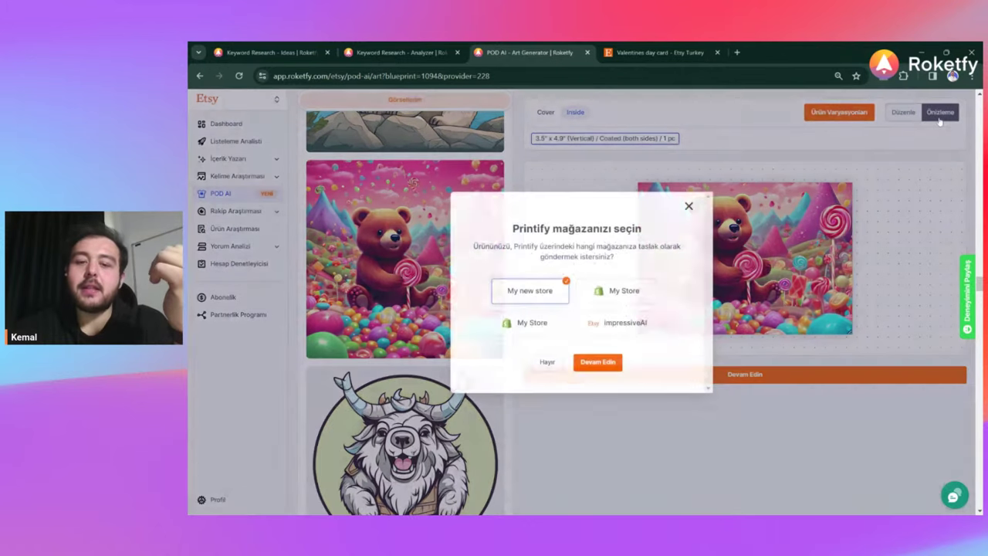
{"action": "left_click", "coordinate": [610, 361]}
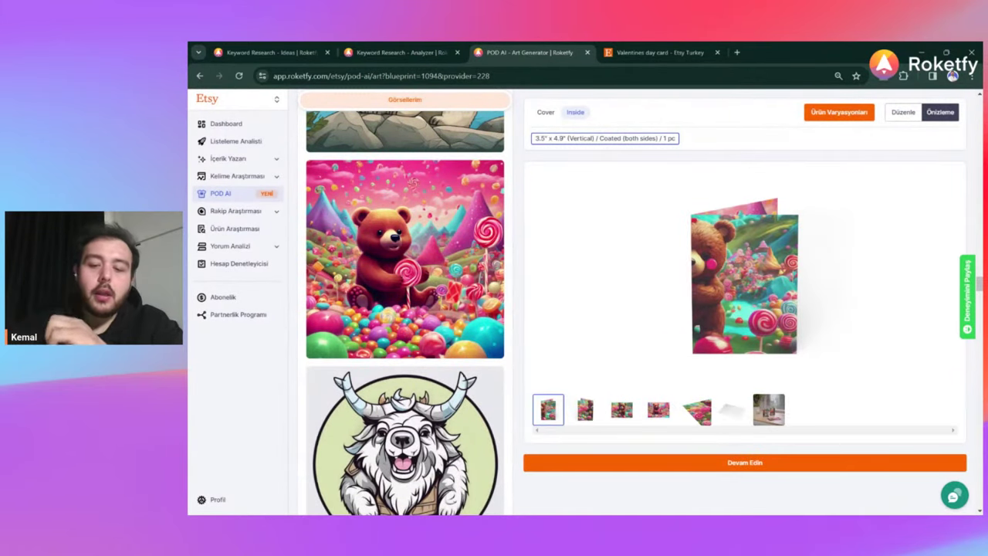
Step: Go through the card's mockup images, examining the cover, inside, close-up, blank back and lifestyle scenes
{"action": "left_click", "coordinate": [589, 414]}
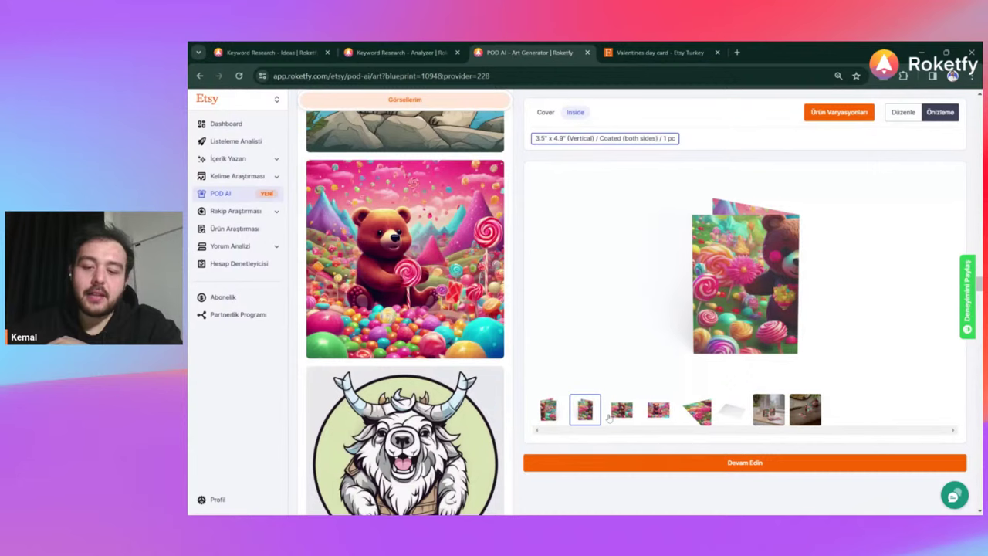
{"action": "left_click", "coordinate": [610, 417]}
{"action": "left_click", "coordinate": [666, 412]}
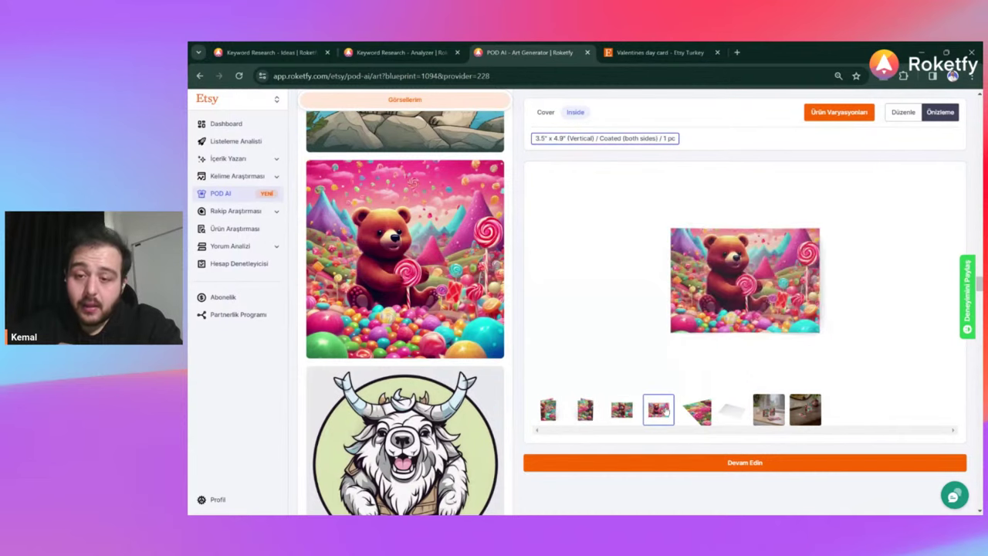
{"action": "left_click", "coordinate": [684, 415]}
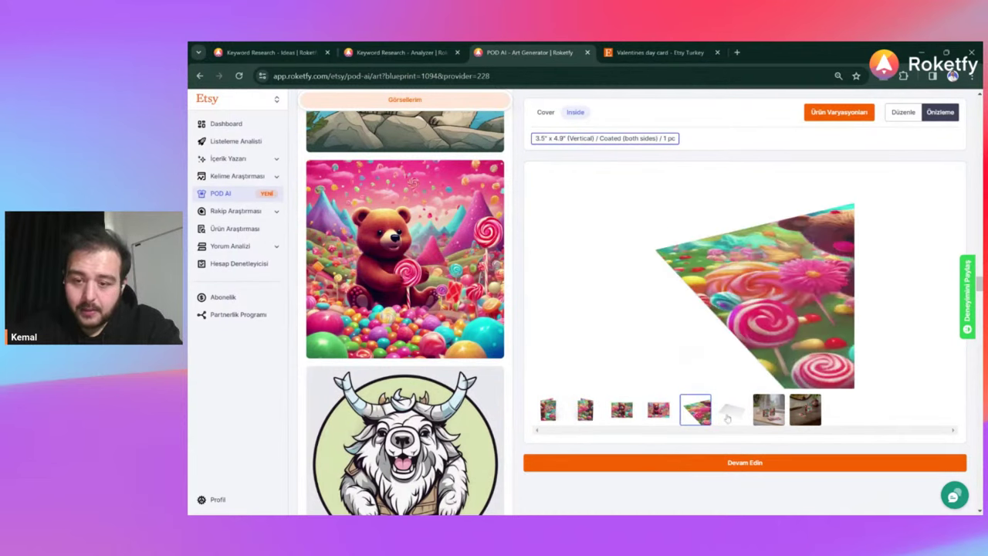
{"action": "left_click", "coordinate": [729, 419]}
{"action": "left_click", "coordinate": [762, 417]}
{"action": "left_click", "coordinate": [733, 413]}
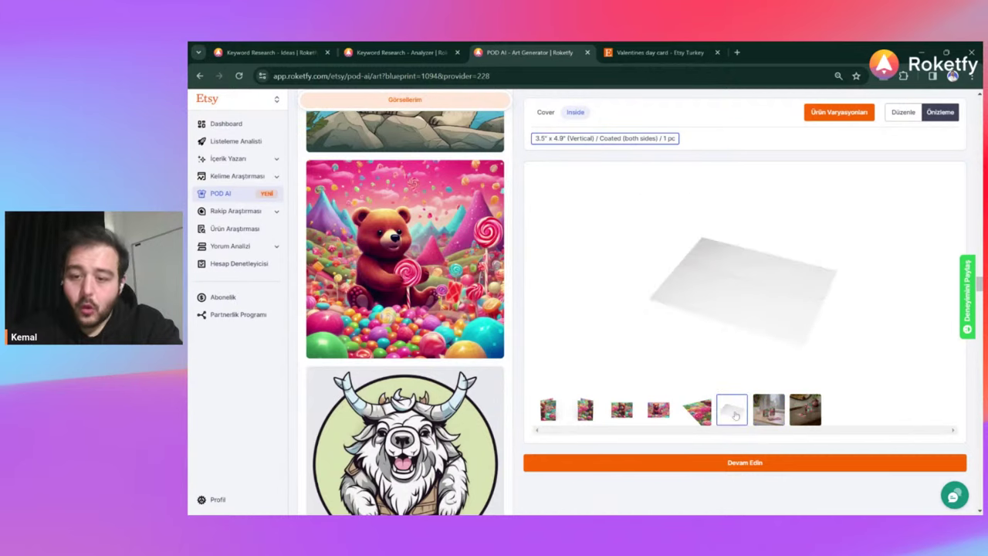
{"action": "left_click", "coordinate": [770, 413]}
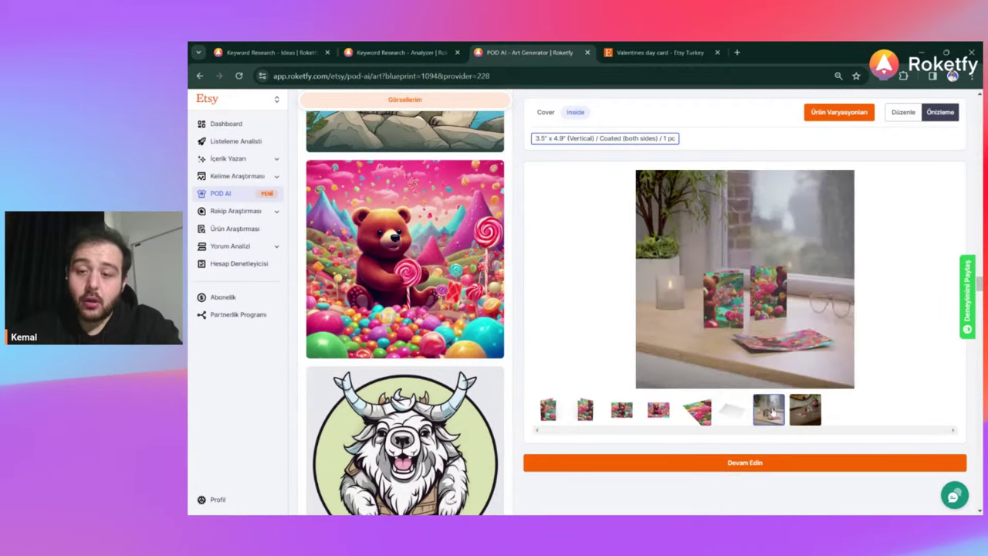
{"action": "left_click", "coordinate": [805, 407]}
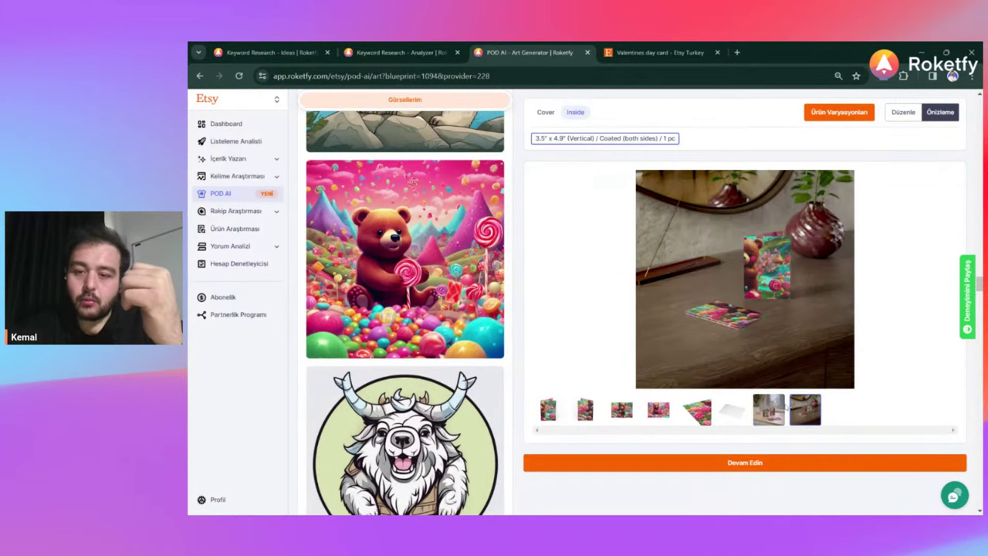
{"action": "left_click", "coordinate": [769, 409]}
{"action": "left_click", "coordinate": [730, 403]}
{"action": "left_click", "coordinate": [697, 409]}
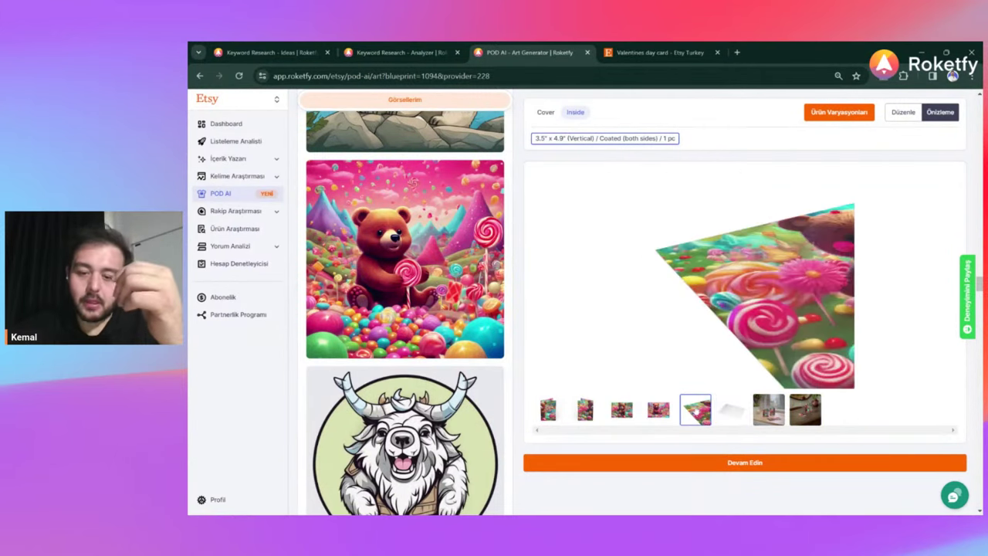
{"action": "left_click", "coordinate": [658, 409]}
{"action": "left_click", "coordinate": [635, 409]}
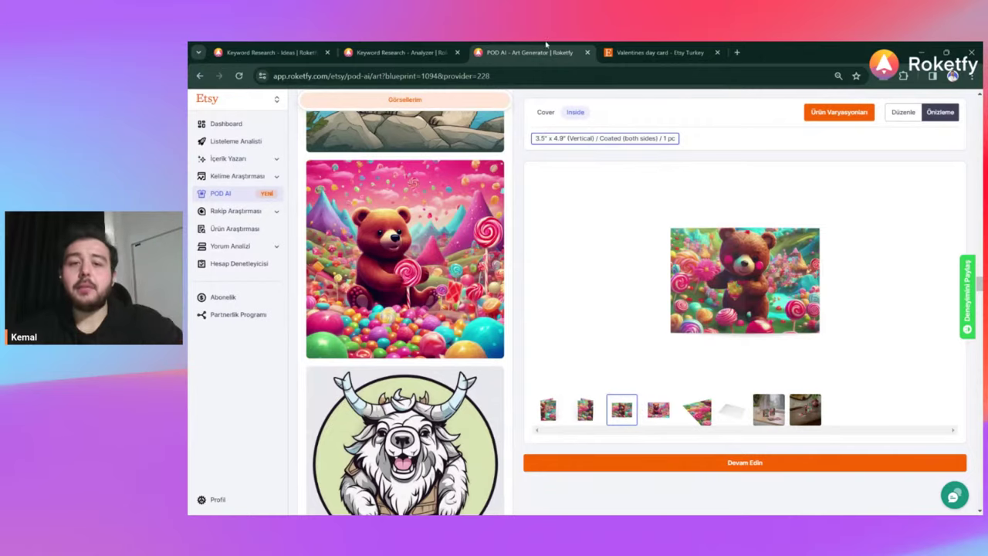
Step: Switch to Etsy, look over the Valentine's card listings, and broaden the search to "valentines day"
{"action": "left_click", "coordinate": [655, 51]}
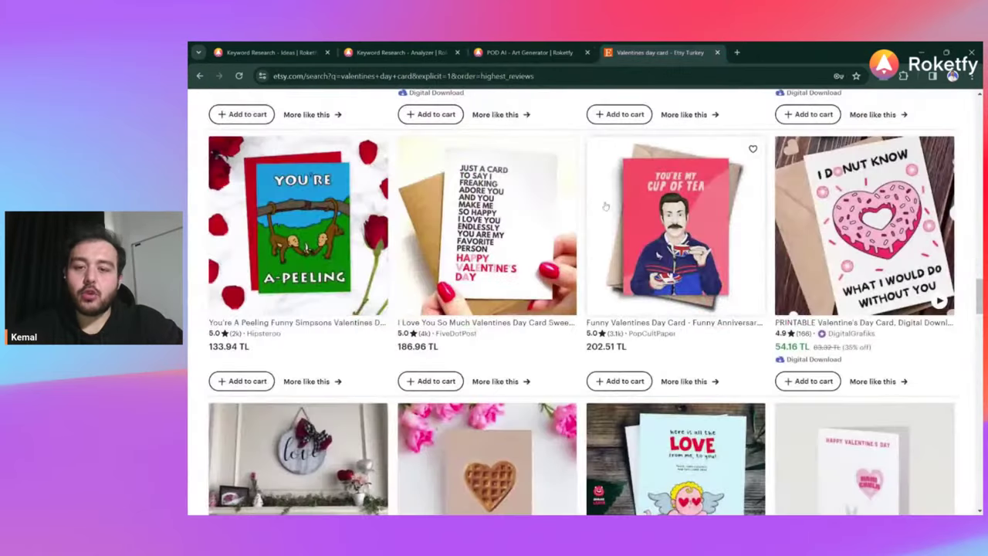
{"action": "scroll", "coordinate": [606, 206], "scroll_direction": "down", "scroll_amount": 10}
{"action": "scroll", "coordinate": [606, 207], "scroll_direction": "up", "scroll_amount": 10}
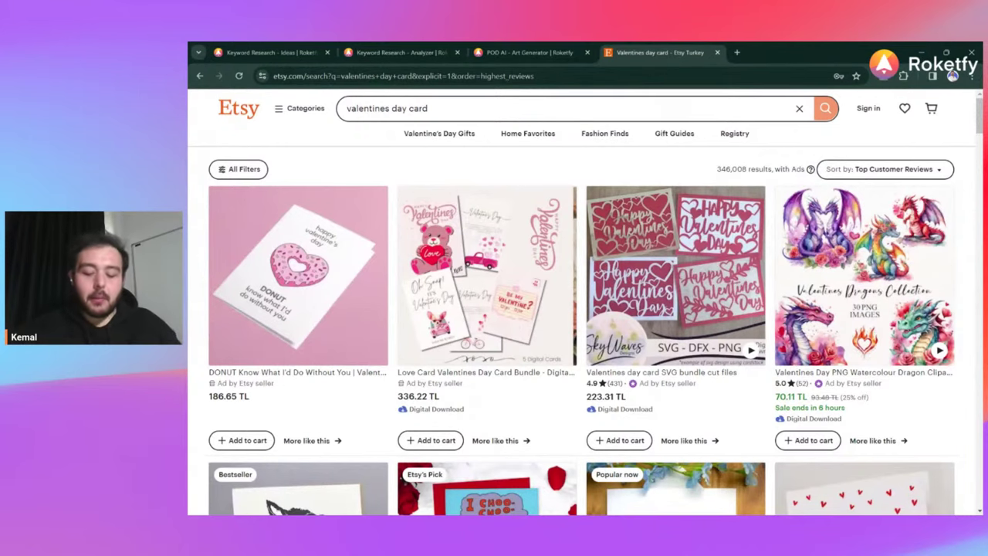
{"action": "left_click", "coordinate": [386, 108]}
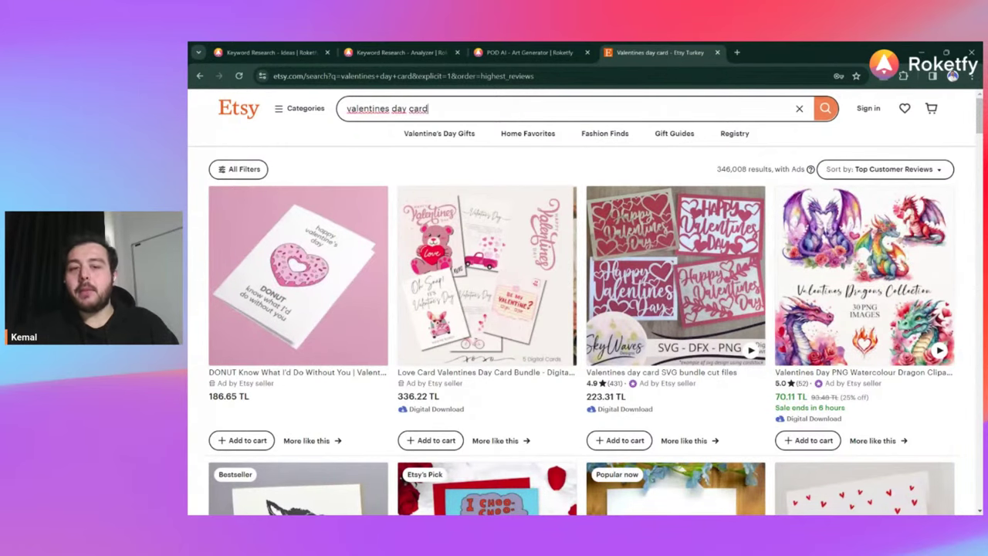
{"action": "left_click", "coordinate": [429, 108]}
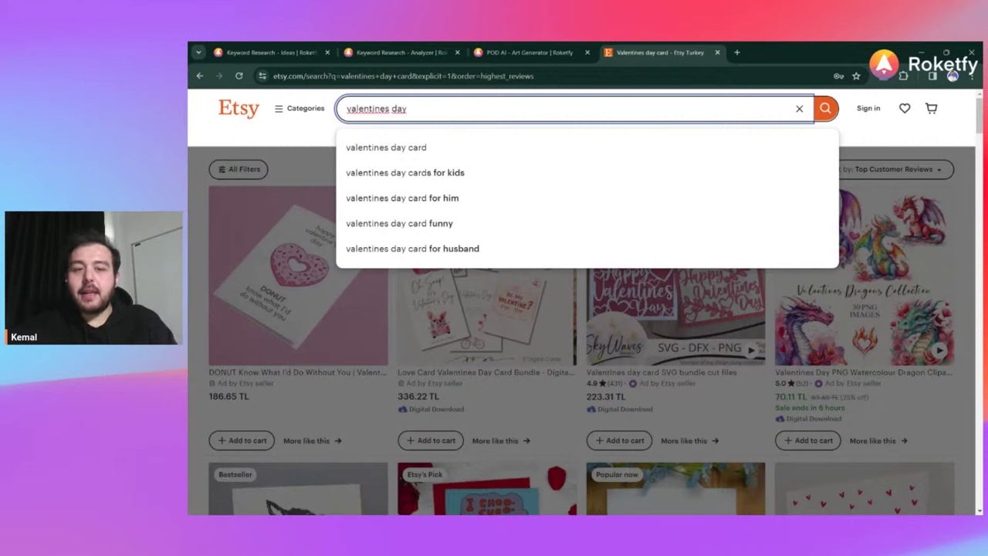
{"action": "type", "text": "d"}
{"action": "key", "text": "Return"}
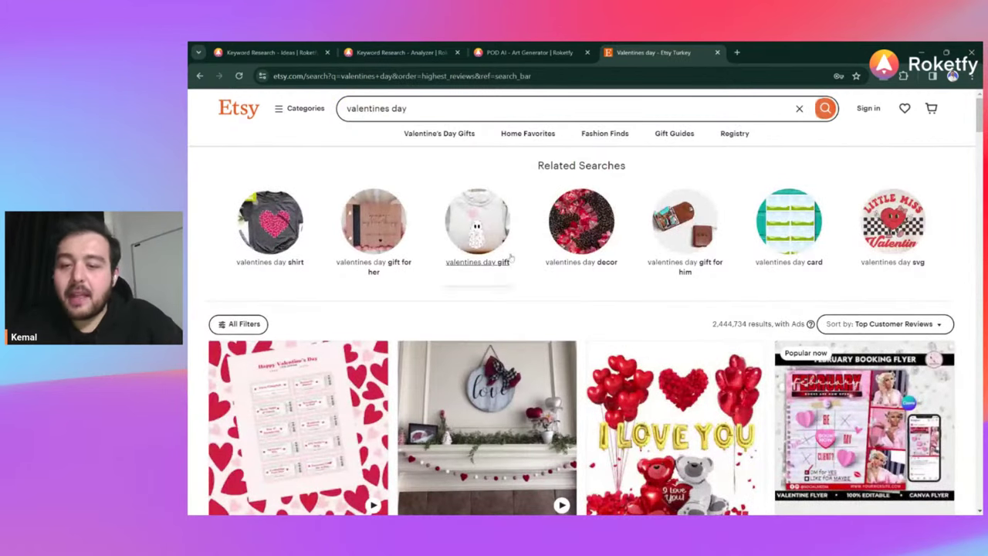
{"action": "scroll", "coordinate": [514, 261], "scroll_direction": "down", "scroll_amount": 2}
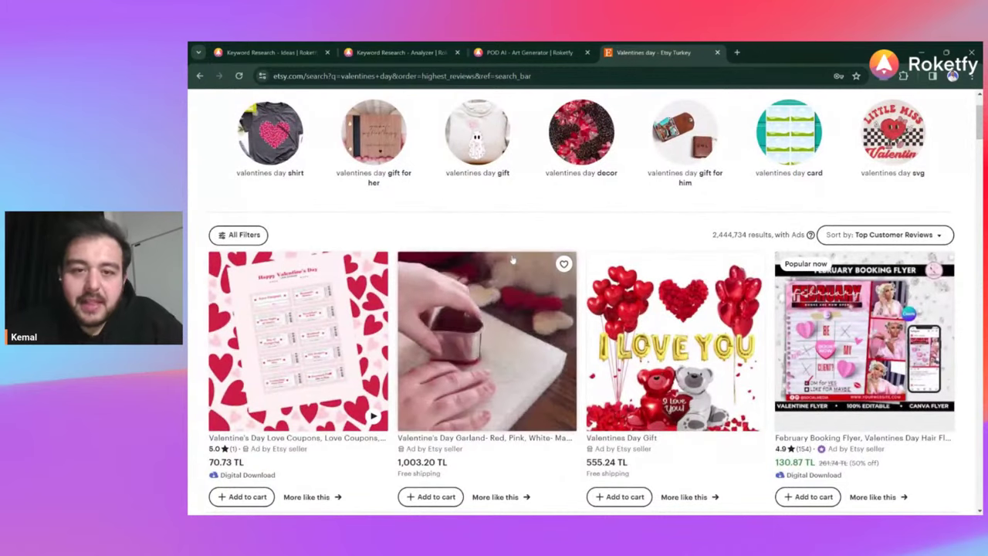
{"action": "scroll", "coordinate": [513, 260], "scroll_direction": "up", "scroll_amount": 2}
{"action": "left_click", "coordinate": [432, 108]}
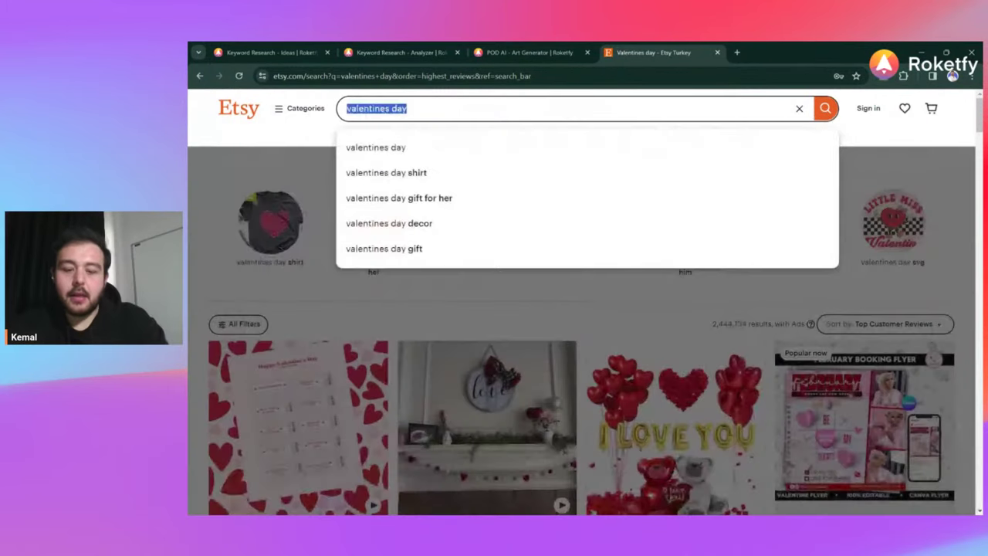
{"action": "type", "text": "tshirt"}
{"action": "key", "text": "BackSpace"}
{"action": "key", "text": "BackSpace"}
{"action": "key", "text": "BackSpace"}
{"action": "key", "text": "BackSpace"}
{"action": "key", "text": "BackSpace"}
{"action": "key", "text": "BackSpace"}
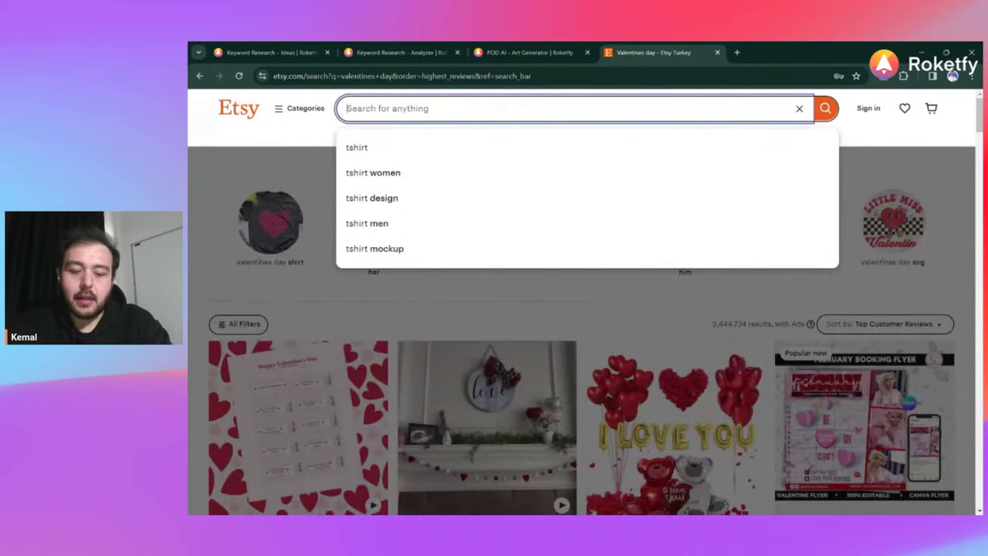
Step: Search Etsy for "sweatshirt" using the suggested search term
{"action": "type", "text": "sweet"}
{"action": "key", "text": "BackSpace"}
{"action": "key", "text": "BackSpace"}
{"action": "type", "text": "at"}
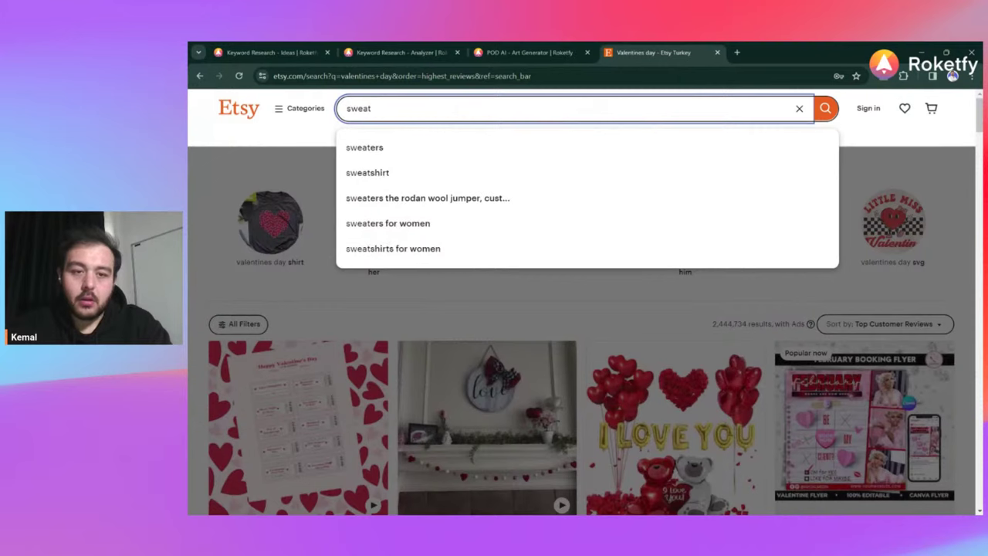
{"action": "type", "text": "s"}
{"action": "key", "text": "Down"}
{"action": "key", "text": "Return"}
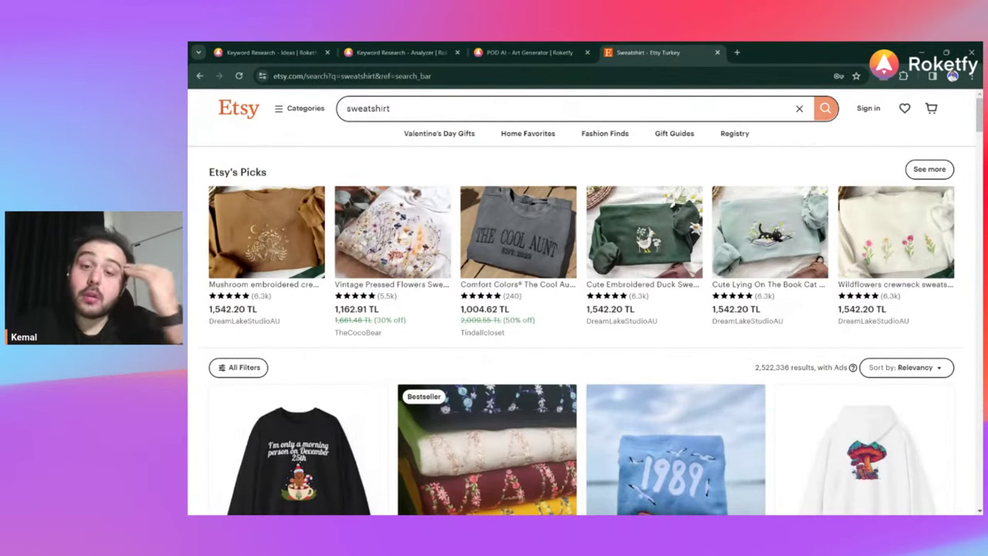
Step: Examine the sweatshirt listings across the results page for design styles, mockups and bestsellers
{"action": "scroll", "coordinate": [687, 201], "scroll_direction": "down", "scroll_amount": 5}
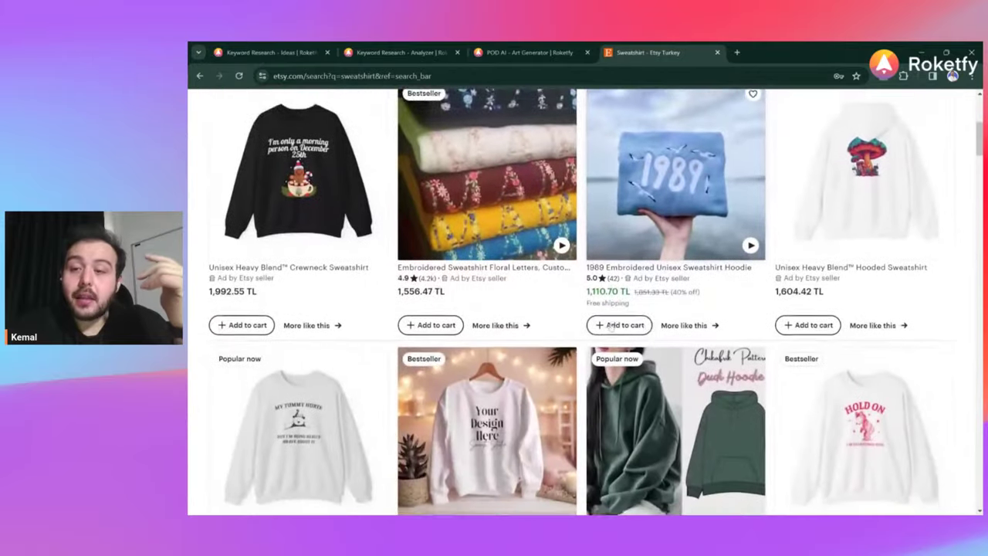
{"action": "scroll", "coordinate": [610, 328], "scroll_direction": "down", "scroll_amount": 2}
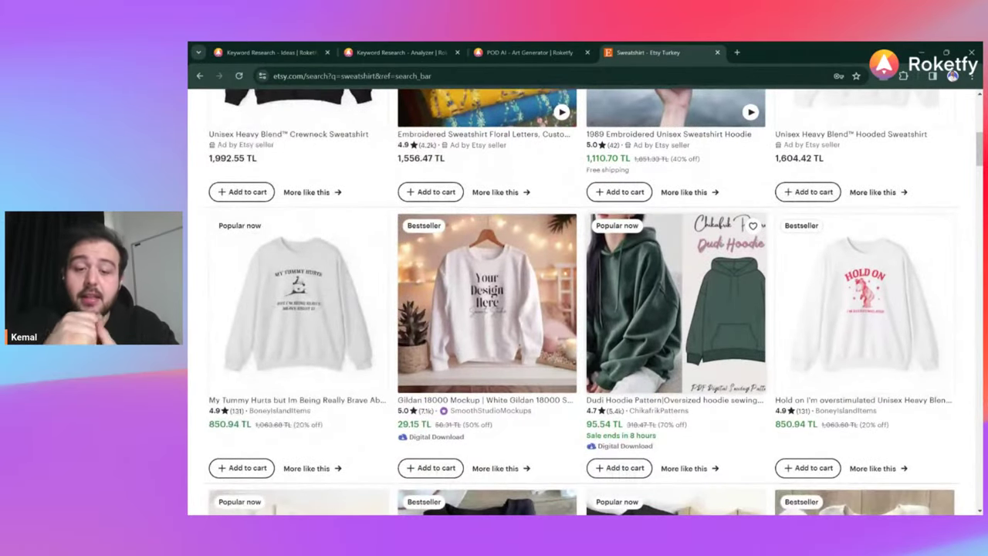
{"action": "scroll", "coordinate": [587, 301], "scroll_direction": "down", "scroll_amount": 3}
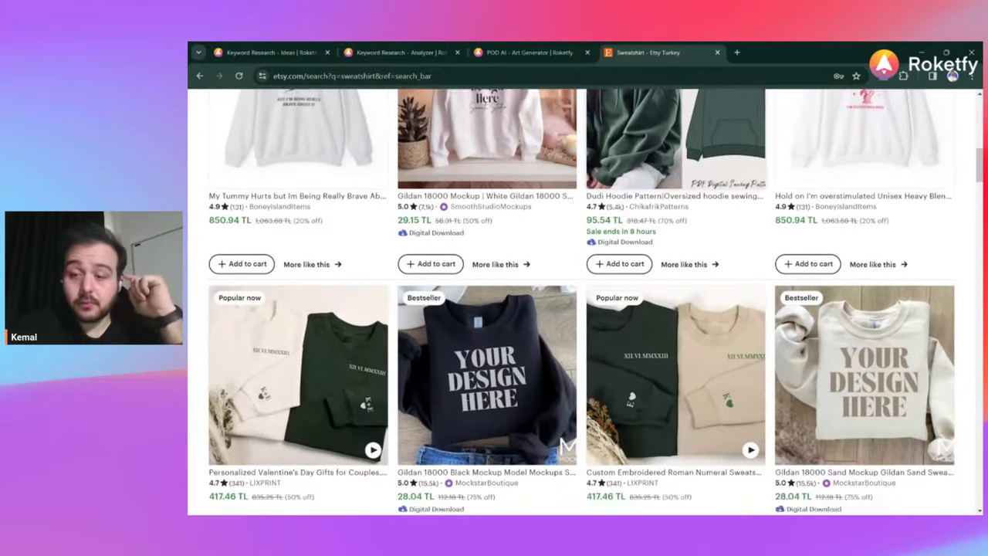
{"action": "scroll", "coordinate": [676, 363], "scroll_direction": "down", "scroll_amount": 1}
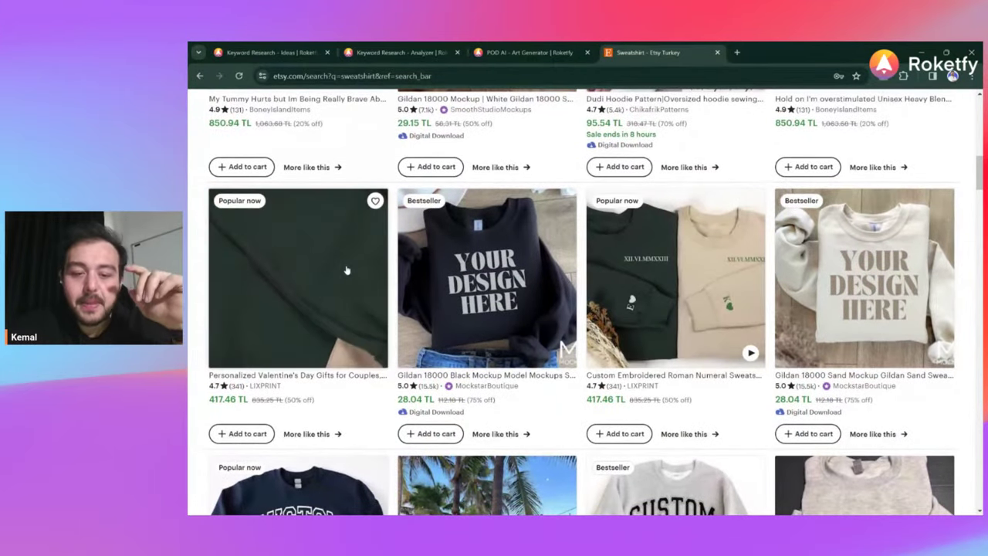
{"action": "scroll", "coordinate": [347, 271], "scroll_direction": "down", "scroll_amount": 2}
{"action": "scroll", "coordinate": [347, 271], "scroll_direction": "down", "scroll_amount": 7}
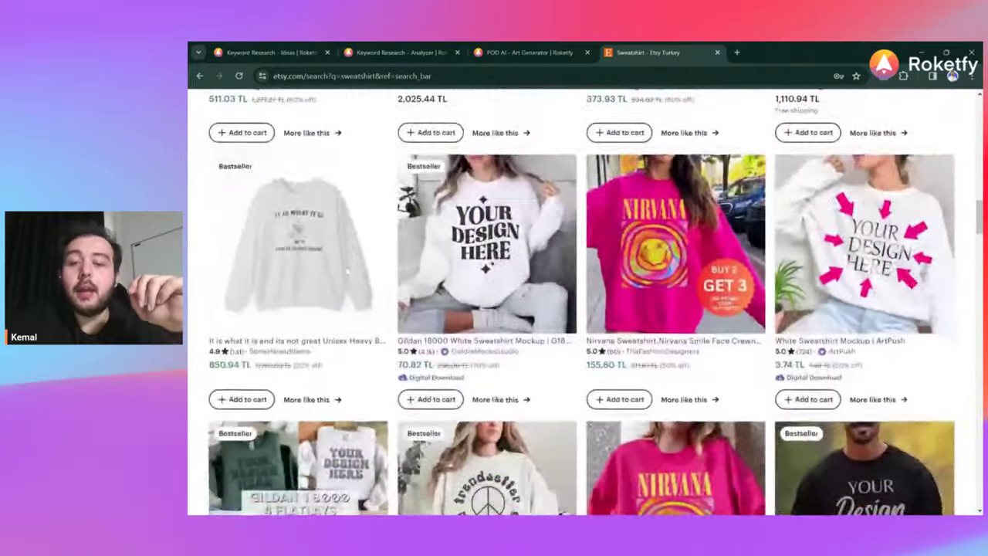
{"action": "scroll", "coordinate": [582, 301], "scroll_direction": "up", "scroll_amount": 1}
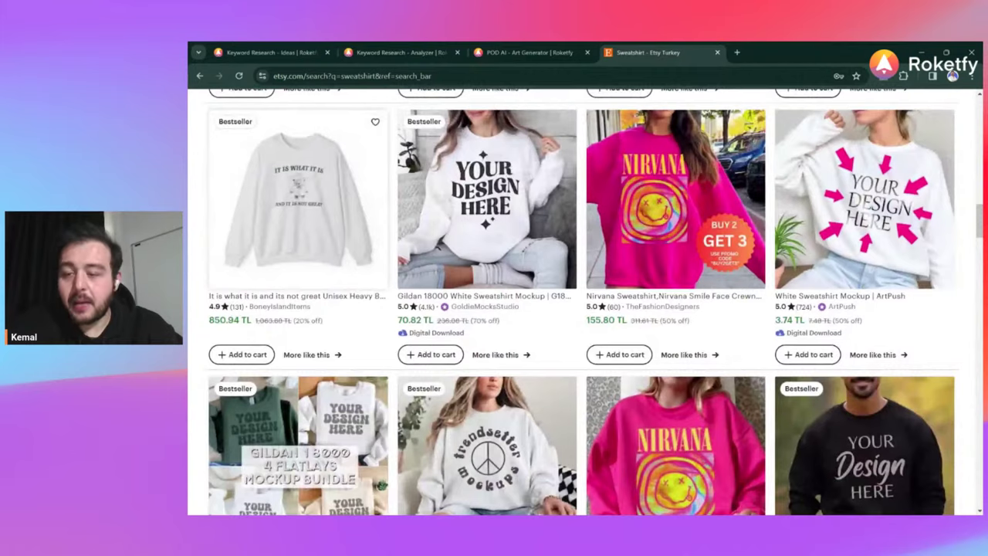
{"action": "scroll", "coordinate": [831, 218], "scroll_direction": "down", "scroll_amount": 2}
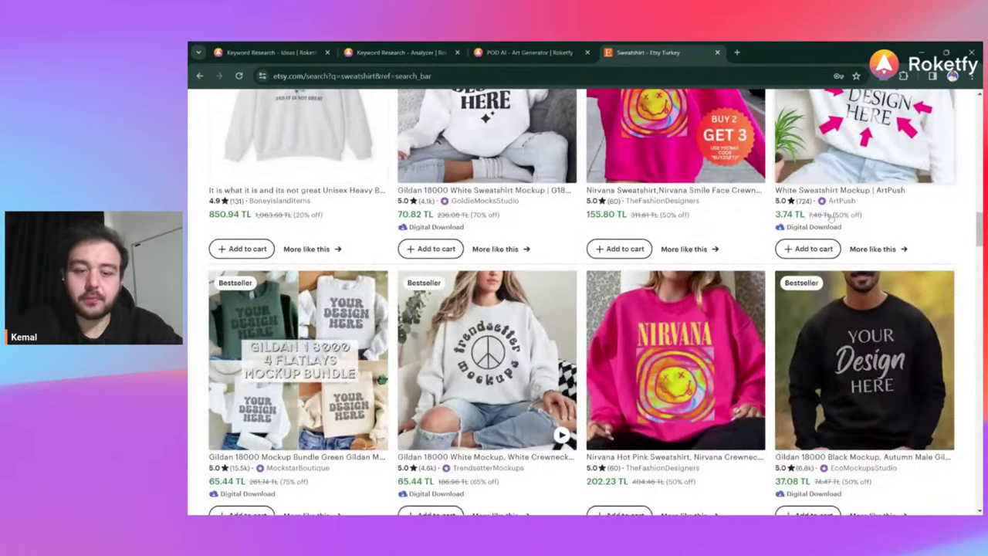
{"action": "scroll", "coordinate": [830, 218], "scroll_direction": "down", "scroll_amount": 1}
{"action": "scroll", "coordinate": [831, 218], "scroll_direction": "down", "scroll_amount": 8}
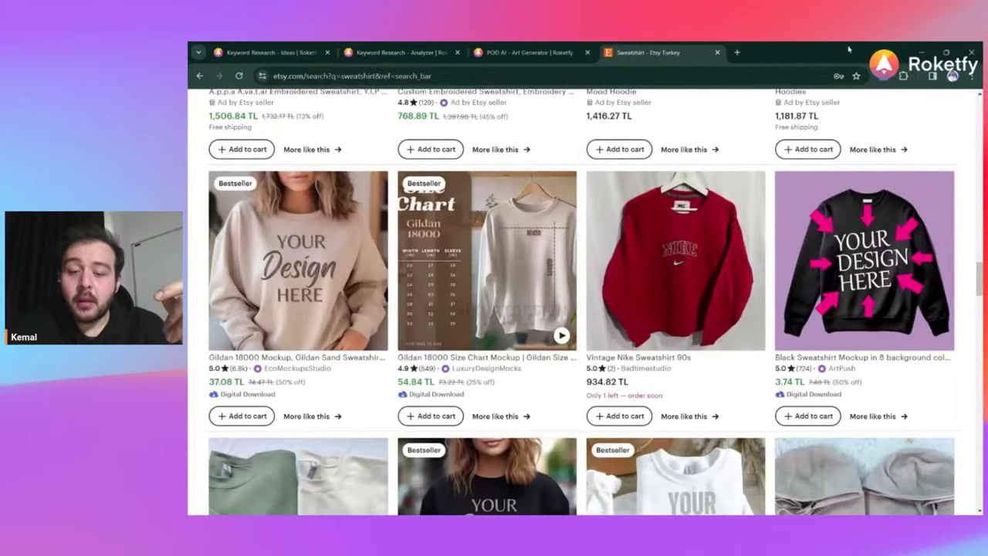
{"action": "scroll", "coordinate": [803, 211], "scroll_direction": "down", "scroll_amount": 6}
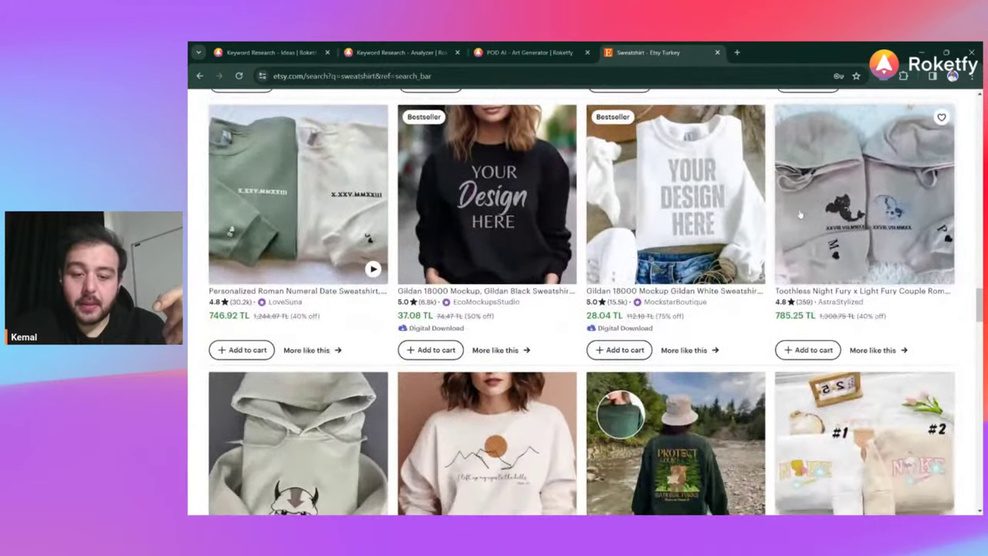
{"action": "scroll", "coordinate": [803, 211], "scroll_direction": "down", "scroll_amount": 7}
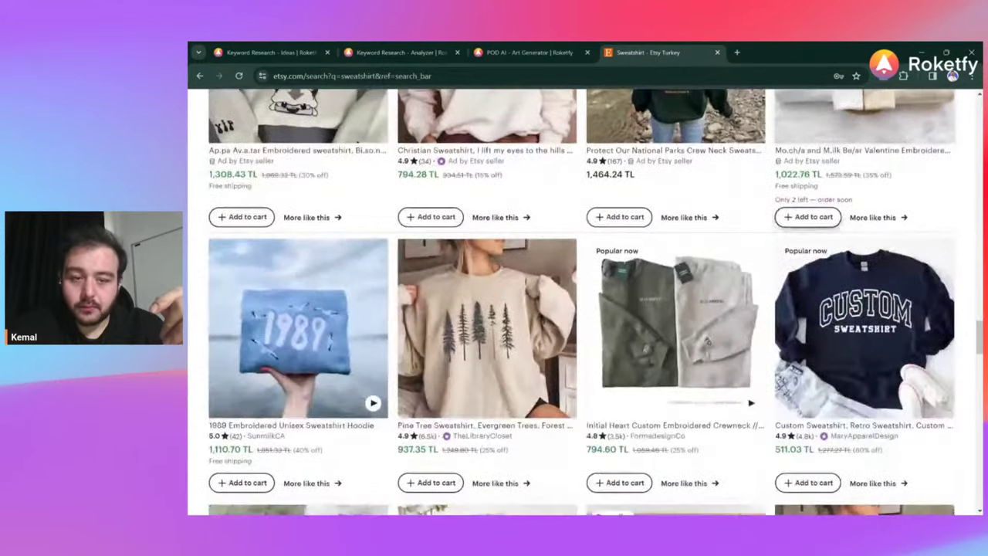
{"action": "scroll", "coordinate": [803, 212], "scroll_direction": "down", "scroll_amount": 3}
{"action": "scroll", "coordinate": [802, 211], "scroll_direction": "down", "scroll_amount": 8}
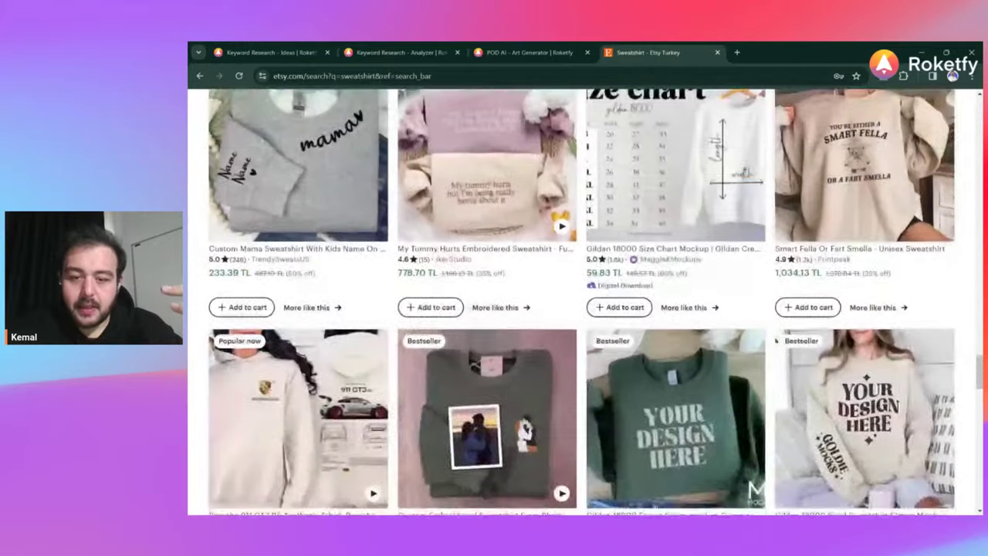
{"action": "scroll", "coordinate": [803, 211], "scroll_direction": "down", "scroll_amount": 8}
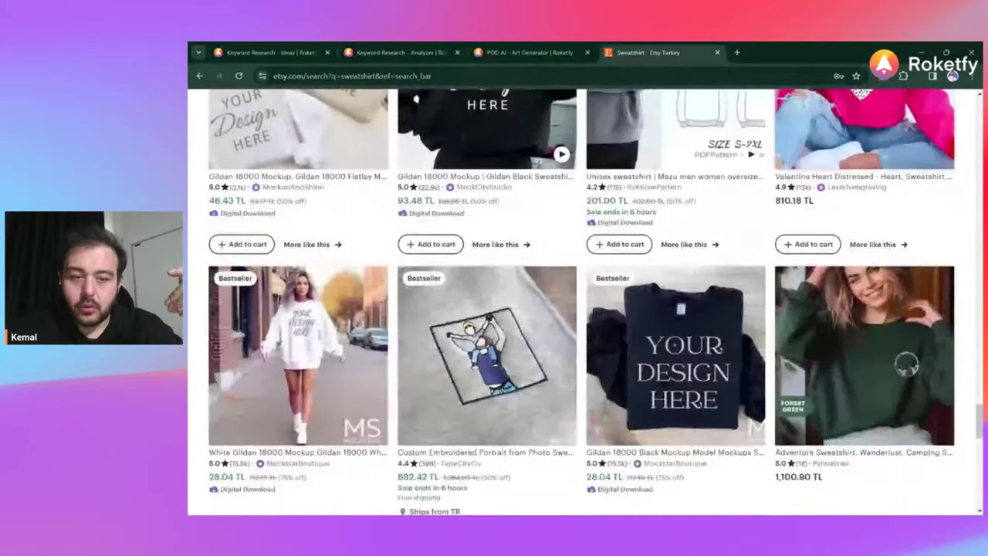
{"action": "scroll", "coordinate": [583, 301], "scroll_direction": "down", "scroll_amount": 1}
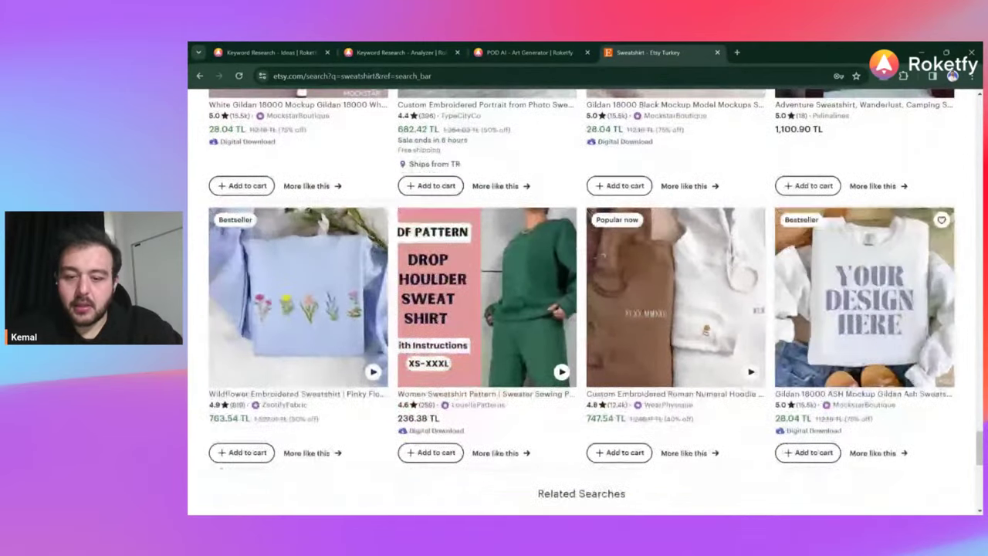
{"action": "scroll", "coordinate": [583, 301], "scroll_direction": "up", "scroll_amount": 10}
{"action": "scroll", "coordinate": [583, 301], "scroll_direction": "down", "scroll_amount": 13}
{"action": "scroll", "coordinate": [583, 301], "scroll_direction": "up", "scroll_amount": 5}
{"action": "scroll", "coordinate": [766, 166], "scroll_direction": "up", "scroll_amount": 20}
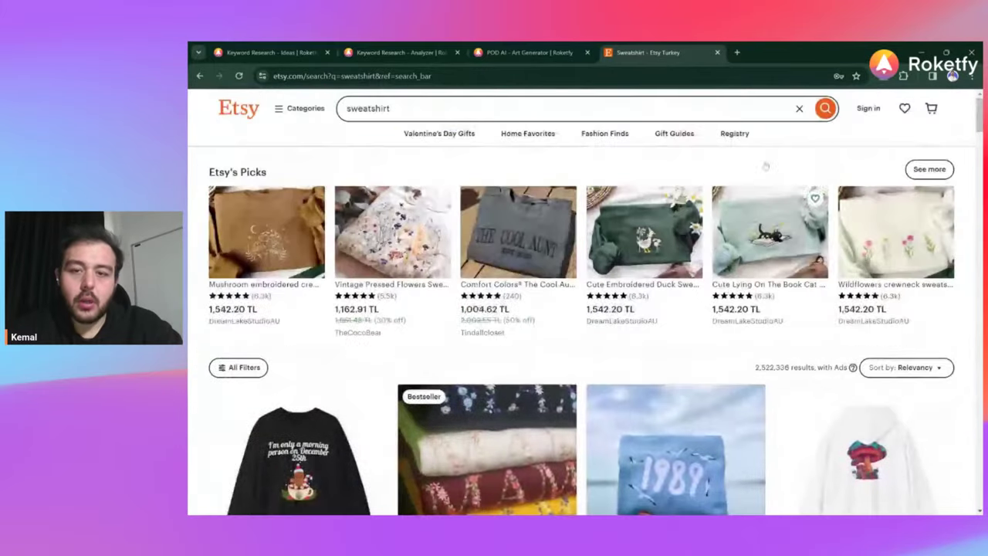
{"action": "left_click", "coordinate": [674, 132]}
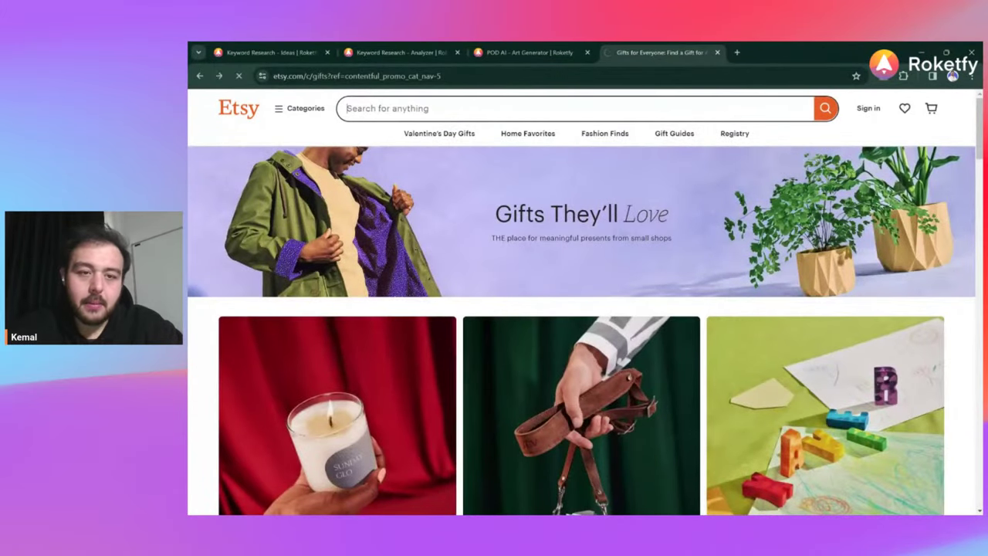
{"action": "key", "text": "alt+Left"}
{"action": "scroll", "coordinate": [582, 301], "scroll_direction": "down", "scroll_amount": 6}
{"action": "scroll", "coordinate": [583, 301], "scroll_direction": "up", "scroll_amount": 4}
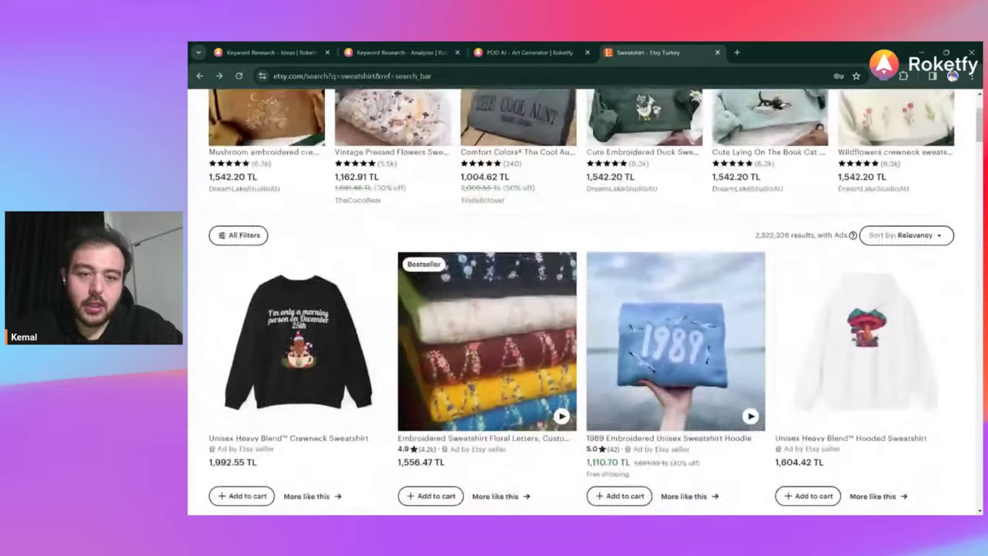
{"action": "scroll", "coordinate": [583, 302], "scroll_direction": "up", "scroll_amount": 2}
Step: Narrow the Etsy search to "sweatshirt bohem" and look through the bohemian-style listings
{"action": "left_click", "coordinate": [391, 108]}
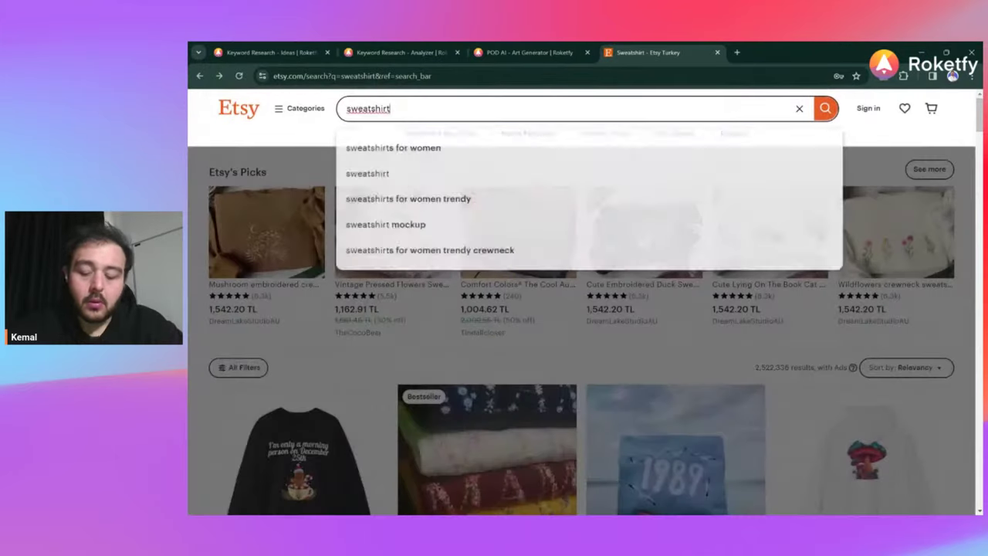
{"action": "type", "text": "bohem"}
{"action": "key", "text": "Return"}
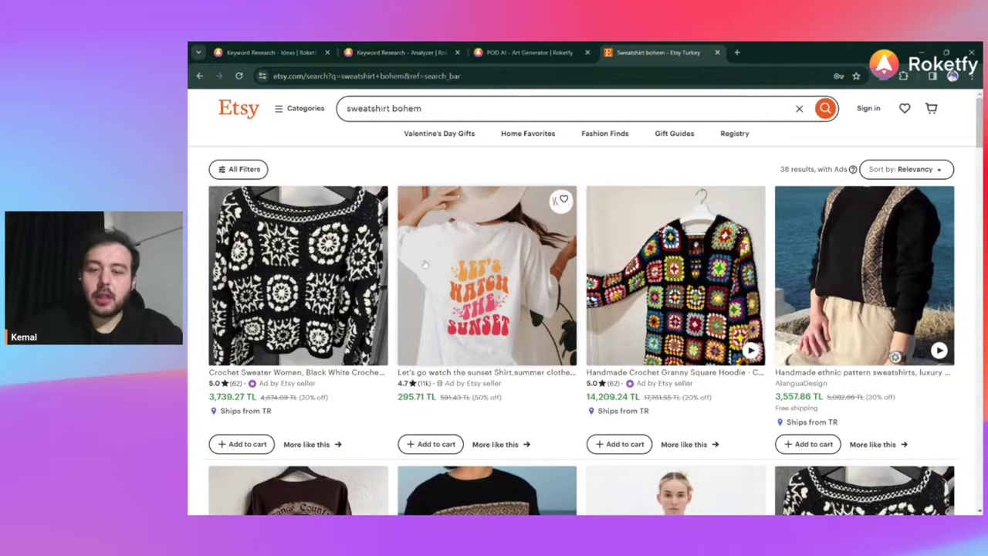
{"action": "scroll", "coordinate": [622, 240], "scroll_direction": "down", "scroll_amount": 6}
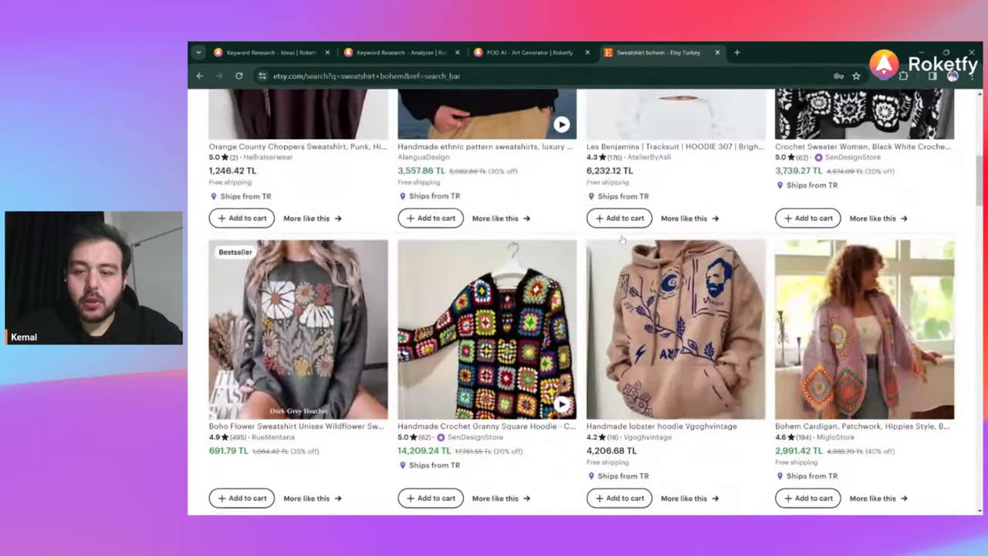
Step: Browse the Etsy results for "sweatshirt bohem" and examine the printed designs, including the boho elephant sweatshirt listing
{"action": "scroll", "coordinate": [622, 241], "scroll_direction": "down", "scroll_amount": 3}
{"action": "scroll", "coordinate": [623, 240], "scroll_direction": "down", "scroll_amount": 7}
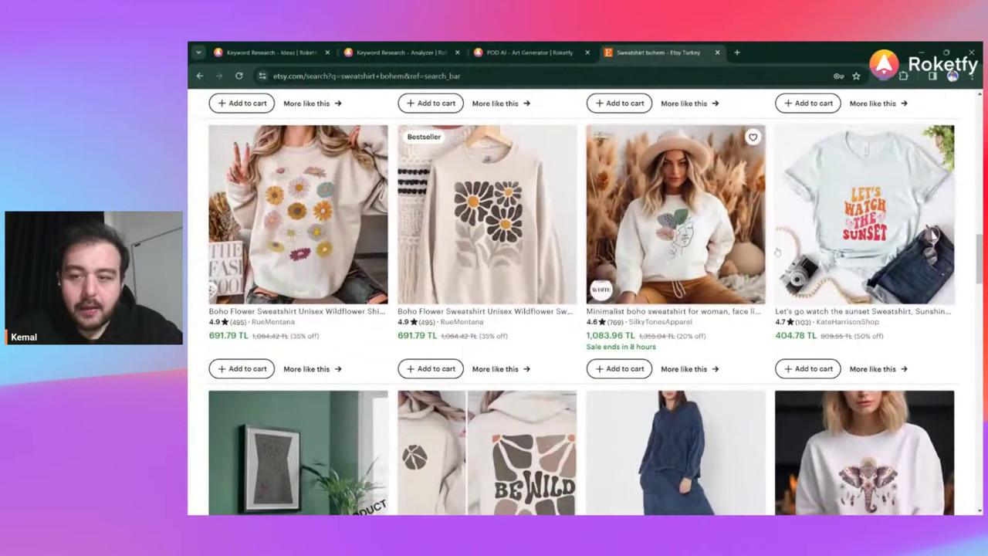
{"action": "scroll", "coordinate": [506, 289], "scroll_direction": "down", "scroll_amount": 3}
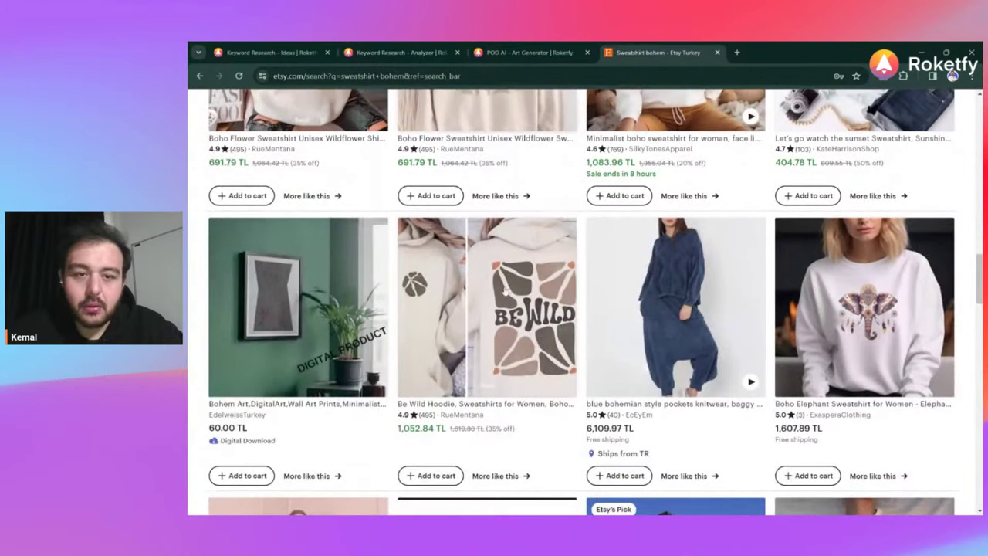
{"action": "scroll", "coordinate": [712, 317], "scroll_direction": "down", "scroll_amount": 2}
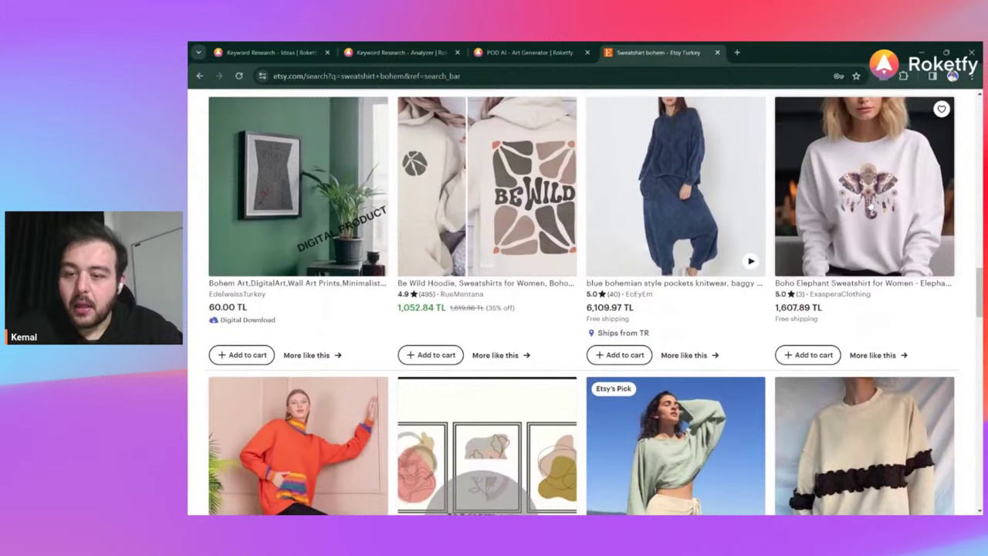
{"action": "left_click", "coordinate": [870, 266]}
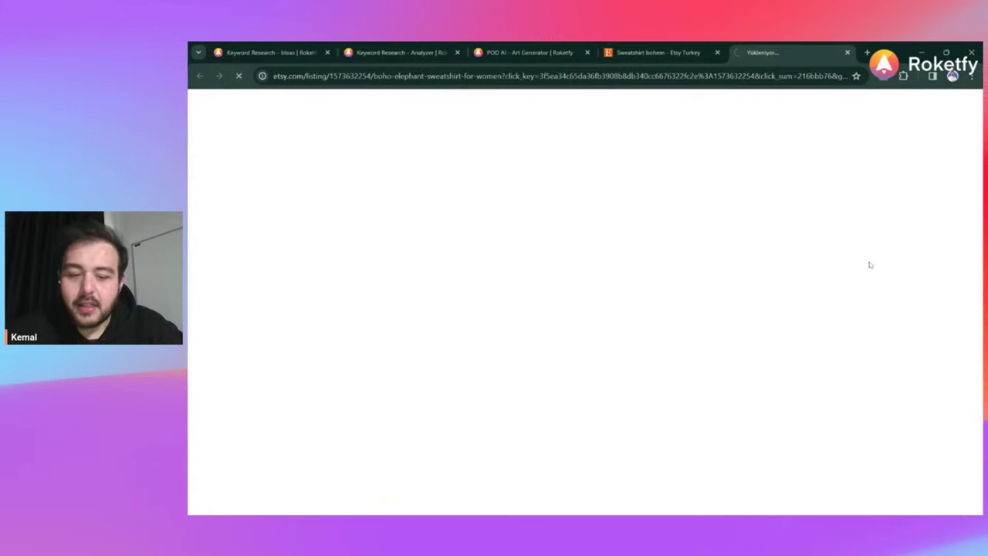
{"action": "key", "text": "ctrl+w"}
{"action": "scroll", "coordinate": [870, 265], "scroll_direction": "down", "scroll_amount": 4}
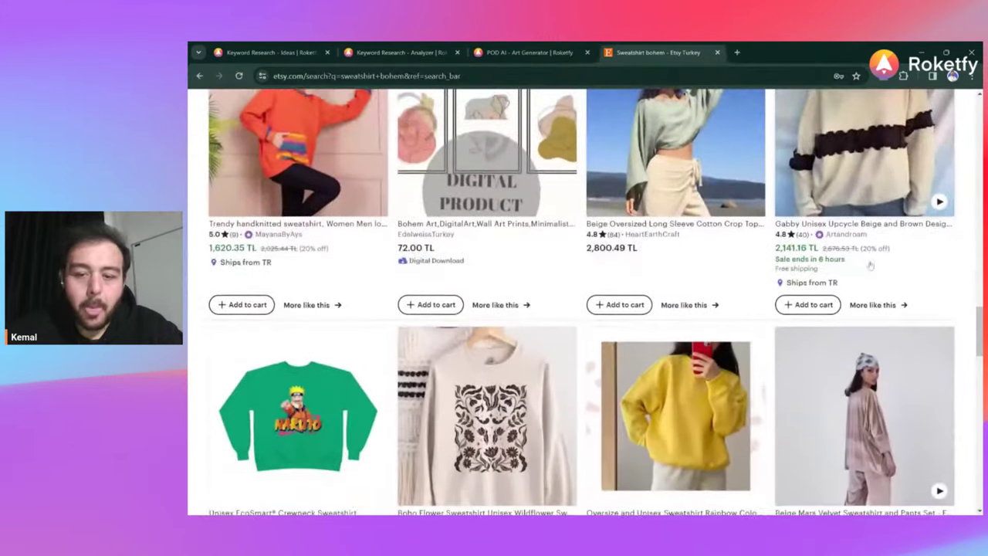
{"action": "scroll", "coordinate": [870, 264], "scroll_direction": "down", "scroll_amount": 6}
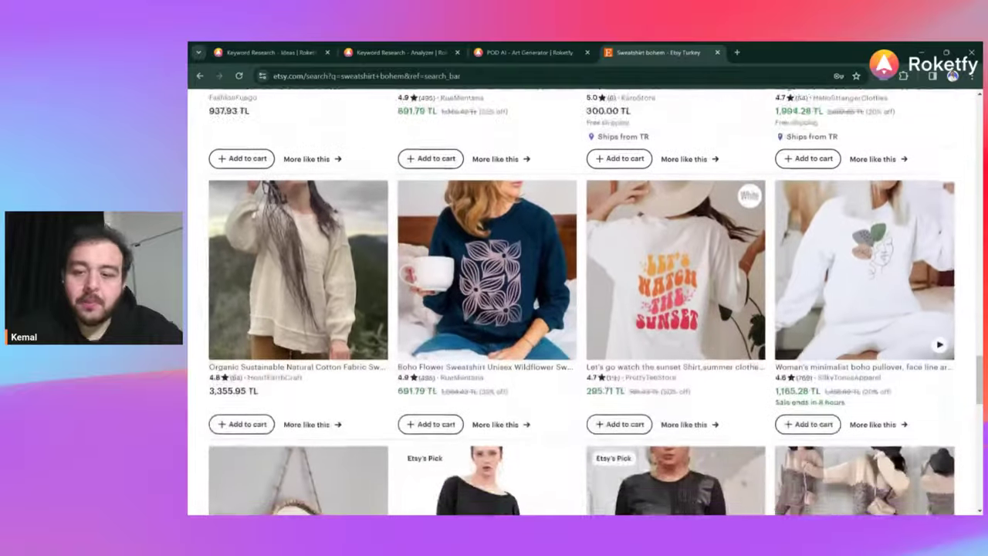
{"action": "scroll", "coordinate": [870, 265], "scroll_direction": "down", "scroll_amount": 5}
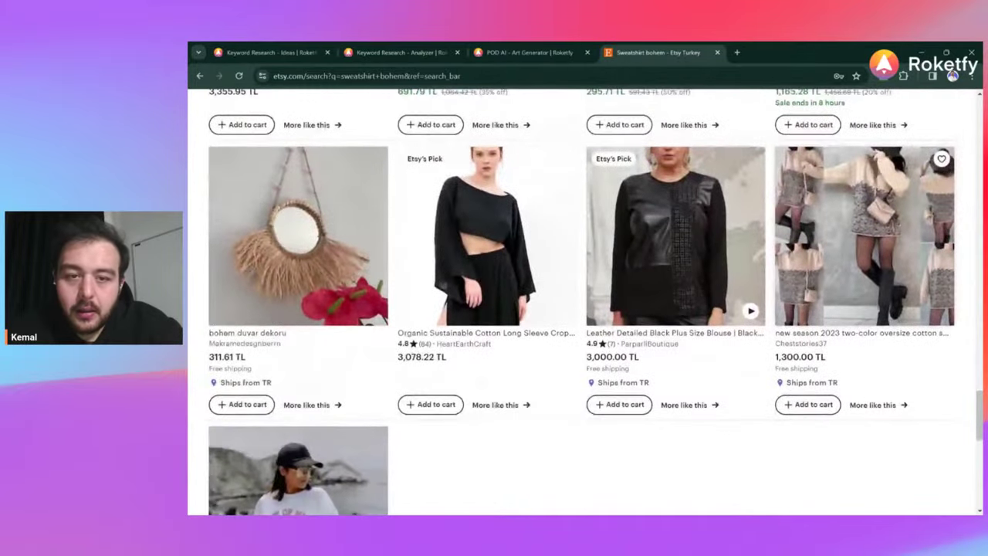
{"action": "scroll", "coordinate": [870, 265], "scroll_direction": "up", "scroll_amount": 20}
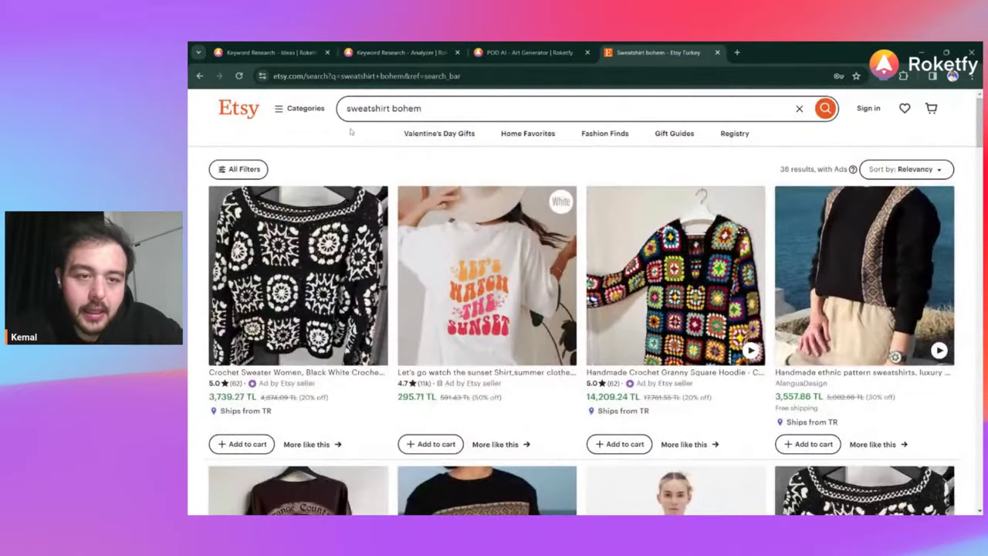
Step: Copy the word "sweatshirt" from the Etsy search and get Roketfy keyword suggestions for it in the United States market
{"action": "double_click", "coordinate": [368, 108]}
{"action": "key", "text": "ctrl+c"}
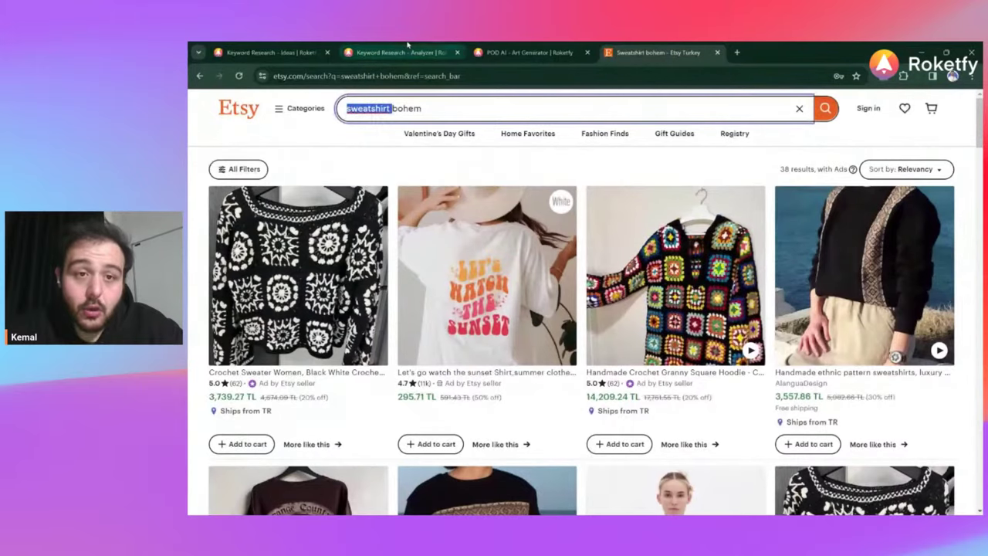
{"action": "left_click", "coordinate": [400, 52]}
{"action": "triple_click", "coordinate": [329, 128]}
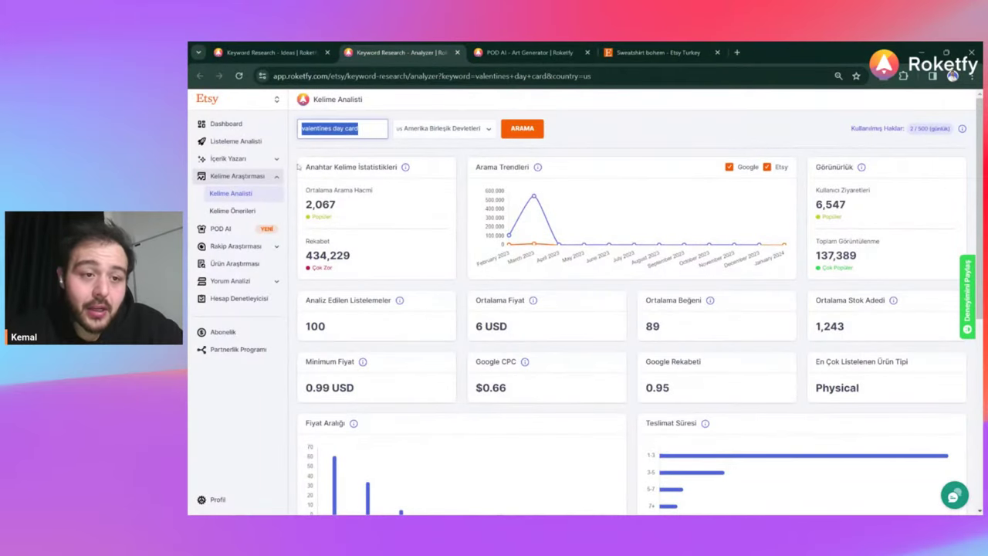
{"action": "left_click", "coordinate": [235, 211]}
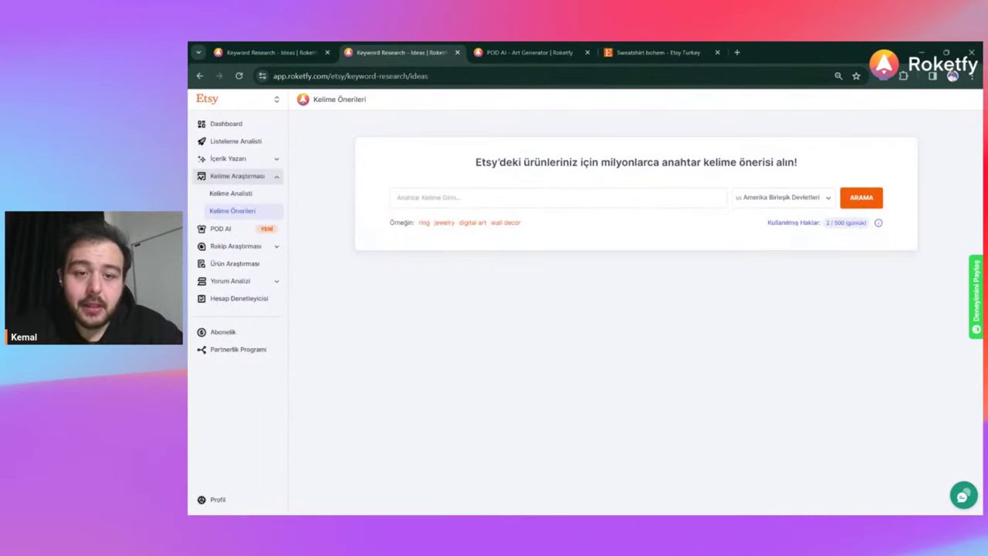
{"action": "left_click", "coordinate": [463, 197]}
{"action": "key", "text": "ctrl+v"}
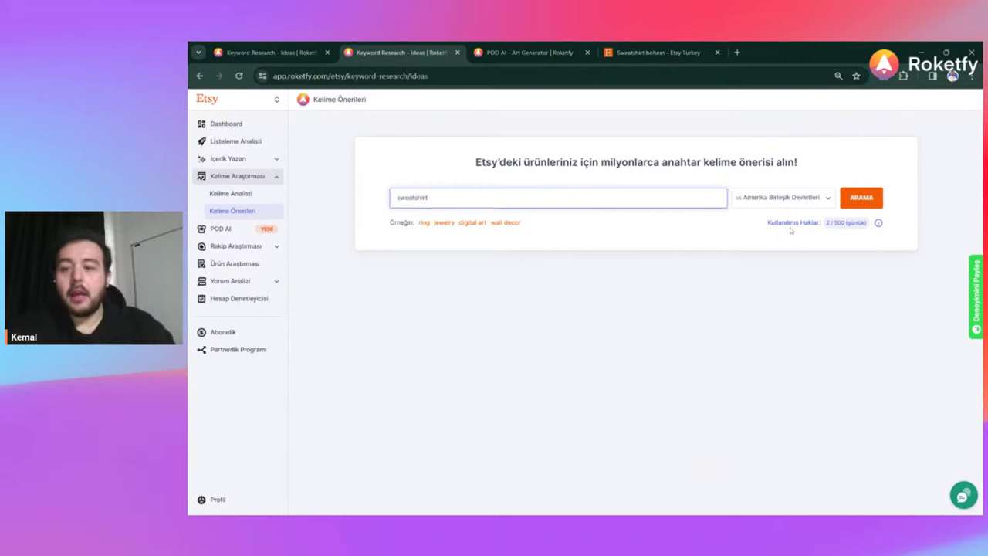
{"action": "left_click", "coordinate": [859, 196]}
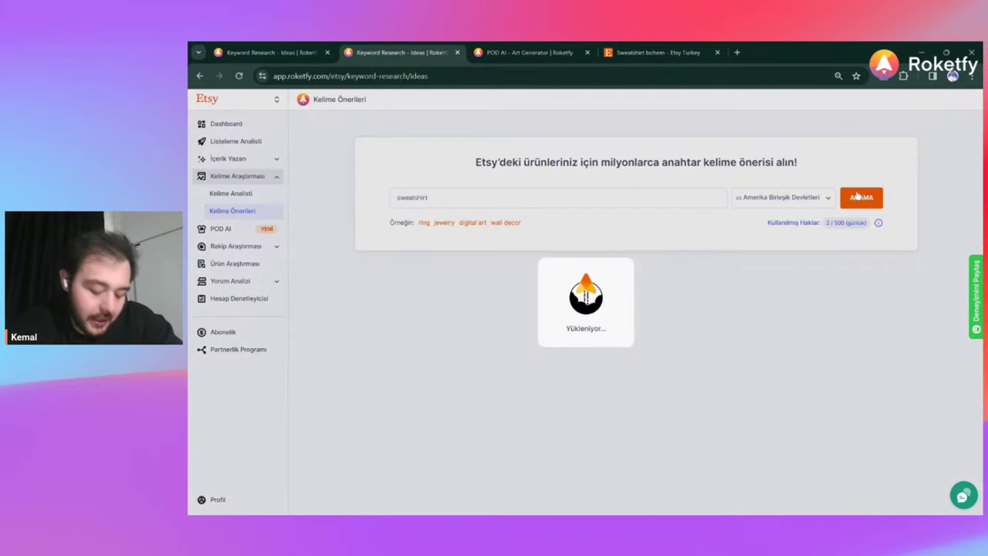
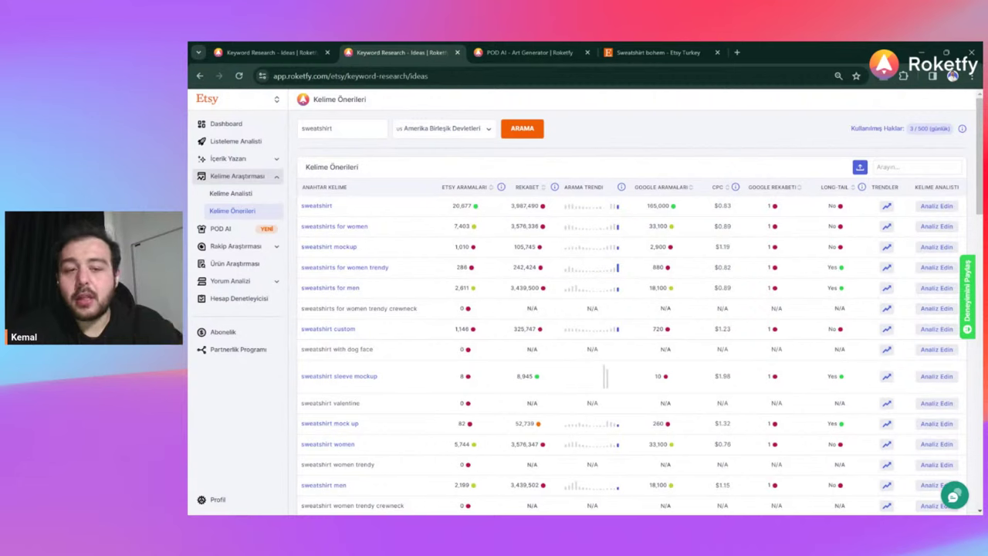
Step: Compare the Etsy search volume and competition of the suggestions "sweatshirt" and "sweatshirt mockup"
{"action": "mouse_move", "coordinate": [598, 209]}
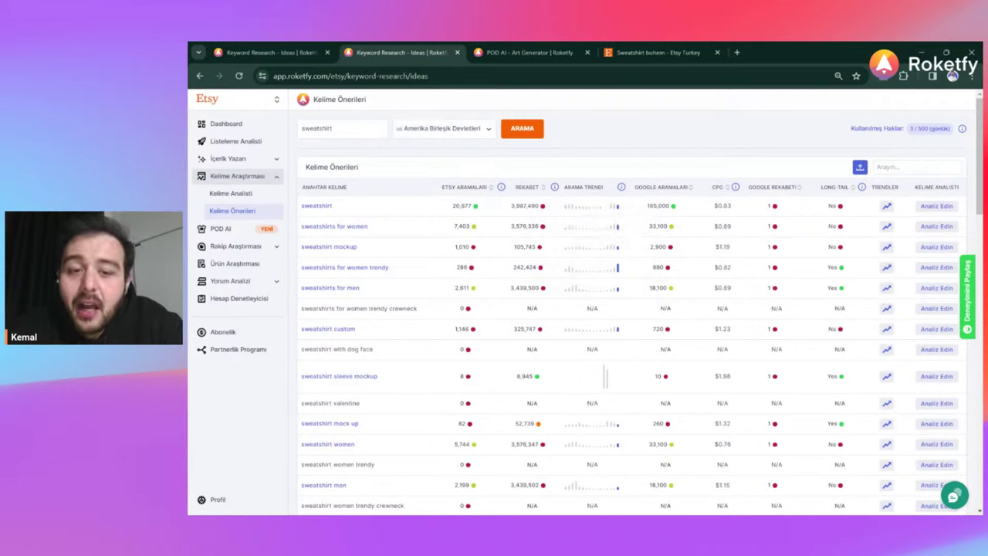
{"action": "double_click", "coordinate": [462, 246]}
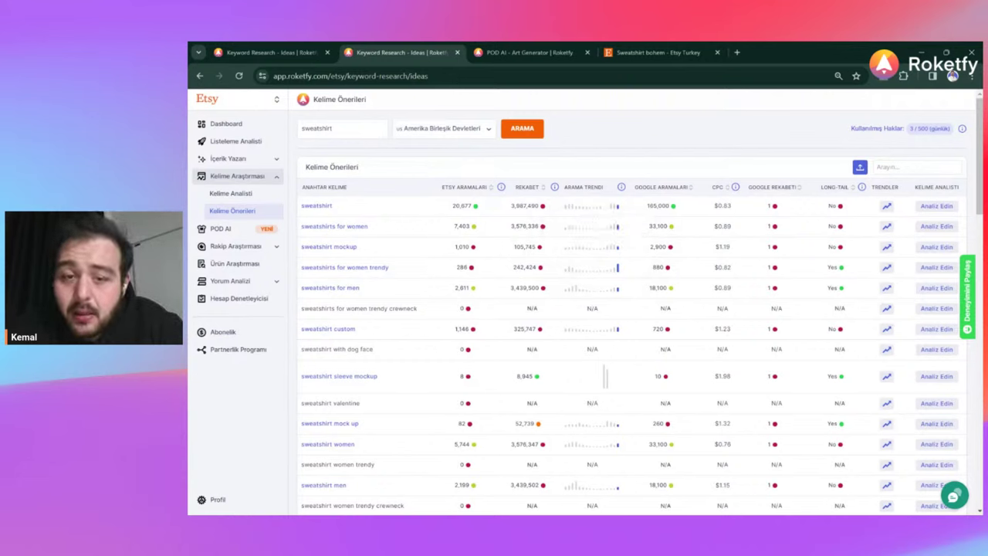
{"action": "double_click", "coordinate": [525, 246]}
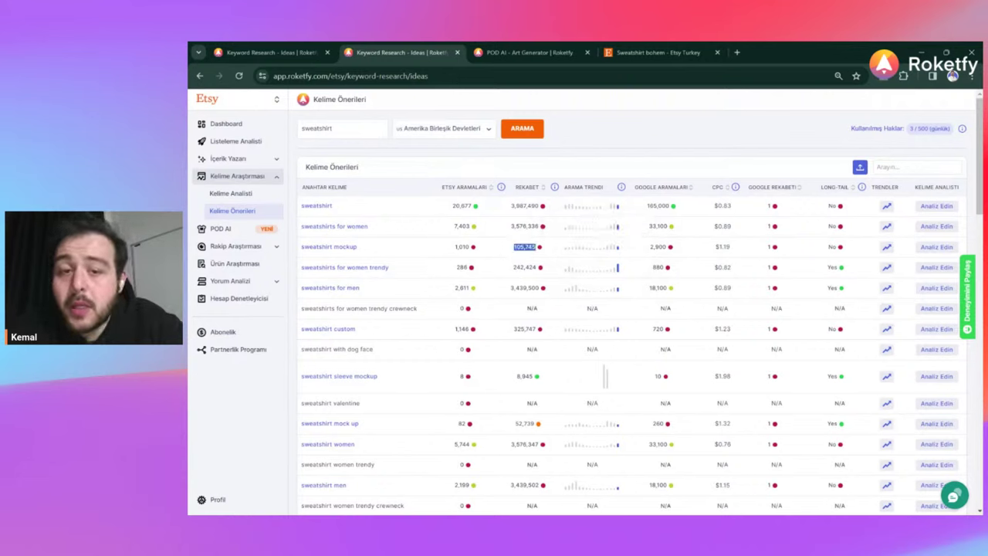
{"action": "double_click", "coordinate": [460, 206]}
{"action": "left_click", "coordinate": [465, 233]}
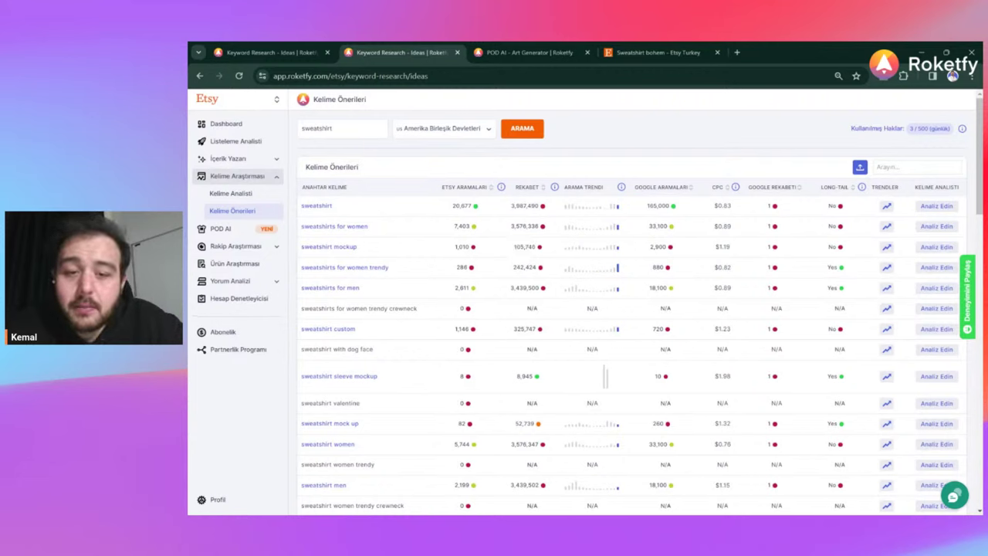
{"action": "double_click", "coordinate": [528, 205]}
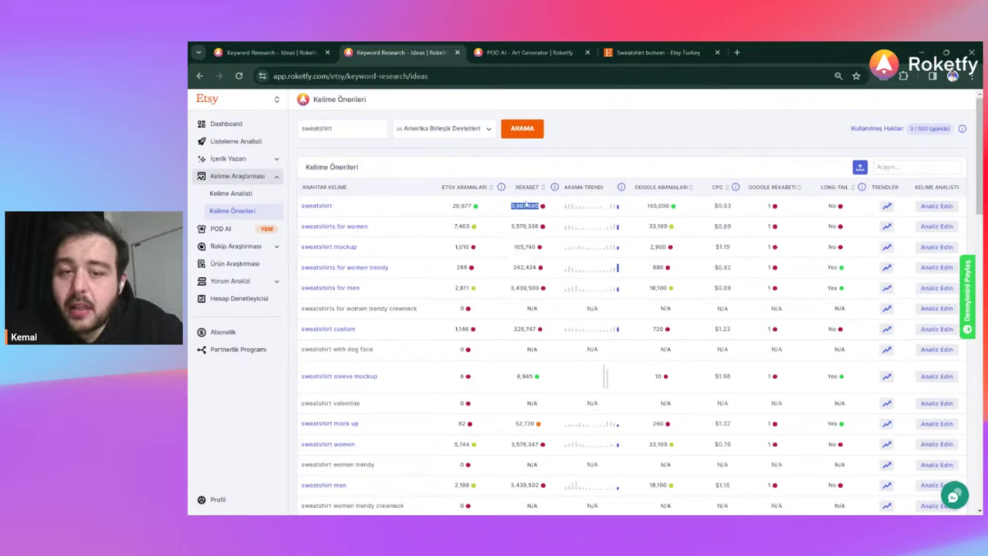
{"action": "left_click", "coordinate": [528, 255]}
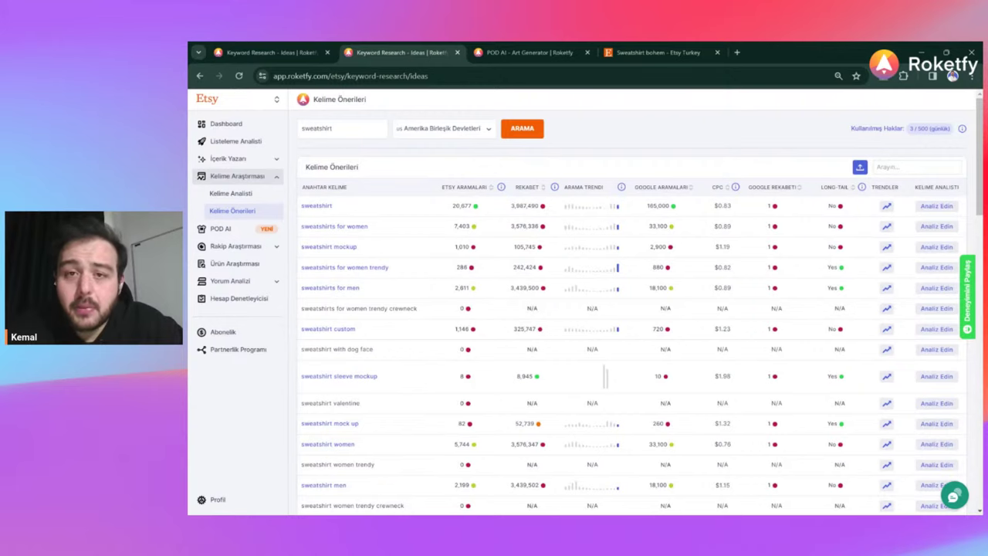
Step: Check the competition figure of the suggestion "sweatshirt with dog" in the keyword list
{"action": "scroll", "coordinate": [633, 302], "scroll_direction": "down", "scroll_amount": 3}
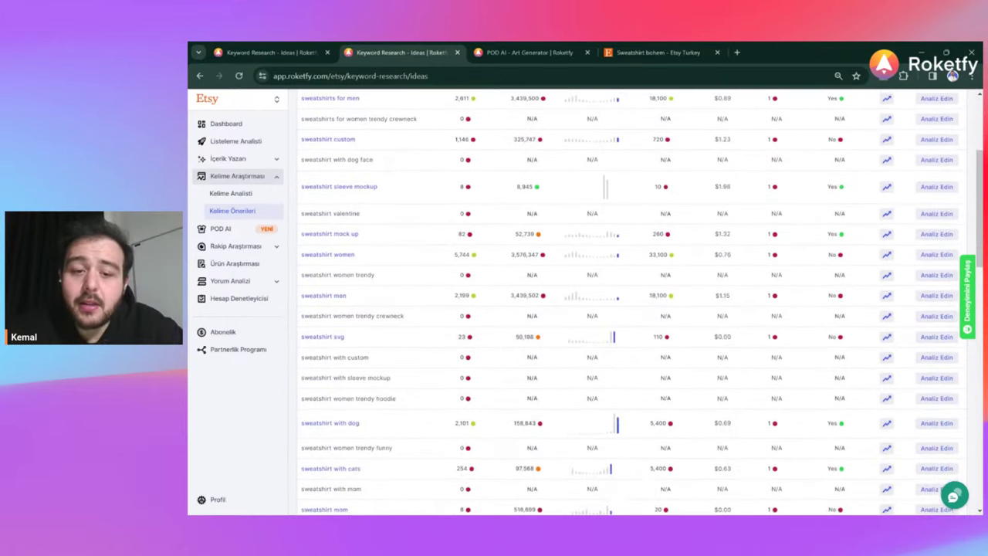
{"action": "scroll", "coordinate": [633, 302], "scroll_direction": "down", "scroll_amount": 2}
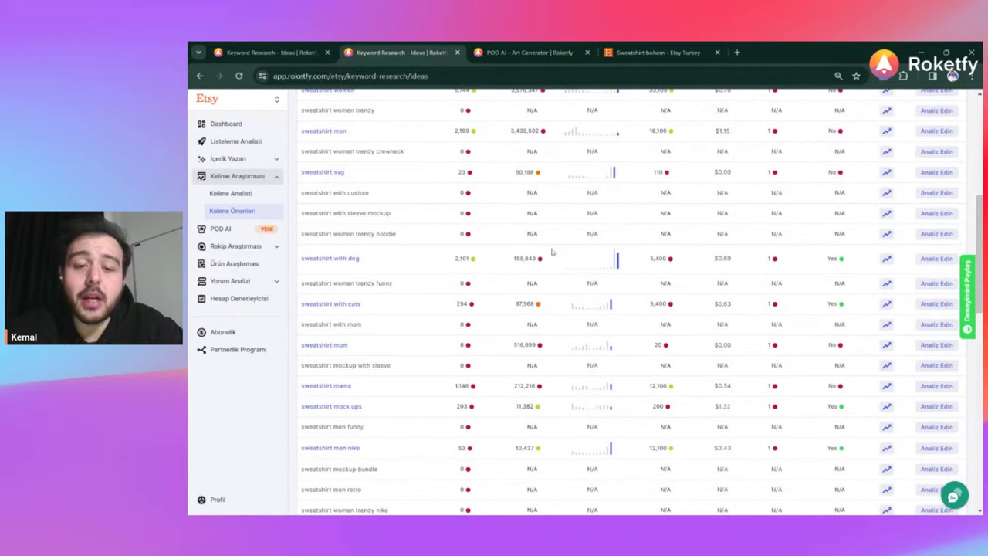
{"action": "double_click", "coordinate": [522, 257]}
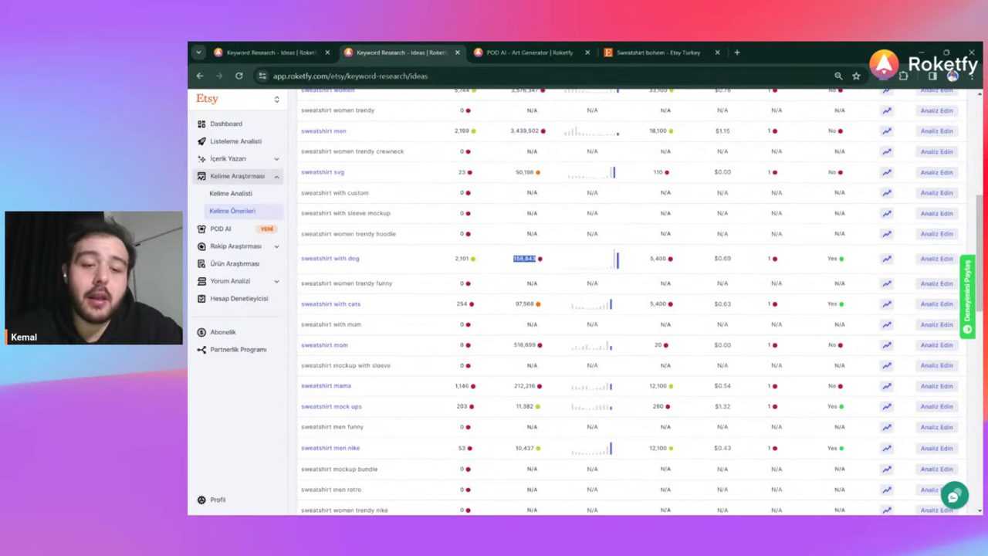
{"action": "left_click", "coordinate": [522, 258]}
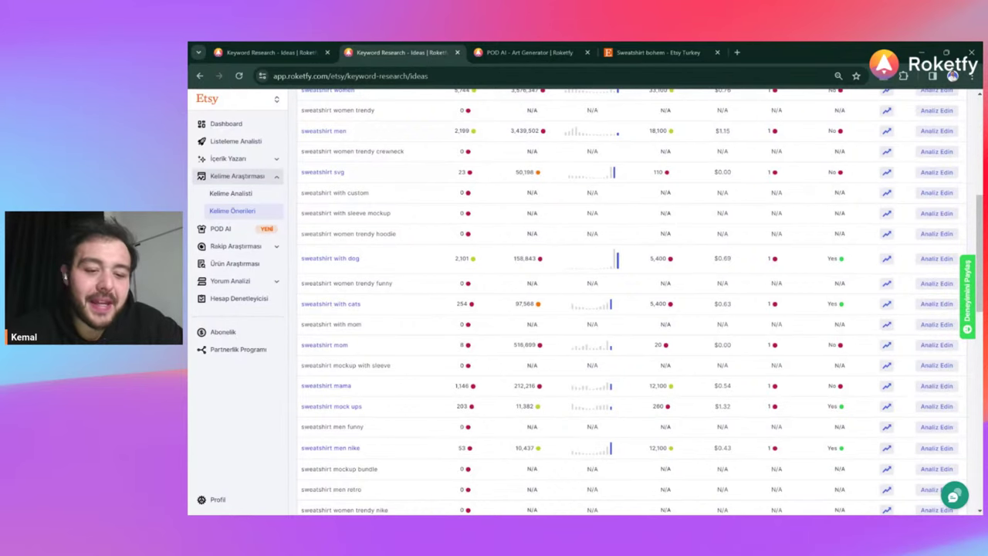
Step: Review the remaining suggestions and check the competition and Google searches of "sweatshirt couple"
{"action": "scroll", "coordinate": [641, 301], "scroll_direction": "down", "scroll_amount": 2}
{"action": "scroll", "coordinate": [641, 301], "scroll_direction": "down", "scroll_amount": 4}
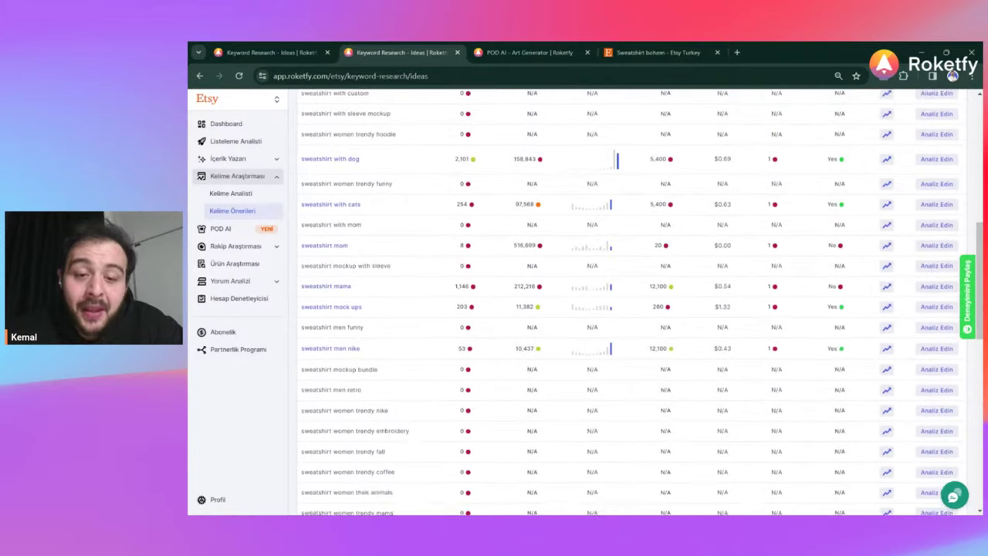
{"action": "scroll", "coordinate": [511, 318], "scroll_direction": "down", "scroll_amount": 6}
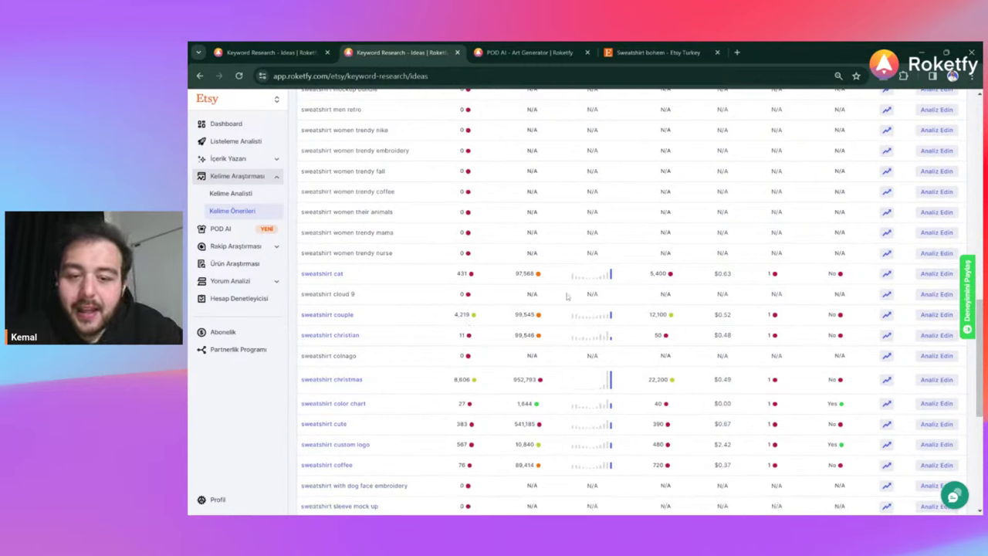
{"action": "double_click", "coordinate": [512, 314]}
{"action": "left_click", "coordinate": [475, 321]}
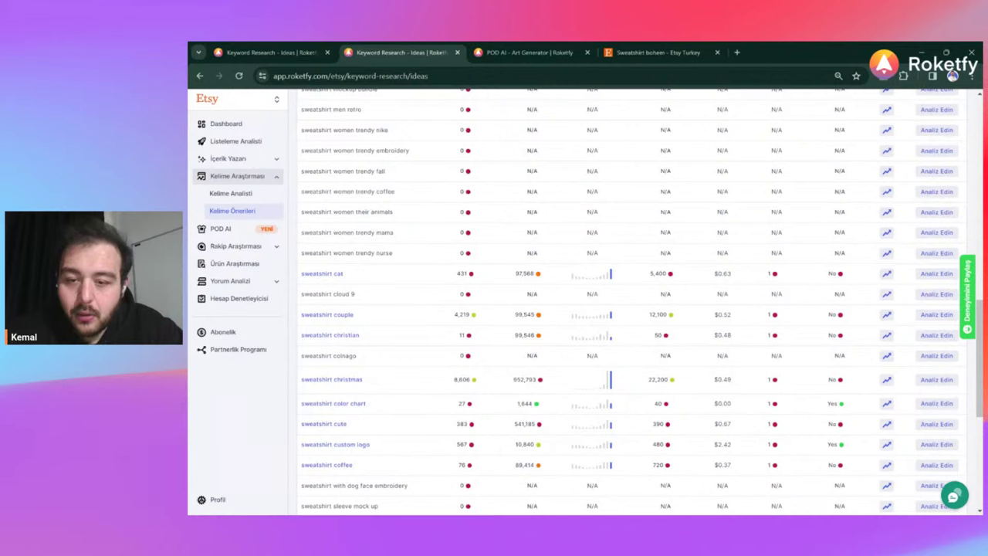
{"action": "double_click", "coordinate": [658, 314]}
{"action": "scroll", "coordinate": [641, 301], "scroll_direction": "up", "scroll_amount": 15}
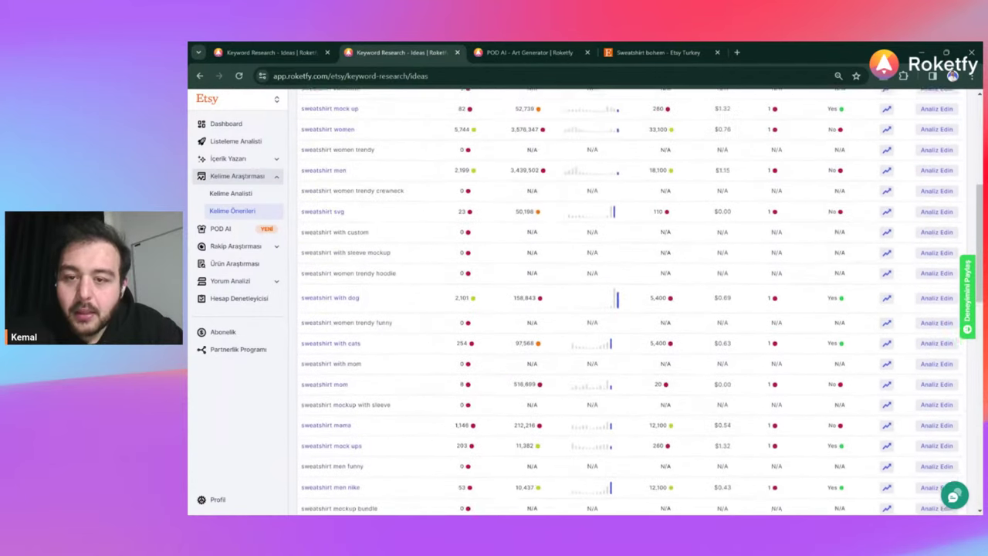
{"action": "scroll", "coordinate": [640, 301], "scroll_direction": "down", "scroll_amount": 15}
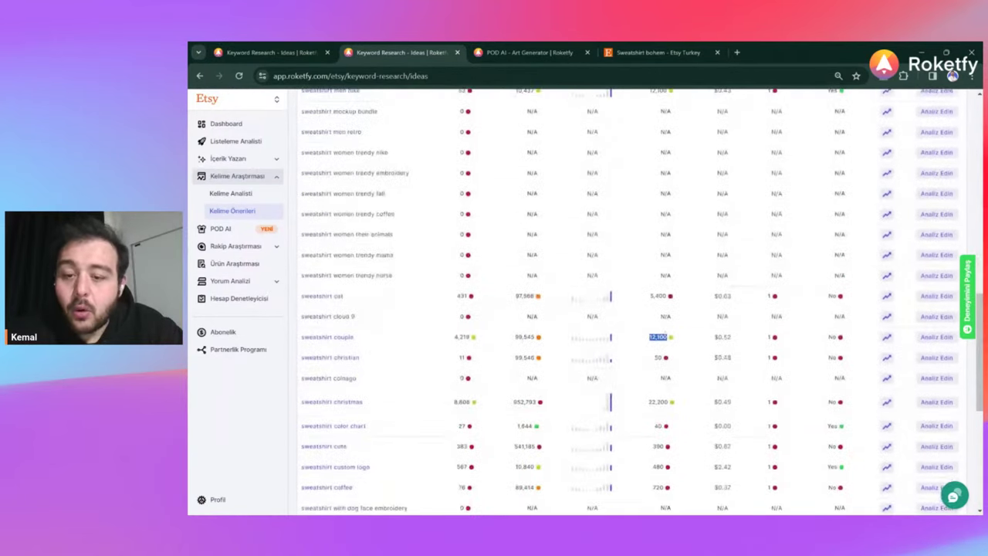
{"action": "left_click", "coordinate": [671, 338]}
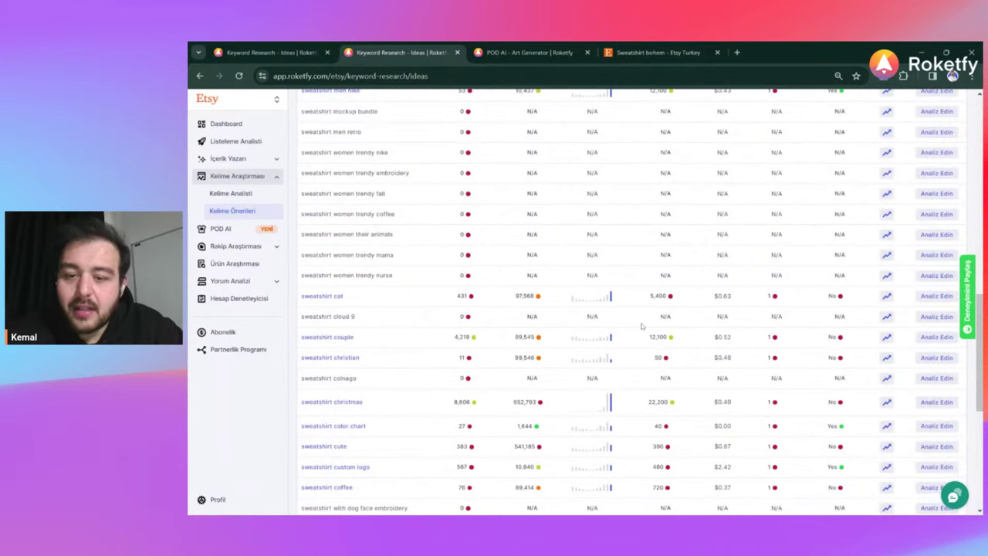
Step: Analyze the keyword "sweatshirt couple" and inspect its Etsy search trend at March 2023 and January 2024
{"action": "scroll", "coordinate": [641, 325], "scroll_direction": "down", "scroll_amount": 1}
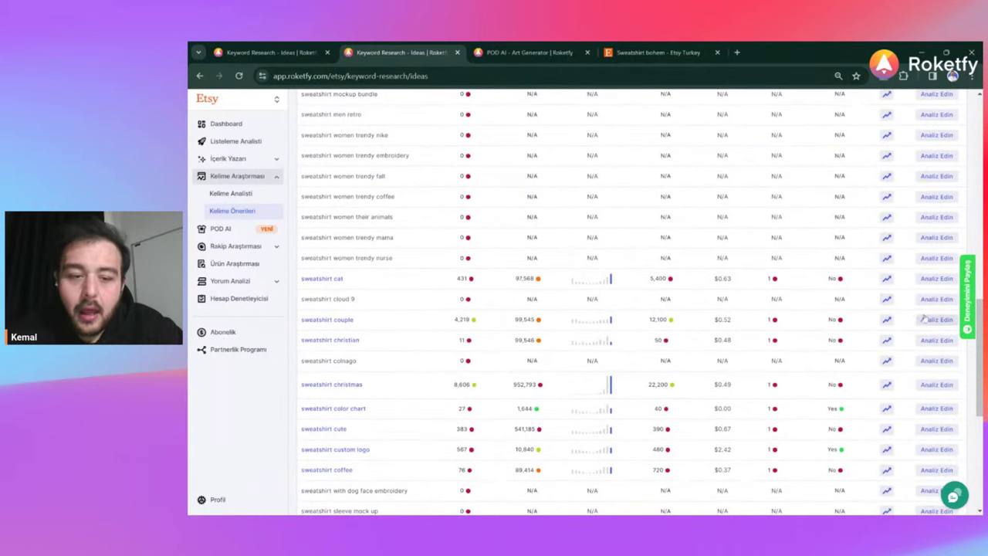
{"action": "left_click", "coordinate": [929, 319]}
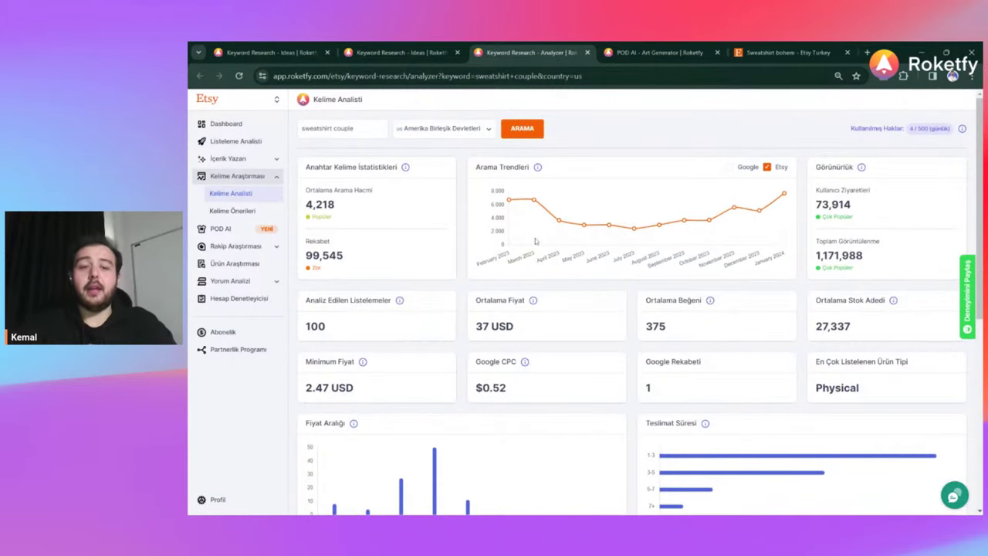
{"action": "scroll", "coordinate": [636, 301], "scroll_direction": "down", "scroll_amount": 1}
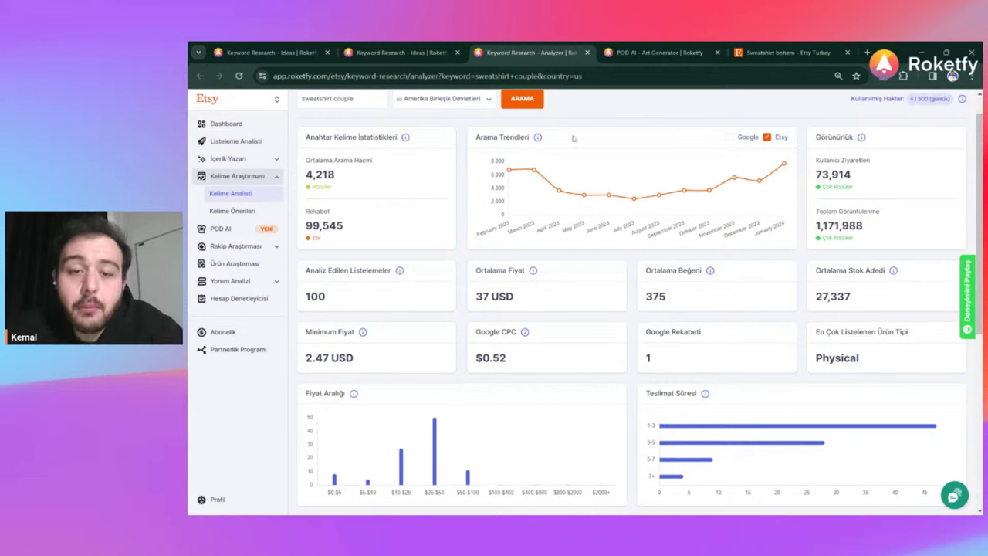
{"action": "mouse_move", "coordinate": [536, 174]}
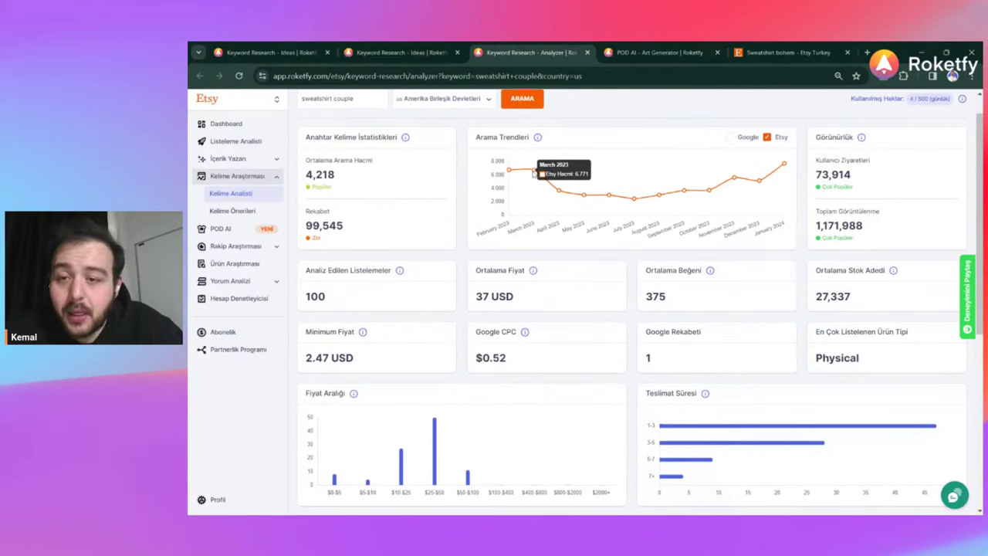
{"action": "mouse_move", "coordinate": [785, 164]}
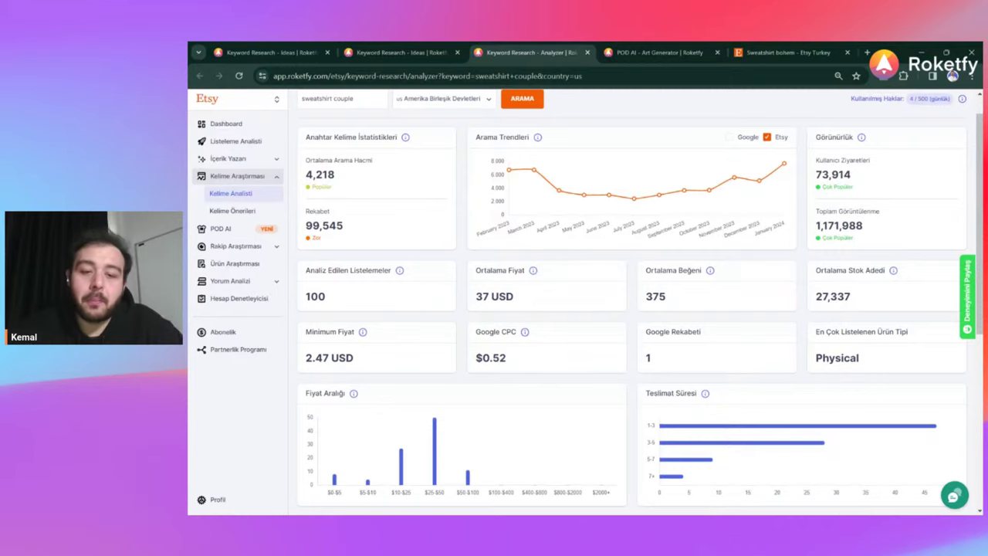
Step: Examine the average price, Google CPC and minimum price figures for the keyword "sweatshirt couple"
{"action": "scroll", "coordinate": [641, 301], "scroll_direction": "down", "scroll_amount": 1}
{"action": "left_click_drag", "start_coordinate": [477, 177], "coordinate": [617, 251]}
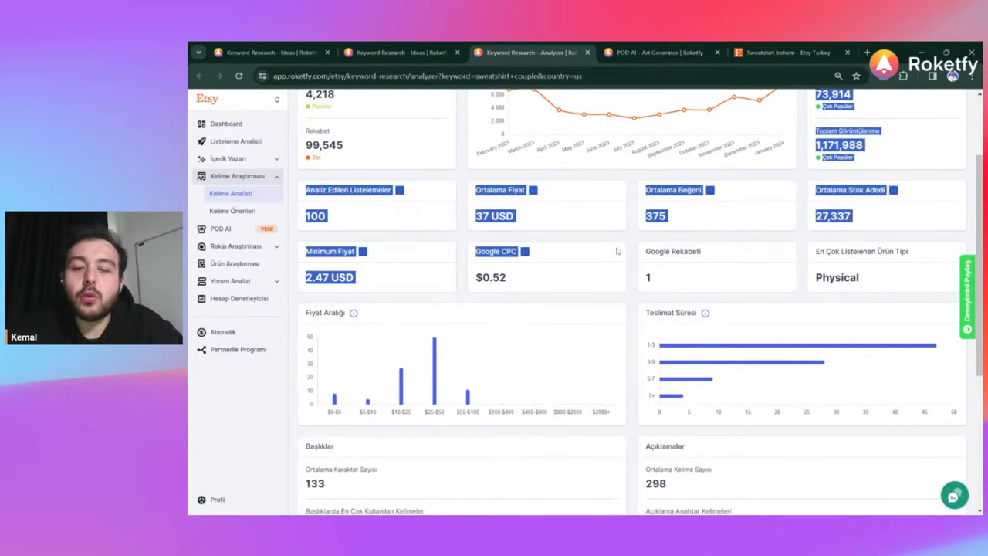
{"action": "left_click", "coordinate": [614, 251]}
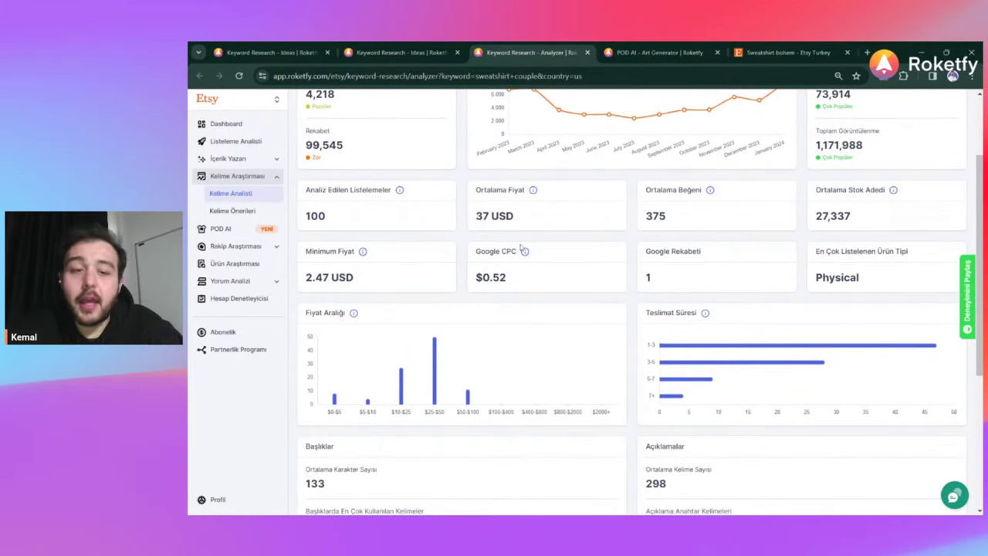
{"action": "left_click_drag", "start_coordinate": [302, 254], "coordinate": [355, 280]}
{"action": "left_click", "coordinate": [356, 279]}
{"action": "scroll", "coordinate": [442, 307], "scroll_direction": "down", "scroll_amount": 1}
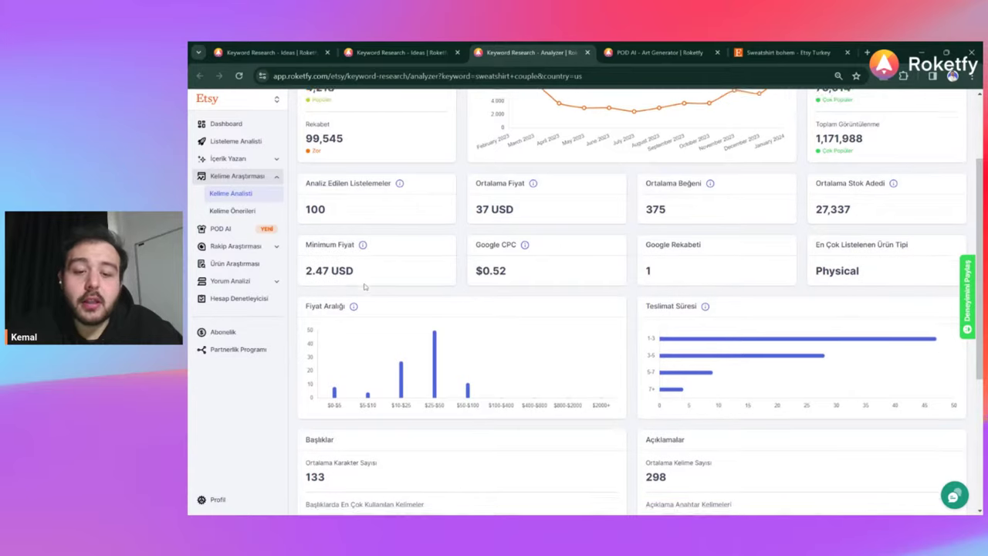
Step: Review the price range chart and the most used title words, description keywords, tags, materials and categories for "sweatshirt couple"
{"action": "mouse_move", "coordinate": [437, 309]}
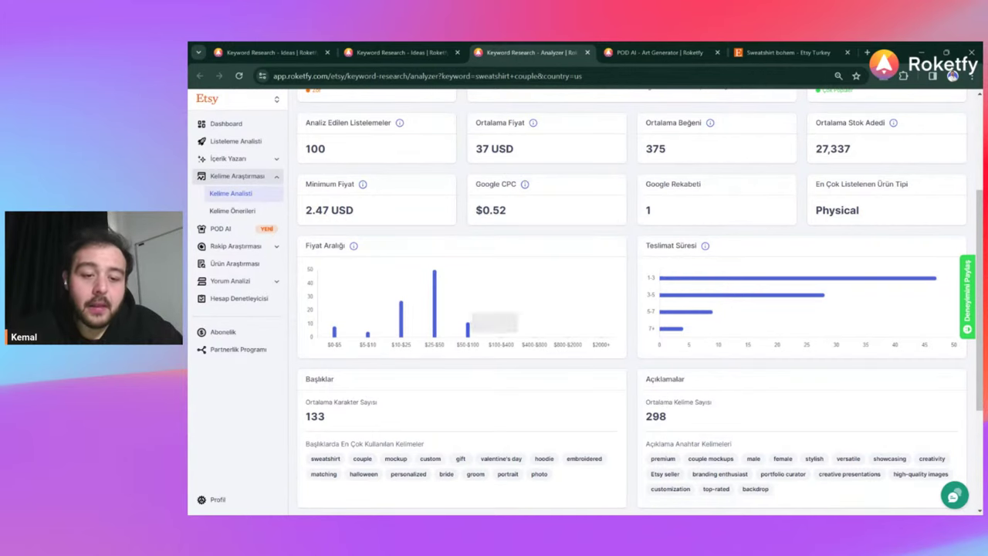
{"action": "scroll", "coordinate": [403, 328], "scroll_direction": "down", "scroll_amount": 2}
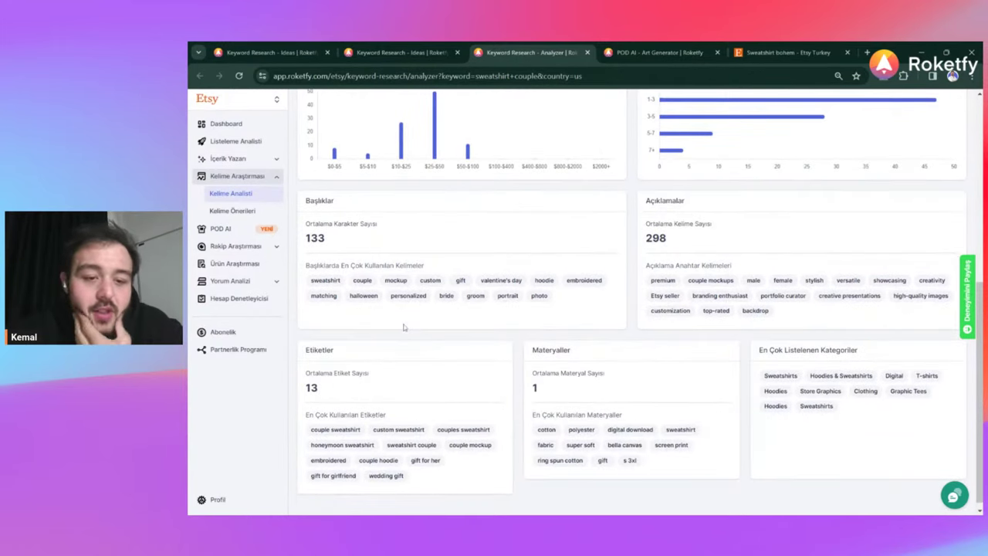
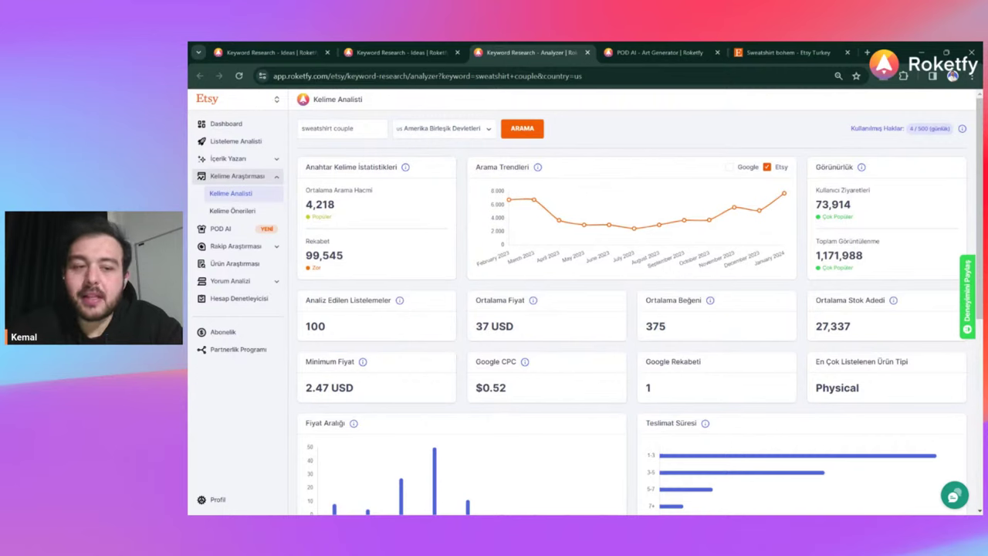
{"action": "scroll", "coordinate": [450, 275], "scroll_direction": "down", "scroll_amount": 4}
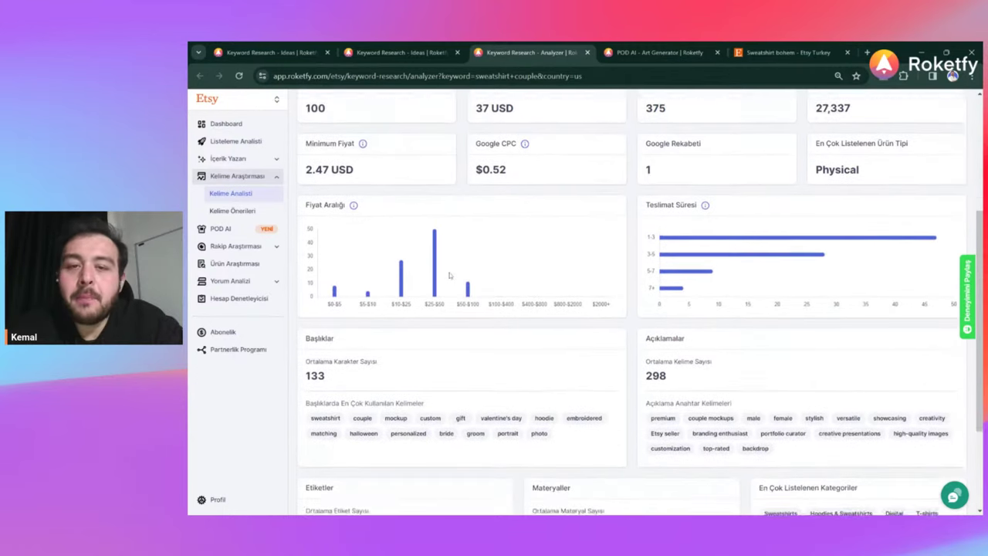
{"action": "scroll", "coordinate": [449, 275], "scroll_direction": "up", "scroll_amount": 4}
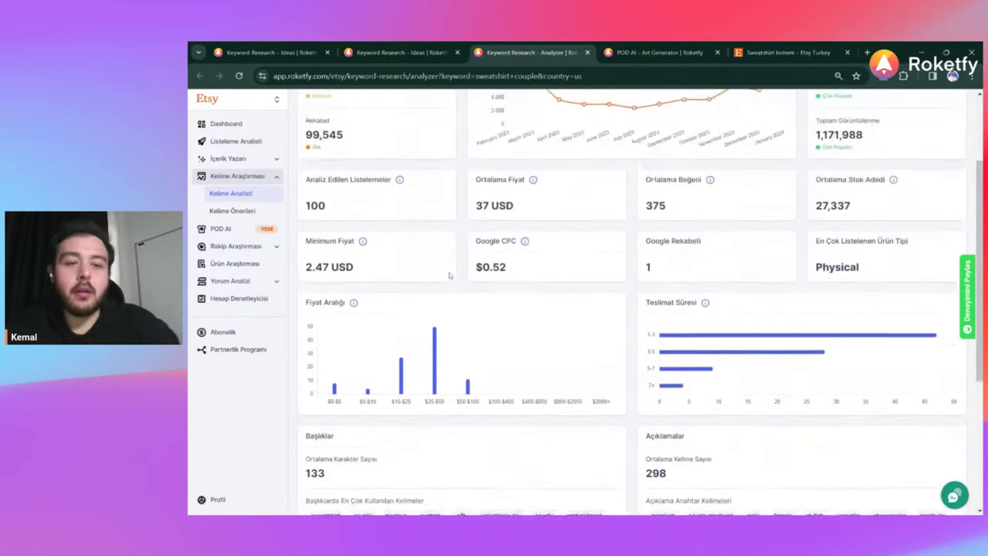
Step: Copy the keyword "sweatshirt couple" from the analyzer and search for it on Etsy
{"action": "triple_click", "coordinate": [340, 128]}
{"action": "key", "text": "ctrl+c"}
{"action": "left_click", "coordinate": [788, 52]}
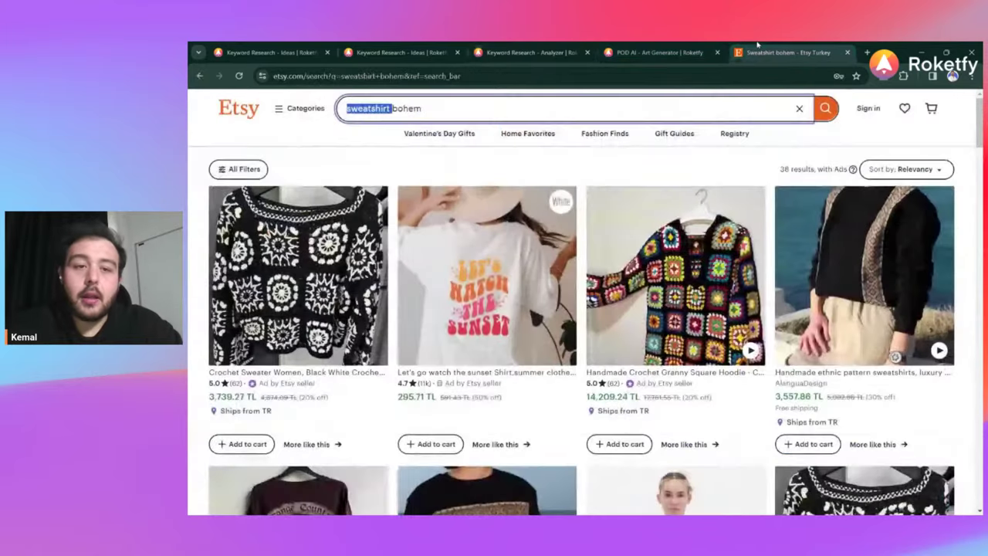
{"action": "triple_click", "coordinate": [384, 108]}
{"action": "key", "text": "ctrl+v"}
{"action": "key", "text": "Return"}
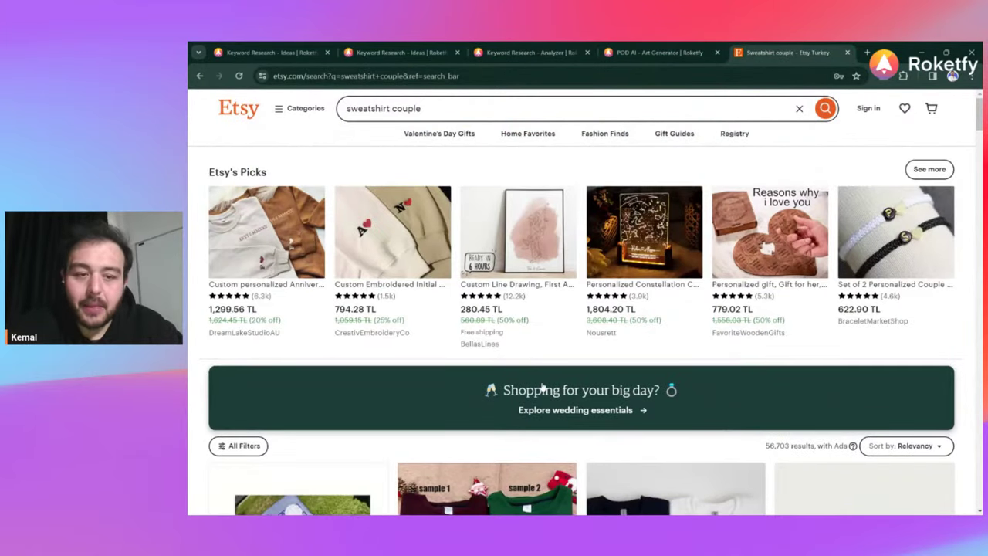
Step: Browse the Etsy results for "sweatshirt couple" and compare the designs, prices, badges and ratings of the competing listings
{"action": "scroll", "coordinate": [542, 388], "scroll_direction": "down", "scroll_amount": 4}
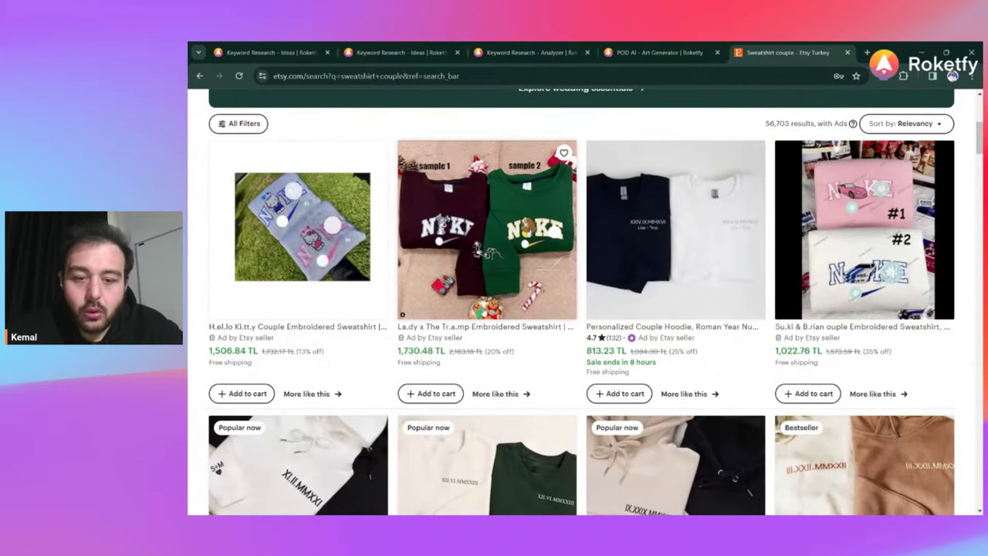
{"action": "scroll", "coordinate": [462, 259], "scroll_direction": "down", "scroll_amount": 2}
{"action": "scroll", "coordinate": [461, 260], "scroll_direction": "up", "scroll_amount": 2}
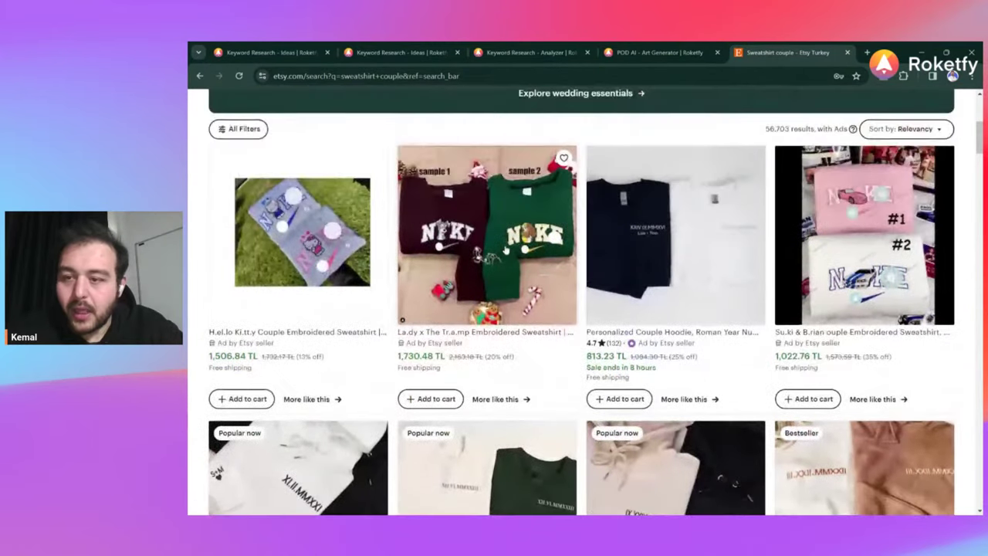
{"action": "scroll", "coordinate": [815, 240], "scroll_direction": "down", "scroll_amount": 7}
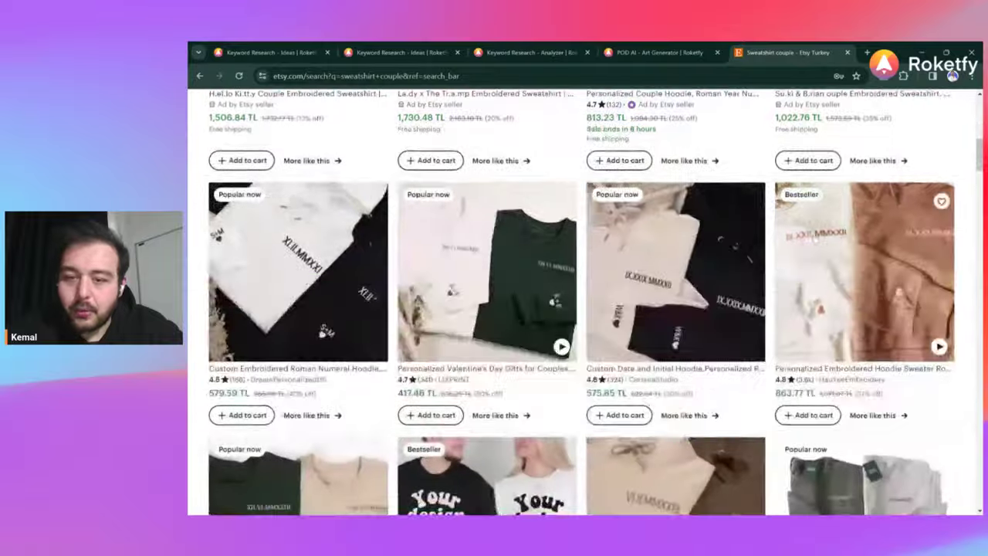
{"action": "scroll", "coordinate": [815, 240], "scroll_direction": "down", "scroll_amount": 3}
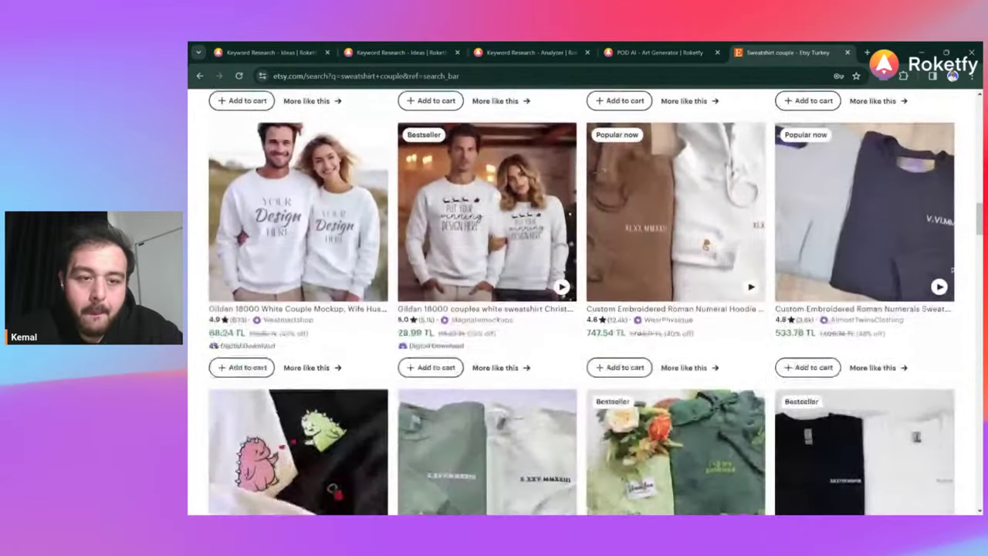
{"action": "scroll", "coordinate": [815, 240], "scroll_direction": "down", "scroll_amount": 3}
{"action": "scroll", "coordinate": [475, 367], "scroll_direction": "up", "scroll_amount": 5}
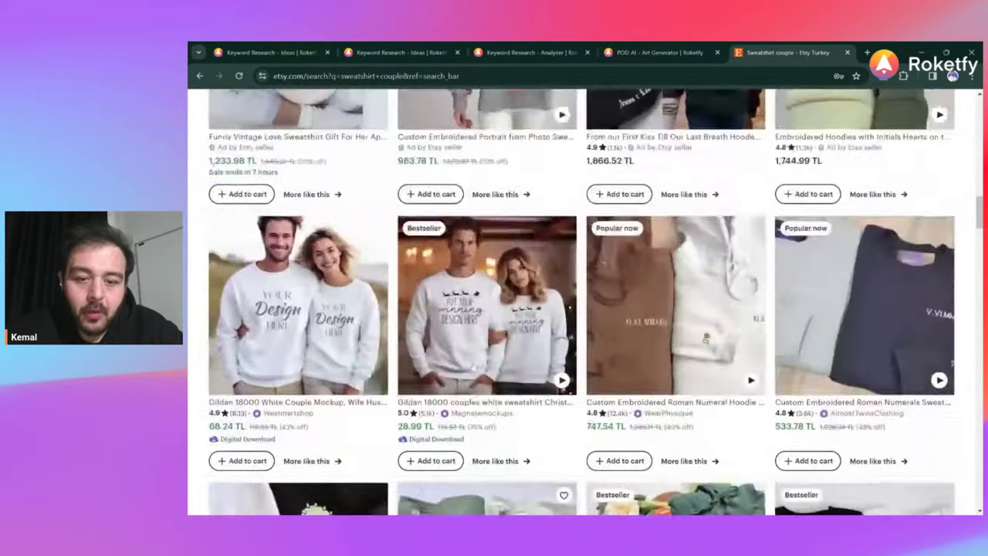
{"action": "scroll", "coordinate": [370, 324], "scroll_direction": "down", "scroll_amount": 3}
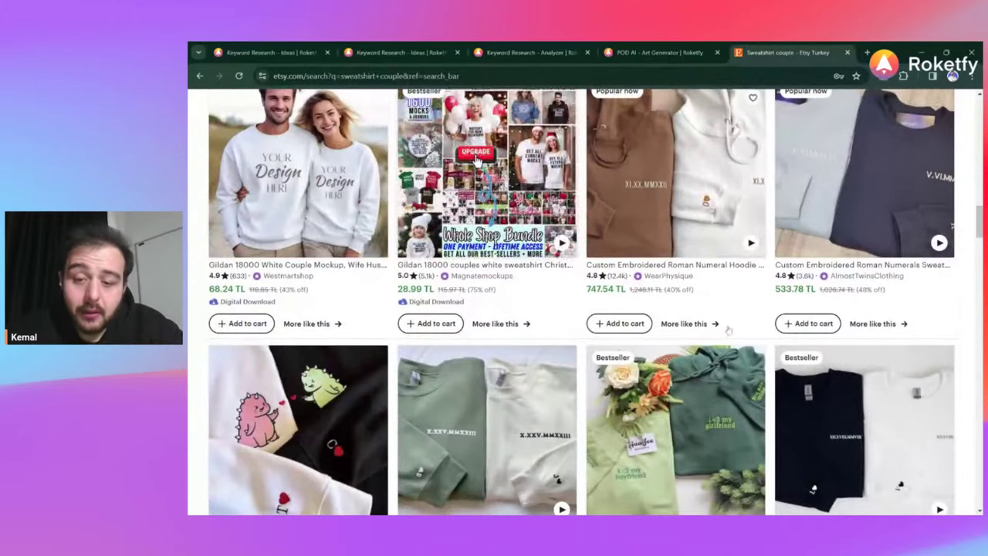
{"action": "scroll", "coordinate": [712, 159], "scroll_direction": "down", "scroll_amount": 3}
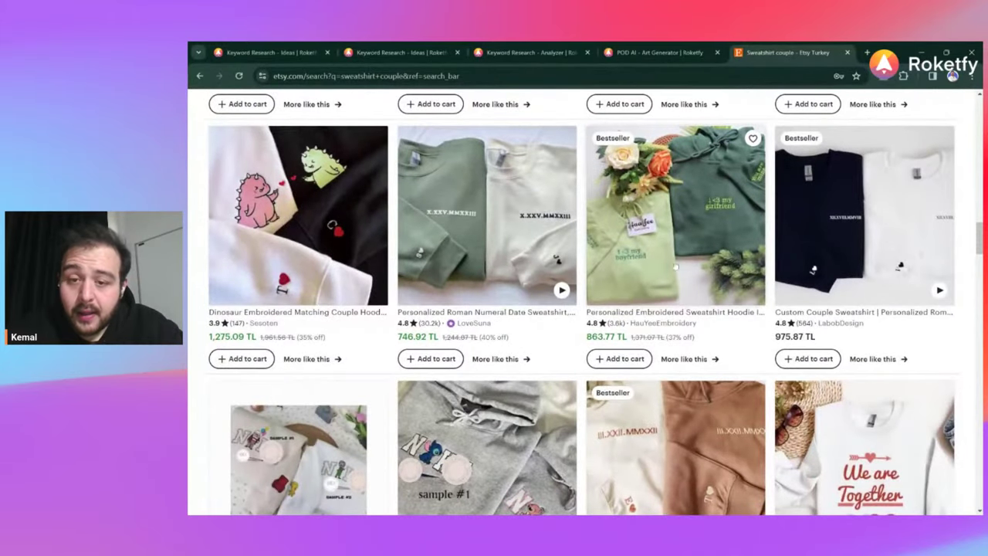
{"action": "scroll", "coordinate": [767, 281], "scroll_direction": "down", "scroll_amount": 6}
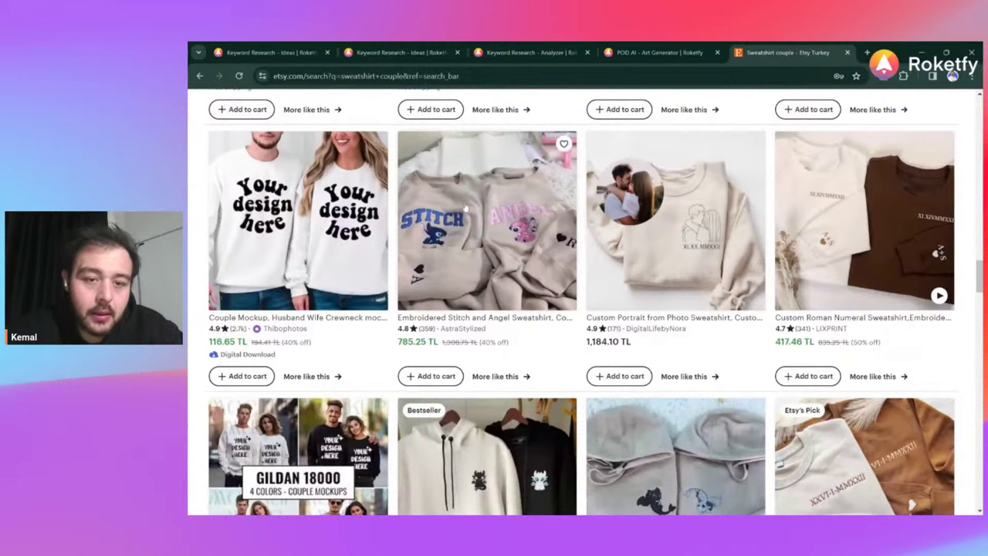
{"action": "scroll", "coordinate": [498, 222], "scroll_direction": "down", "scroll_amount": 3}
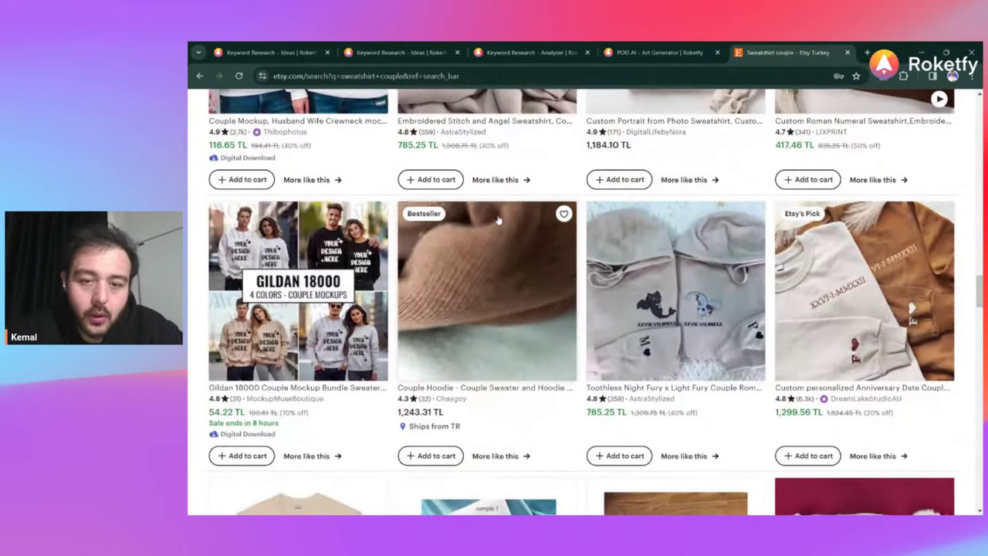
{"action": "scroll", "coordinate": [498, 222], "scroll_direction": "up", "scroll_amount": 2}
{"action": "scroll", "coordinate": [498, 222], "scroll_direction": "down", "scroll_amount": 2}
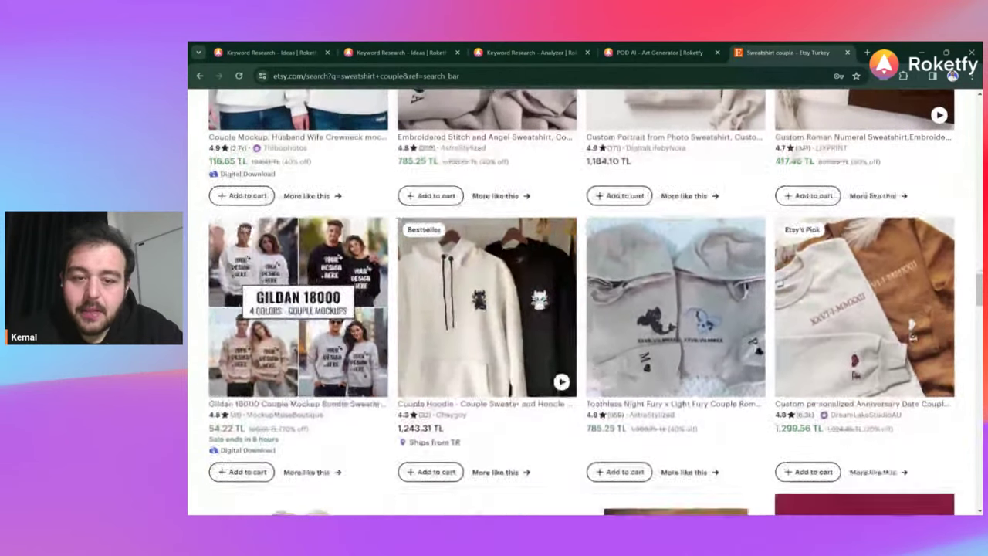
{"action": "scroll", "coordinate": [498, 221], "scroll_direction": "down", "scroll_amount": 5}
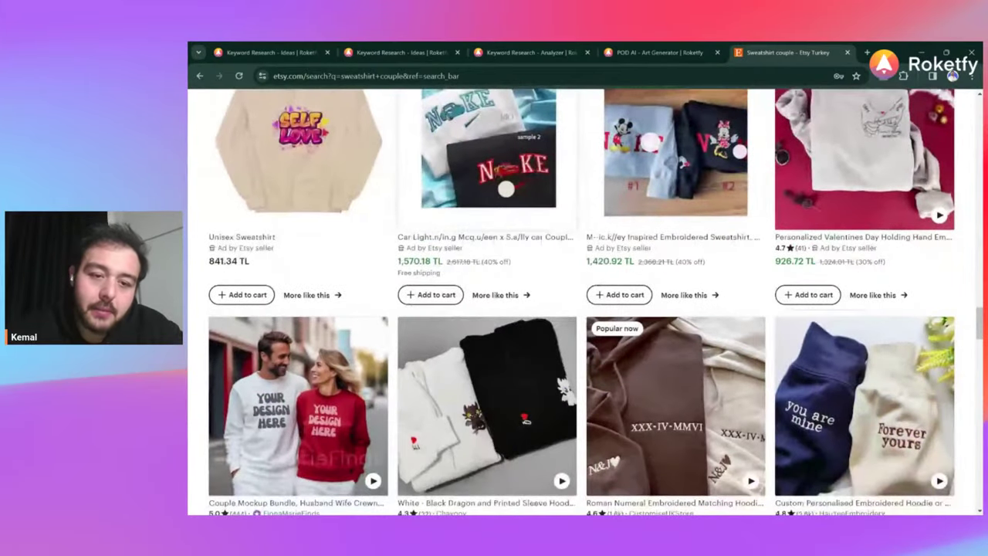
{"action": "scroll", "coordinate": [461, 185], "scroll_direction": "up", "scroll_amount": 1}
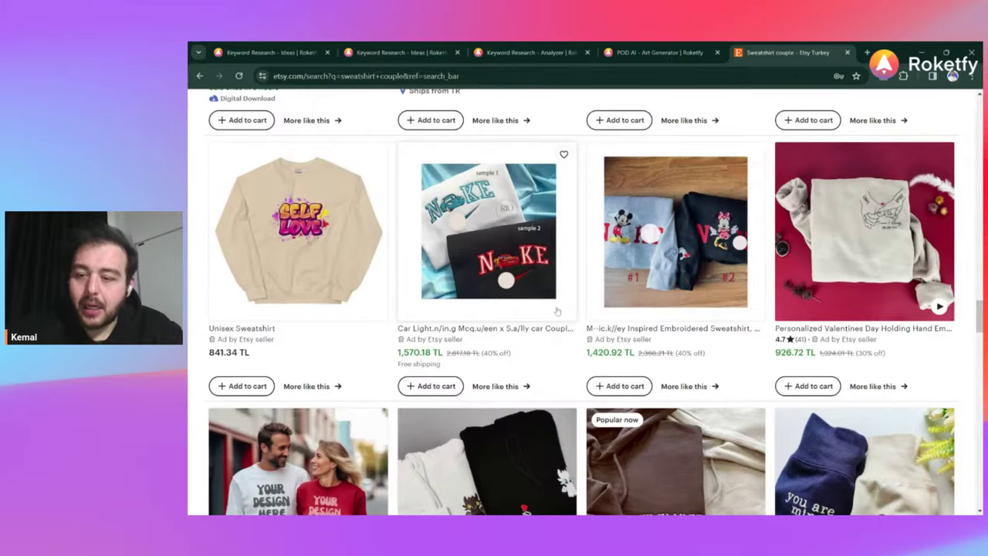
{"action": "scroll", "coordinate": [557, 311], "scroll_direction": "down", "scroll_amount": 6}
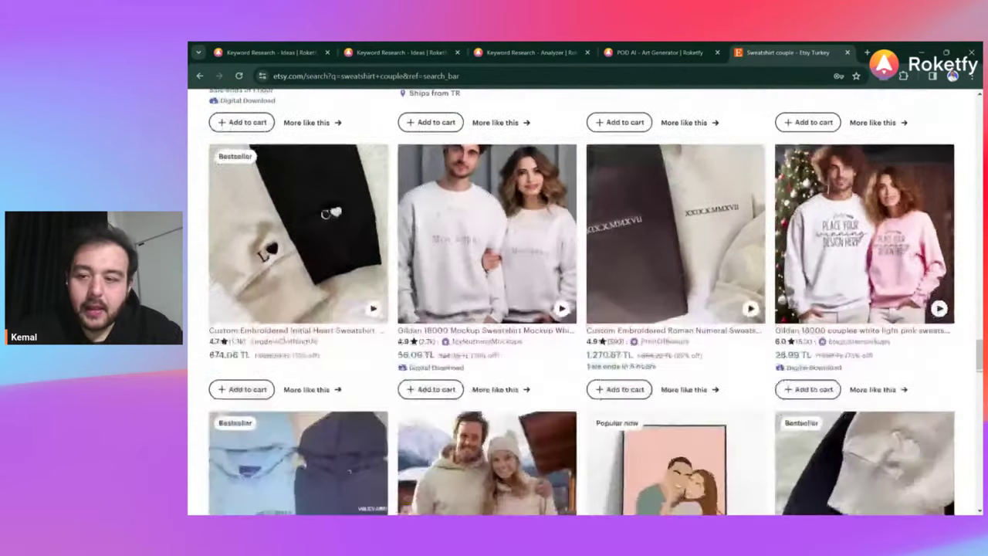
{"action": "scroll", "coordinate": [494, 455], "scroll_direction": "down", "scroll_amount": 3}
{"action": "scroll", "coordinate": [494, 456], "scroll_direction": "up", "scroll_amount": 2}
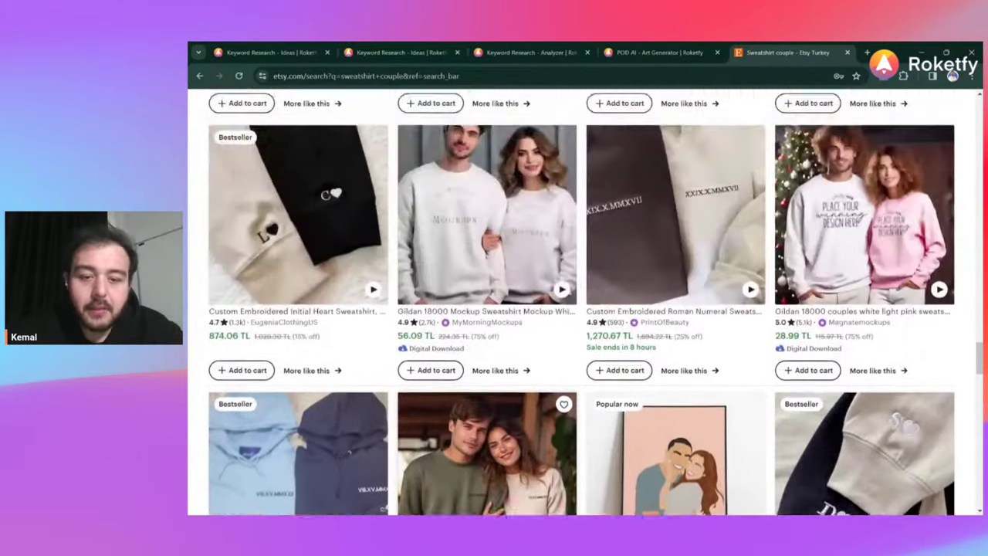
{"action": "scroll", "coordinate": [585, 301], "scroll_direction": "up", "scroll_amount": 7}
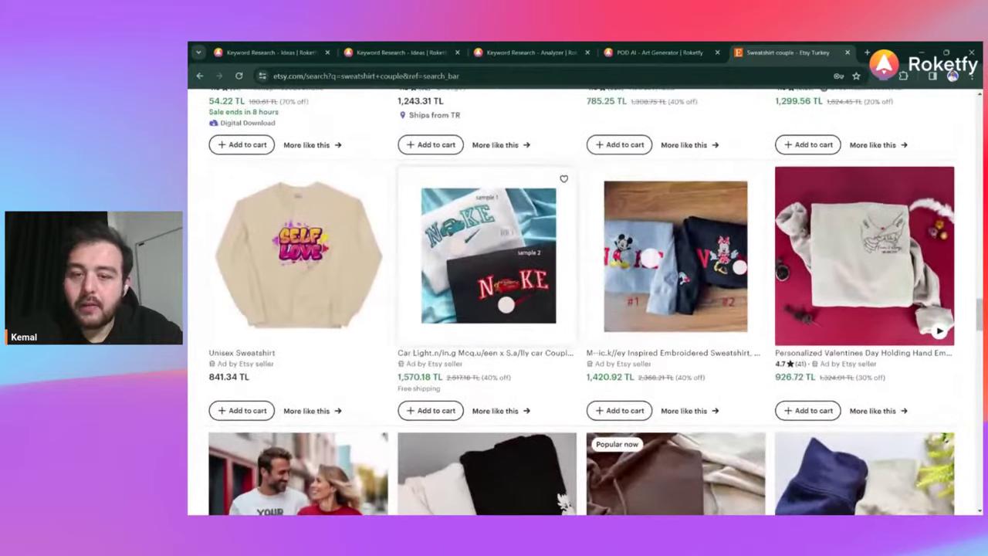
Step: Open the Lightning McQueen x Sally car couple sweatshirt listing and examine its title, personalization, shipping and shop details
{"action": "left_click", "coordinate": [476, 258]}
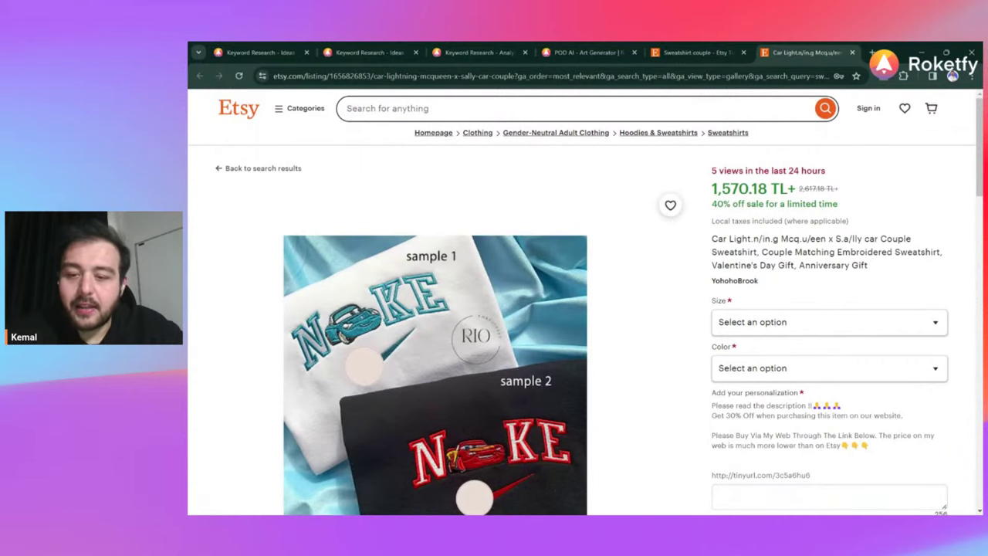
{"action": "scroll", "coordinate": [681, 267], "scroll_direction": "down", "scroll_amount": 2}
{"action": "scroll", "coordinate": [680, 267], "scroll_direction": "up", "scroll_amount": 2}
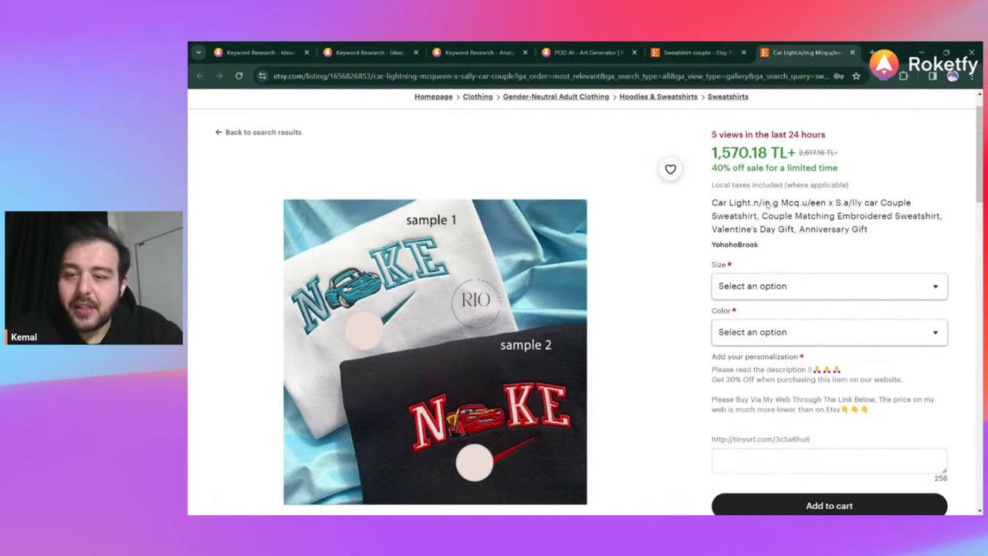
{"action": "triple_click", "coordinate": [766, 203]}
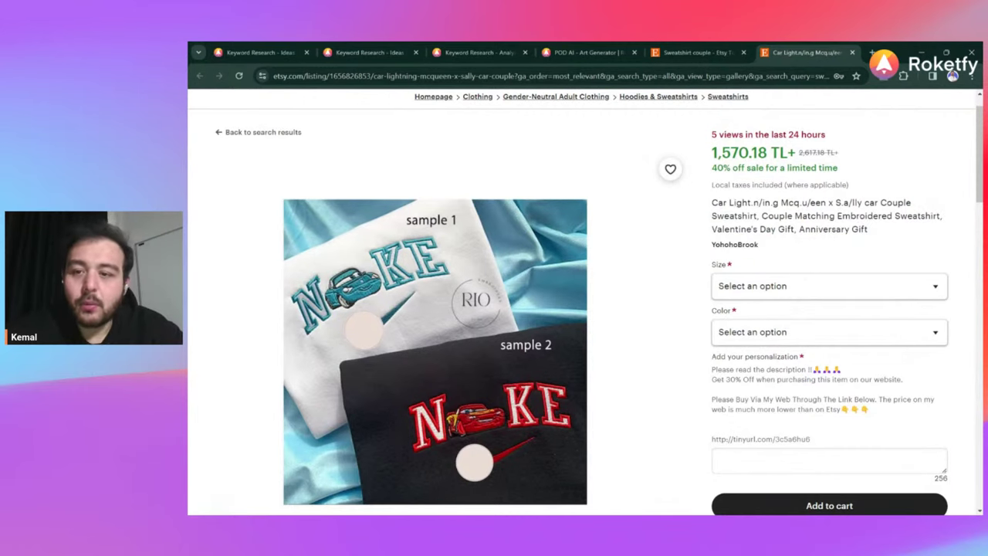
{"action": "scroll", "coordinate": [680, 268], "scroll_direction": "down", "scroll_amount": 2}
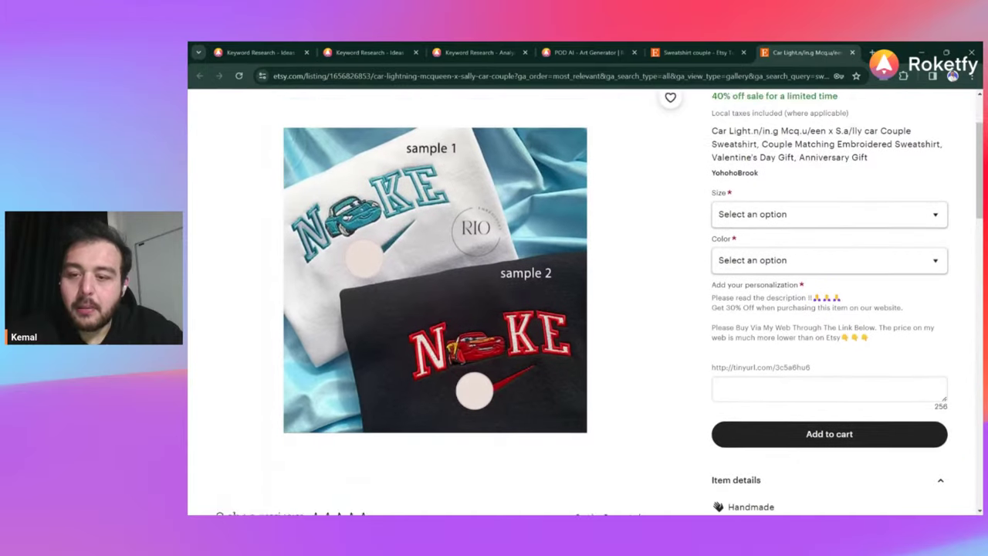
{"action": "scroll", "coordinate": [582, 302], "scroll_direction": "down", "scroll_amount": 6}
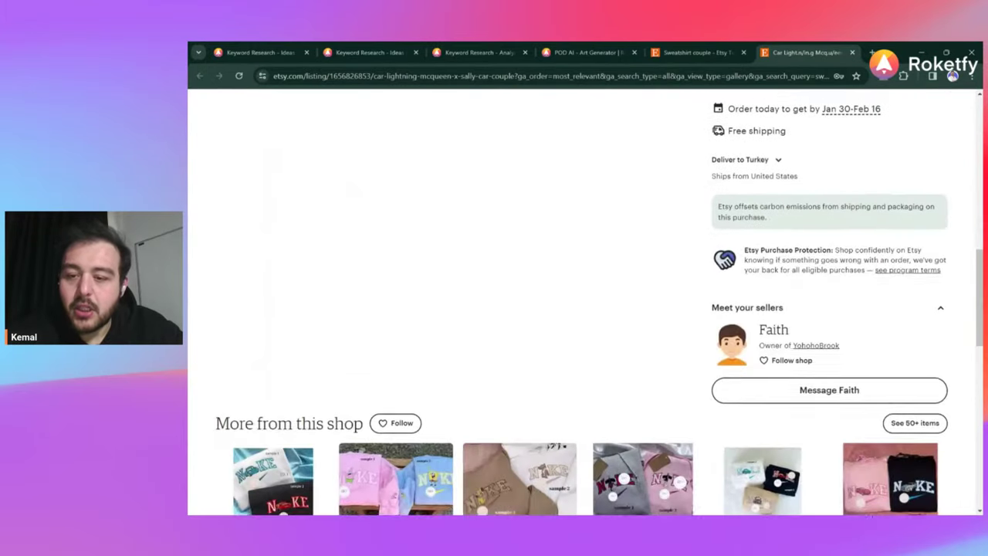
Step: Copy the car couple sweatshirt listing's URL and analyze it with Roketfy's competitor product analysis
{"action": "key", "text": "Home"}
{"action": "key", "text": "ctrl+l"}
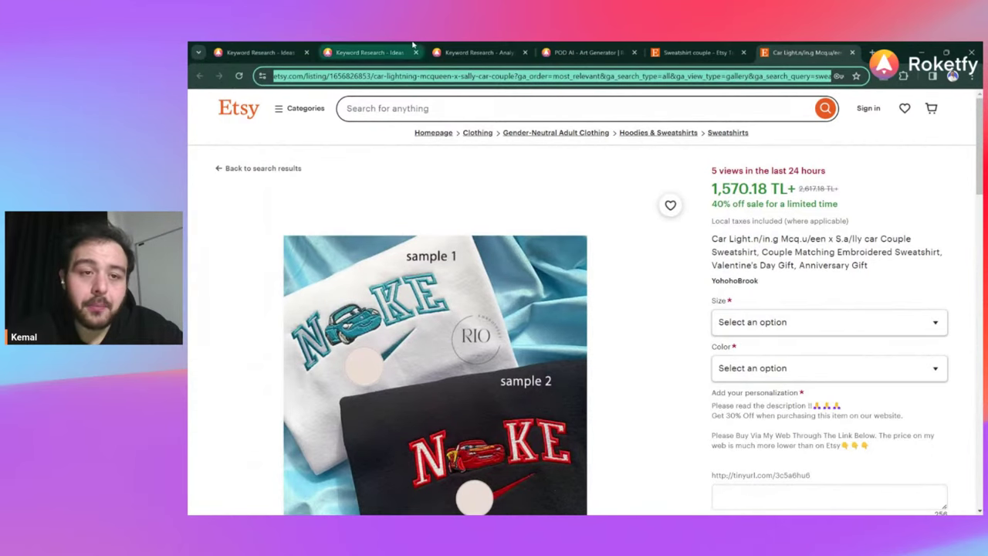
{"action": "left_click", "coordinate": [411, 47]}
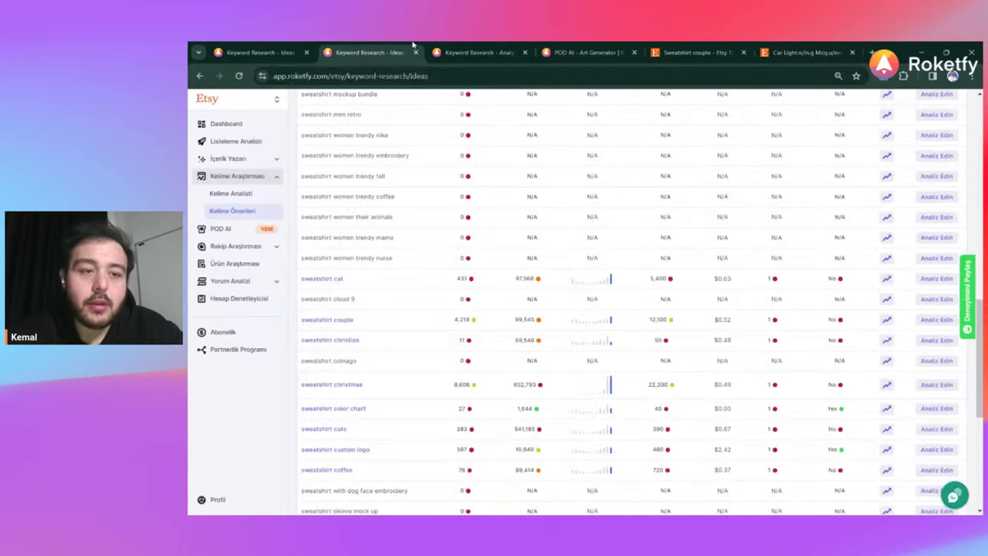
{"action": "left_click", "coordinate": [256, 247]}
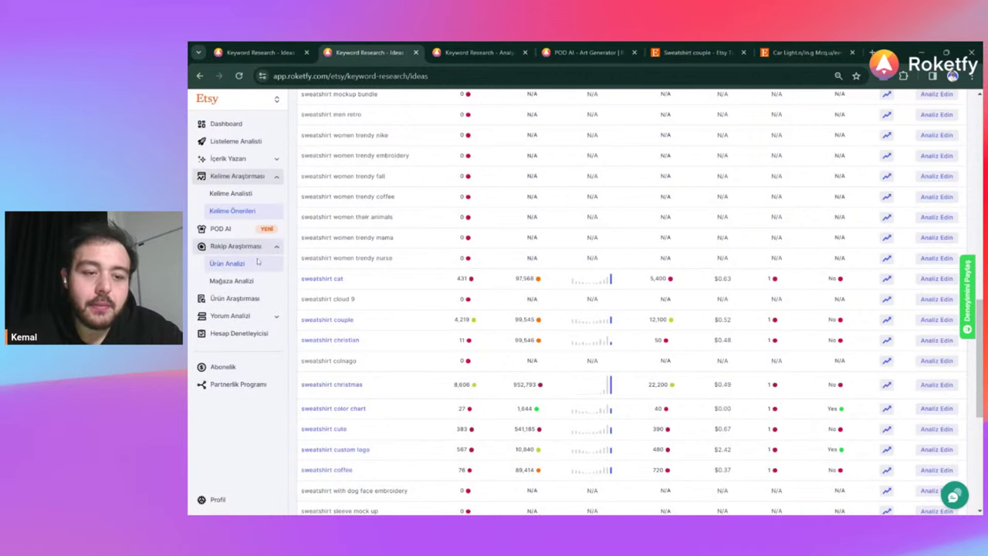
{"action": "left_click", "coordinate": [258, 263]}
{"action": "left_click", "coordinate": [437, 51]}
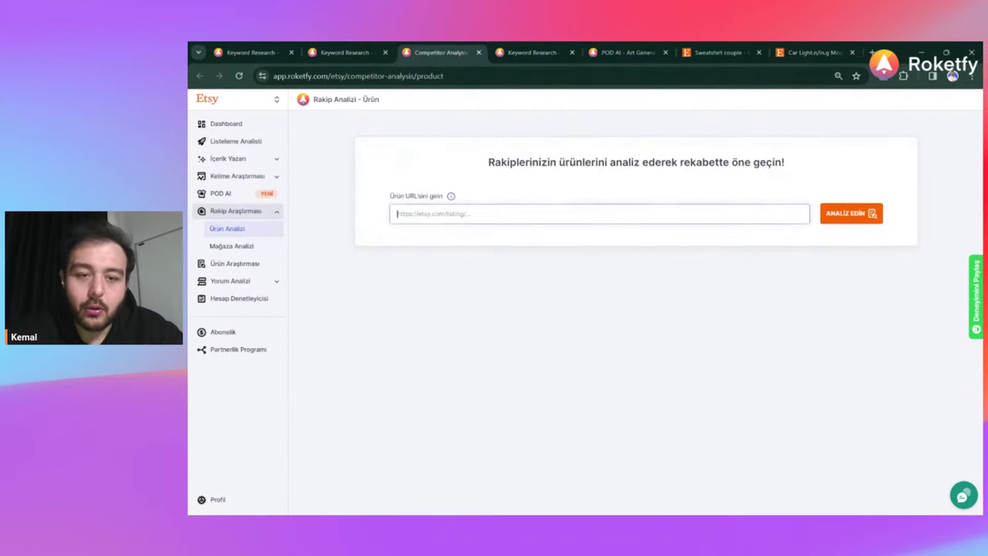
{"action": "key", "text": "ctrl+v"}
{"action": "left_click", "coordinate": [836, 214]}
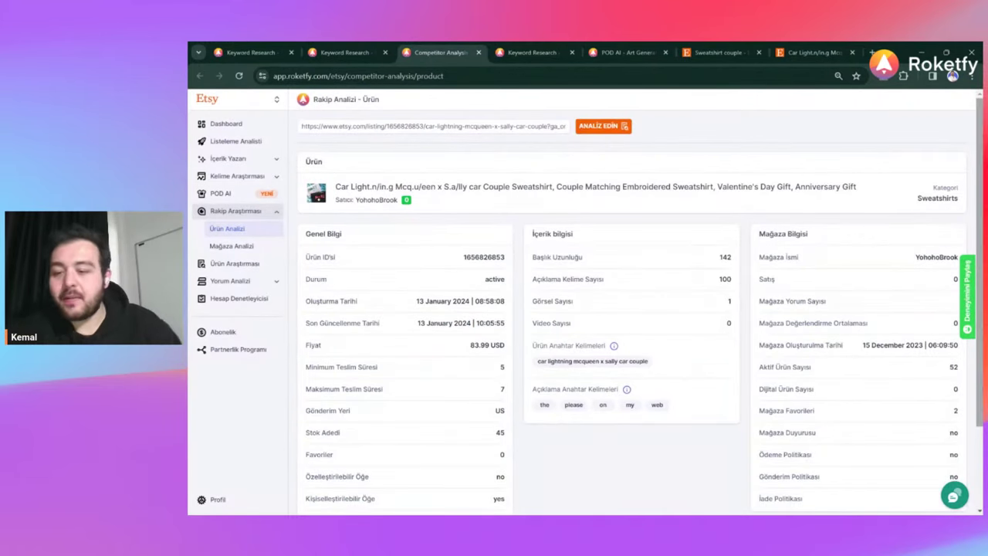
Step: Review the general, content and shop information in the product analysis of the car couple sweatshirt listing
{"action": "scroll", "coordinate": [632, 302], "scroll_direction": "down", "scroll_amount": 2}
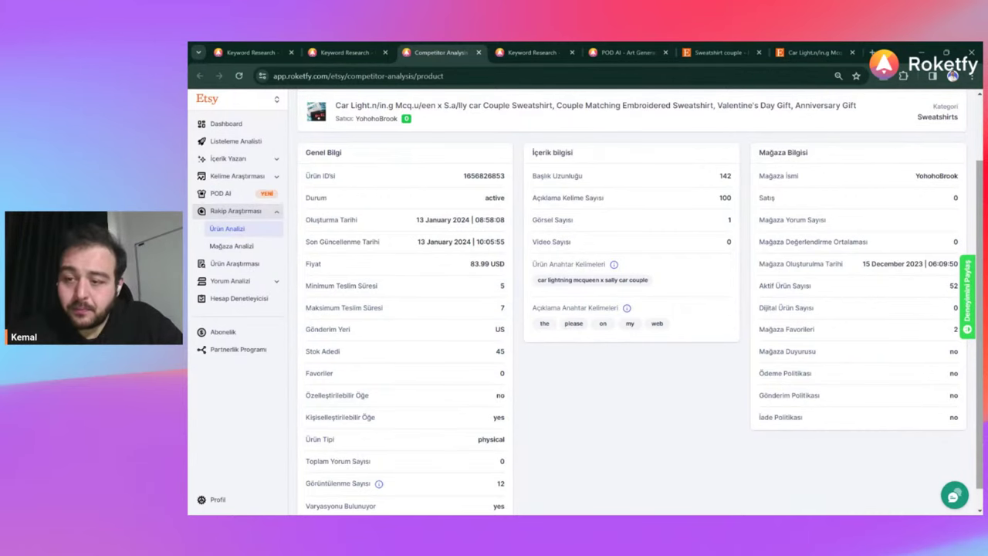
{"action": "scroll", "coordinate": [641, 301], "scroll_direction": "down", "scroll_amount": 1}
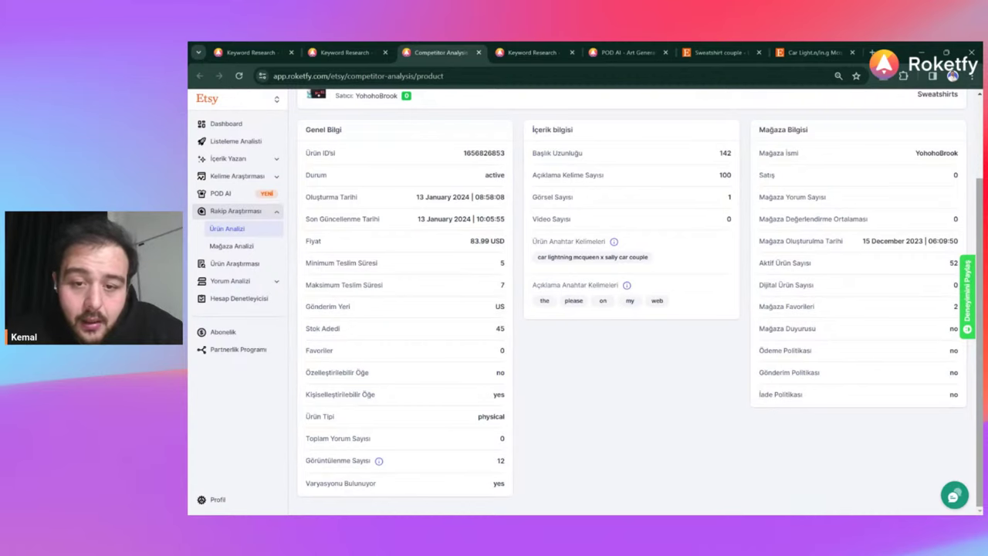
{"action": "scroll", "coordinate": [641, 301], "scroll_direction": "up", "scroll_amount": 1}
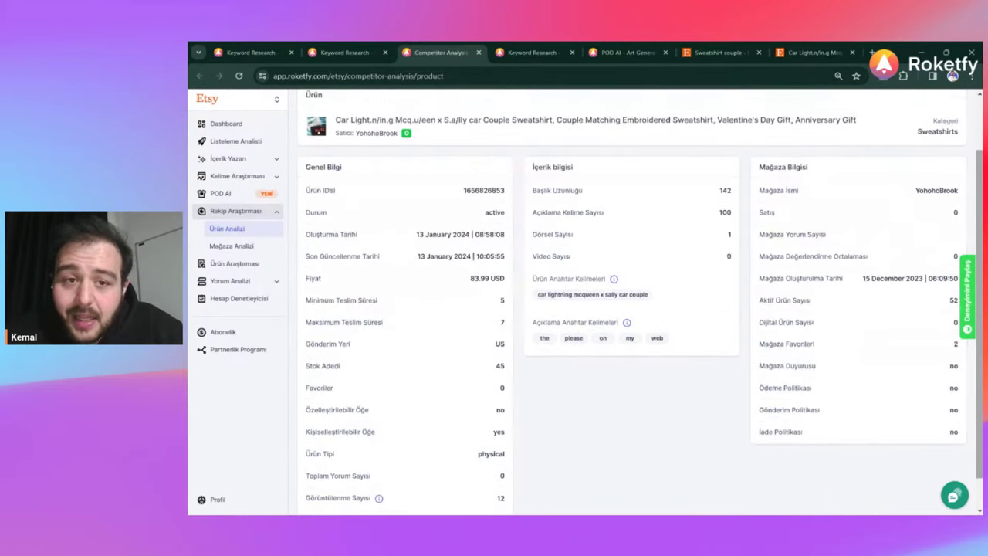
{"action": "scroll", "coordinate": [641, 301], "scroll_direction": "up", "scroll_amount": 1}
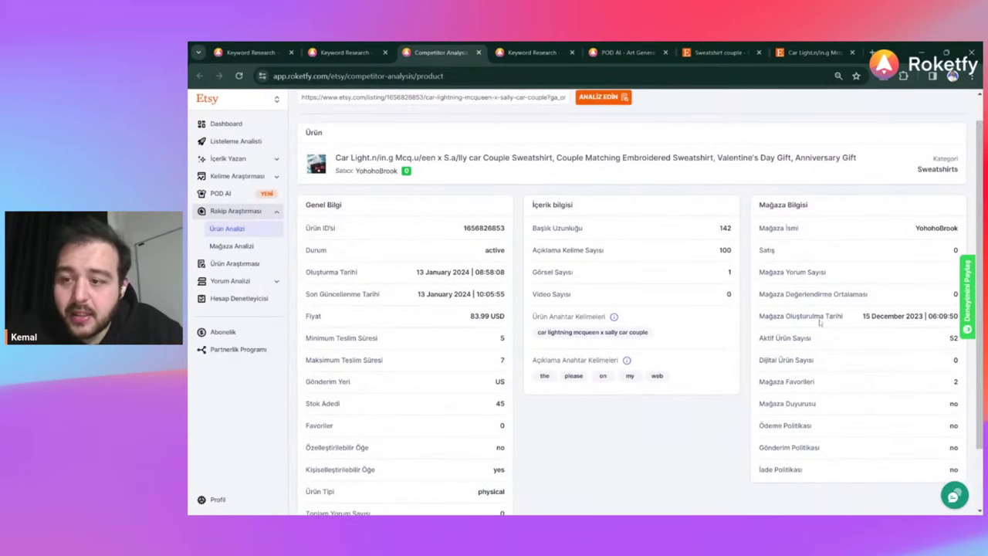
{"action": "scroll", "coordinate": [787, 318], "scroll_direction": "down", "scroll_amount": 1}
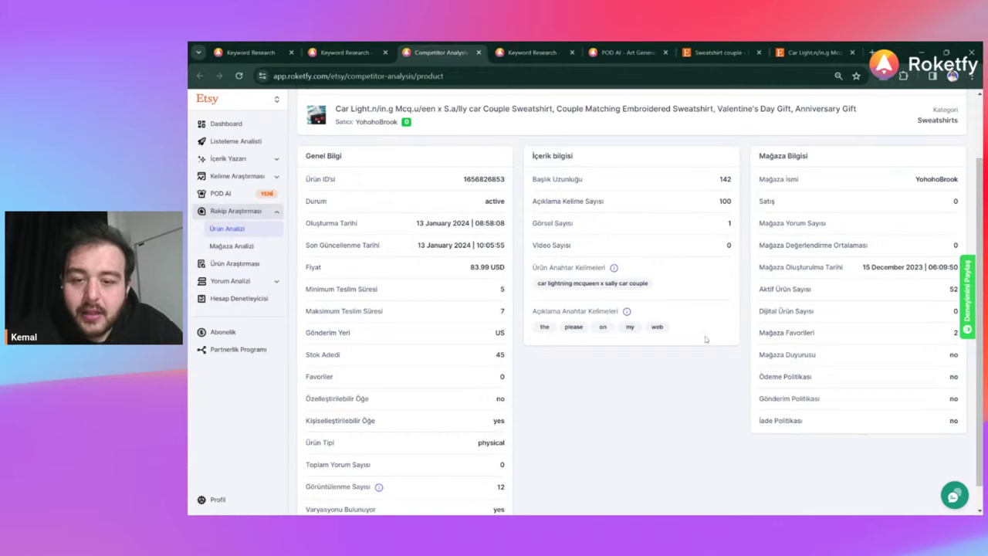
{"action": "scroll", "coordinate": [704, 339], "scroll_direction": "up", "scroll_amount": 1}
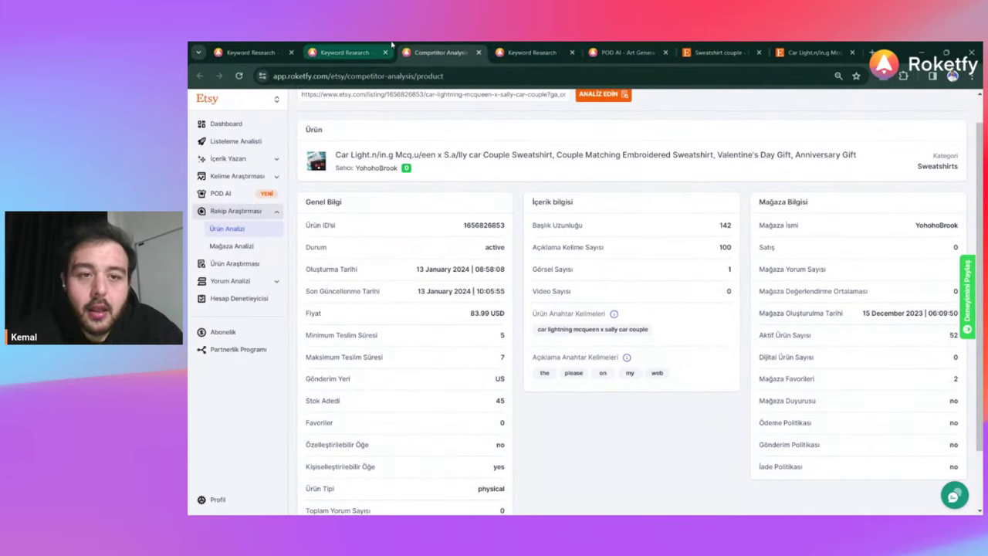
{"action": "left_click", "coordinate": [347, 52]}
{"action": "left_click", "coordinate": [438, 51]}
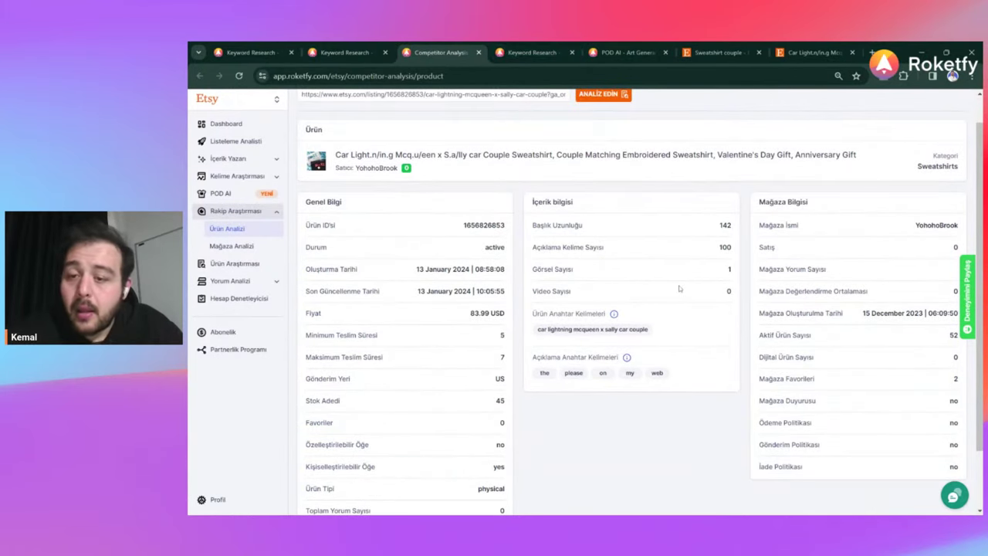
{"action": "scroll", "coordinate": [679, 289], "scroll_direction": "down", "scroll_amount": 2}
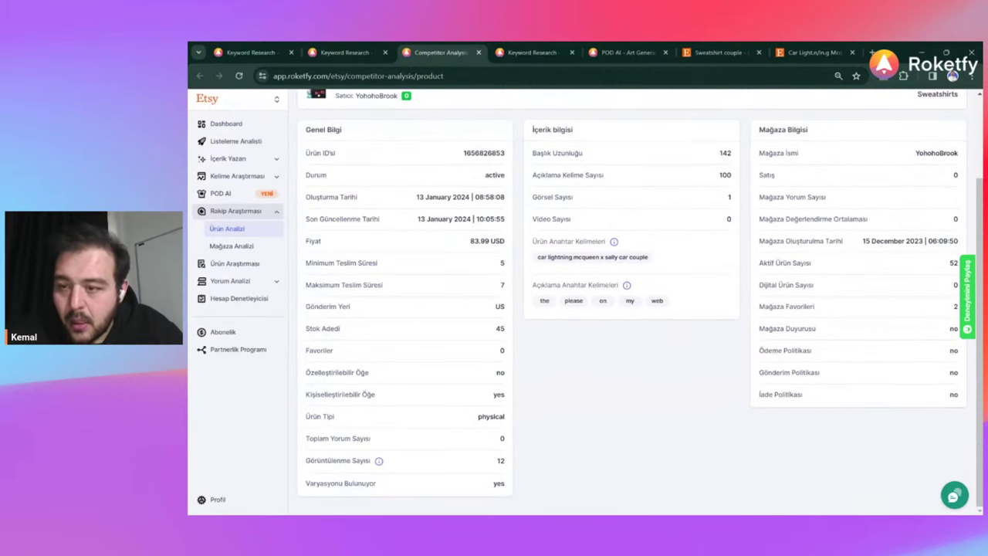
Step: Return to the Etsy results for "sweatshirt couple" and skim the listings further down the page
{"action": "left_click", "coordinate": [383, 48]}
{"action": "left_click", "coordinate": [257, 47]}
{"action": "left_click", "coordinate": [622, 46]}
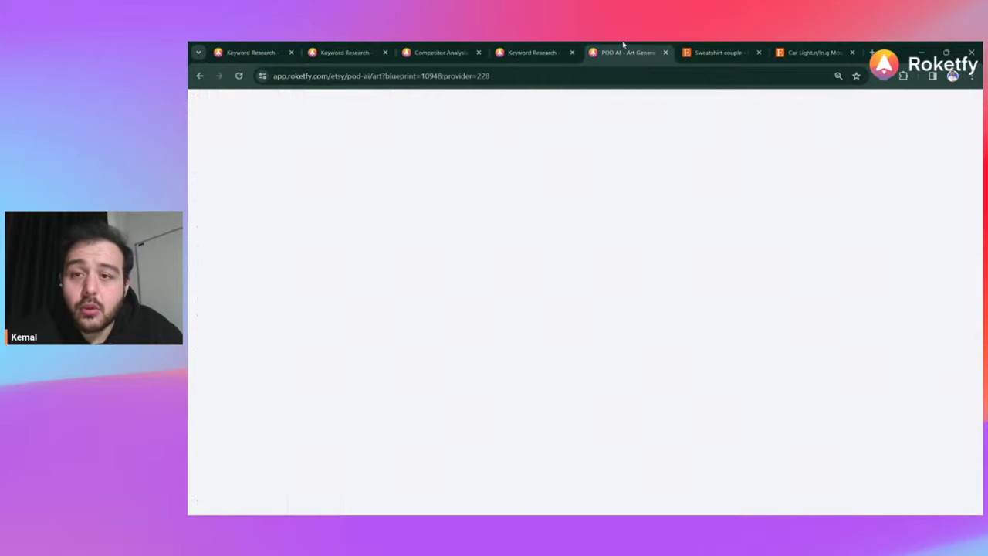
{"action": "left_click", "coordinate": [762, 47]}
{"action": "scroll", "coordinate": [691, 236], "scroll_direction": "down", "scroll_amount": 3}
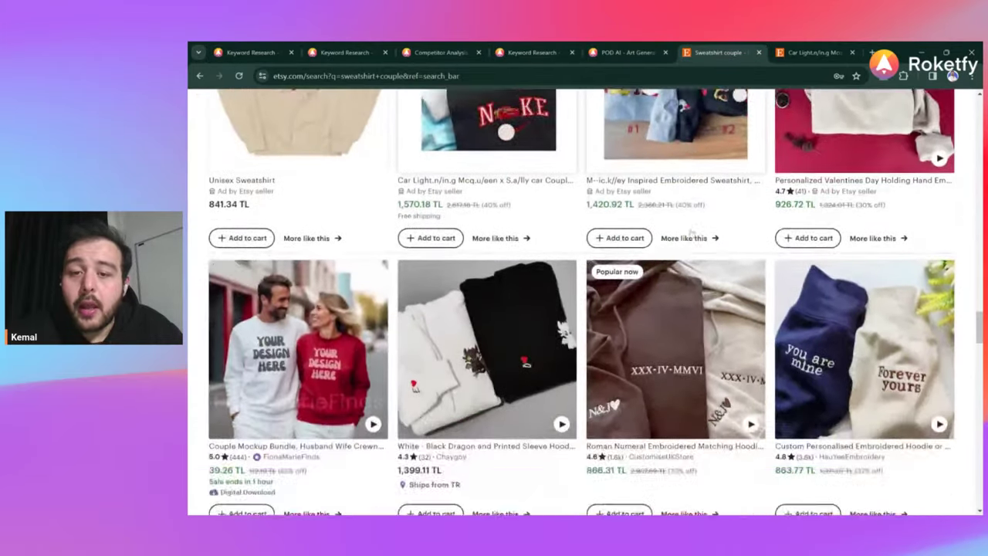
{"action": "scroll", "coordinate": [692, 234], "scroll_direction": "down", "scroll_amount": 20}
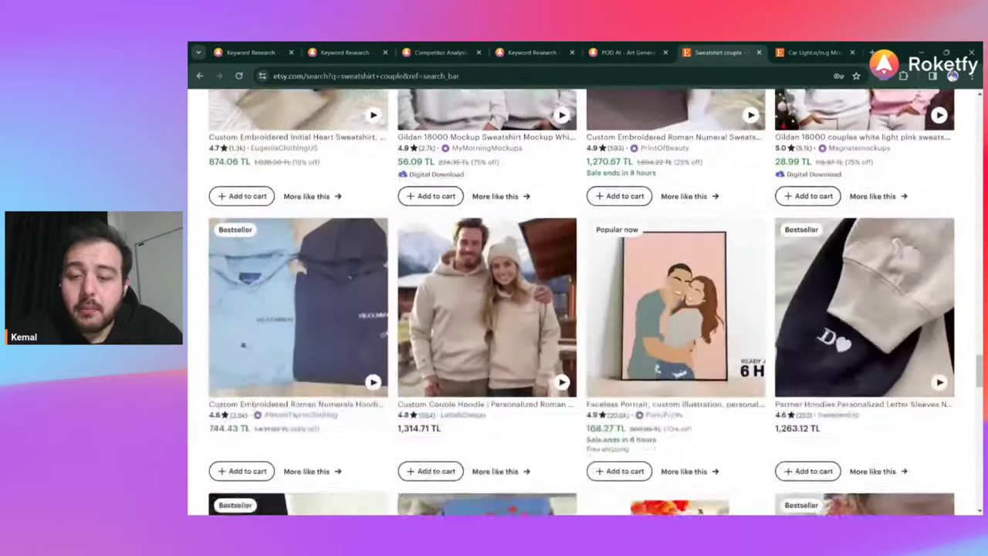
{"action": "scroll", "coordinate": [565, 311], "scroll_direction": "down", "scroll_amount": 1}
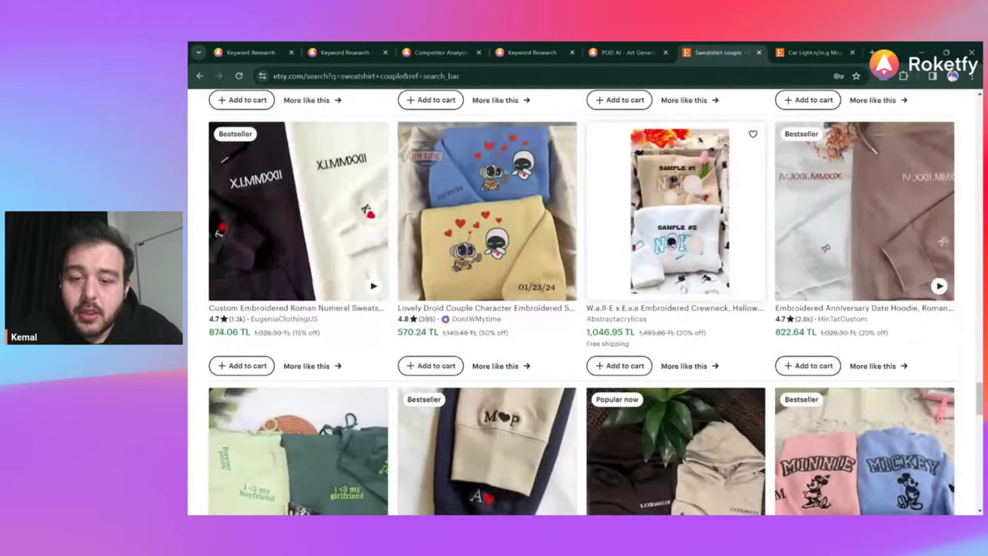
{"action": "scroll", "coordinate": [565, 310], "scroll_direction": "down", "scroll_amount": 20}
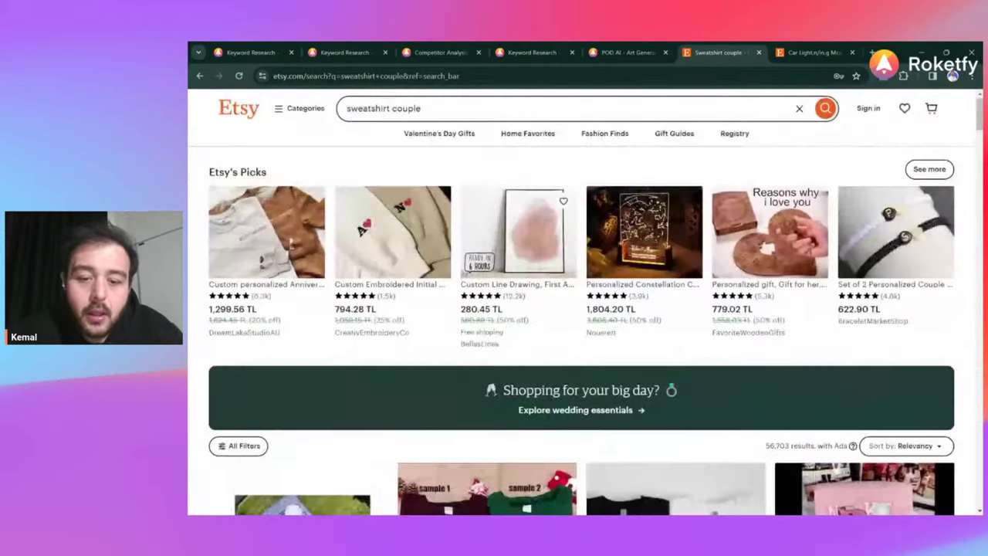
Step: Compare the "sweatshirt couple" listings from the start of the Etsy results, checking Roman numeral designs, mockups, badges, prices and ratings
{"action": "scroll", "coordinate": [582, 301], "scroll_direction": "down", "scroll_amount": 5}
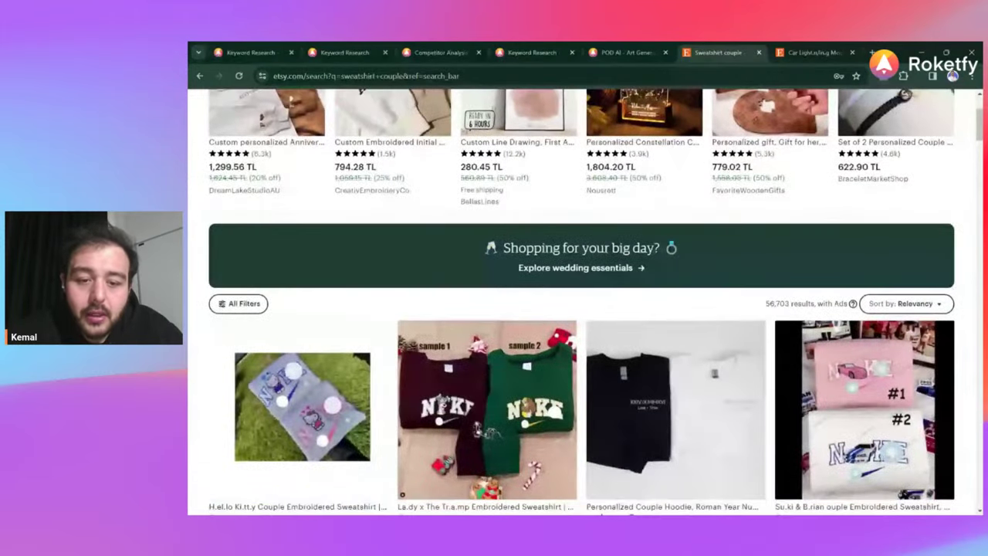
{"action": "scroll", "coordinate": [582, 301], "scroll_direction": "down", "scroll_amount": 3}
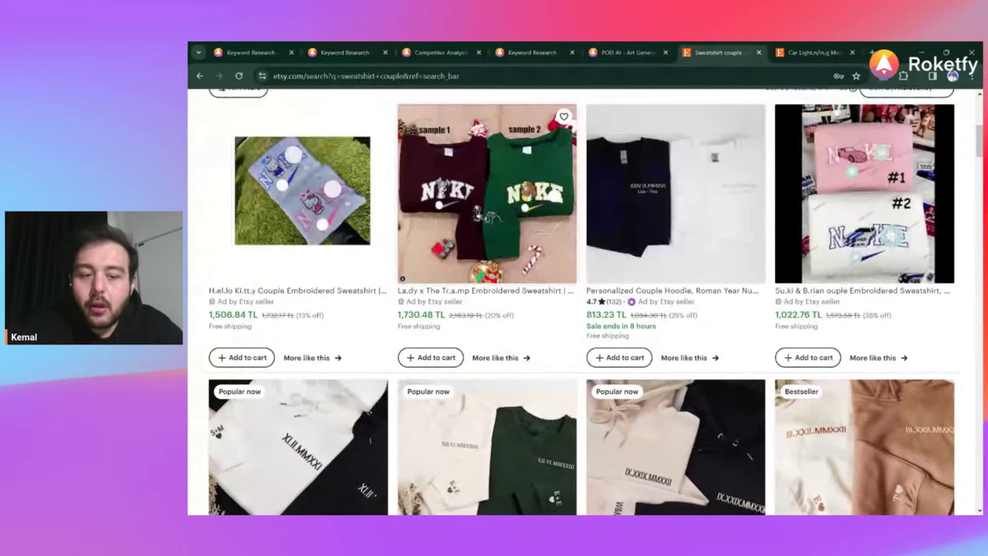
{"action": "scroll", "coordinate": [583, 301], "scroll_direction": "down", "scroll_amount": 3}
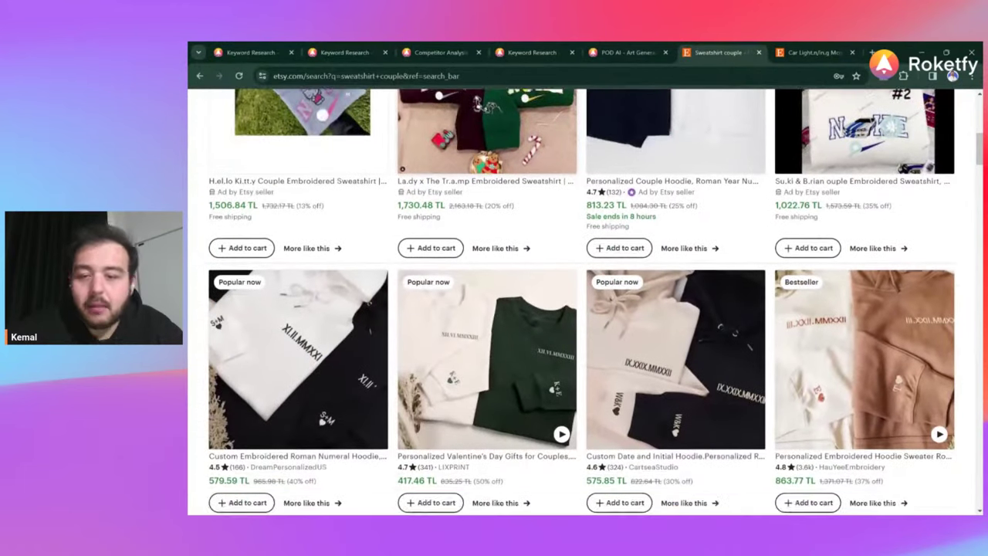
{"action": "scroll", "coordinate": [553, 150], "scroll_direction": "down", "scroll_amount": 2}
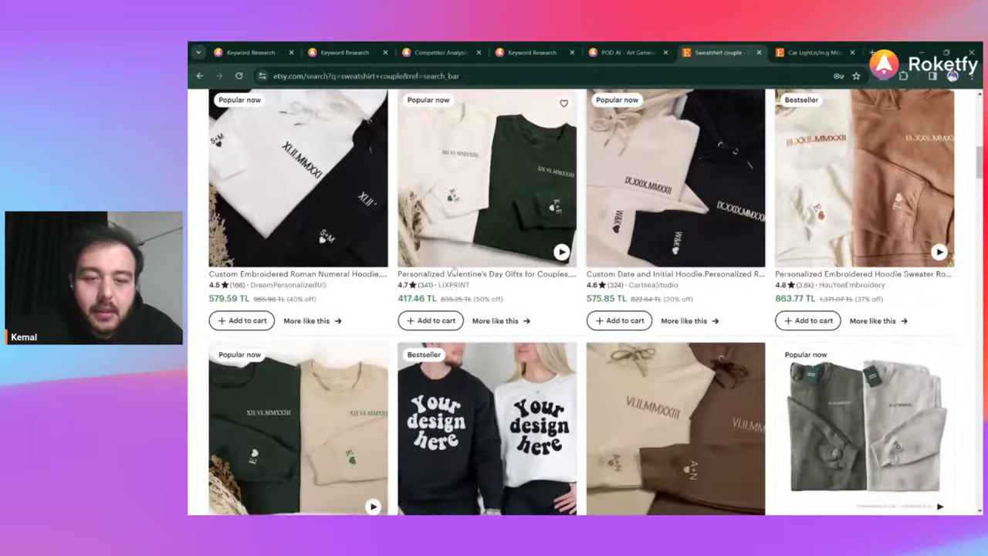
{"action": "scroll", "coordinate": [689, 224], "scroll_direction": "down", "scroll_amount": 2}
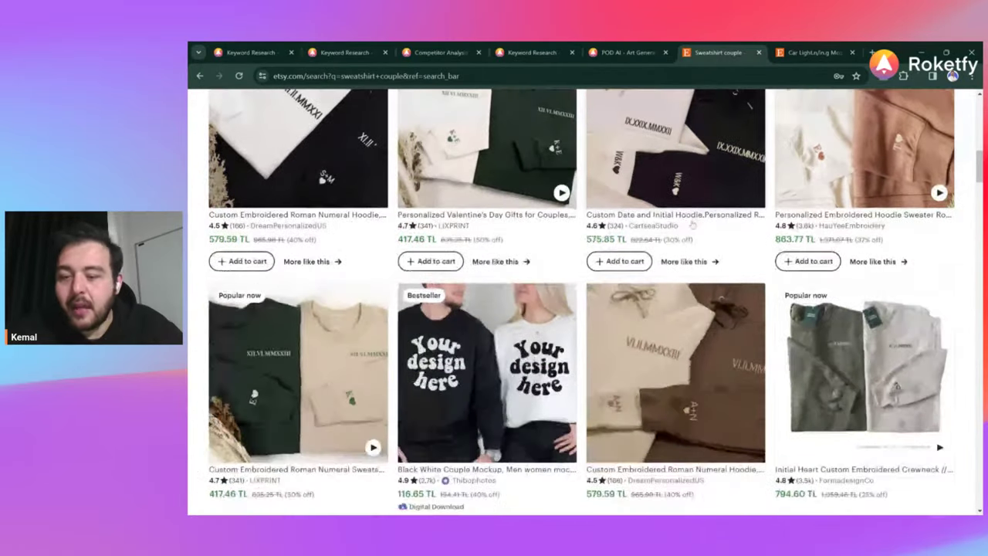
{"action": "scroll", "coordinate": [684, 153], "scroll_direction": "down", "scroll_amount": 2}
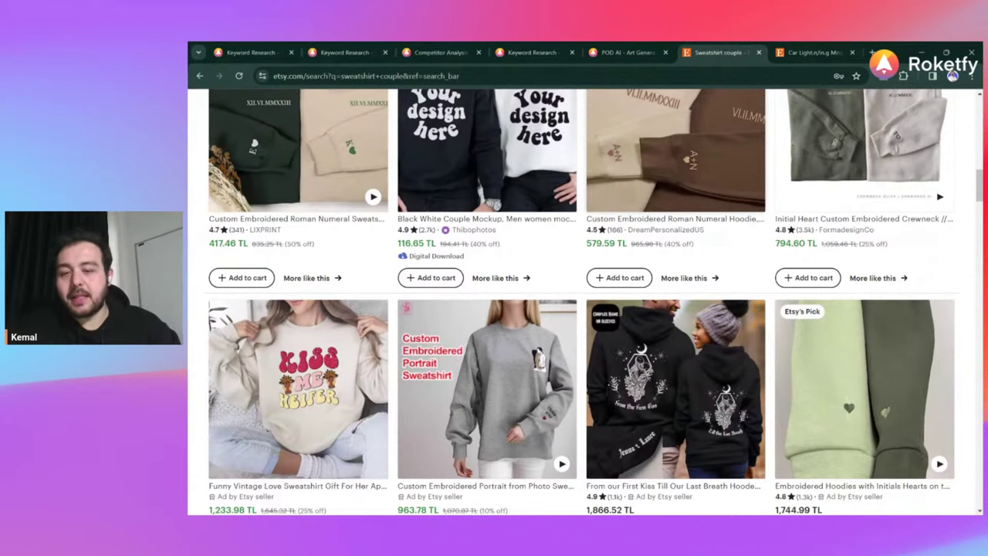
{"action": "scroll", "coordinate": [585, 302], "scroll_direction": "down", "scroll_amount": 3}
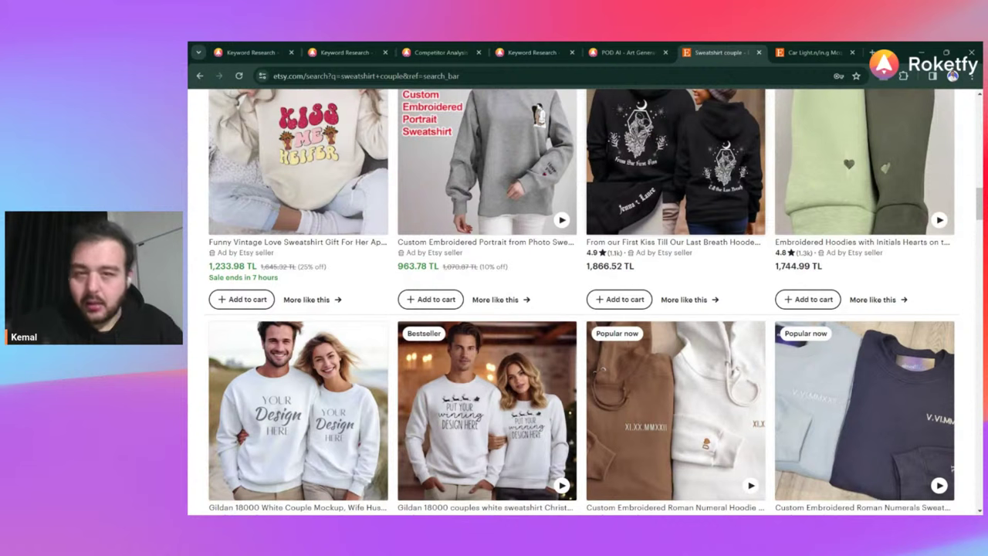
{"action": "scroll", "coordinate": [448, 296], "scroll_direction": "down", "scroll_amount": 2}
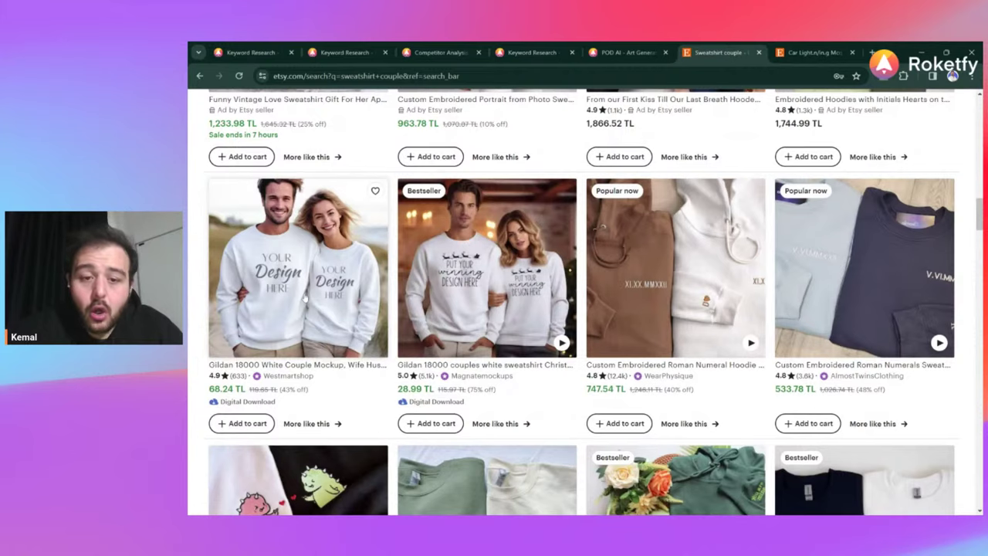
{"action": "scroll", "coordinate": [305, 298], "scroll_direction": "up", "scroll_amount": 1}
{"action": "scroll", "coordinate": [717, 320], "scroll_direction": "up", "scroll_amount": 1}
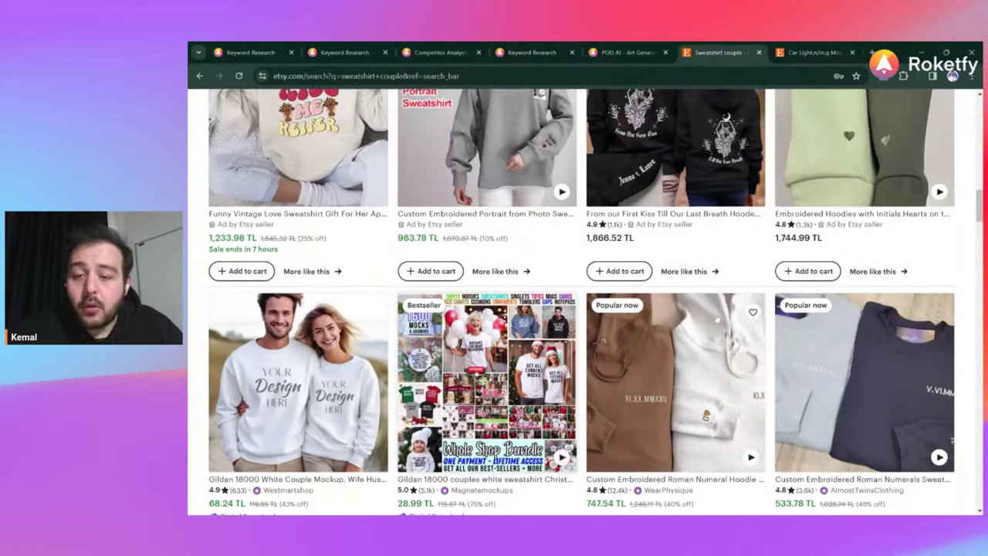
{"action": "scroll", "coordinate": [717, 319], "scroll_direction": "up", "scroll_amount": 3}
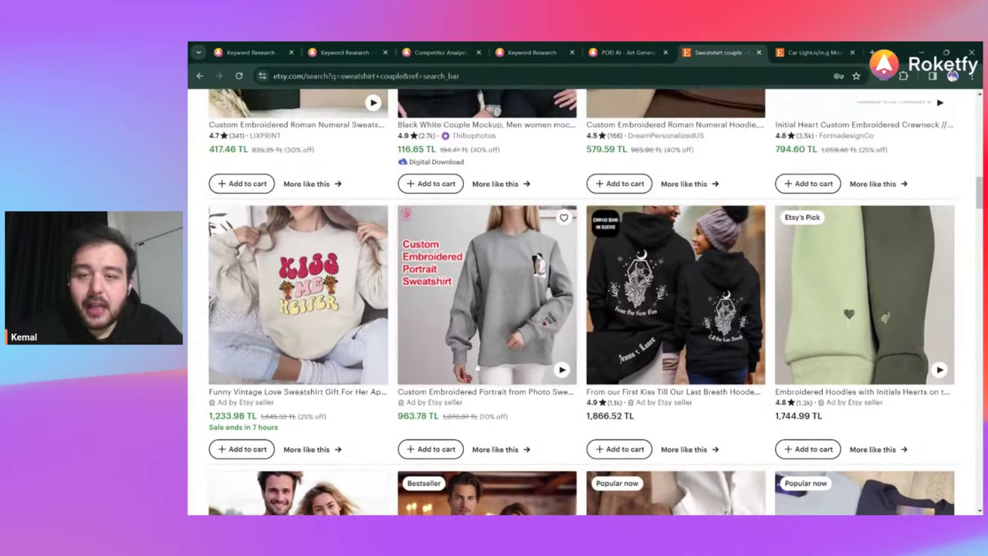
{"action": "scroll", "coordinate": [353, 324], "scroll_direction": "up", "scroll_amount": 5}
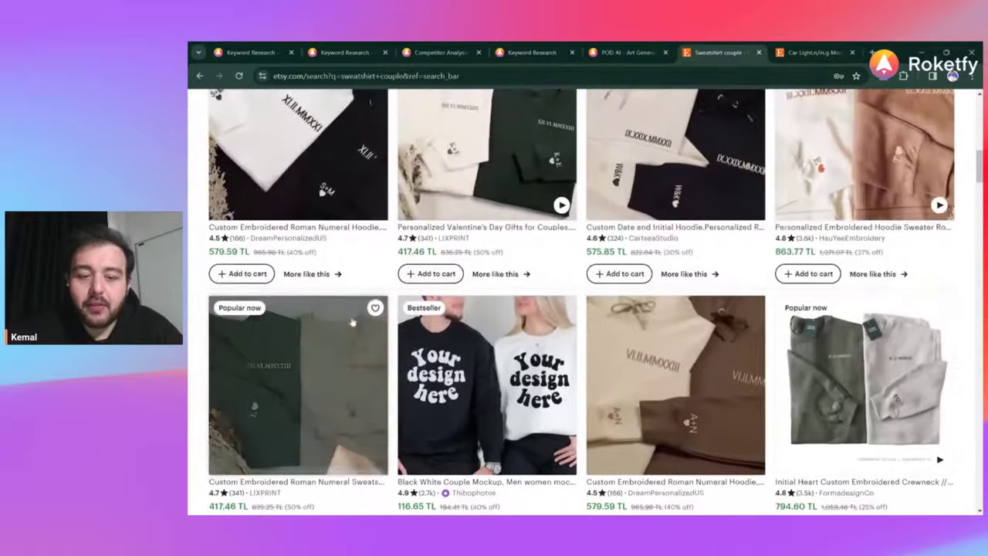
{"action": "scroll", "coordinate": [540, 333], "scroll_direction": "up", "scroll_amount": 3}
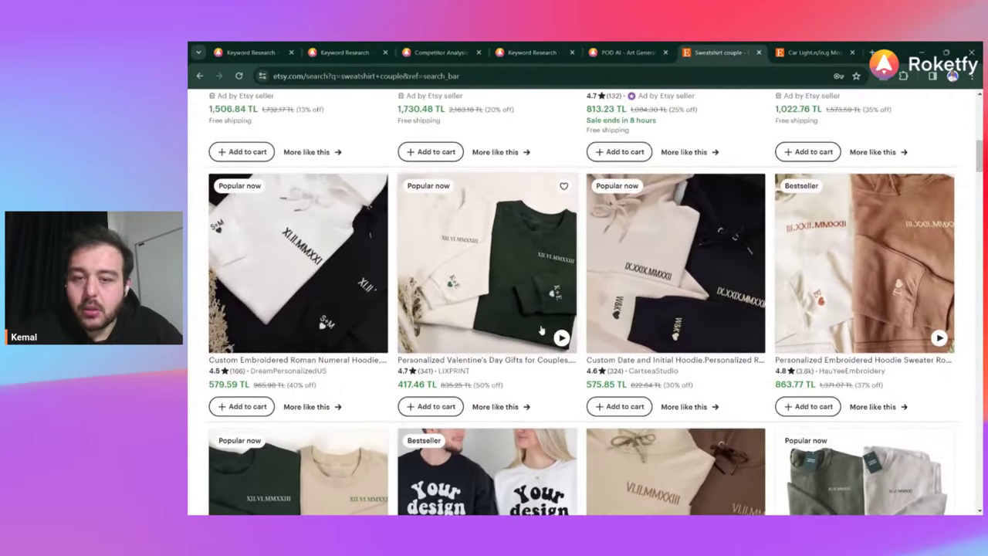
{"action": "scroll", "coordinate": [541, 330], "scroll_direction": "up", "scroll_amount": 2}
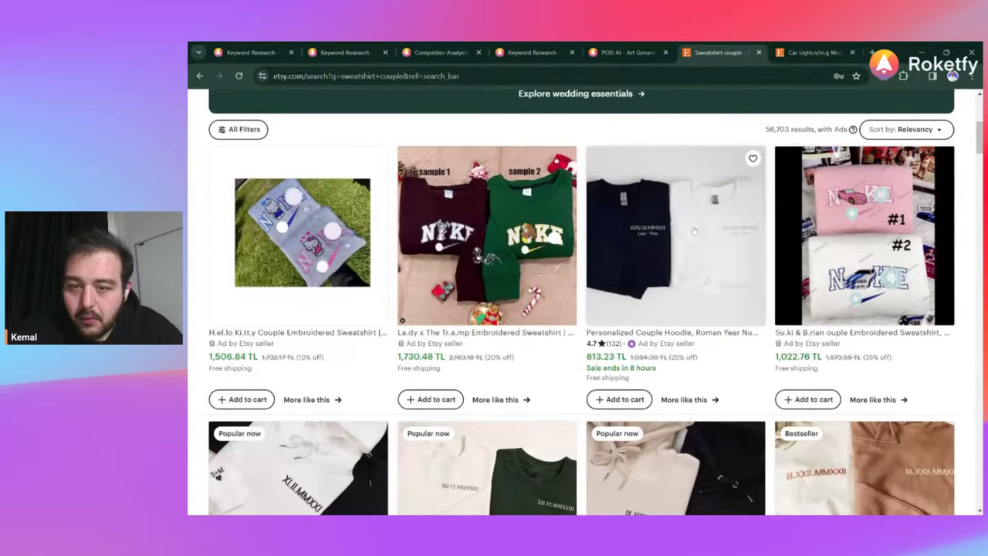
{"action": "scroll", "coordinate": [693, 230], "scroll_direction": "down", "scroll_amount": 6}
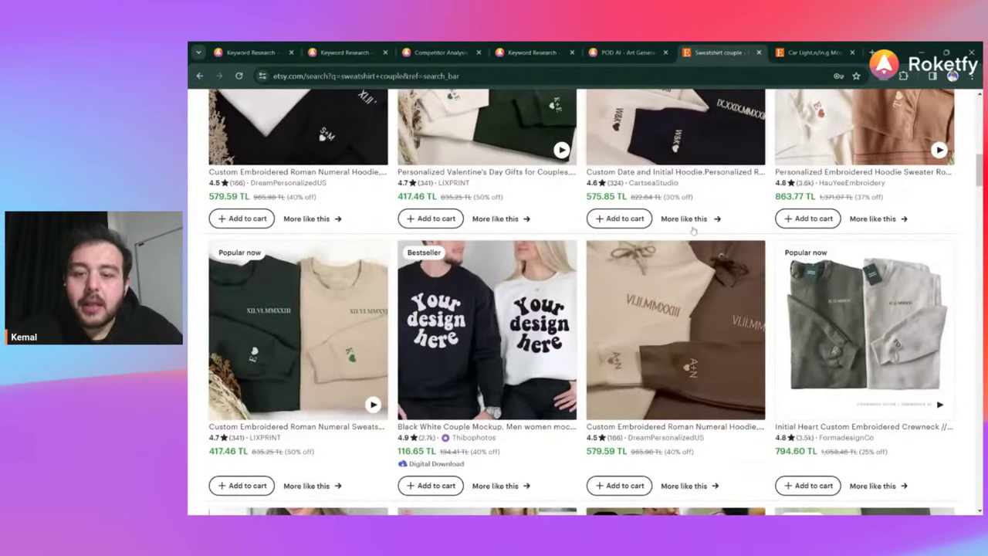
{"action": "scroll", "coordinate": [694, 230], "scroll_direction": "up", "scroll_amount": 6}
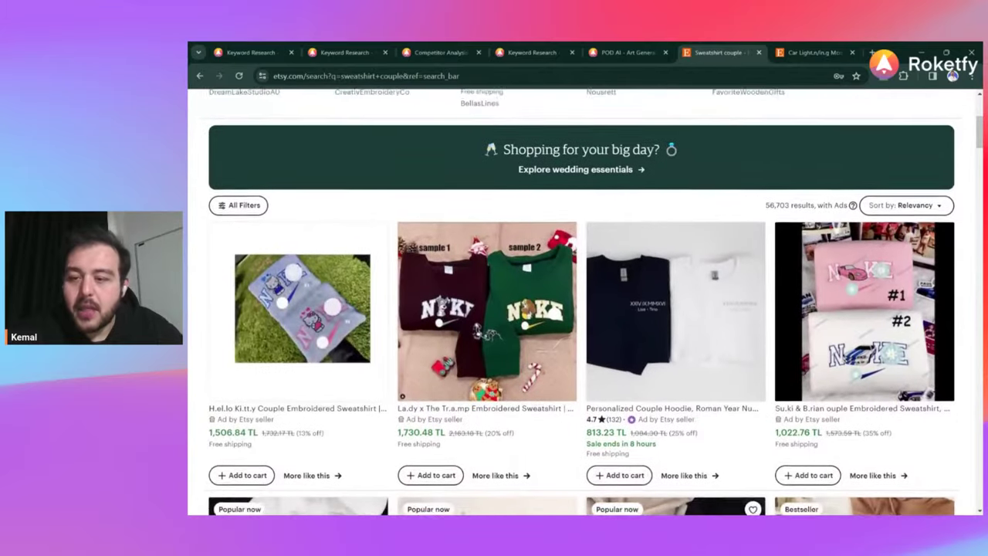
{"action": "scroll", "coordinate": [579, 301], "scroll_direction": "up", "scroll_amount": 3}
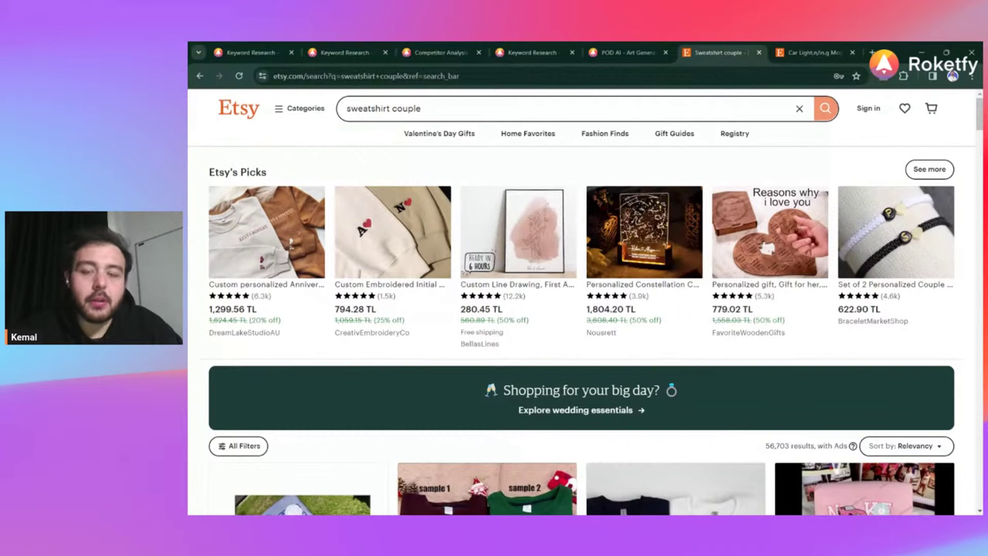
Step: Switch back to Roketfy's keyword suggestions for "valentines day" and select the search term
{"action": "left_click", "coordinate": [249, 46]}
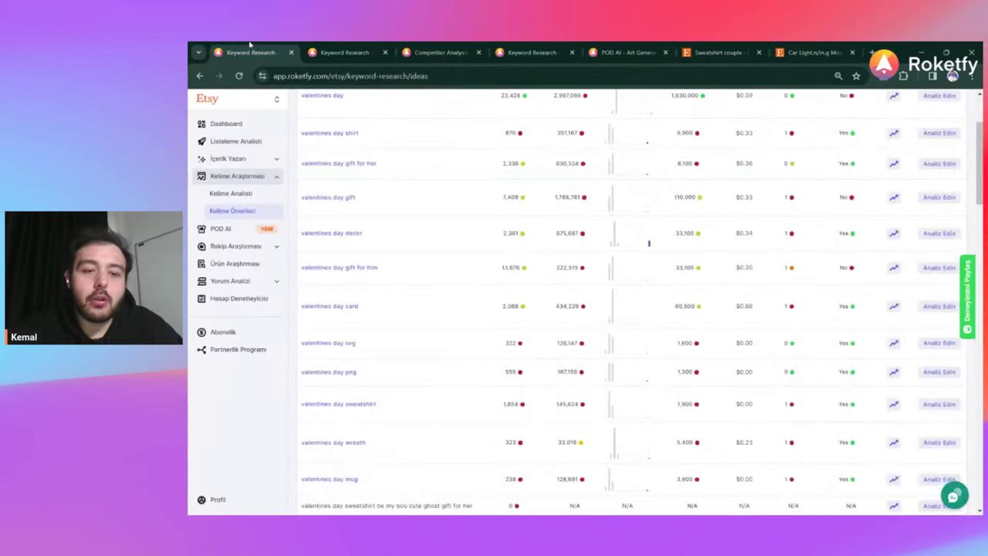
{"action": "scroll", "coordinate": [428, 194], "scroll_direction": "up", "scroll_amount": 2}
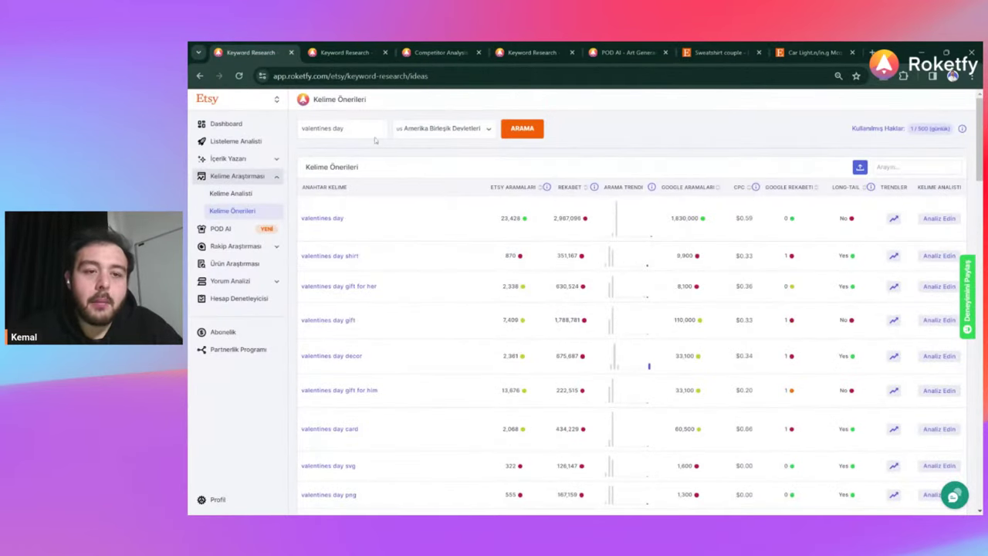
{"action": "triple_click", "coordinate": [363, 129]}
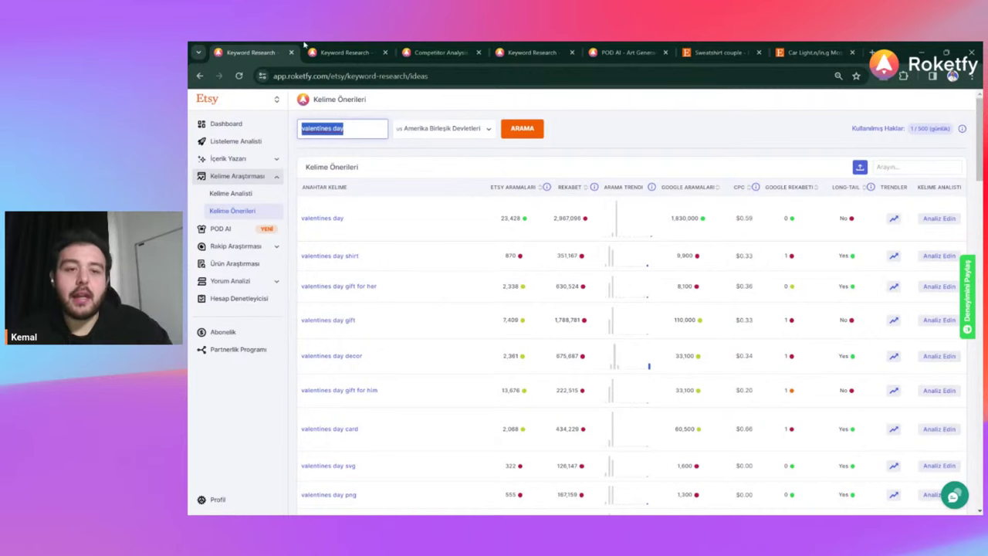
Step: Switch to the keyword suggestions for "sweatshirt" and compare search volume, competition and trend through the whole list
{"action": "left_click", "coordinate": [380, 46]}
{"action": "scroll", "coordinate": [391, 311], "scroll_direction": "up", "scroll_amount": 10}
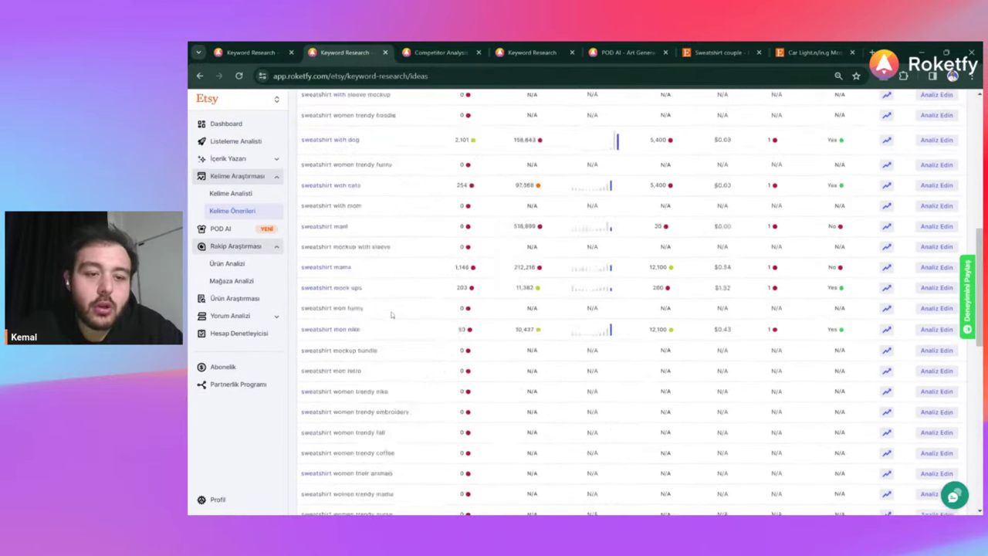
{"action": "scroll", "coordinate": [366, 266], "scroll_direction": "down", "scroll_amount": 1}
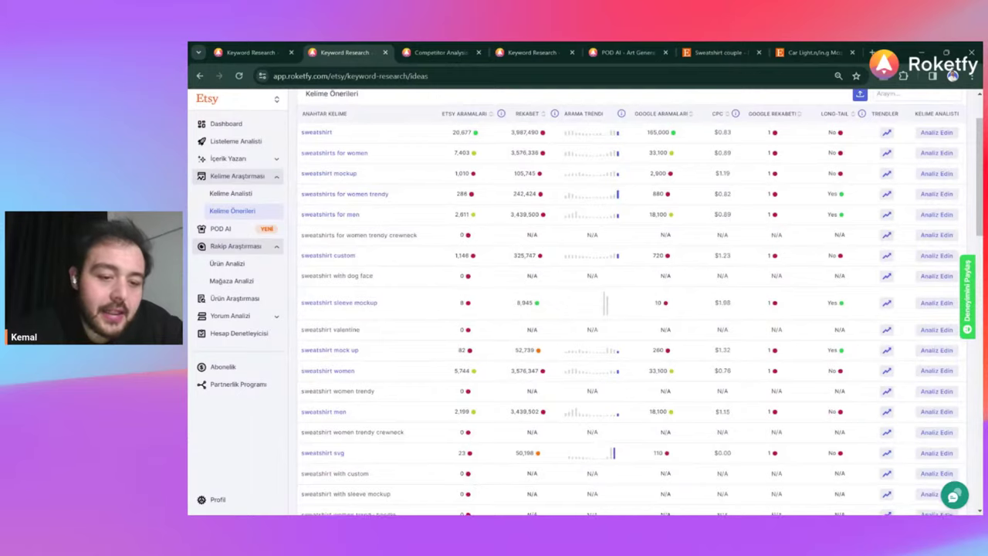
{"action": "scroll", "coordinate": [643, 296], "scroll_direction": "down", "scroll_amount": 3}
{"action": "scroll", "coordinate": [641, 303], "scroll_direction": "down", "scroll_amount": 3}
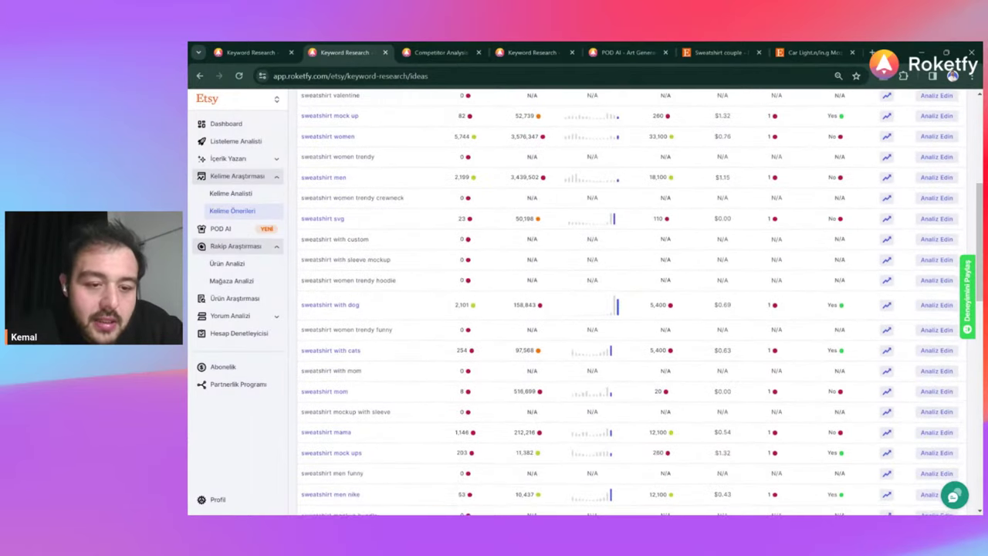
{"action": "scroll", "coordinate": [415, 325], "scroll_direction": "down", "scroll_amount": 1}
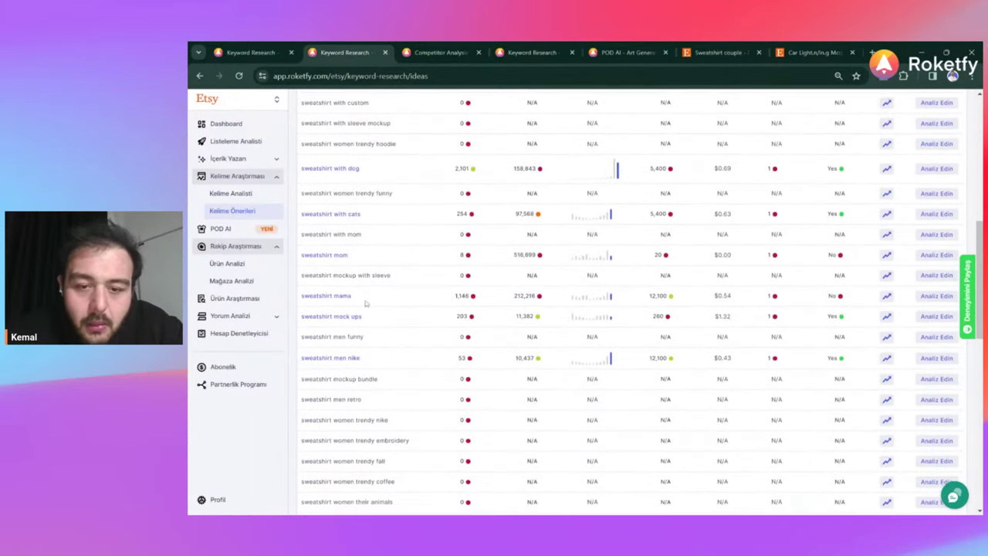
{"action": "scroll", "coordinate": [415, 325], "scroll_direction": "down", "scroll_amount": 5}
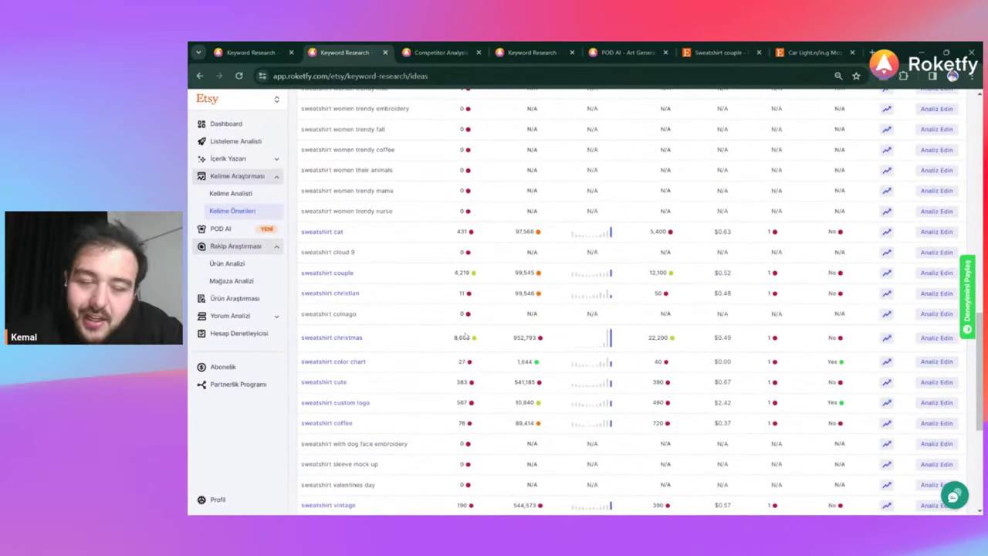
{"action": "scroll", "coordinate": [465, 333], "scroll_direction": "down", "scroll_amount": 3}
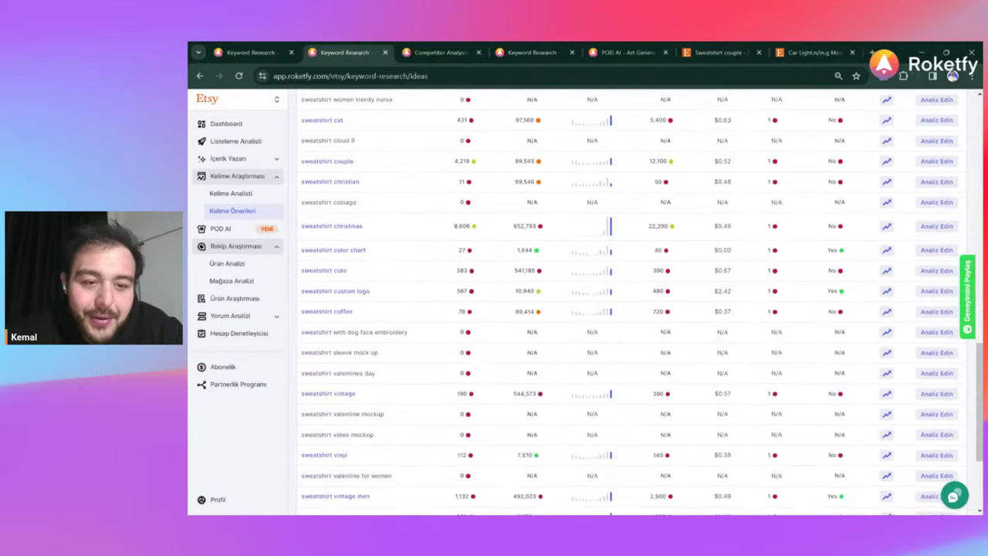
{"action": "scroll", "coordinate": [630, 303], "scroll_direction": "down", "scroll_amount": 1}
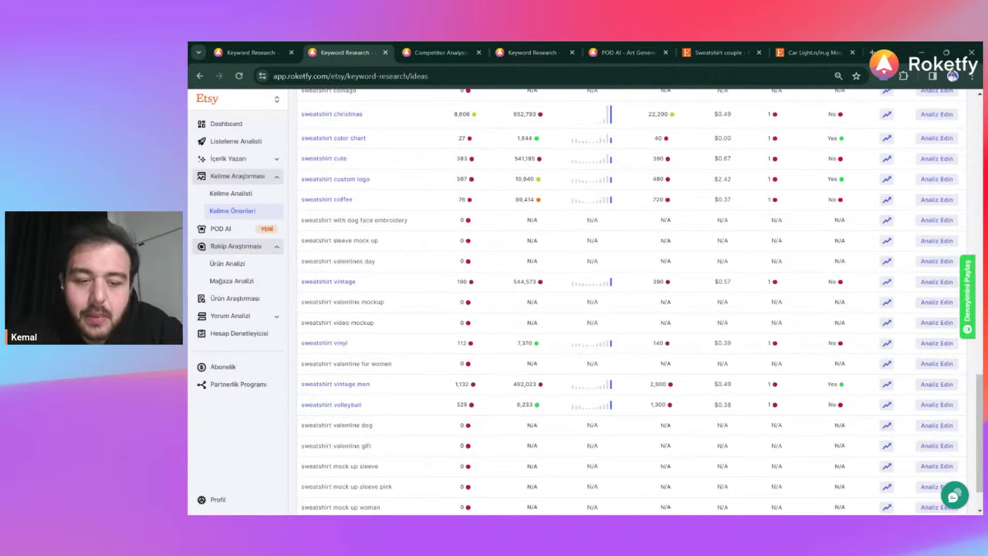
{"action": "scroll", "coordinate": [630, 303], "scroll_direction": "down", "scroll_amount": 1}
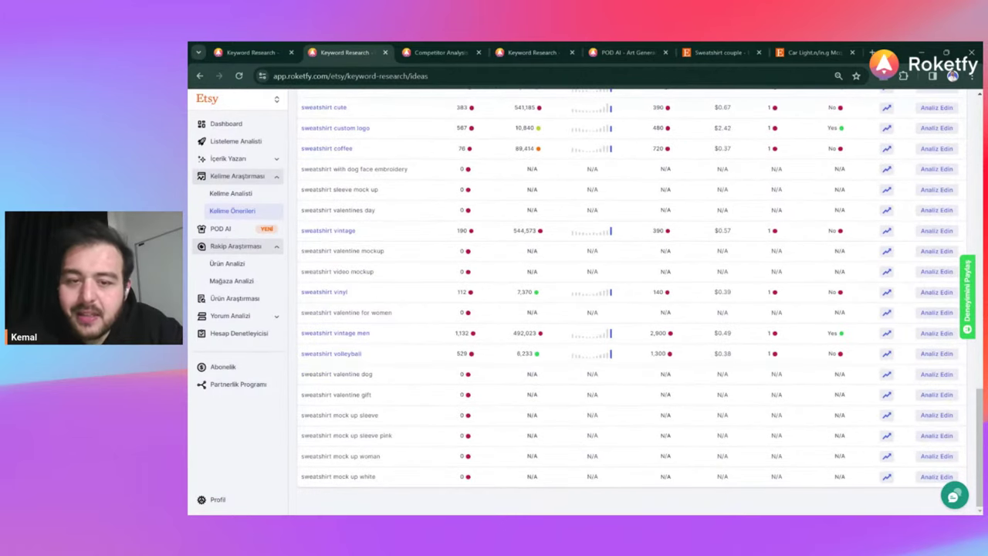
Step: Recheck the couple, cat, dog and mama sweatshirt suggestions for their search volume and competition
{"action": "scroll", "coordinate": [630, 303], "scroll_direction": "up", "scroll_amount": 5}
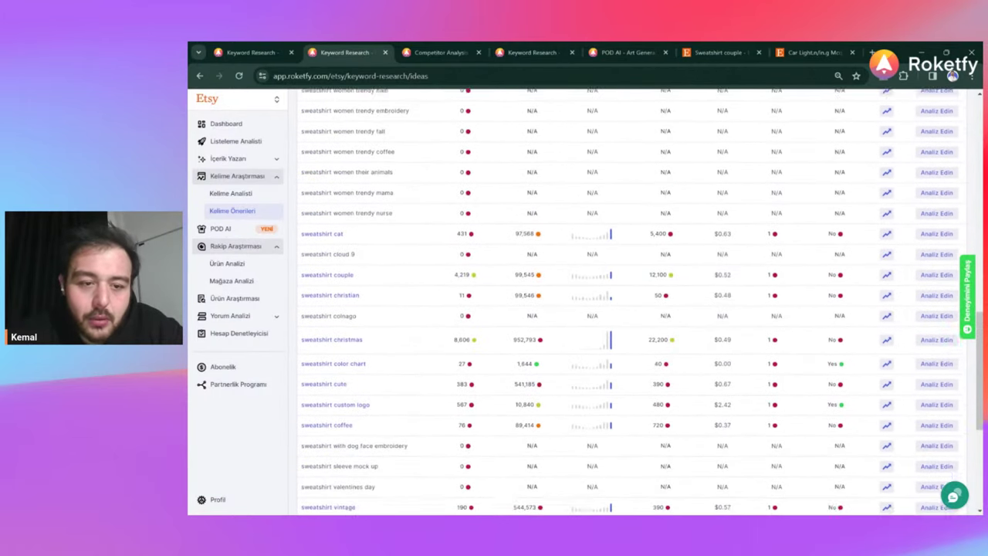
{"action": "scroll", "coordinate": [446, 297], "scroll_direction": "up", "scroll_amount": 3}
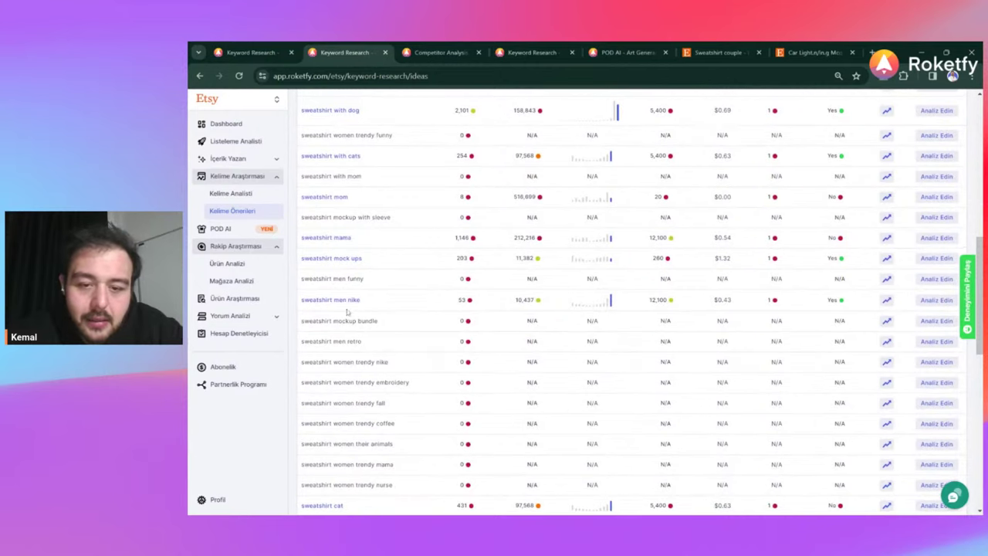
{"action": "scroll", "coordinate": [447, 297], "scroll_direction": "up", "scroll_amount": 1}
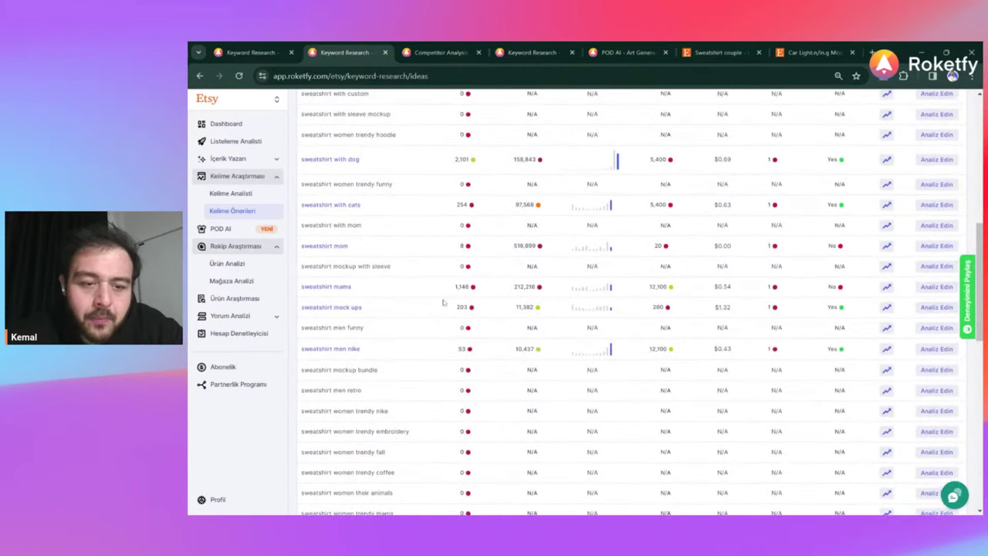
{"action": "scroll", "coordinate": [432, 302], "scroll_direction": "up", "scroll_amount": 2}
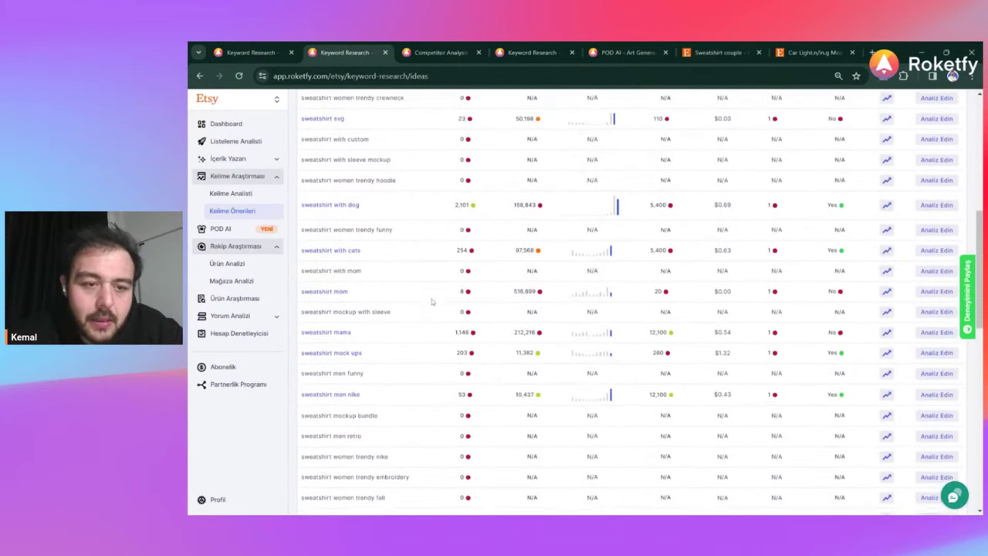
Step: Replace the search term with "wall art" and search keyword suggestions for the United States
{"action": "scroll", "coordinate": [433, 302], "scroll_direction": "up", "scroll_amount": 5}
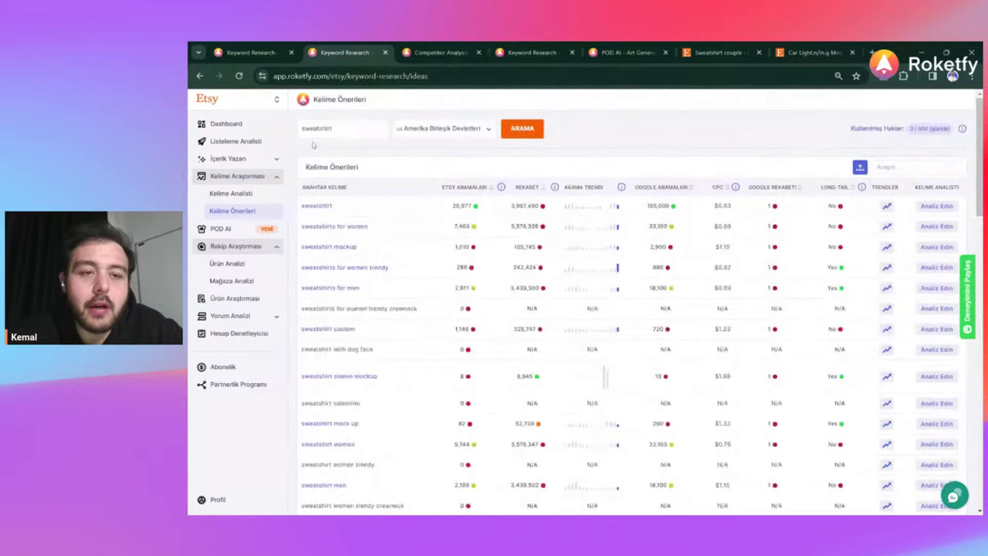
{"action": "left_click", "coordinate": [317, 129]}
{"action": "double_click", "coordinate": [317, 129]}
{"action": "key", "text": "BackSpace"}
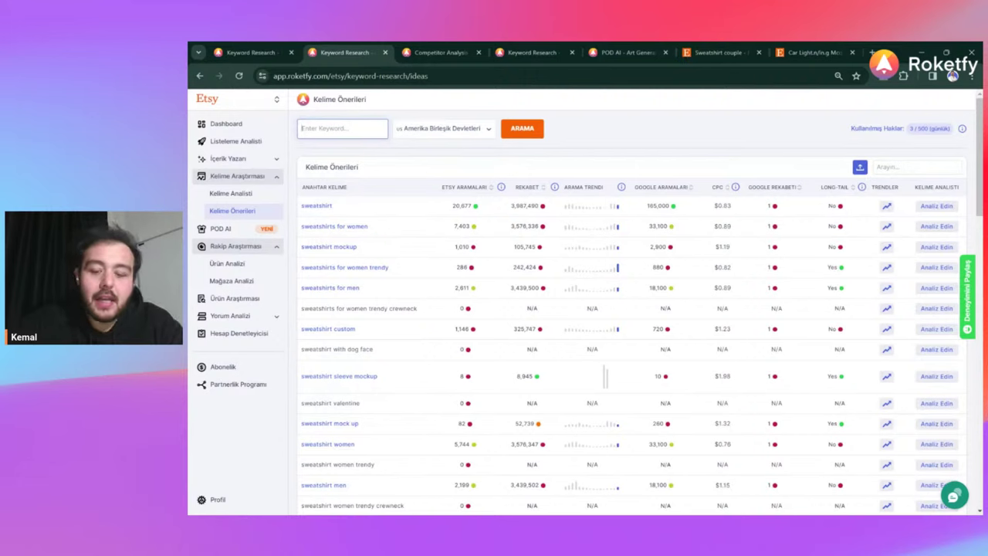
{"action": "type", "text": "wall ar"}
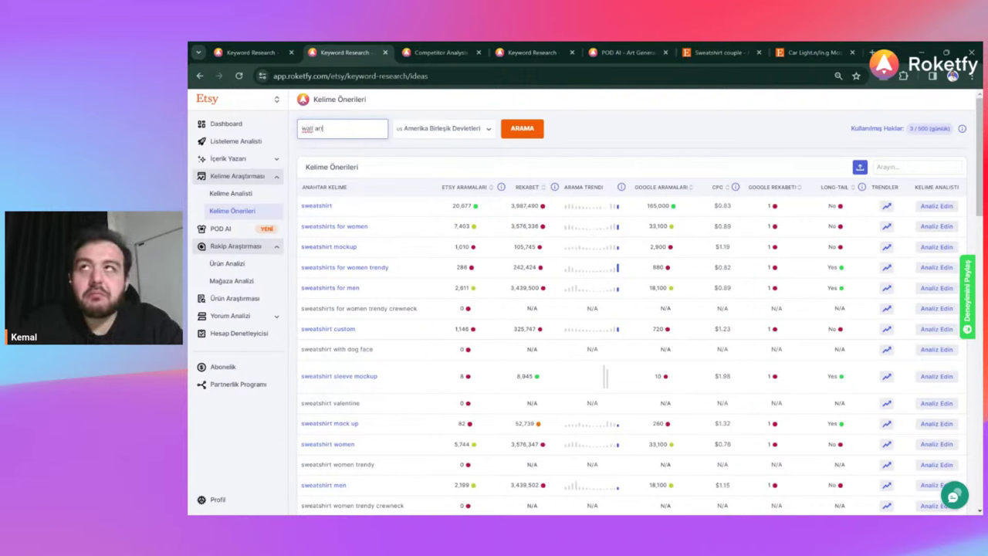
{"action": "type", "text": "t"}
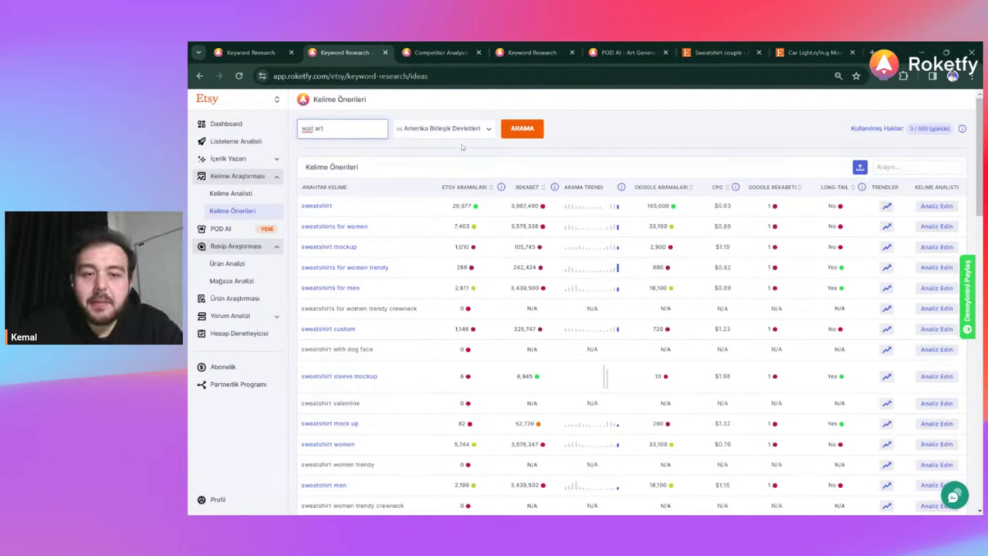
{"action": "left_click", "coordinate": [517, 136]}
{"action": "left_click", "coordinate": [514, 128]}
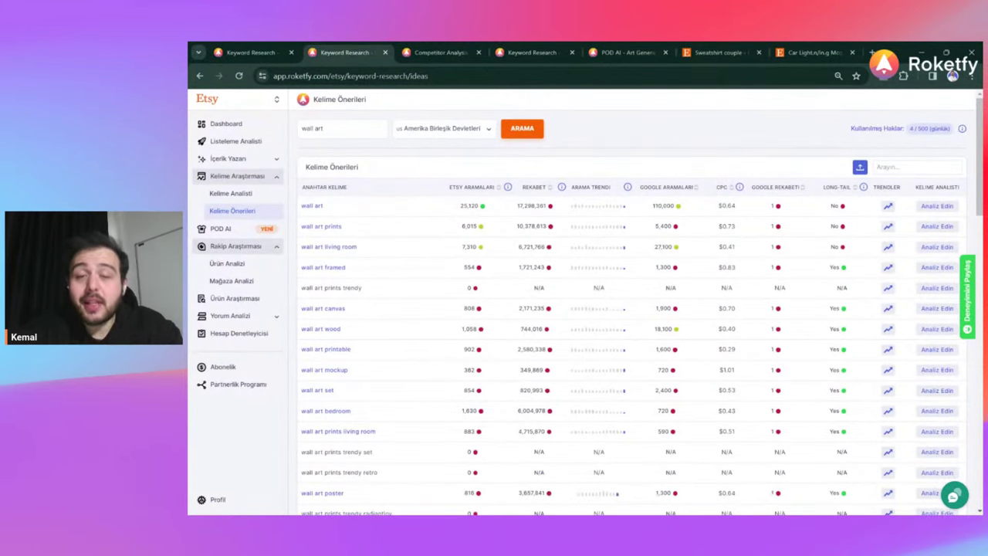
Step: Skim the "wall art" keyword suggestions and open the keyword analysis for the term "wall art"
{"action": "scroll", "coordinate": [633, 309], "scroll_direction": "down", "scroll_amount": 3}
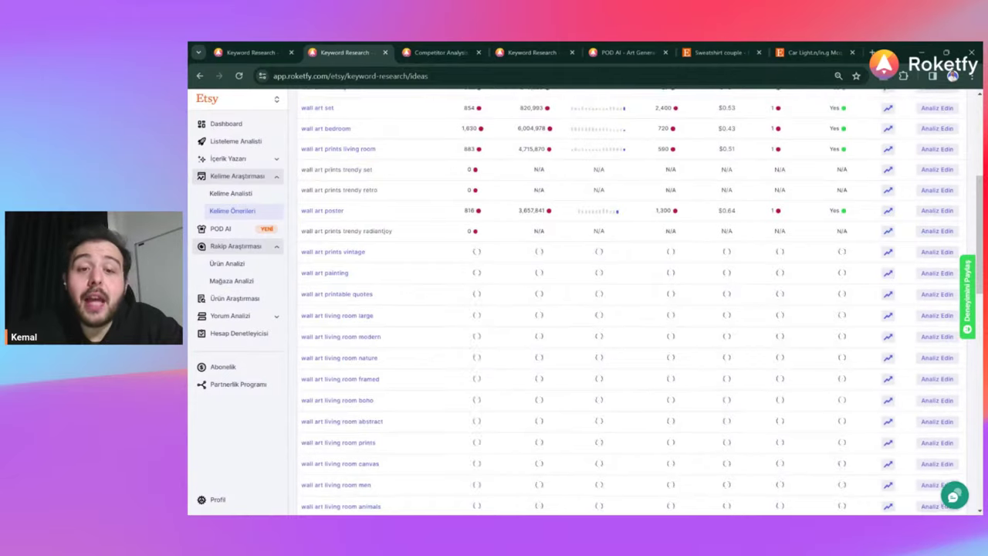
{"action": "scroll", "coordinate": [633, 308], "scroll_direction": "up", "scroll_amount": 3}
{"action": "scroll", "coordinate": [875, 160], "scroll_direction": "down", "scroll_amount": 2}
{"action": "scroll", "coordinate": [875, 160], "scroll_direction": "up", "scroll_amount": 2}
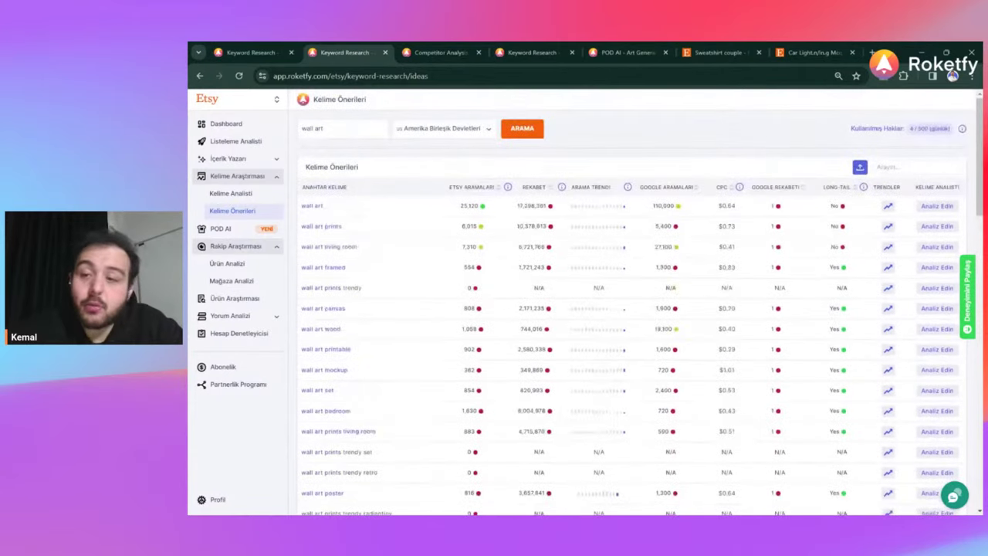
{"action": "left_click", "coordinate": [929, 208]}
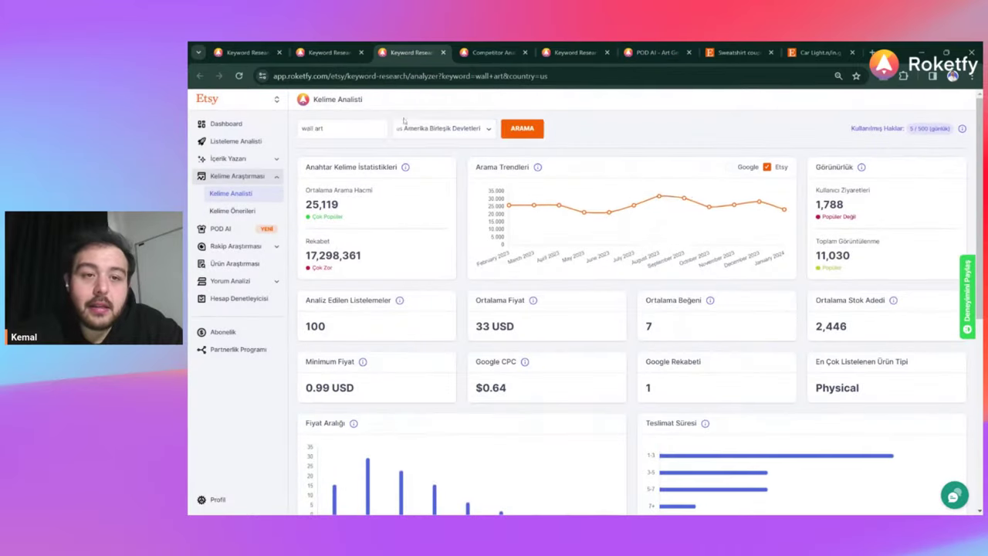
Step: Examine the price figures in the "wall art" keyword analysis, focusing on the minimum price
{"action": "scroll", "coordinate": [370, 222], "scroll_direction": "down", "scroll_amount": 1}
{"action": "scroll", "coordinate": [370, 220], "scroll_direction": "down", "scroll_amount": 2}
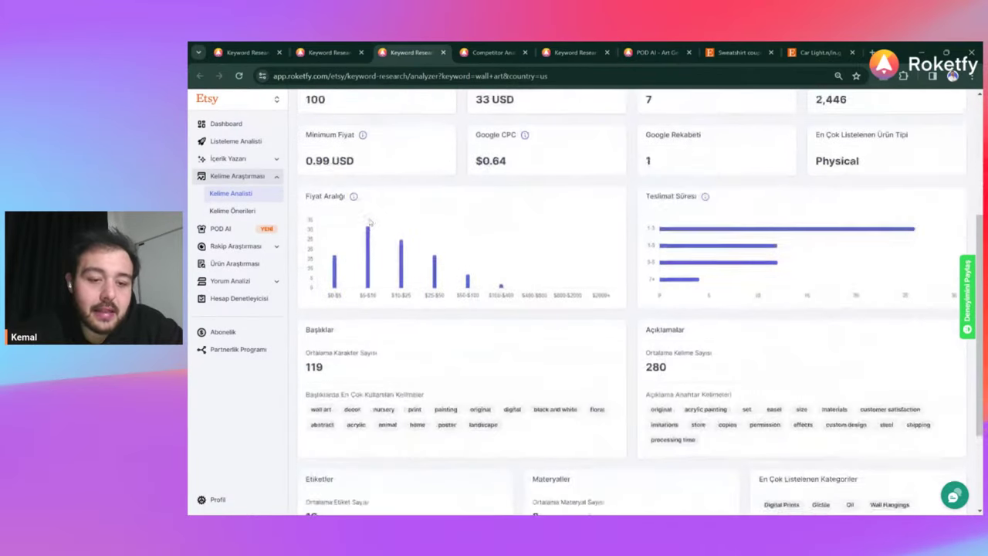
{"action": "scroll", "coordinate": [371, 221], "scroll_direction": "up", "scroll_amount": 1}
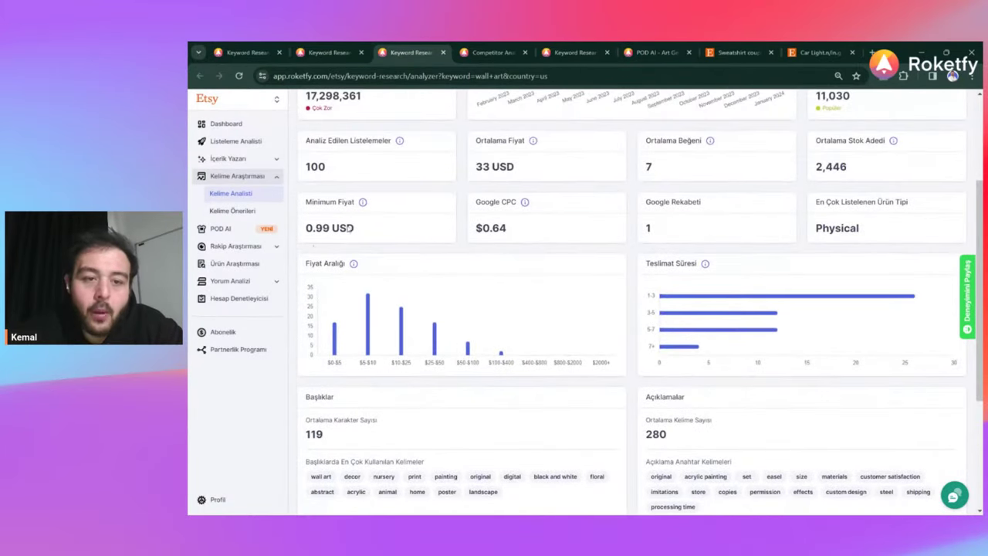
{"action": "left_click_drag", "start_coordinate": [301, 224], "coordinate": [380, 230]}
{"action": "left_click", "coordinate": [379, 230]}
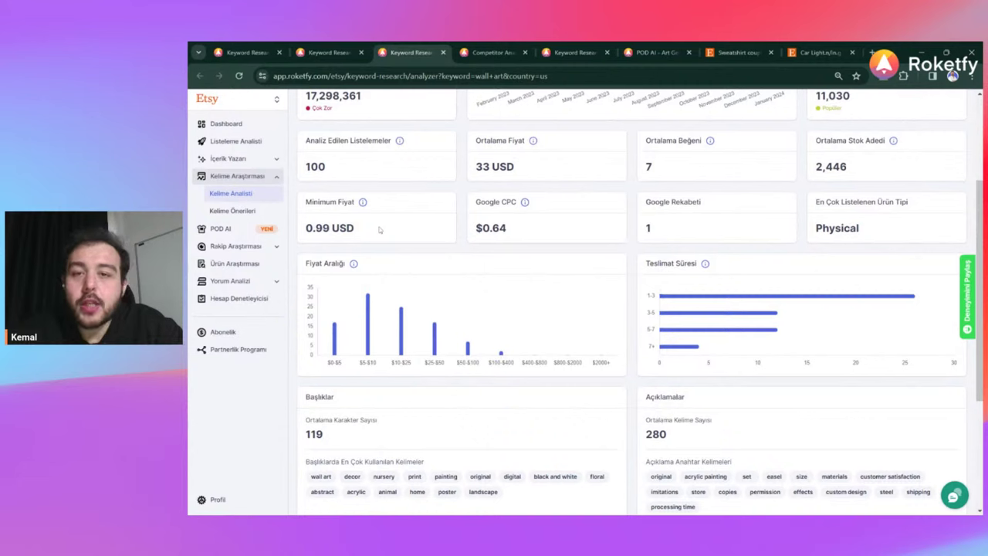
{"action": "triple_click", "coordinate": [379, 230]}
{"action": "left_click", "coordinate": [379, 230]}
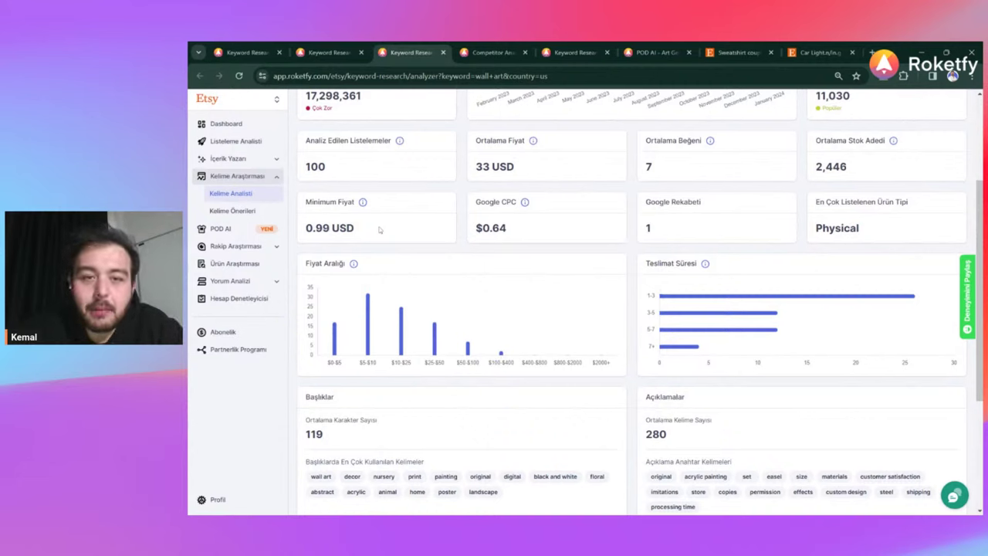
{"action": "triple_click", "coordinate": [379, 229]}
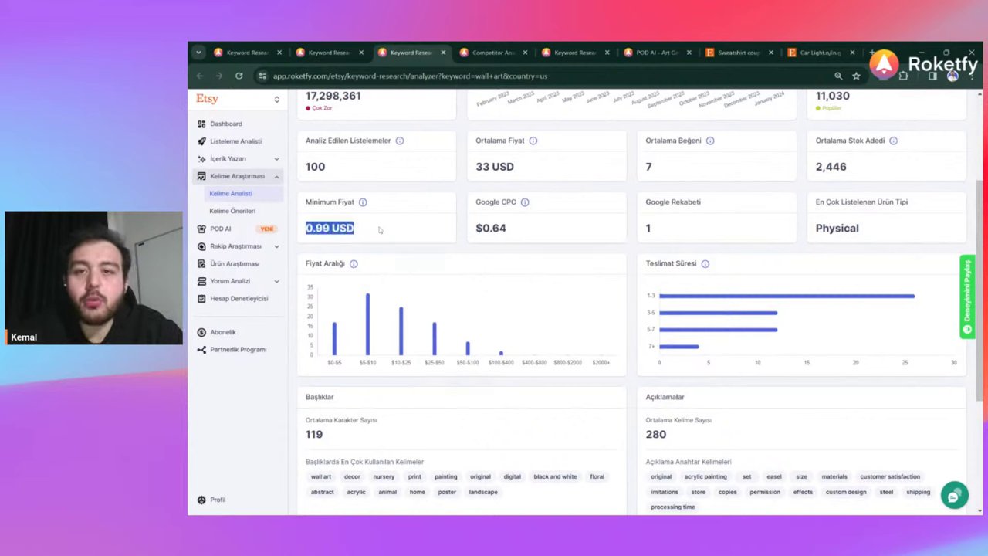
{"action": "left_click", "coordinate": [379, 230]}
{"action": "triple_click", "coordinate": [379, 229]}
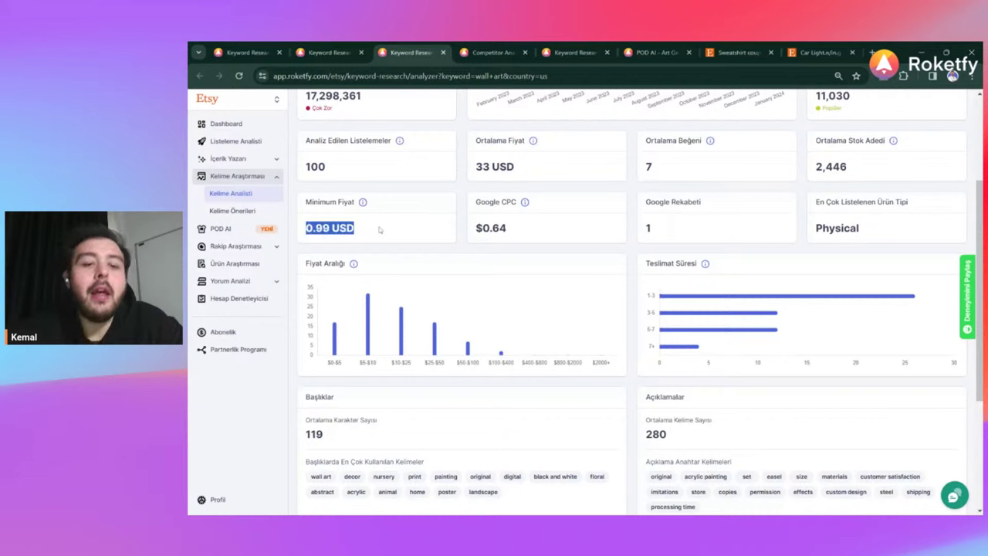
{"action": "left_click", "coordinate": [379, 229]}
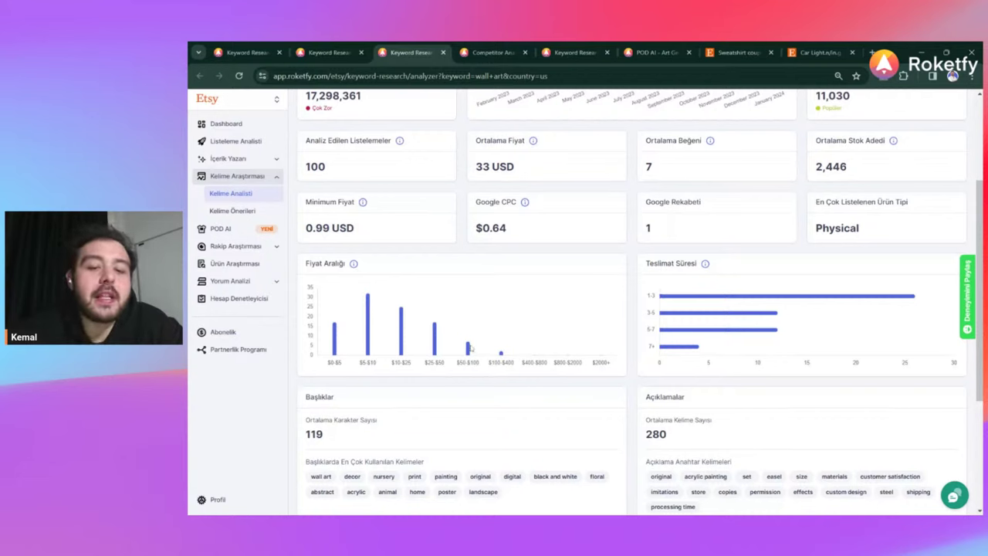
Step: Examine the "wall art" price range distribution, plus the common title words, tags, materials and categories
{"action": "mouse_move", "coordinate": [469, 348]}
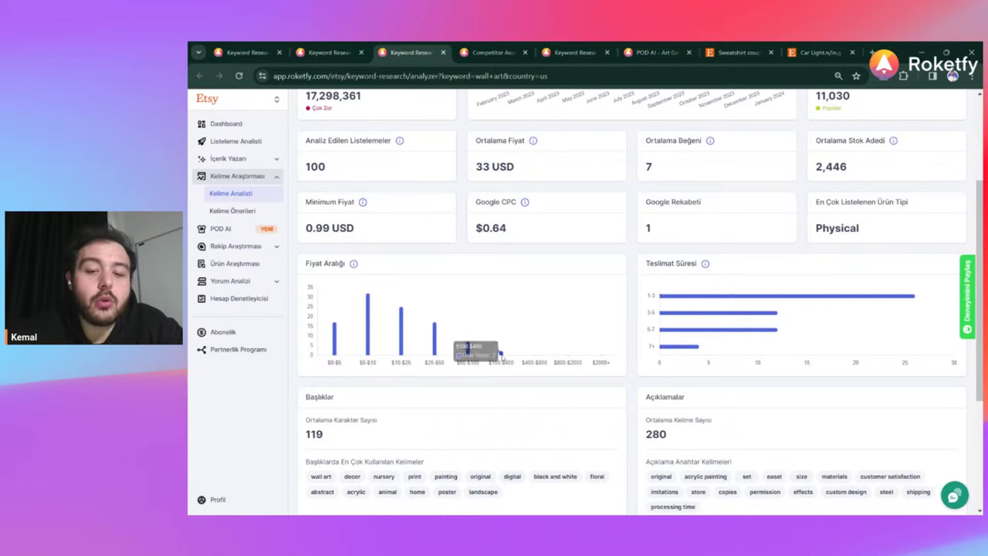
{"action": "mouse_move", "coordinate": [437, 348]}
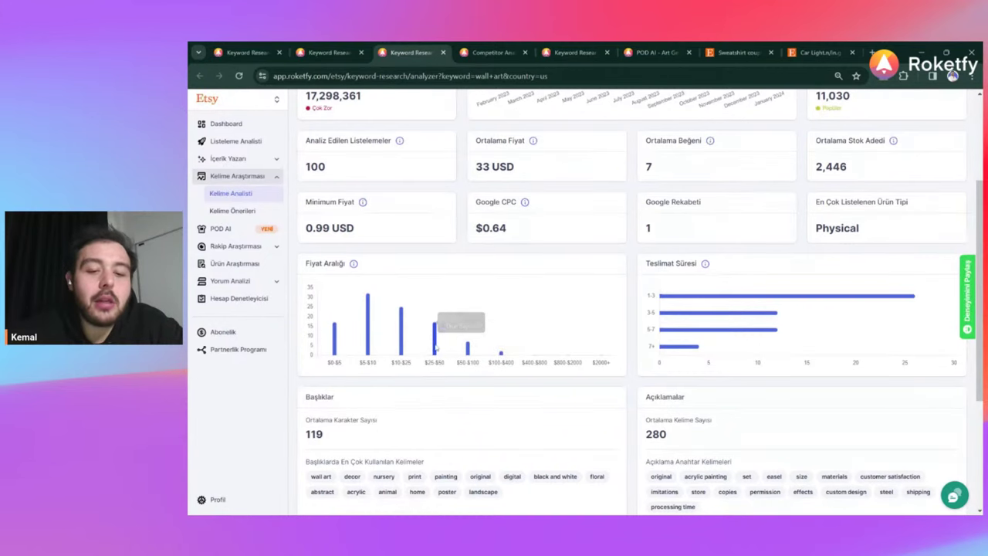
{"action": "scroll", "coordinate": [436, 349], "scroll_direction": "down", "scroll_amount": 1}
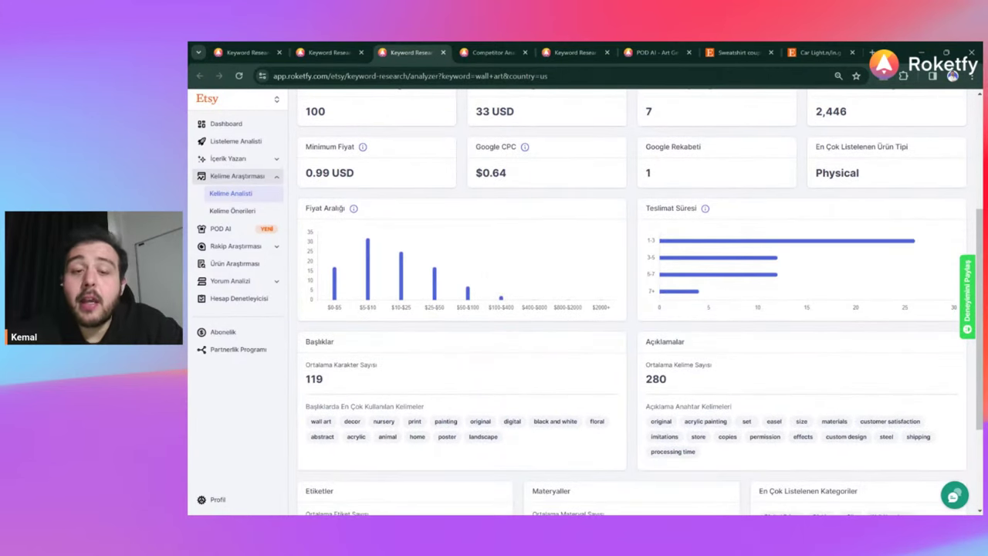
{"action": "scroll", "coordinate": [437, 349], "scroll_direction": "up", "scroll_amount": 2}
{"action": "scroll", "coordinate": [641, 301], "scroll_direction": "up", "scroll_amount": 1}
{"action": "scroll", "coordinate": [641, 301], "scroll_direction": "down", "scroll_amount": 3}
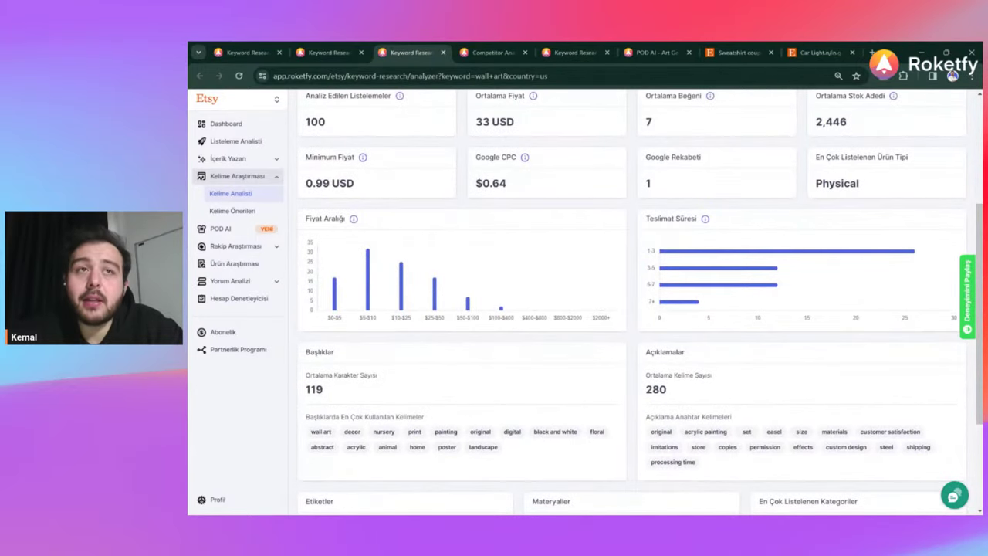
{"action": "mouse_move", "coordinate": [435, 304]}
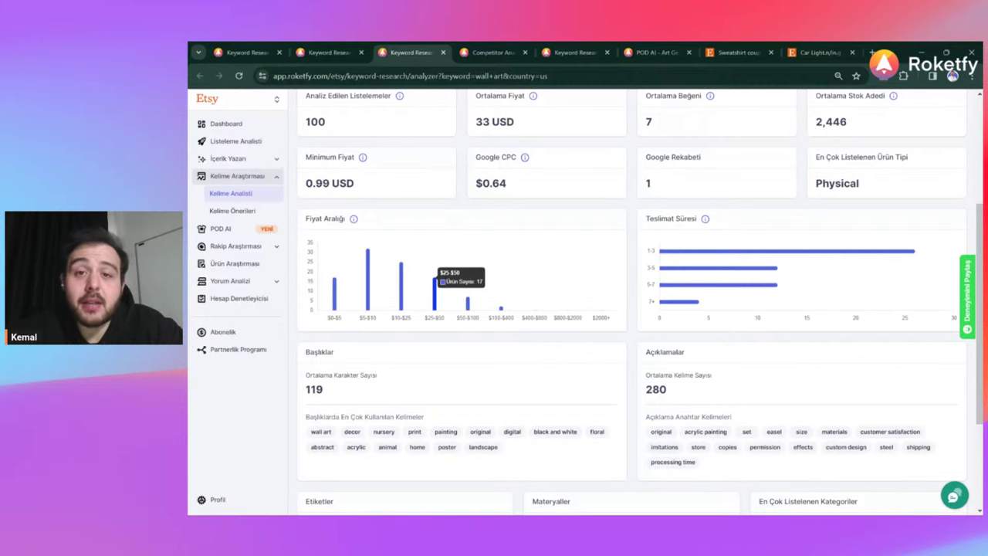
{"action": "scroll", "coordinate": [435, 282], "scroll_direction": "down", "scroll_amount": 3}
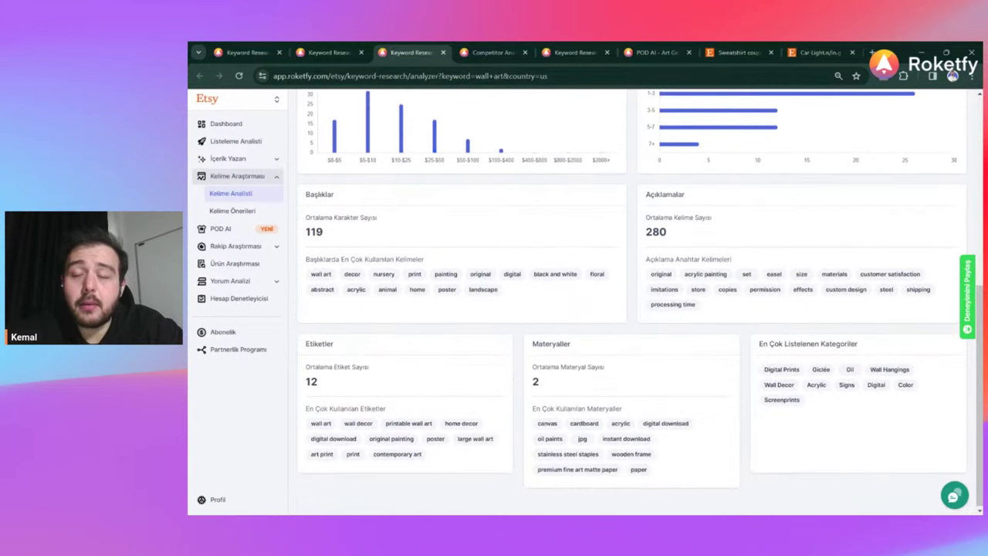
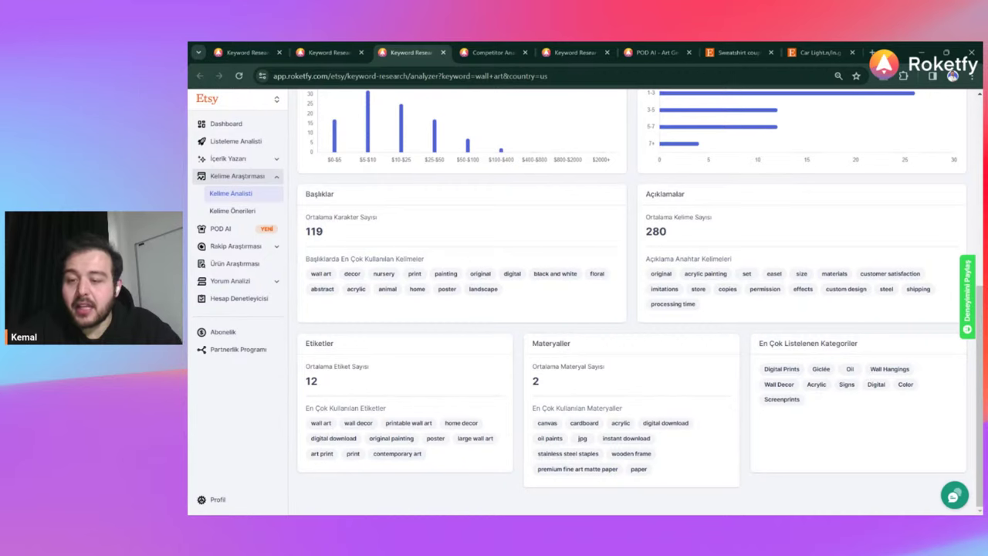
{"action": "scroll", "coordinate": [641, 301], "scroll_direction": "up", "scroll_amount": 5}
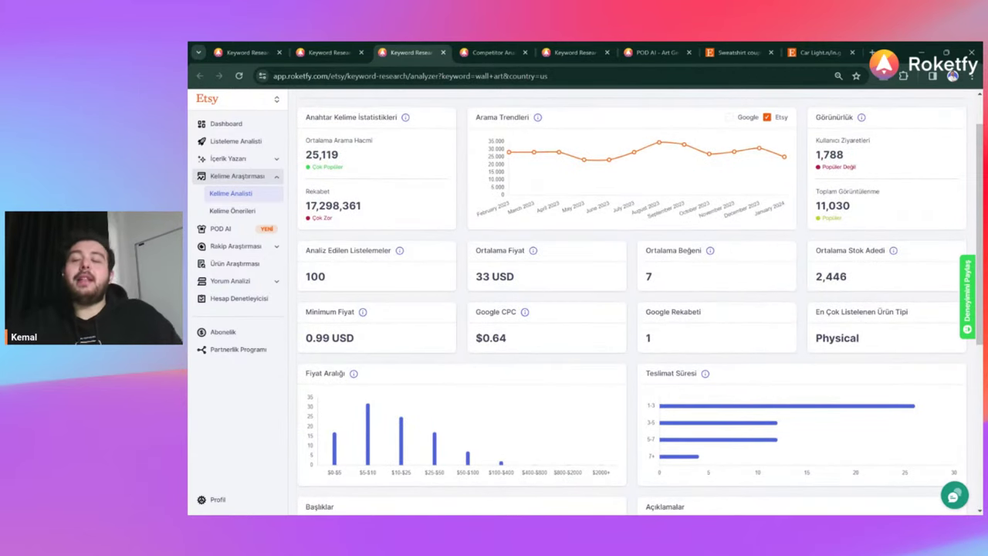
Step: Check the most listed product type in the "wall art" keyword analysis
{"action": "left_click_drag", "start_coordinate": [811, 337], "coordinate": [860, 338]}
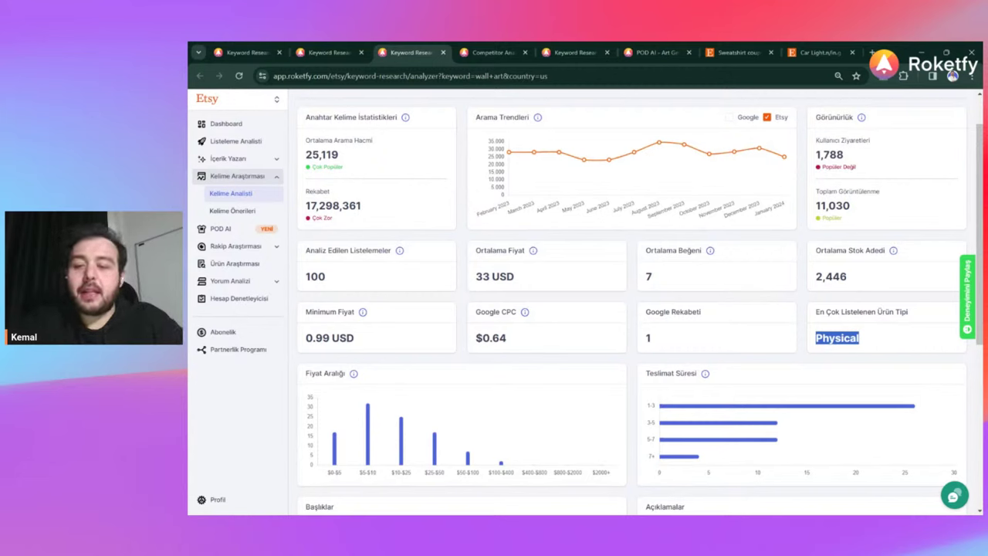
{"action": "left_click", "coordinate": [860, 338]}
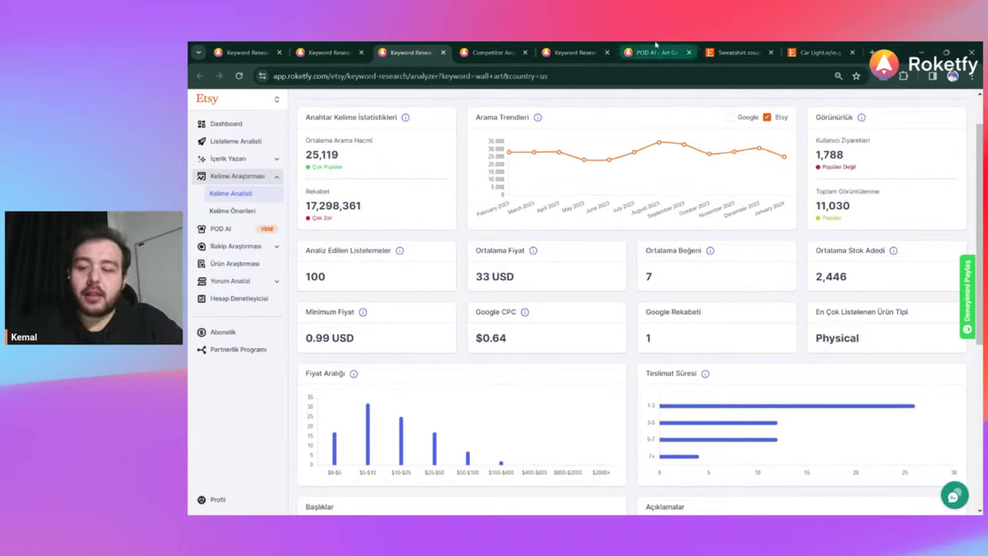
{"action": "scroll", "coordinate": [554, 228], "scroll_direction": "up", "scroll_amount": 1}
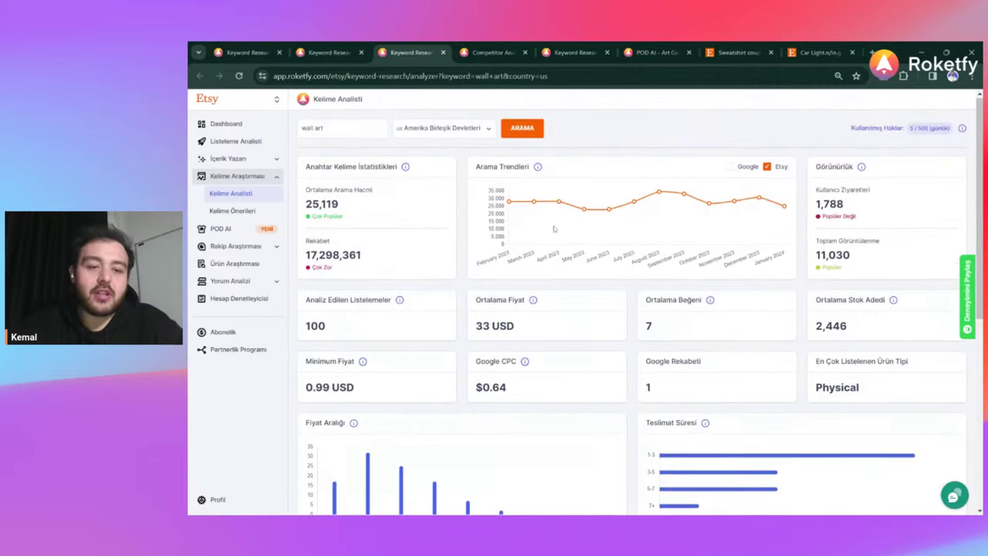
Step: Copy the analyzed keyword, open Etsy in a new browser tab and search it for "wall art"
{"action": "triple_click", "coordinate": [312, 129]}
{"action": "key", "text": "ctrl+t"}
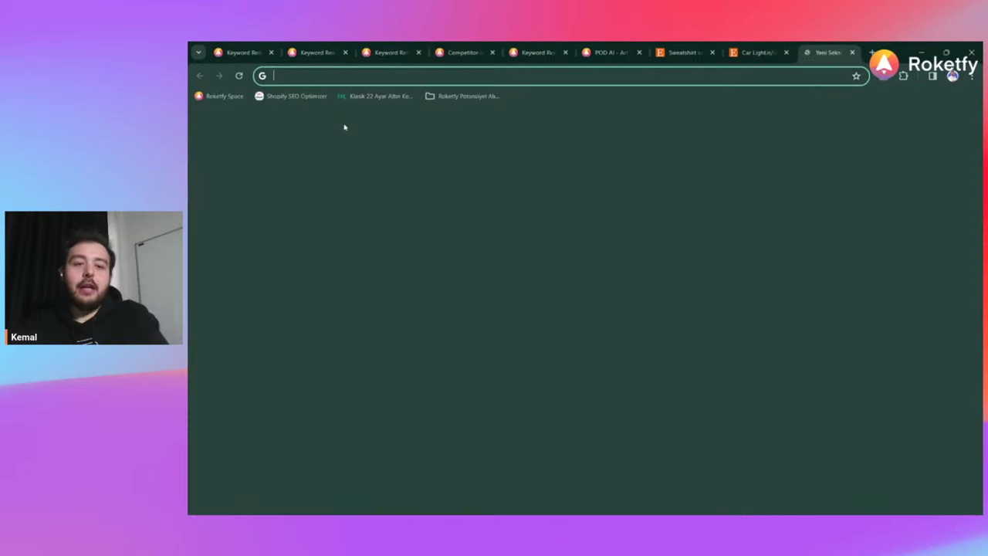
{"action": "type", "text": "etsy."}
{"action": "key", "text": "Return"}
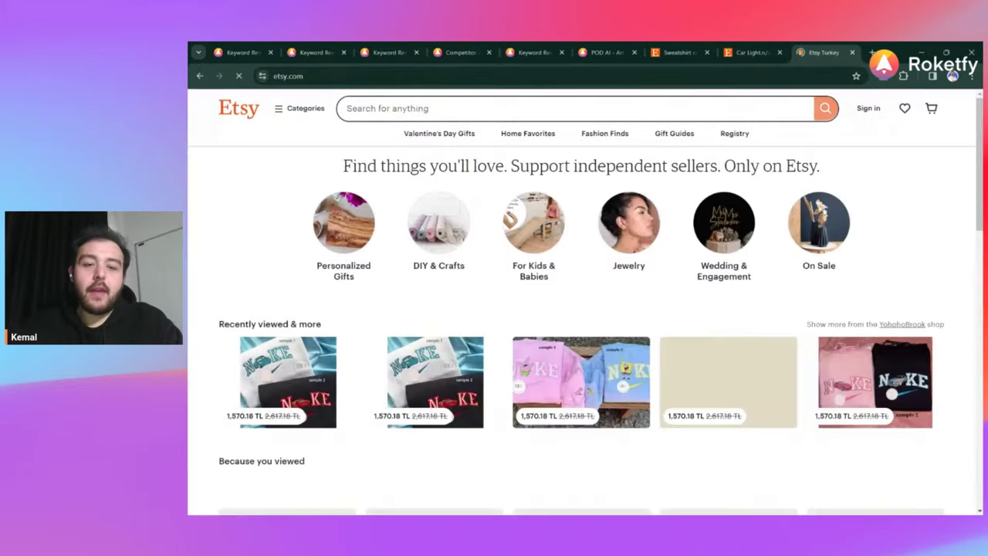
{"action": "left_click", "coordinate": [347, 108]}
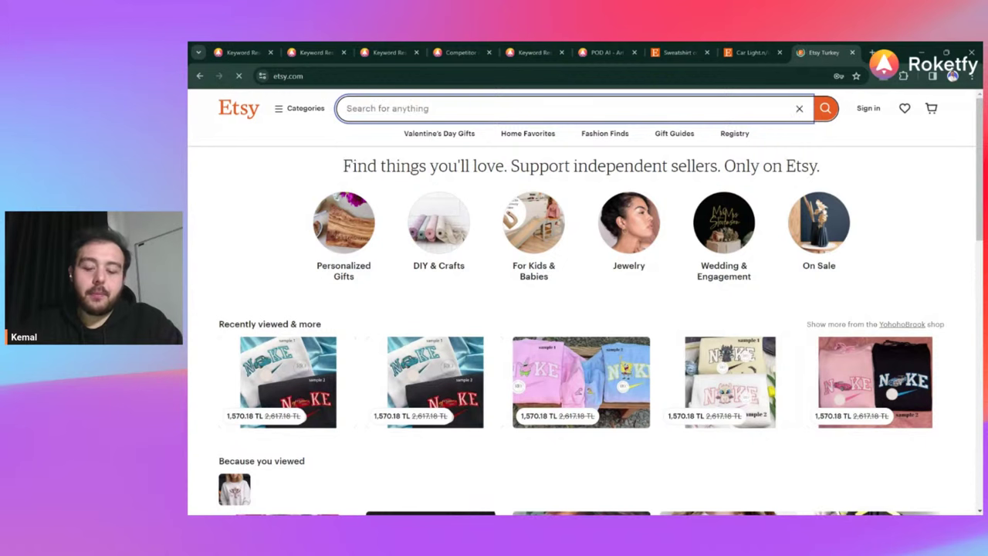
{"action": "key", "text": "Return"}
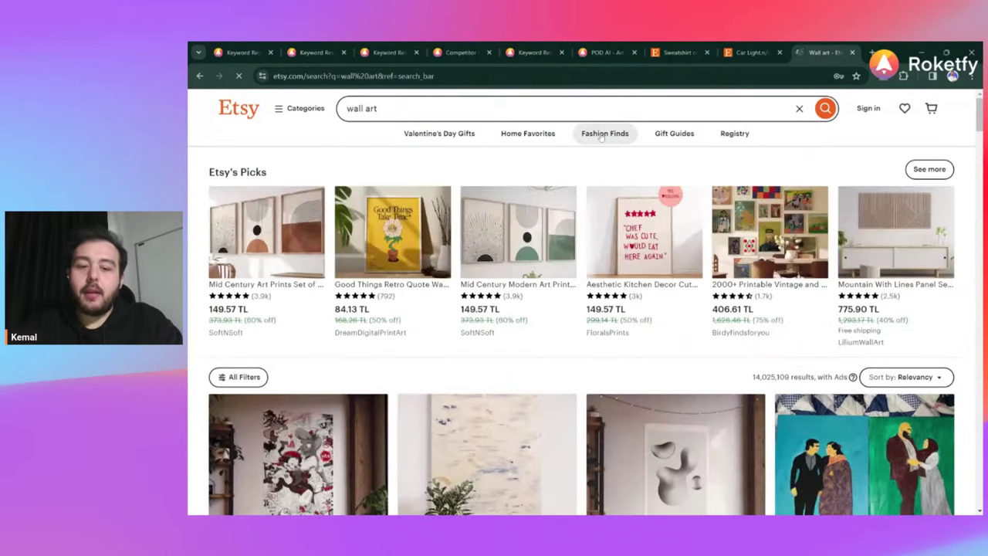
Step: Examine the upper rows of the "wall art" results, comparing prices of advertised physical pieces with digital downloads
{"action": "scroll", "coordinate": [585, 309], "scroll_direction": "down", "scroll_amount": 4}
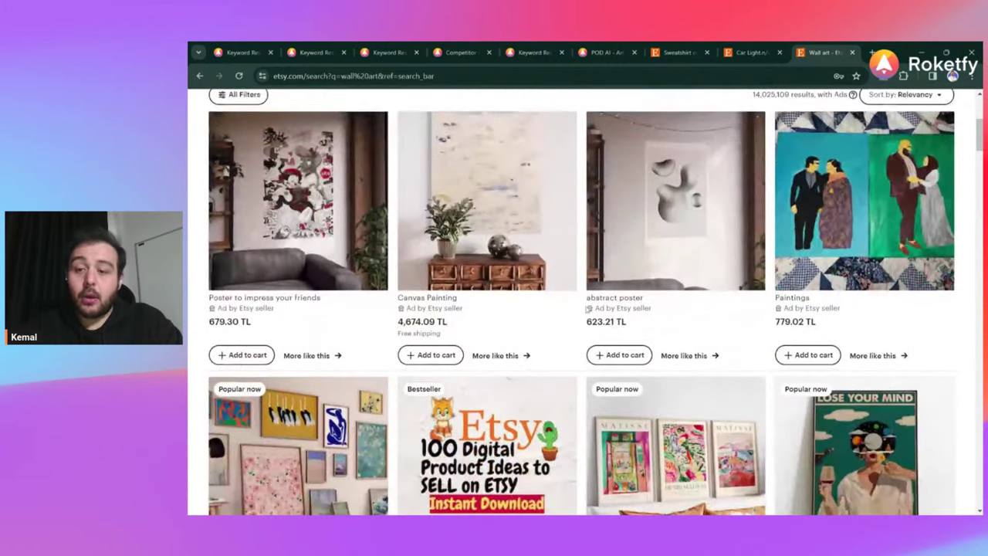
{"action": "scroll", "coordinate": [582, 304], "scroll_direction": "up", "scroll_amount": 1}
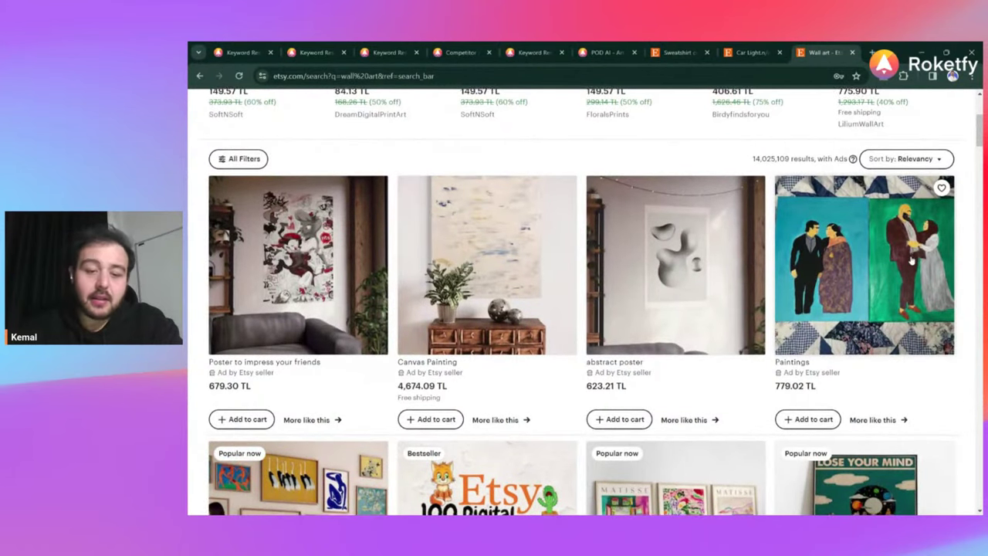
{"action": "scroll", "coordinate": [911, 261], "scroll_direction": "down", "scroll_amount": 5}
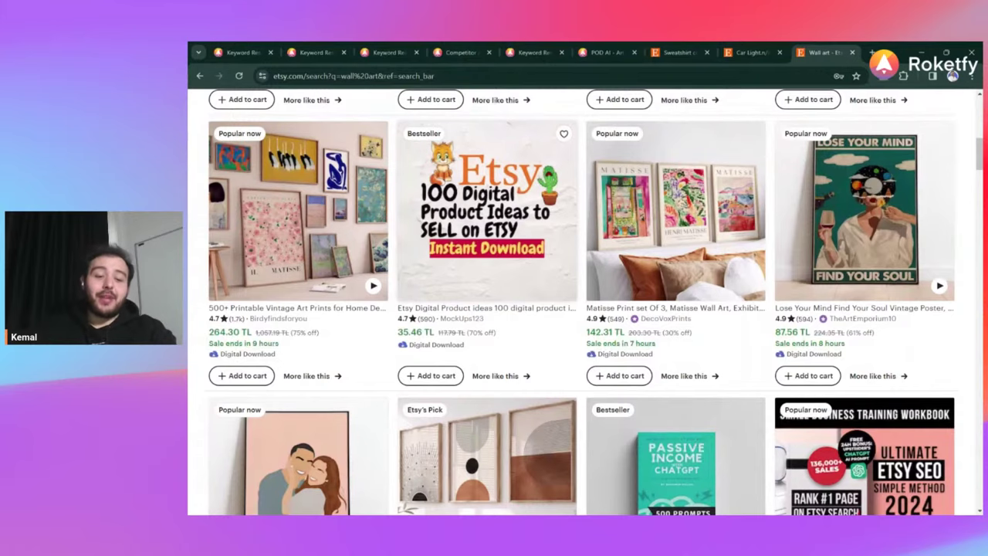
{"action": "scroll", "coordinate": [528, 194], "scroll_direction": "down", "scroll_amount": 3}
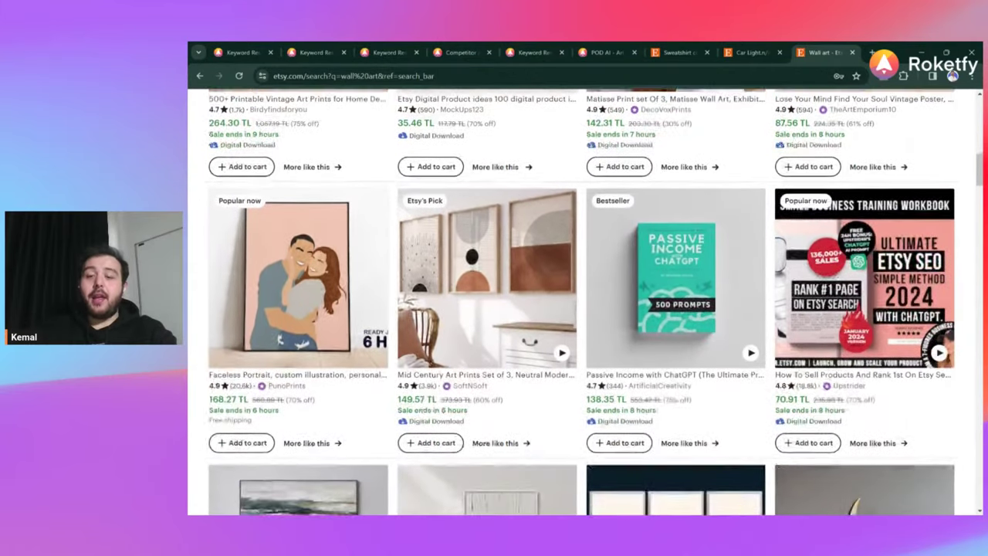
{"action": "scroll", "coordinate": [748, 328], "scroll_direction": "down", "scroll_amount": 5}
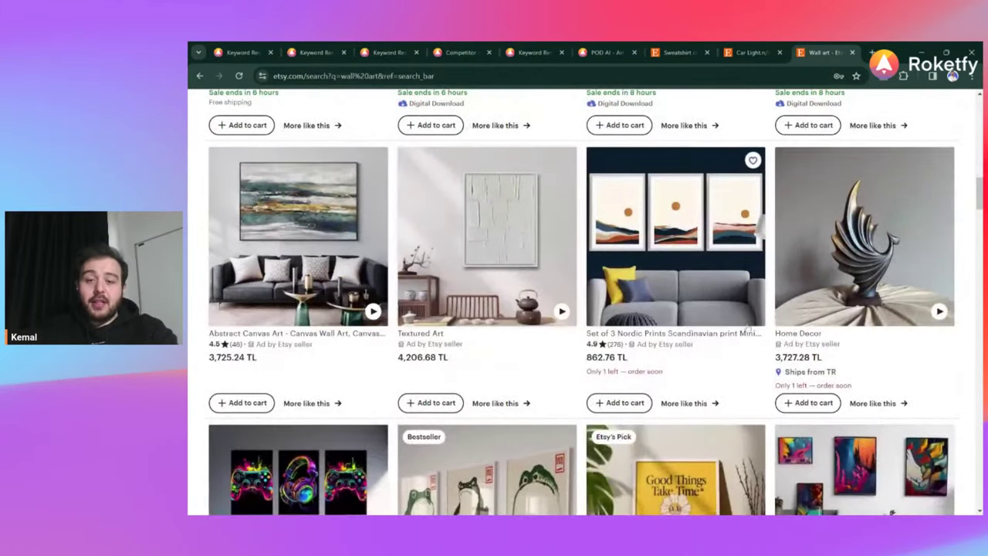
{"action": "scroll", "coordinate": [324, 353], "scroll_direction": "down", "scroll_amount": 2}
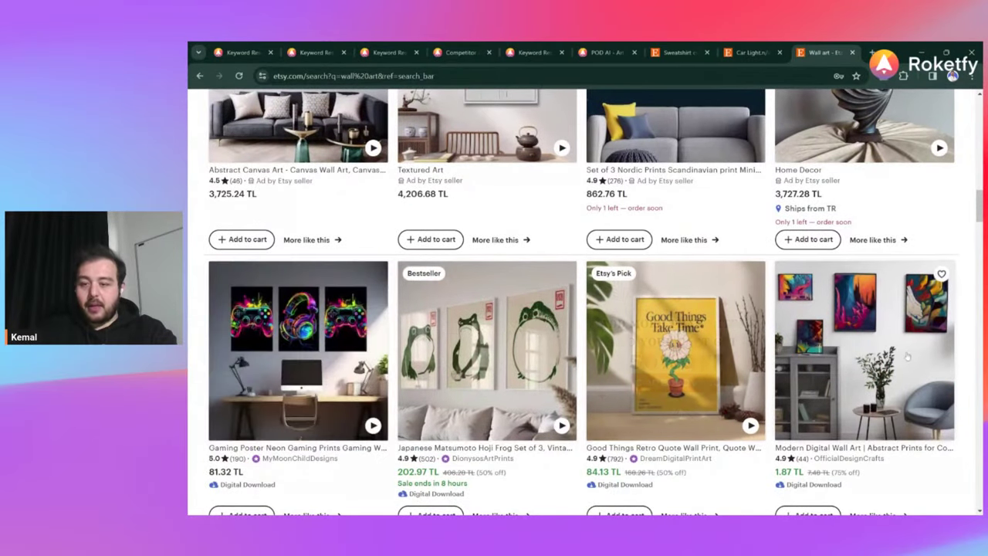
{"action": "scroll", "coordinate": [900, 364], "scroll_direction": "down", "scroll_amount": 1}
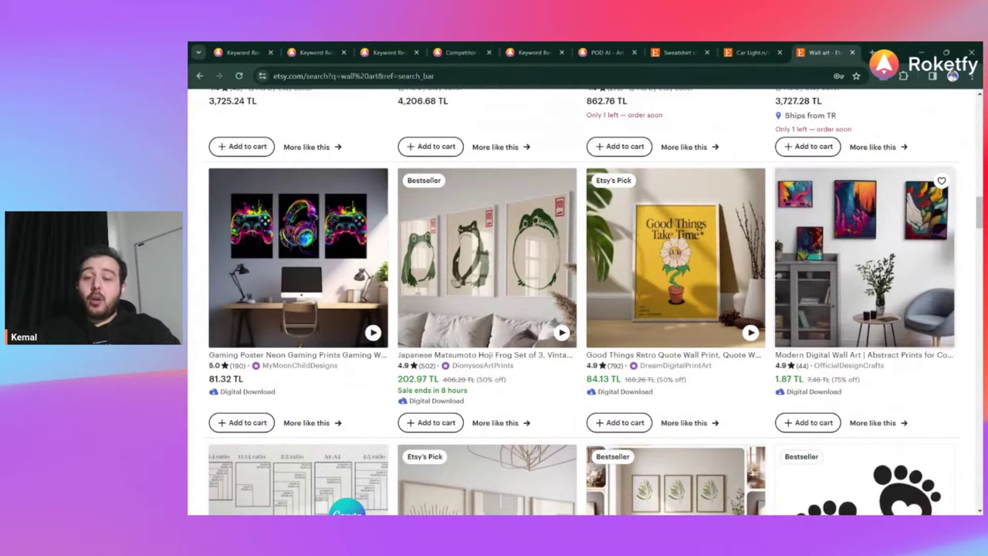
{"action": "scroll", "coordinate": [583, 301], "scroll_direction": "down", "scroll_amount": 3}
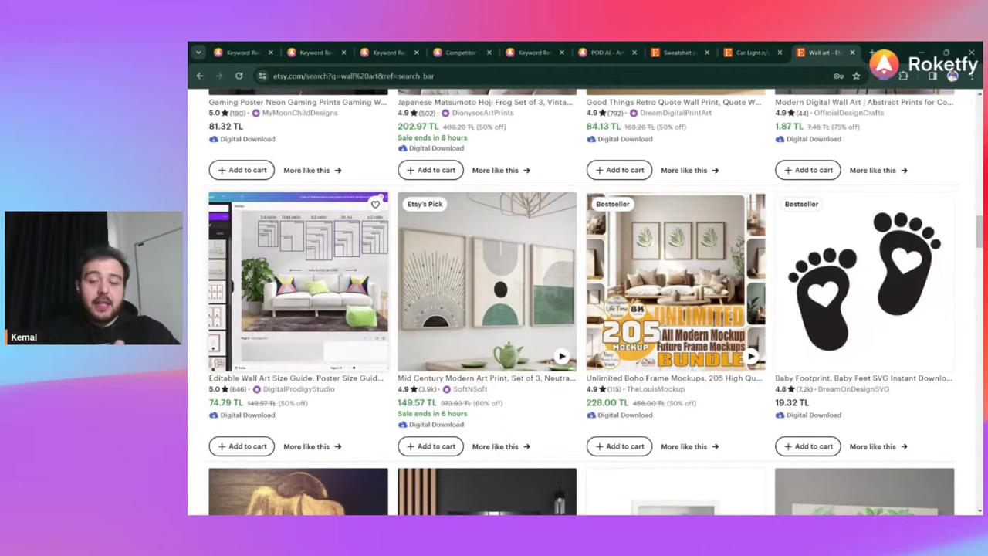
{"action": "scroll", "coordinate": [583, 301], "scroll_direction": "down", "scroll_amount": 2}
{"action": "scroll", "coordinate": [498, 195], "scroll_direction": "down", "scroll_amount": 1}
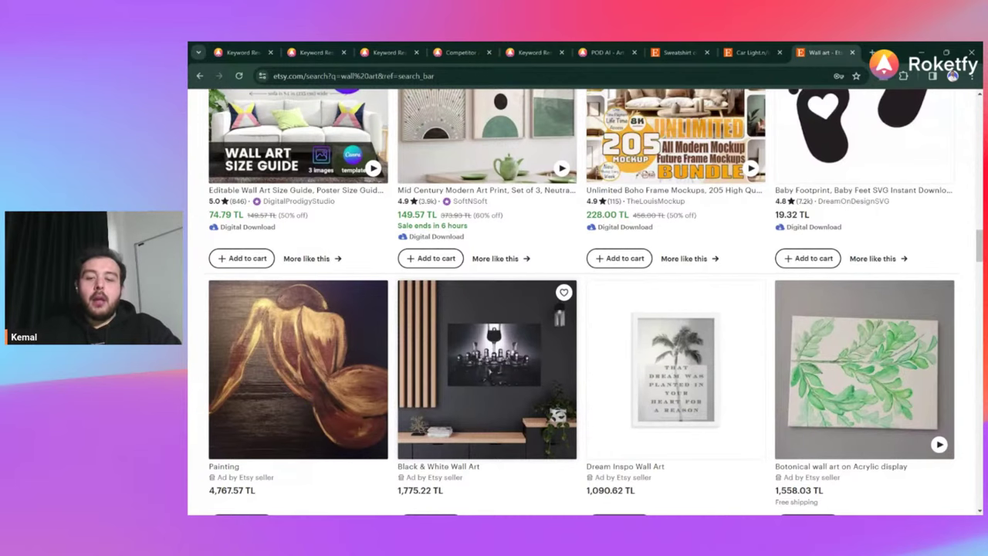
Step: Examine the remaining "wall art" listings down to the end of the first results page, noting product types and prices
{"action": "scroll", "coordinate": [582, 301], "scroll_direction": "down", "scroll_amount": 3}
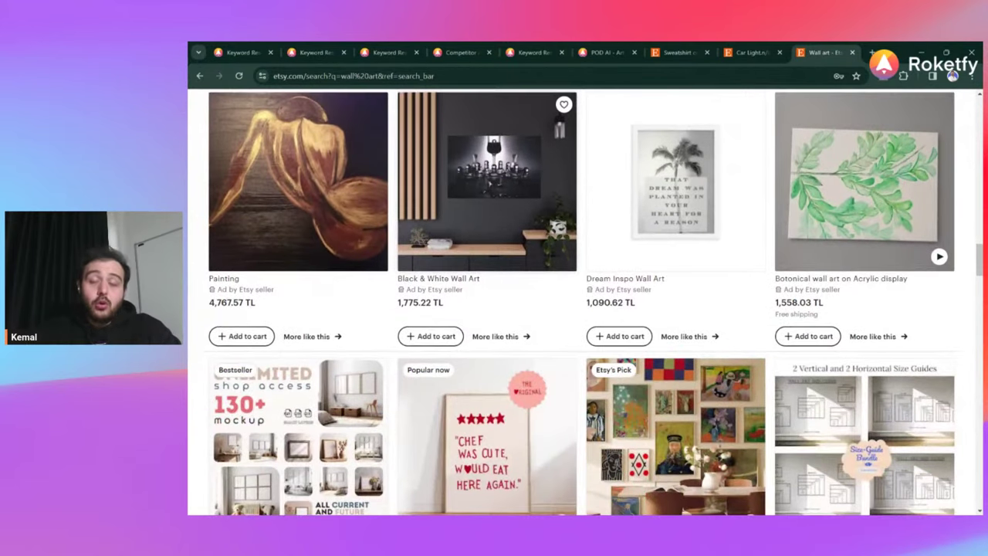
{"action": "scroll", "coordinate": [582, 301], "scroll_direction": "down", "scroll_amount": 5}
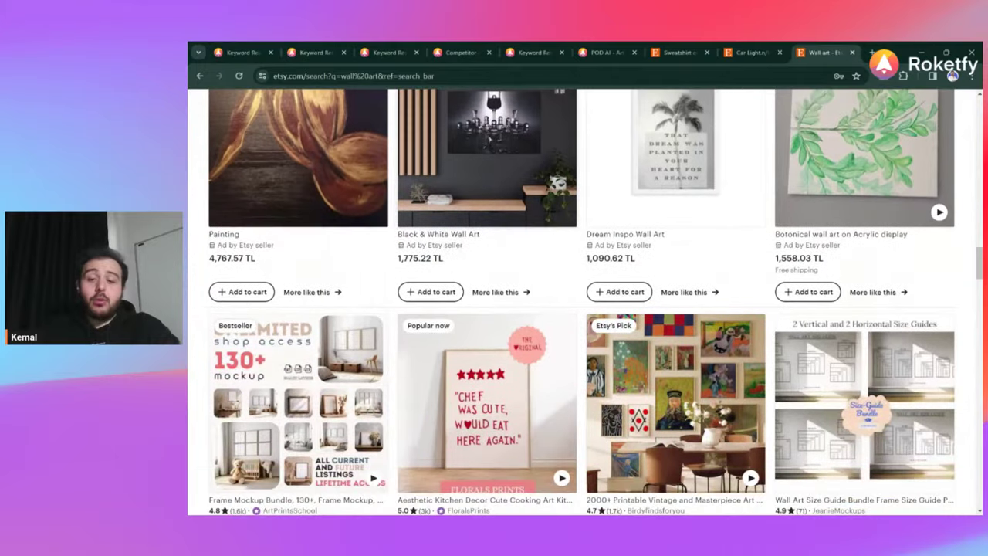
{"action": "scroll", "coordinate": [583, 301], "scroll_direction": "down", "scroll_amount": 5}
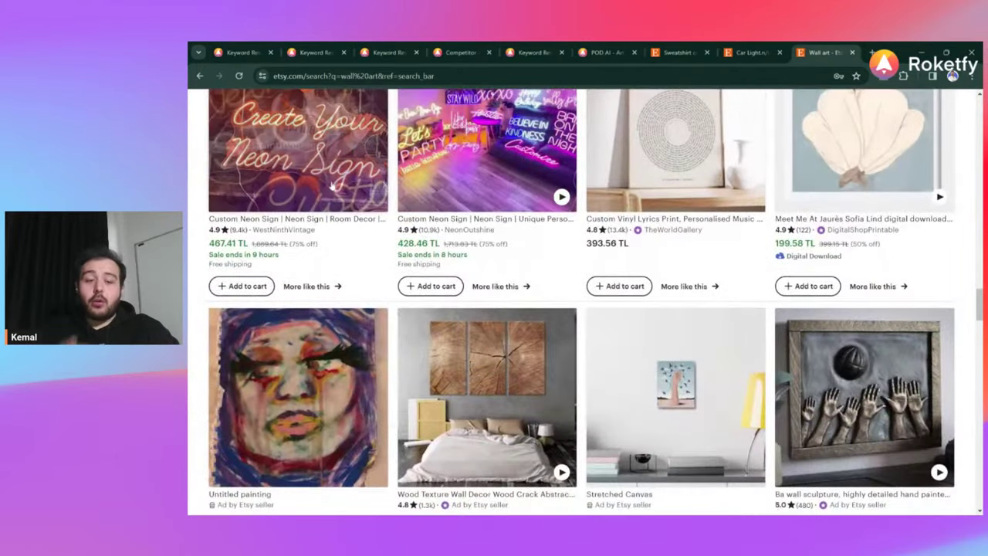
{"action": "scroll", "coordinate": [308, 328], "scroll_direction": "up", "scroll_amount": 2}
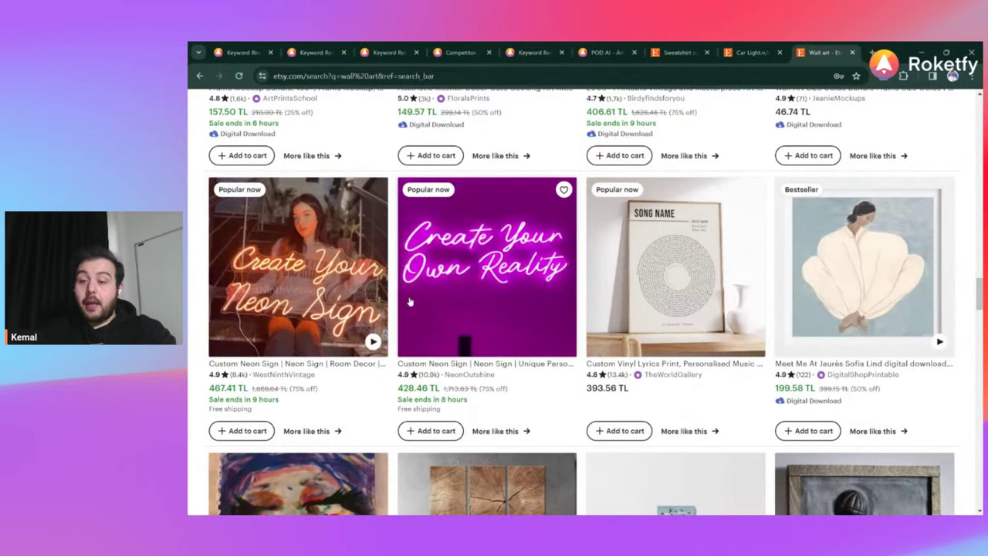
{"action": "scroll", "coordinate": [486, 324], "scroll_direction": "down", "scroll_amount": 2}
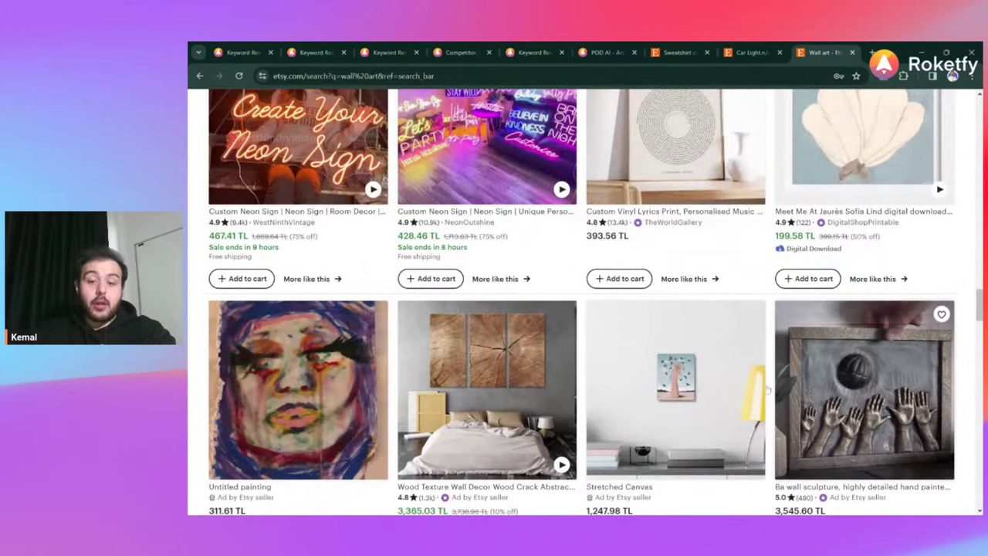
{"action": "scroll", "coordinate": [565, 363], "scroll_direction": "down", "scroll_amount": 5}
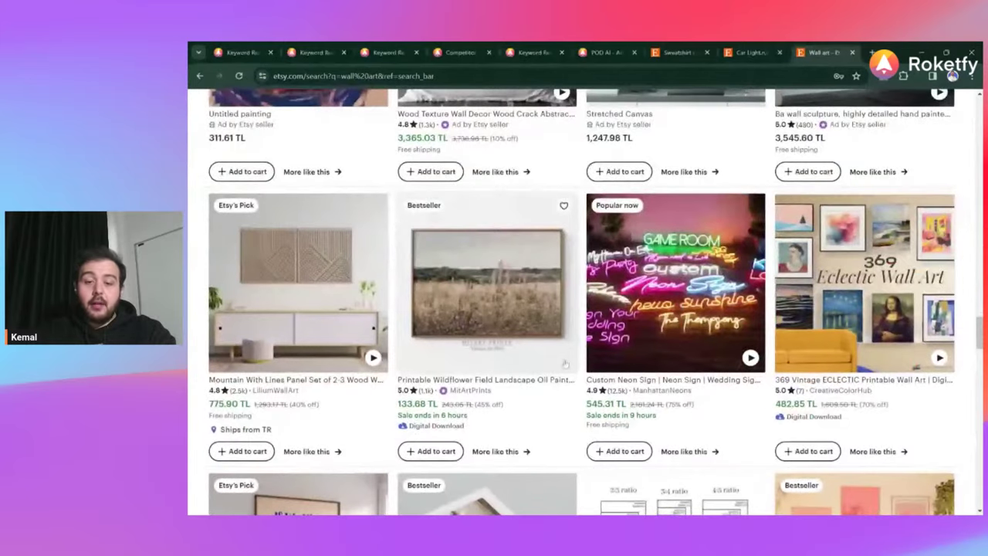
{"action": "scroll", "coordinate": [812, 326], "scroll_direction": "down", "scroll_amount": 10}
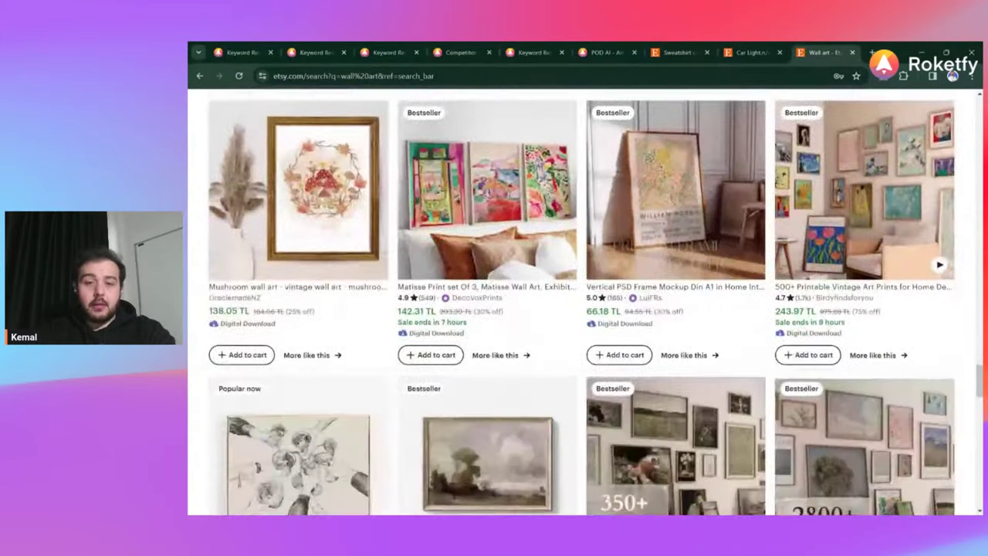
{"action": "scroll", "coordinate": [585, 301], "scroll_direction": "down", "scroll_amount": 5}
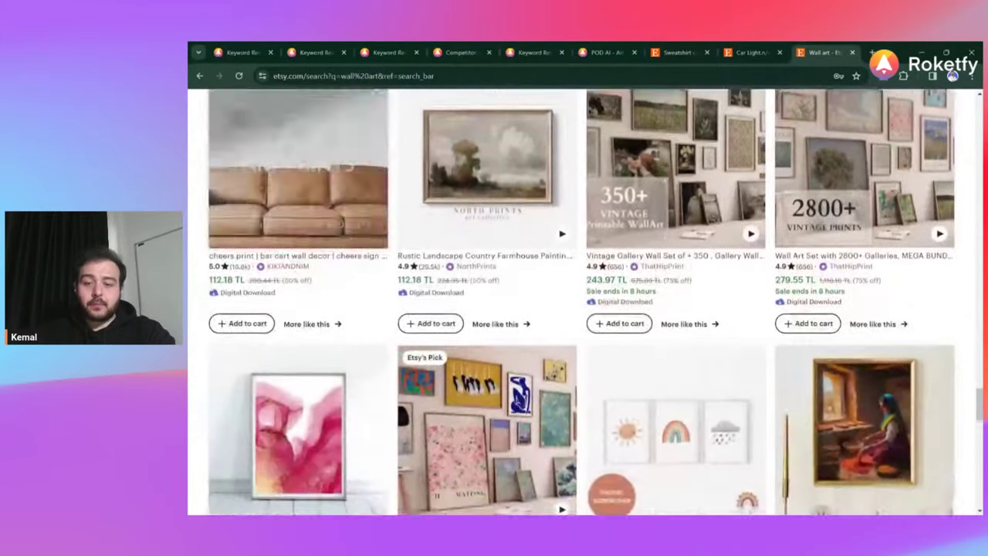
{"action": "scroll", "coordinate": [584, 301], "scroll_direction": "up", "scroll_amount": 3}
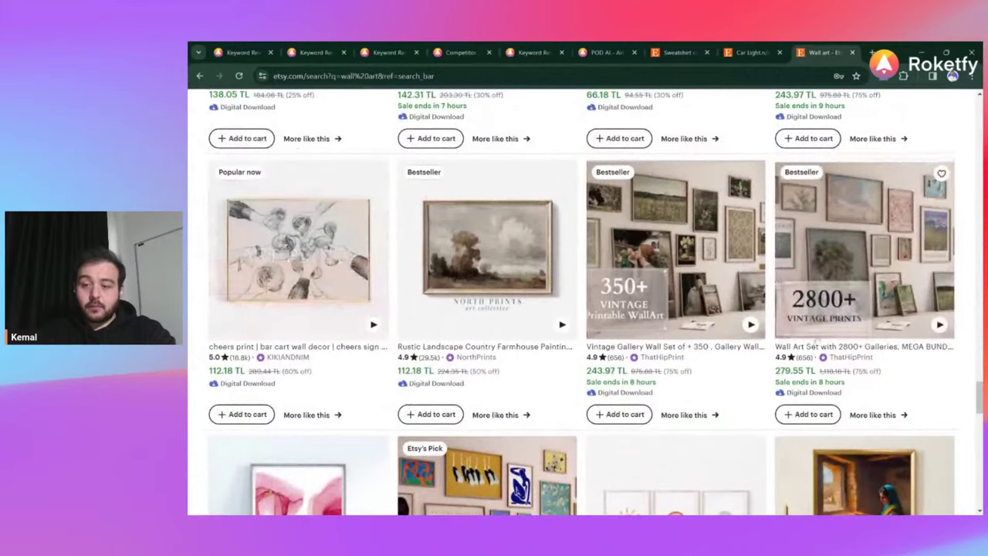
{"action": "scroll", "coordinate": [876, 251], "scroll_direction": "down", "scroll_amount": 8}
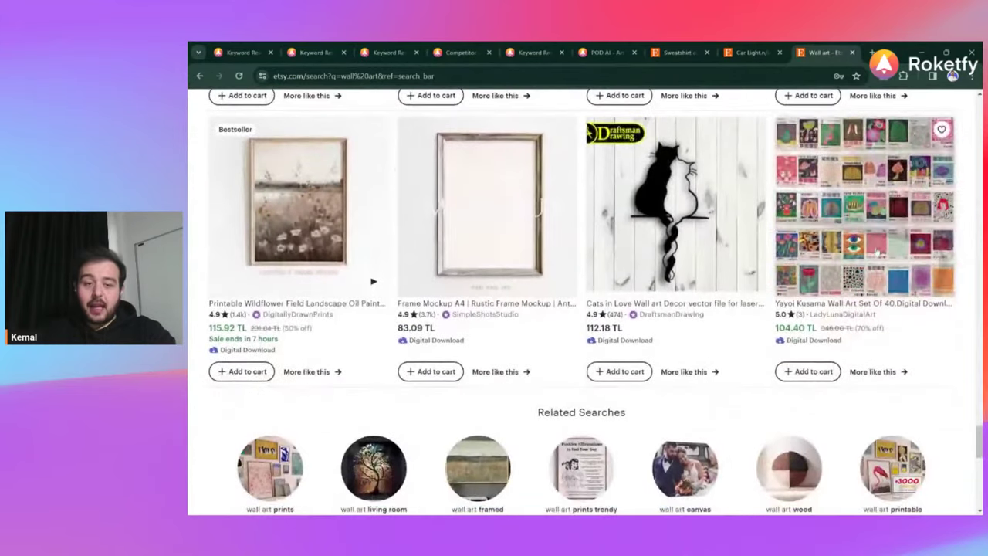
{"action": "scroll", "coordinate": [286, 185], "scroll_direction": "down", "scroll_amount": 6}
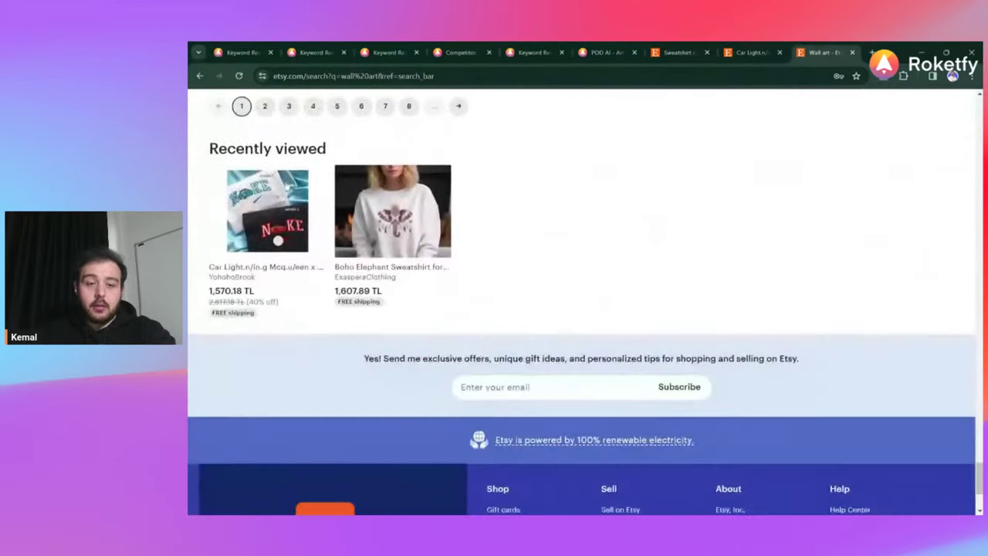
Step: Open page 2 of the "wall art" search results and skim its first listings
{"action": "scroll", "coordinate": [285, 185], "scroll_direction": "up", "scroll_amount": 4}
{"action": "left_click", "coordinate": [264, 436]}
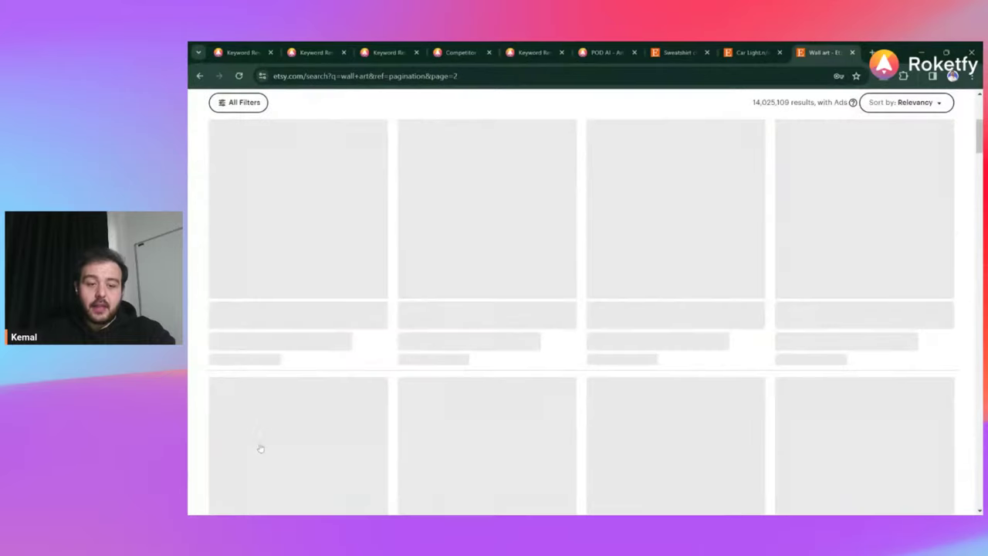
{"action": "scroll", "coordinate": [261, 446], "scroll_direction": "down", "scroll_amount": 2}
{"action": "scroll", "coordinate": [260, 446], "scroll_direction": "down", "scroll_amount": 2}
Step: Filter the "wall art" search results by item format to physical items only and close the filters
{"action": "scroll", "coordinate": [251, 231], "scroll_direction": "up", "scroll_amount": 6}
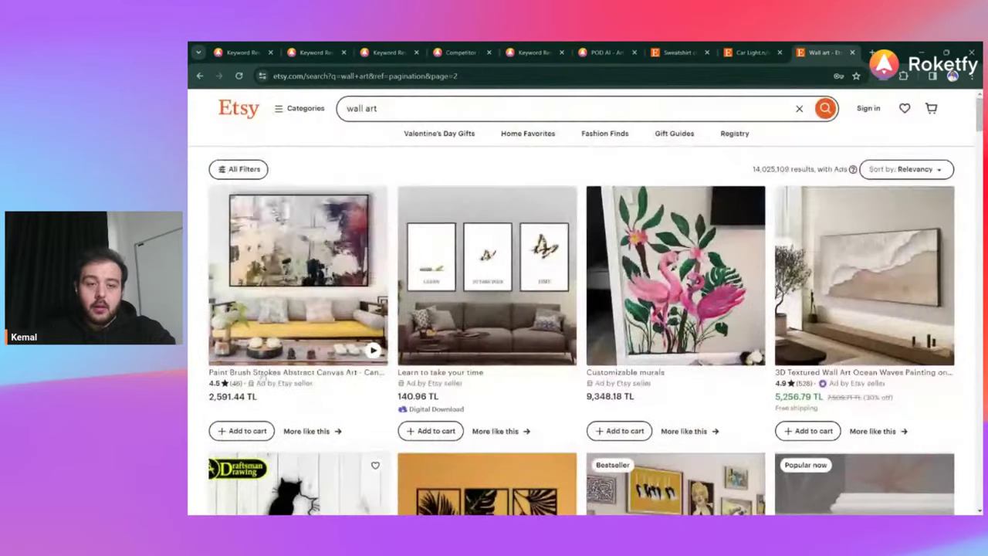
{"action": "left_click", "coordinate": [248, 175]}
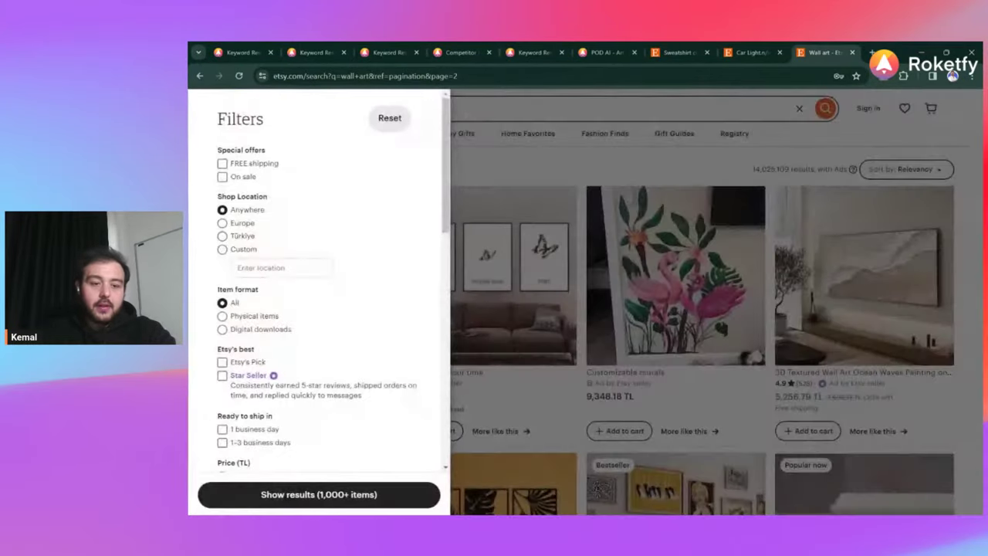
{"action": "scroll", "coordinate": [283, 326], "scroll_direction": "down", "scroll_amount": 1}
{"action": "left_click", "coordinate": [260, 285]}
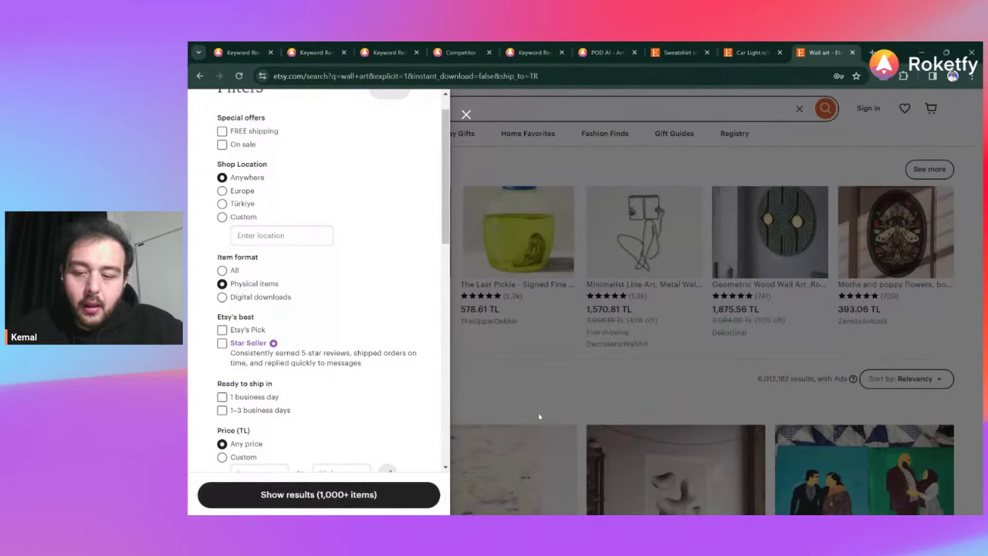
{"action": "left_click", "coordinate": [556, 372]}
Step: Examine the physical "wall art" listings, comparing product types, prices and review ratings
{"action": "scroll", "coordinate": [556, 376], "scroll_direction": "down", "scroll_amount": 2}
{"action": "scroll", "coordinate": [556, 376], "scroll_direction": "down", "scroll_amount": 7}
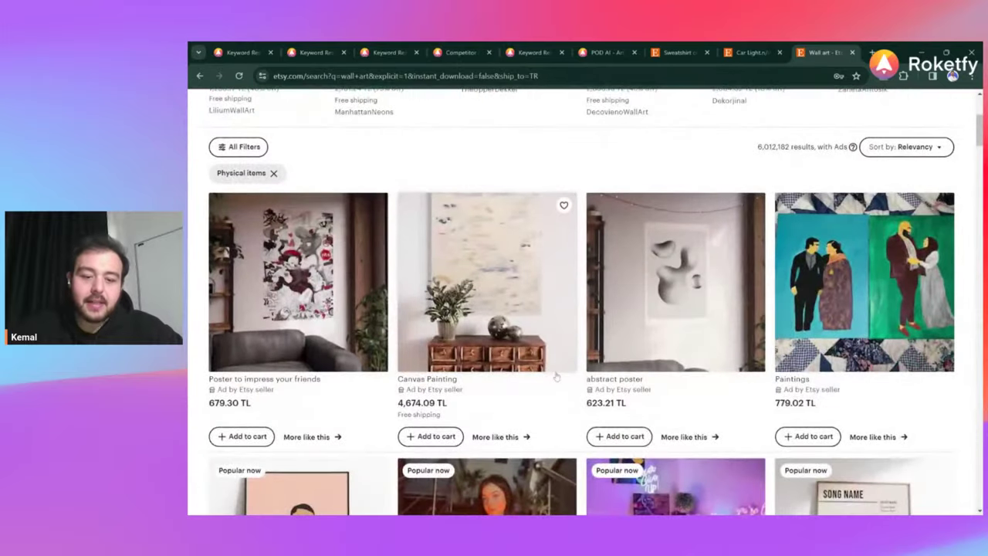
{"action": "scroll", "coordinate": [556, 376], "scroll_direction": "down", "scroll_amount": 1}
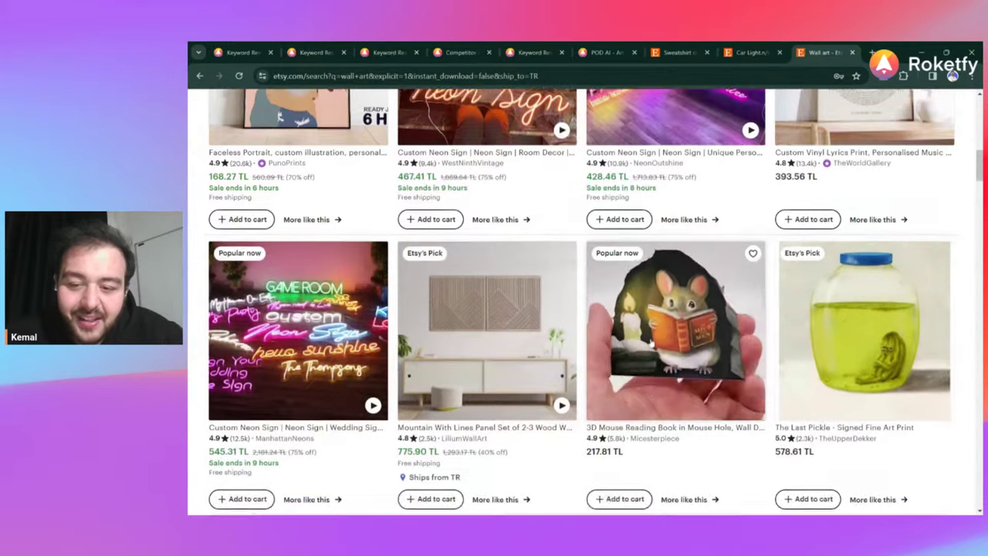
{"action": "scroll", "coordinate": [652, 345], "scroll_direction": "down", "scroll_amount": 4}
{"action": "scroll", "coordinate": [652, 345], "scroll_direction": "down", "scroll_amount": 1}
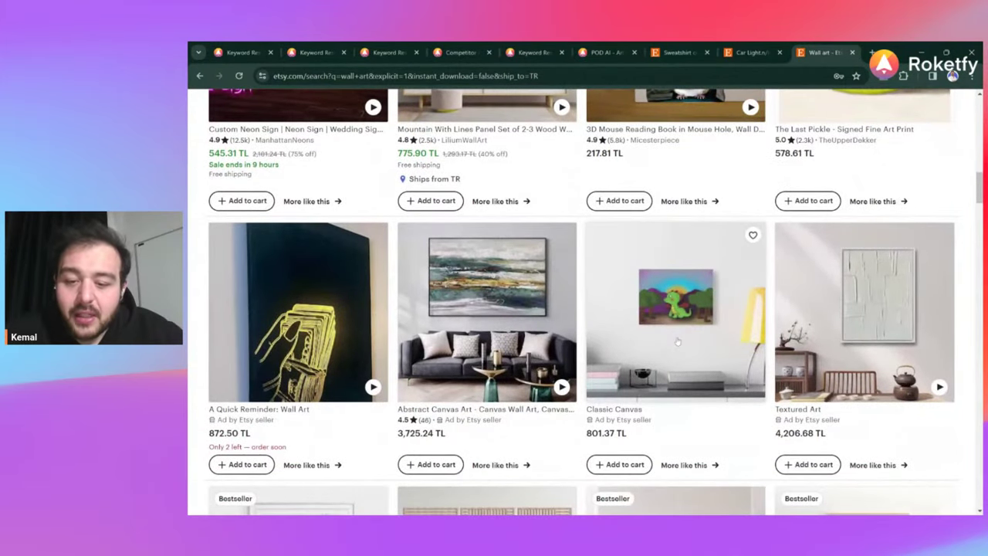
{"action": "scroll", "coordinate": [677, 342], "scroll_direction": "down", "scroll_amount": 1}
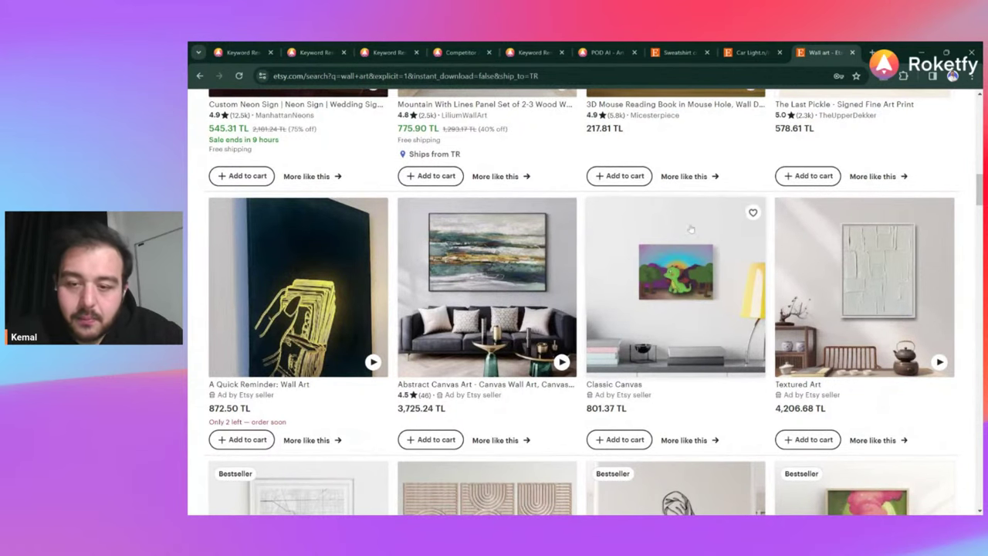
Step: Examine further physical "wall art" listings down the results page, comparing materials, styles, discounts and prices
{"action": "scroll", "coordinate": [691, 229], "scroll_direction": "down", "scroll_amount": 4}
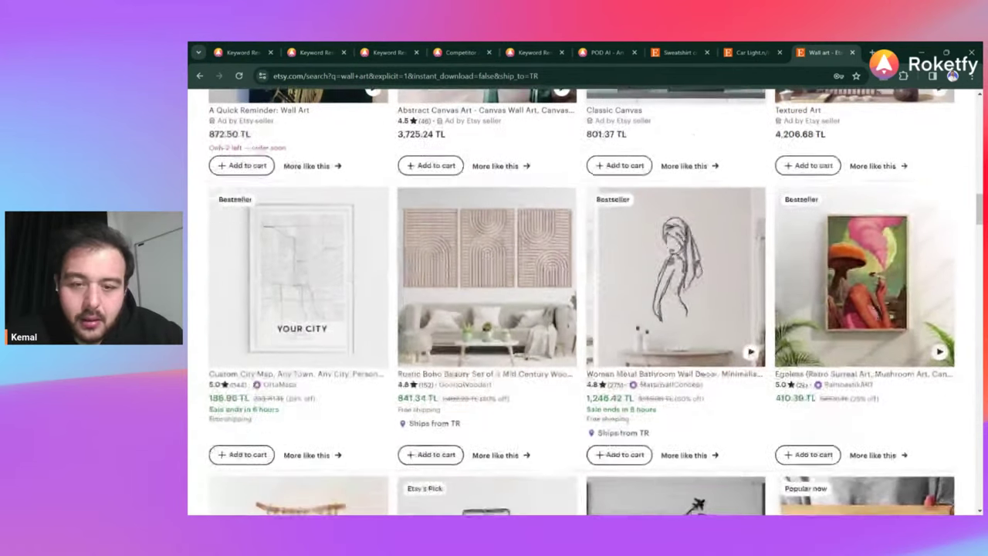
{"action": "scroll", "coordinate": [691, 231], "scroll_direction": "down", "scroll_amount": 1}
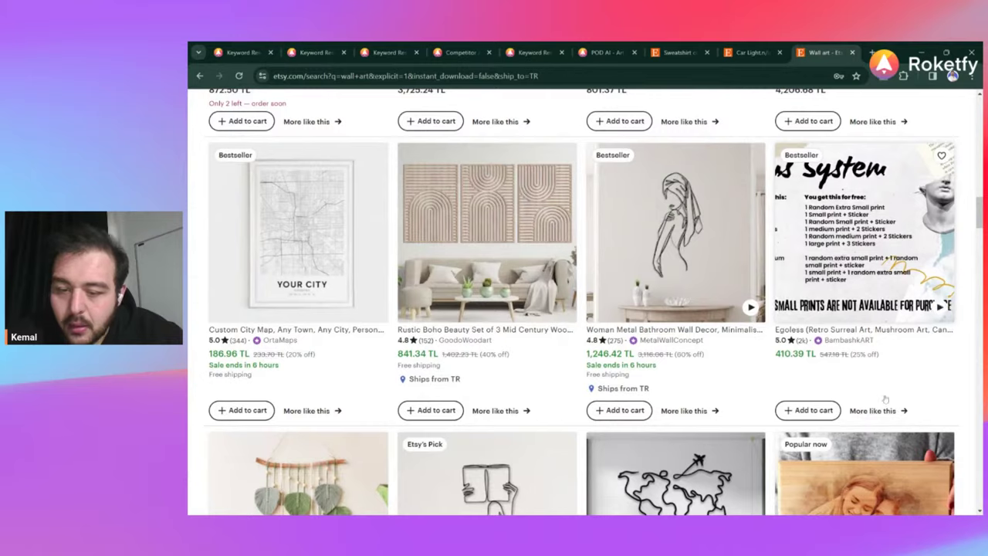
{"action": "scroll", "coordinate": [648, 402], "scroll_direction": "down", "scroll_amount": 5}
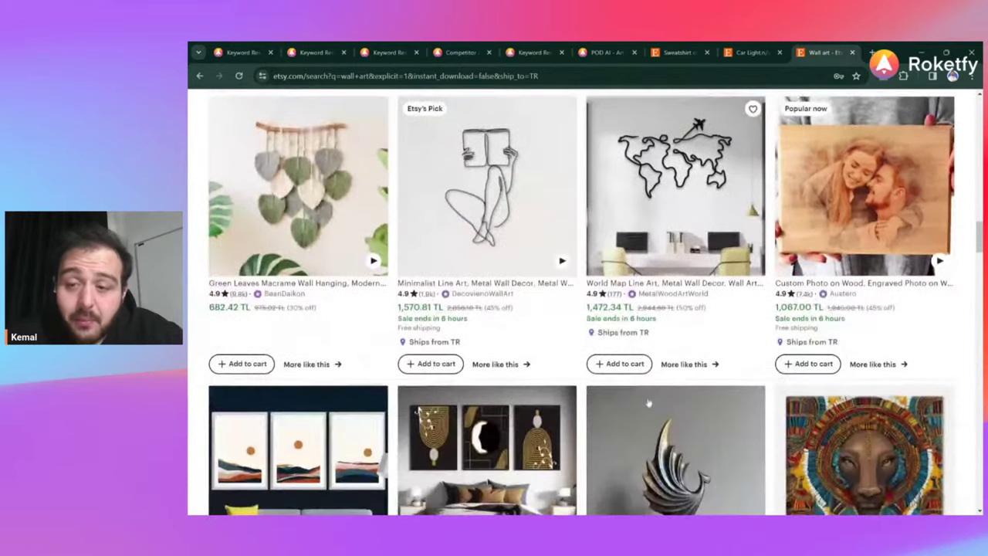
{"action": "scroll", "coordinate": [648, 401], "scroll_direction": "down", "scroll_amount": 1}
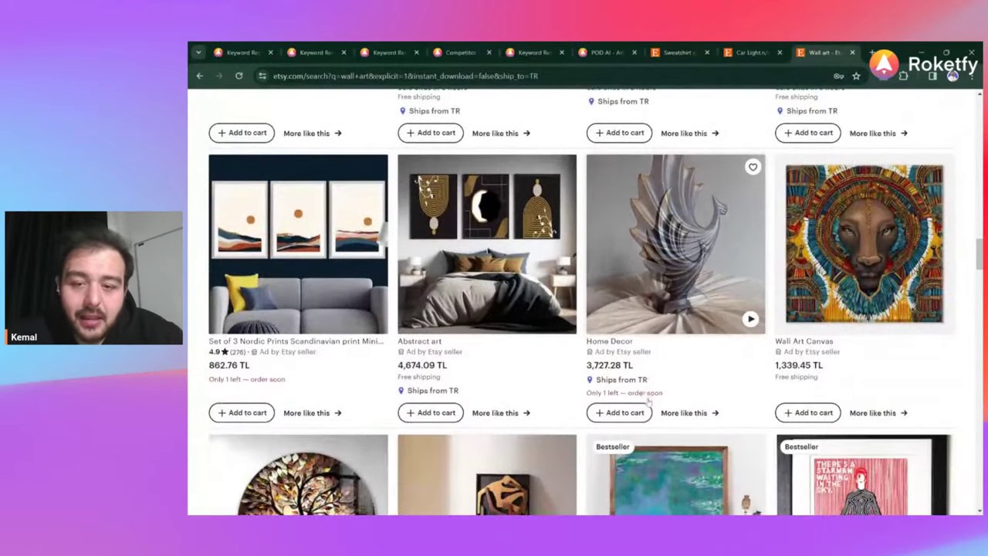
{"action": "scroll", "coordinate": [549, 360], "scroll_direction": "down", "scroll_amount": 2}
{"action": "scroll", "coordinate": [488, 356], "scroll_direction": "down", "scroll_amount": 2}
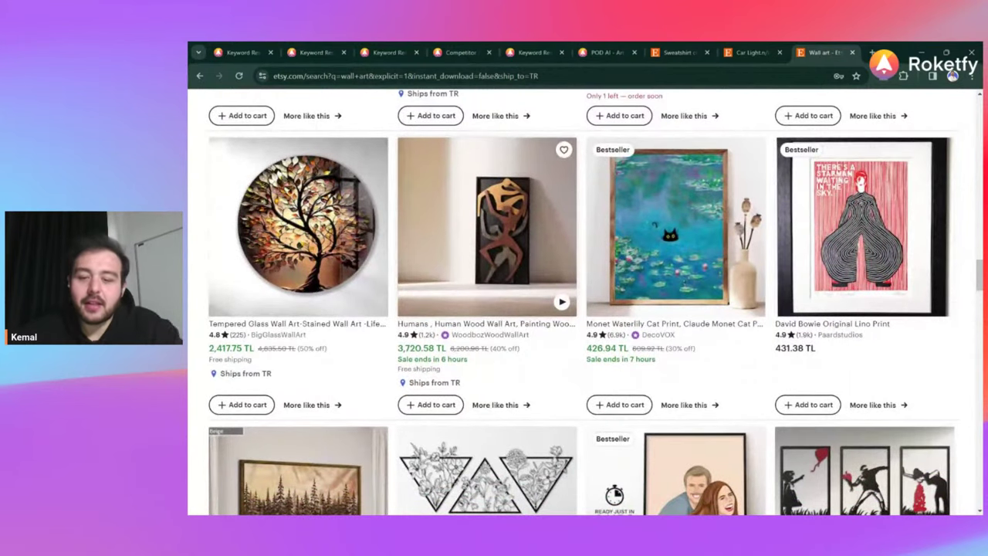
{"action": "scroll", "coordinate": [579, 309], "scroll_direction": "down", "scroll_amount": 2}
{"action": "scroll", "coordinate": [582, 301], "scroll_direction": "down", "scroll_amount": 4}
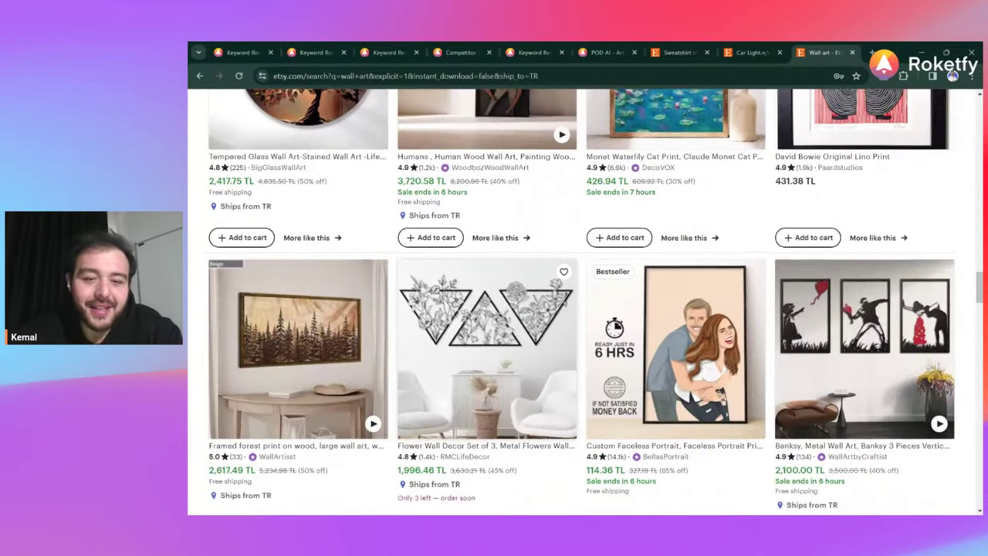
{"action": "scroll", "coordinate": [306, 239], "scroll_direction": "down", "scroll_amount": 5}
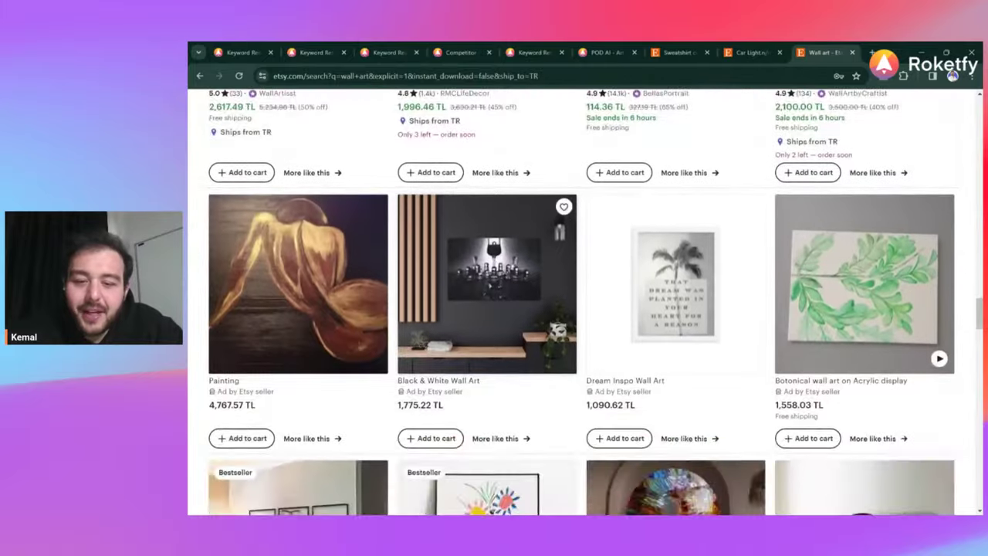
{"action": "scroll", "coordinate": [306, 237], "scroll_direction": "down", "scroll_amount": 4}
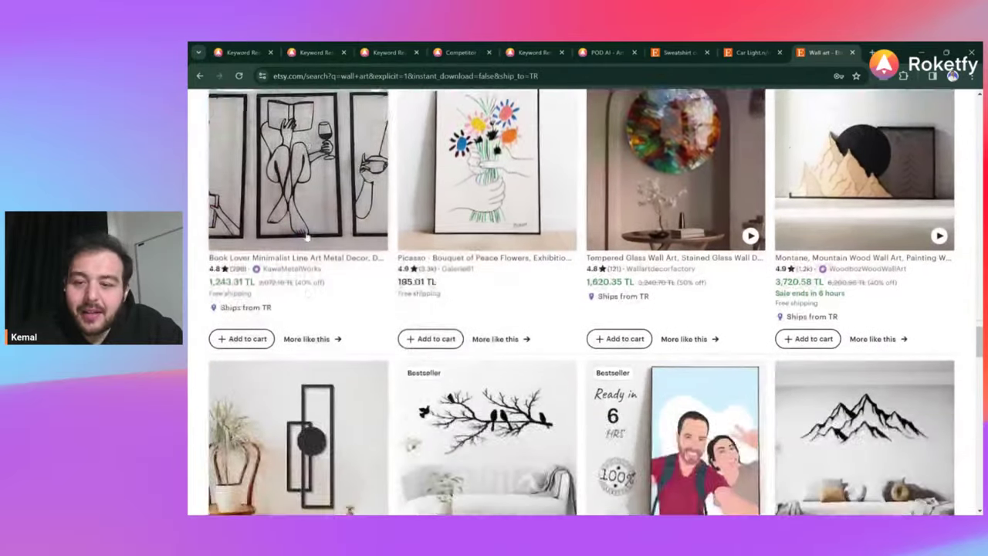
{"action": "scroll", "coordinate": [362, 228], "scroll_direction": "down", "scroll_amount": 12}
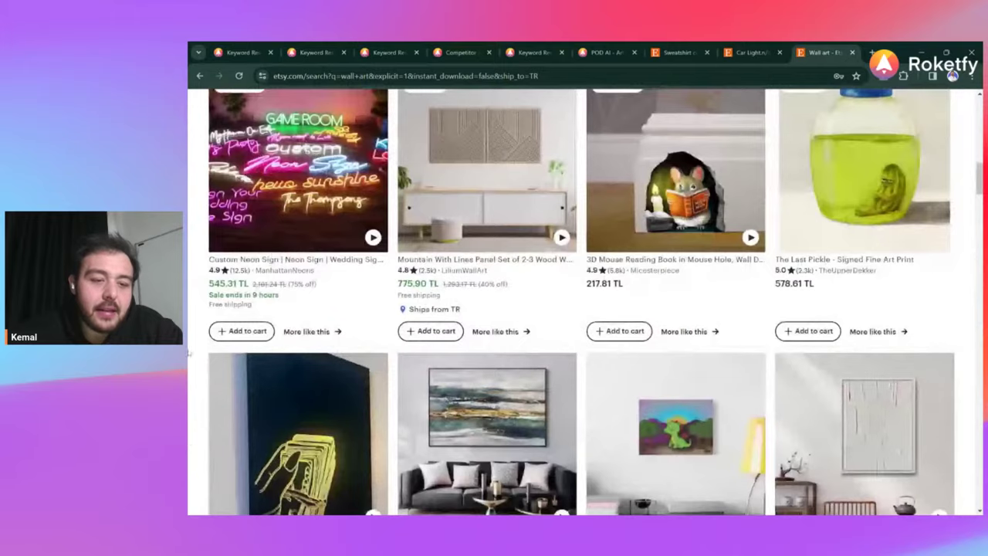
Step: Narrow the Etsy search to "wall art paint", keeping the physical items filter
{"action": "scroll", "coordinate": [189, 352], "scroll_direction": "up", "scroll_amount": 15}
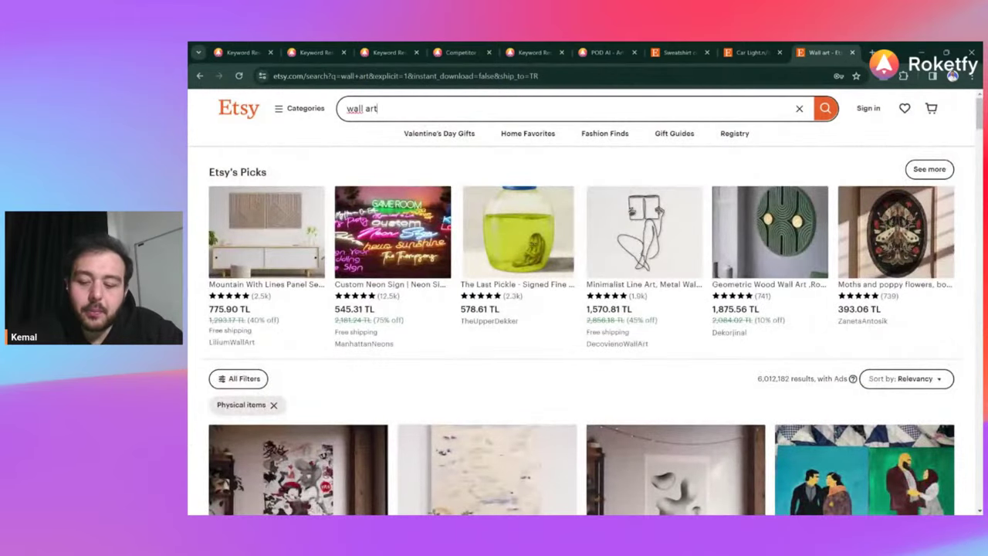
{"action": "left_click", "coordinate": [378, 109]}
{"action": "type", "text": "paint"}
{"action": "key", "text": "Return"}
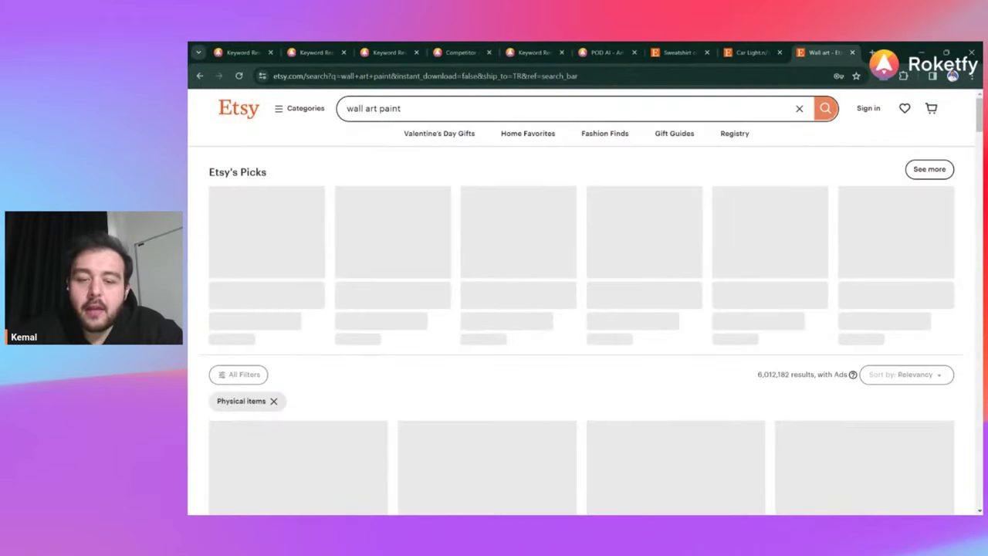
Step: Examine the "wall art paint" listings through to the end of the results page, comparing painting types, prices and ratings
{"action": "scroll", "coordinate": [585, 274], "scroll_direction": "down", "scroll_amount": 4}
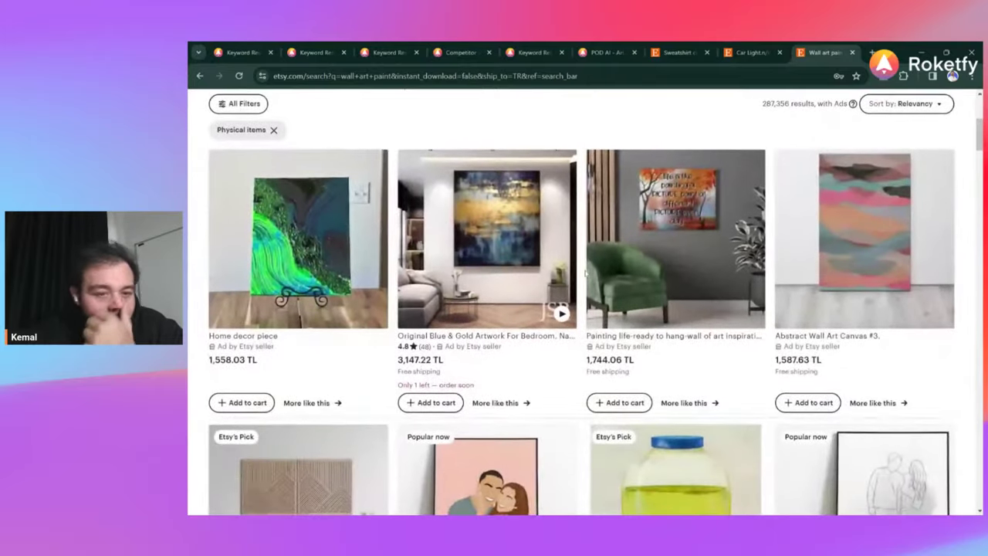
{"action": "scroll", "coordinate": [571, 302], "scroll_direction": "down", "scroll_amount": 4}
{"action": "scroll", "coordinate": [571, 301], "scroll_direction": "down", "scroll_amount": 6}
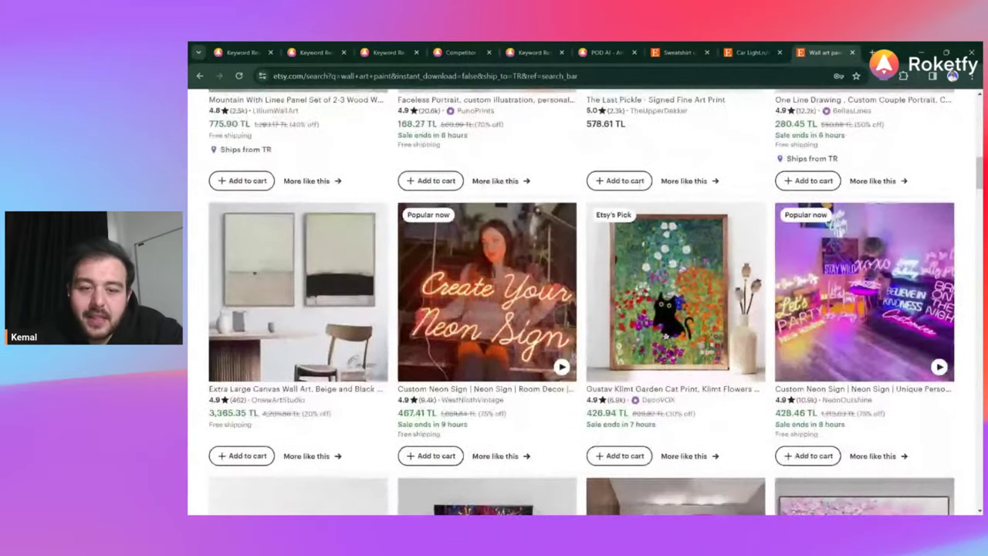
{"action": "scroll", "coordinate": [584, 301], "scroll_direction": "down", "scroll_amount": 3}
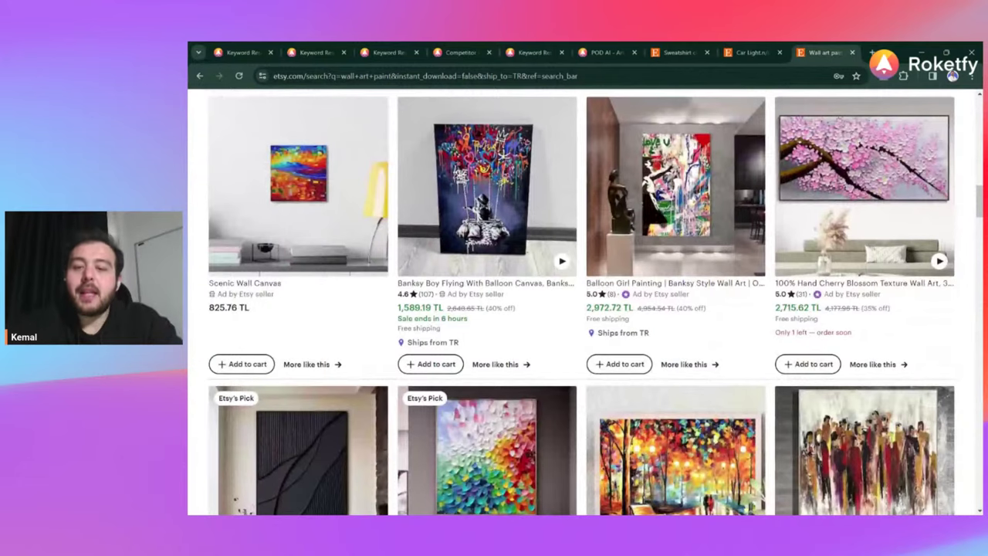
{"action": "scroll", "coordinate": [641, 244], "scroll_direction": "down", "scroll_amount": 4}
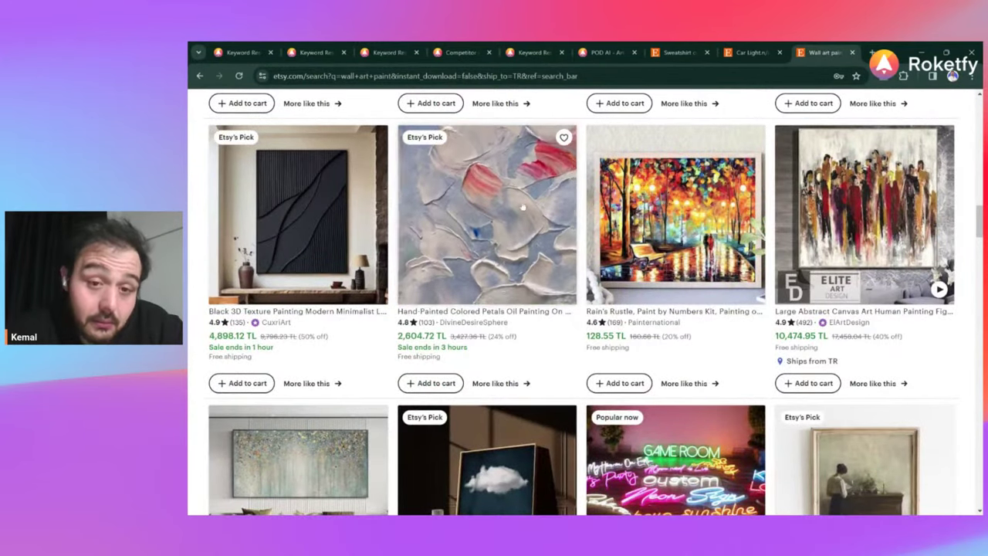
{"action": "scroll", "coordinate": [519, 234], "scroll_direction": "down", "scroll_amount": 7}
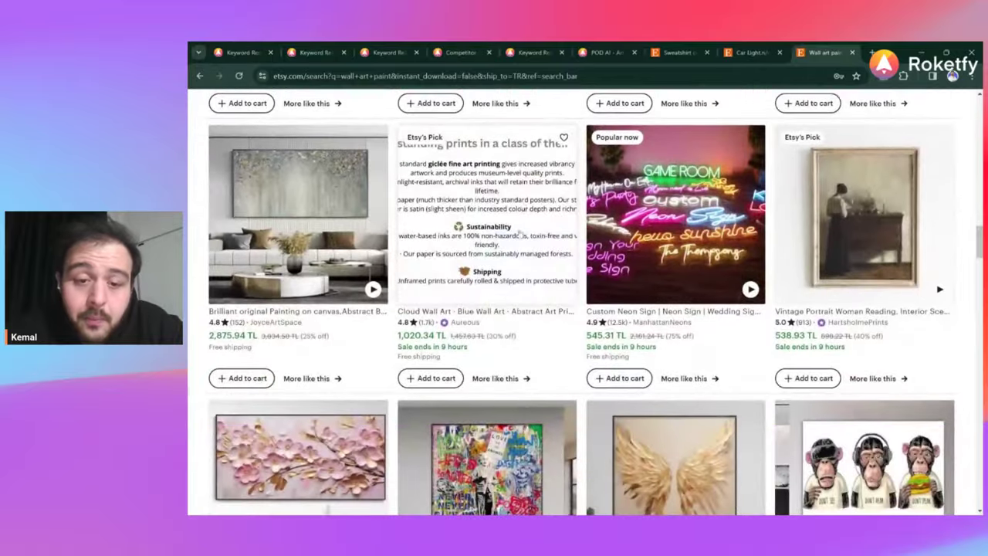
{"action": "scroll", "coordinate": [523, 206], "scroll_direction": "down", "scroll_amount": 10}
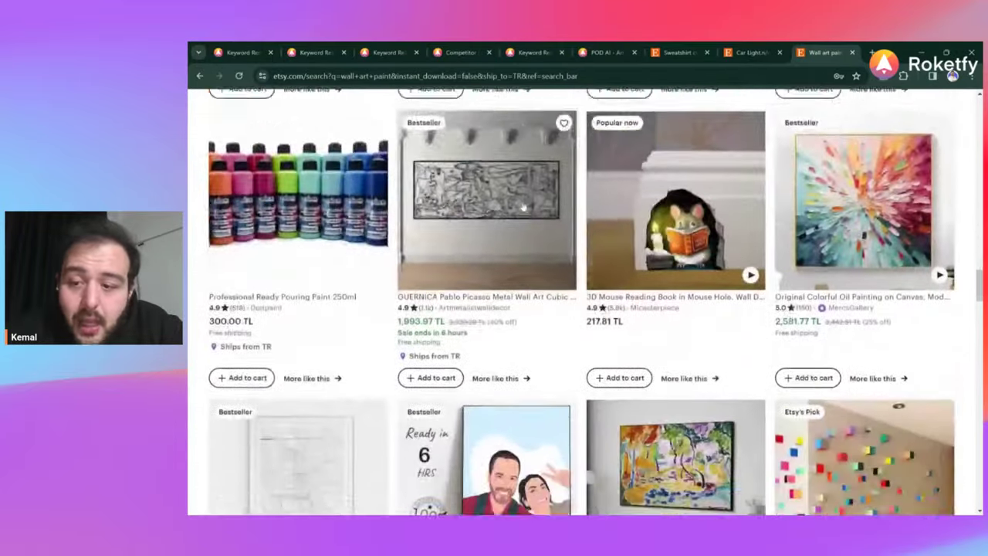
{"action": "scroll", "coordinate": [524, 207], "scroll_direction": "down", "scroll_amount": 3}
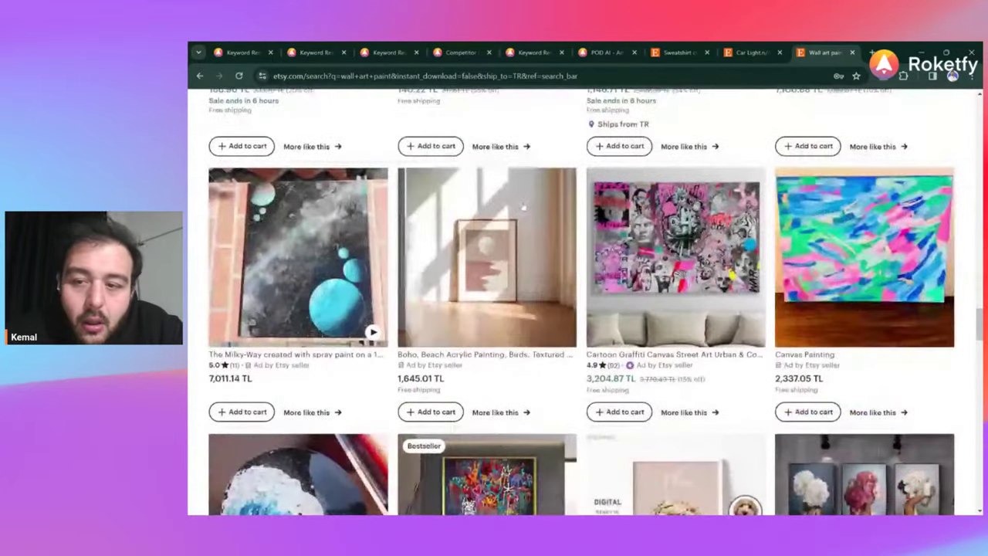
{"action": "scroll", "coordinate": [523, 207], "scroll_direction": "down", "scroll_amount": 5}
{"action": "scroll", "coordinate": [873, 179], "scroll_direction": "up", "scroll_amount": 1}
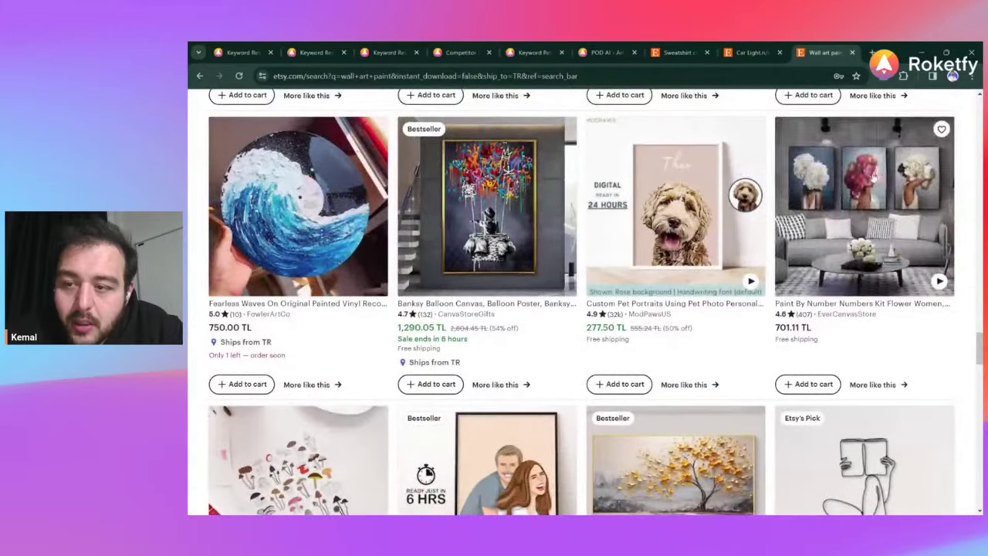
{"action": "scroll", "coordinate": [623, 224], "scroll_direction": "down", "scroll_amount": 7}
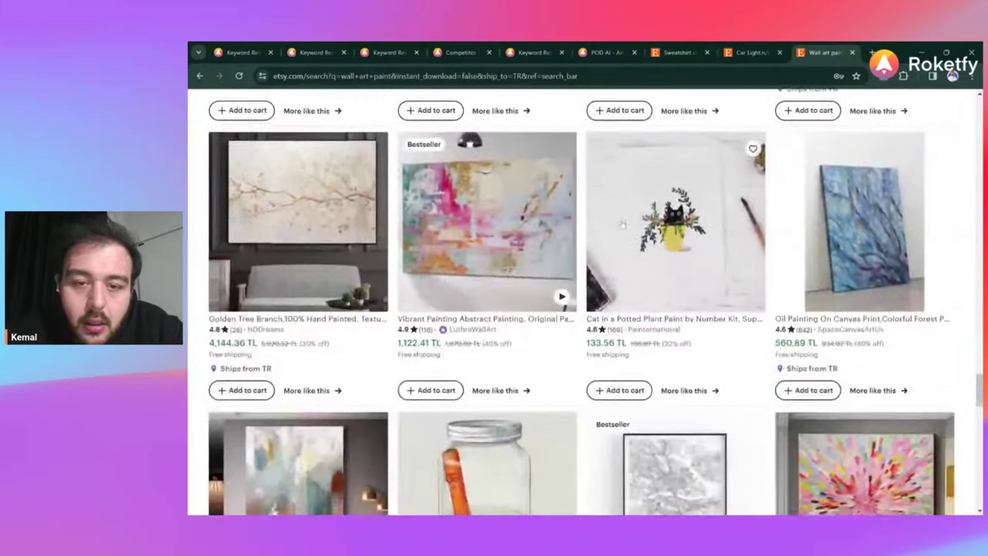
{"action": "scroll", "coordinate": [622, 224], "scroll_direction": "down", "scroll_amount": 15}
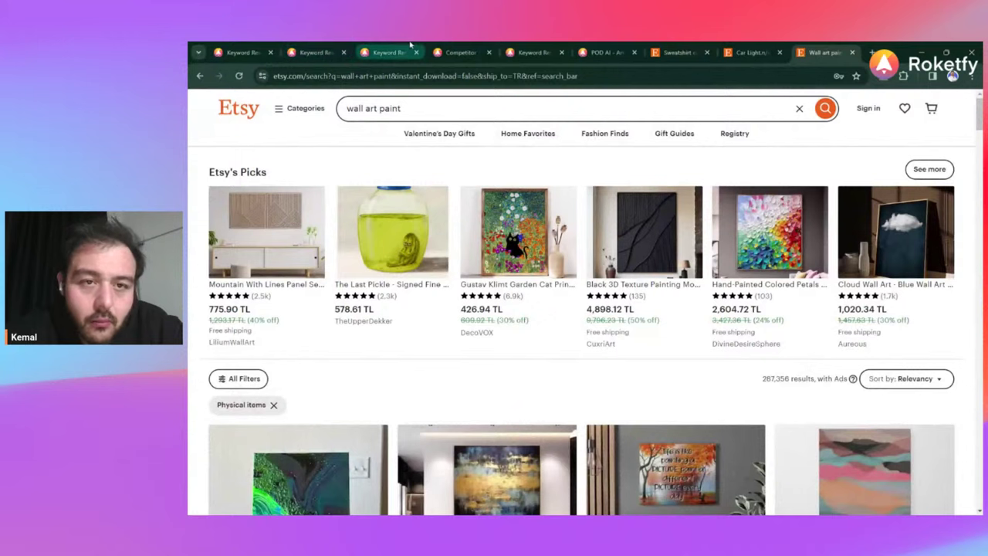
Step: Switch to Roketfy's POD AI product catalog and open the Home & Living category's subcategories
{"action": "left_click", "coordinate": [607, 52]}
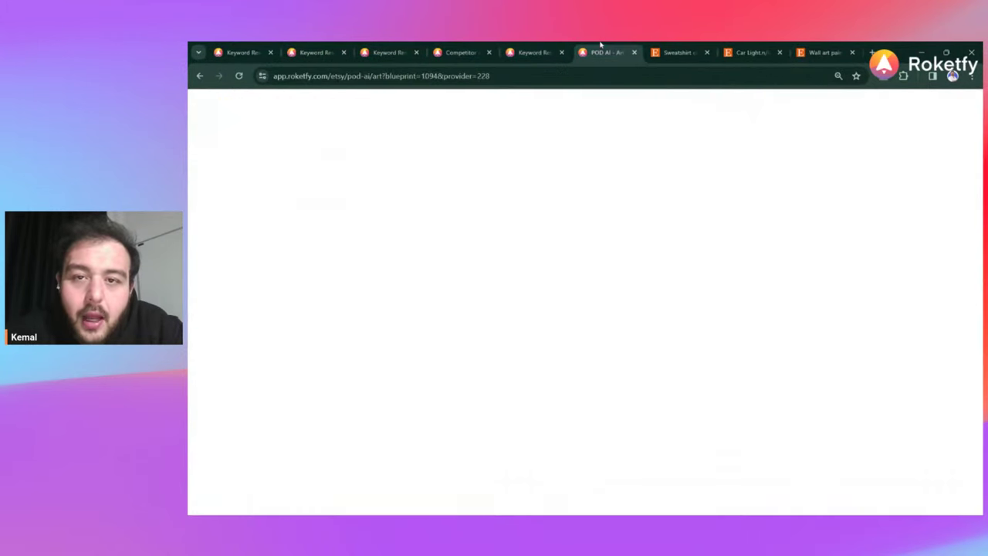
{"action": "left_click", "coordinate": [220, 194]}
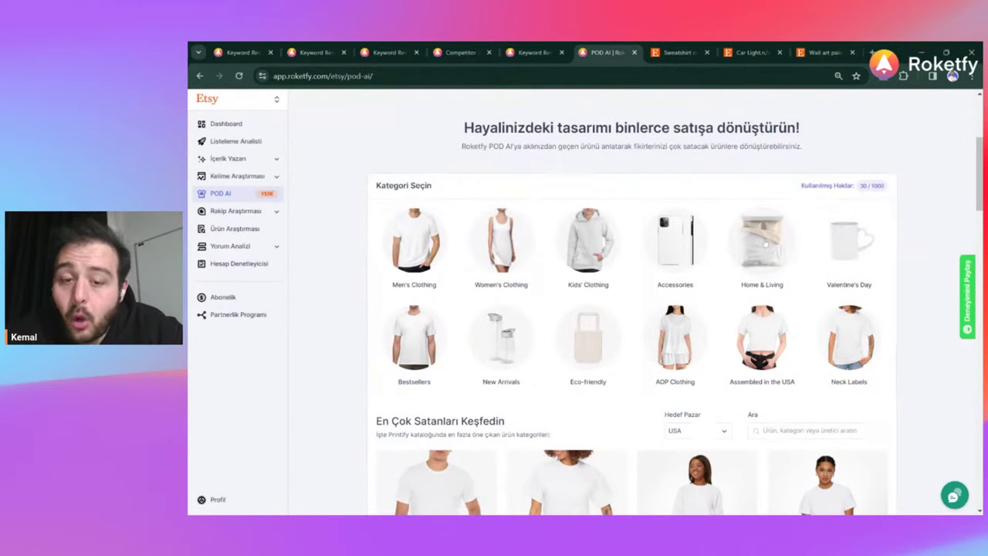
{"action": "left_click", "coordinate": [765, 244]}
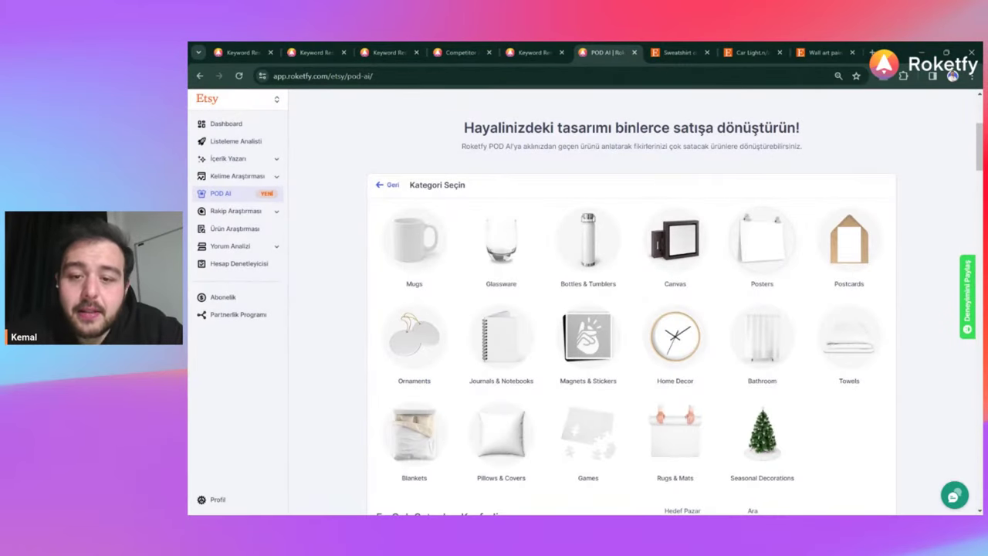
{"action": "scroll", "coordinate": [780, 220], "scroll_direction": "down", "scroll_amount": 1}
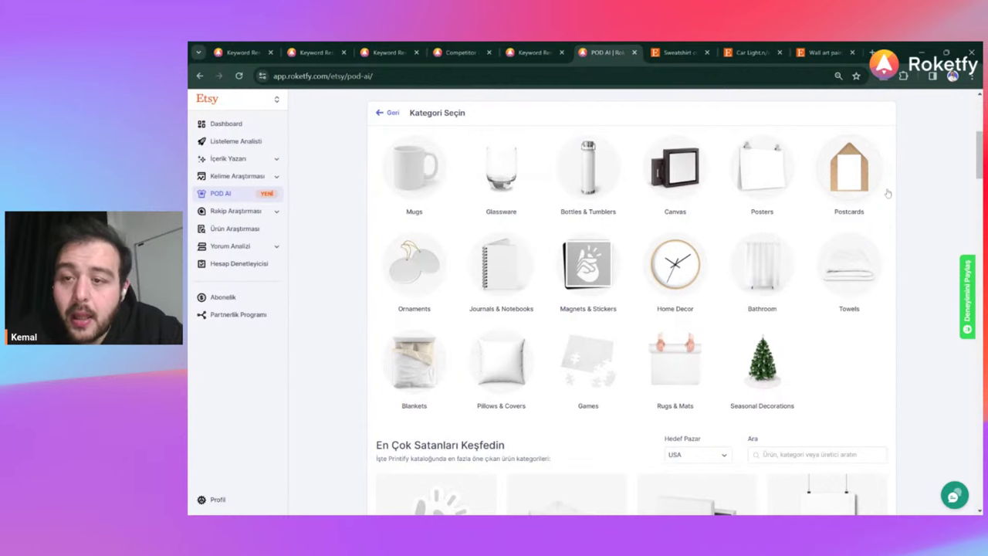
Step: Display the Posters products, switch to the Canvas products, and review their Printify starting prices
{"action": "left_click", "coordinate": [766, 164]}
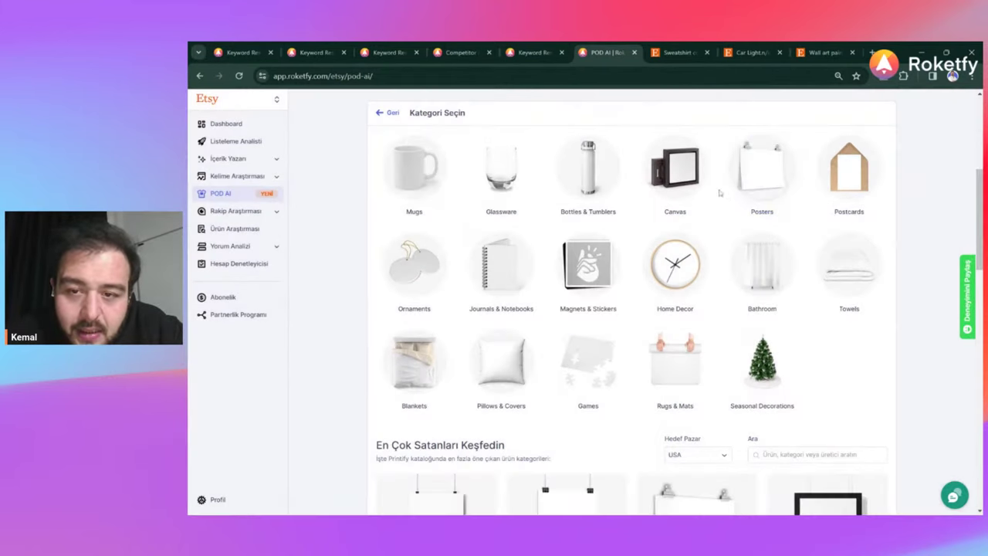
{"action": "left_click", "coordinate": [665, 189]}
{"action": "scroll", "coordinate": [669, 323], "scroll_direction": "down", "scroll_amount": 4}
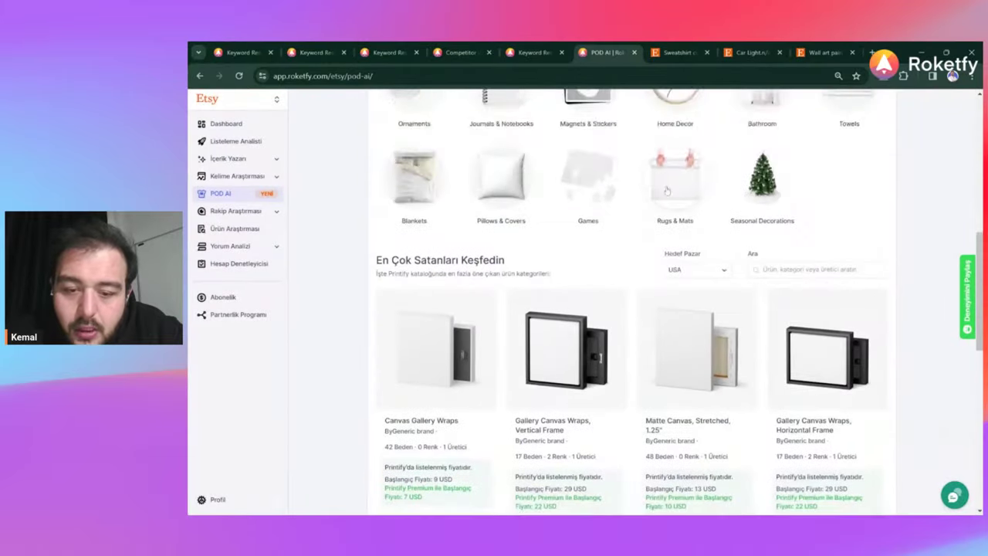
{"action": "scroll", "coordinate": [669, 323], "scroll_direction": "up", "scroll_amount": 5}
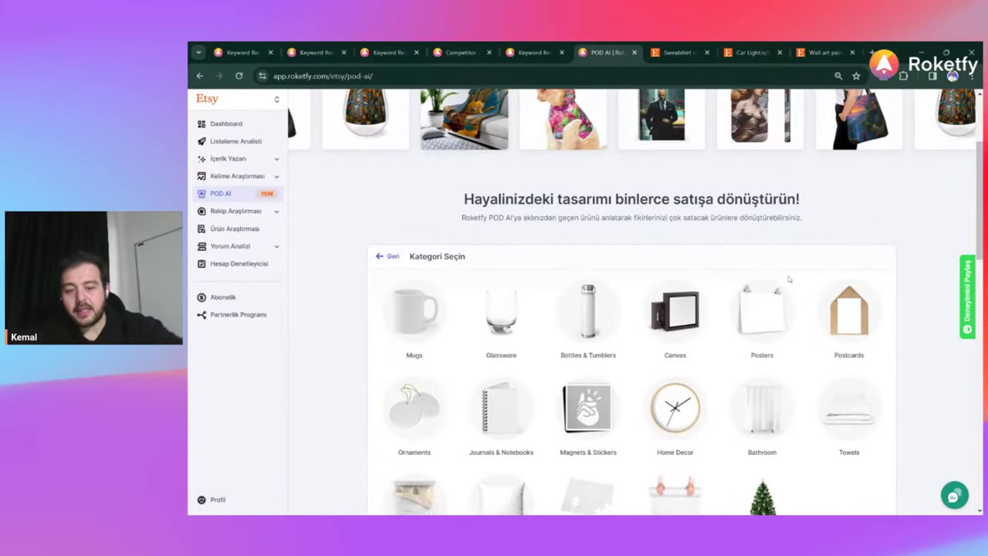
{"action": "scroll", "coordinate": [789, 279], "scroll_direction": "down", "scroll_amount": 2}
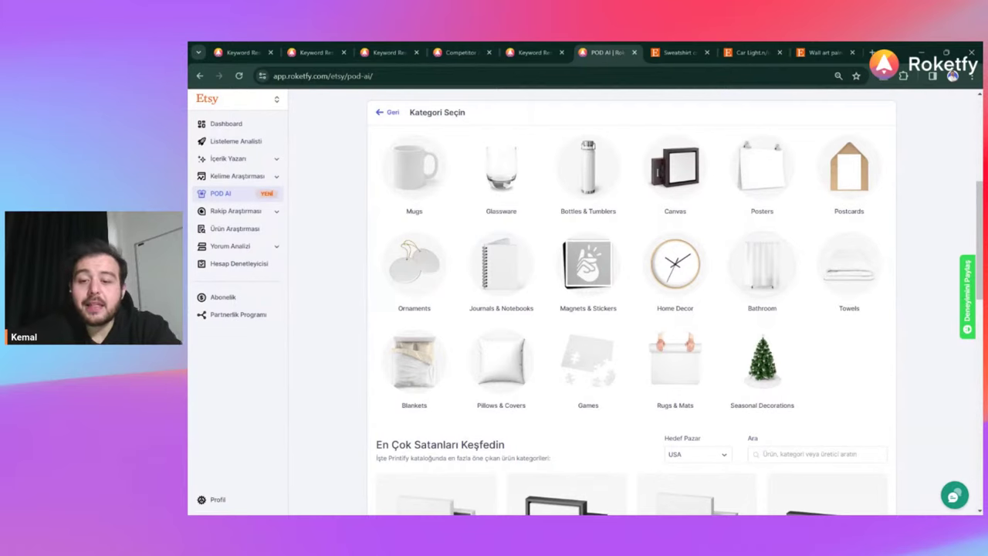
Step: Analyze the keyword "key chain" for the United States in Roketfy's keyword analyzer
{"action": "left_click", "coordinate": [378, 50]}
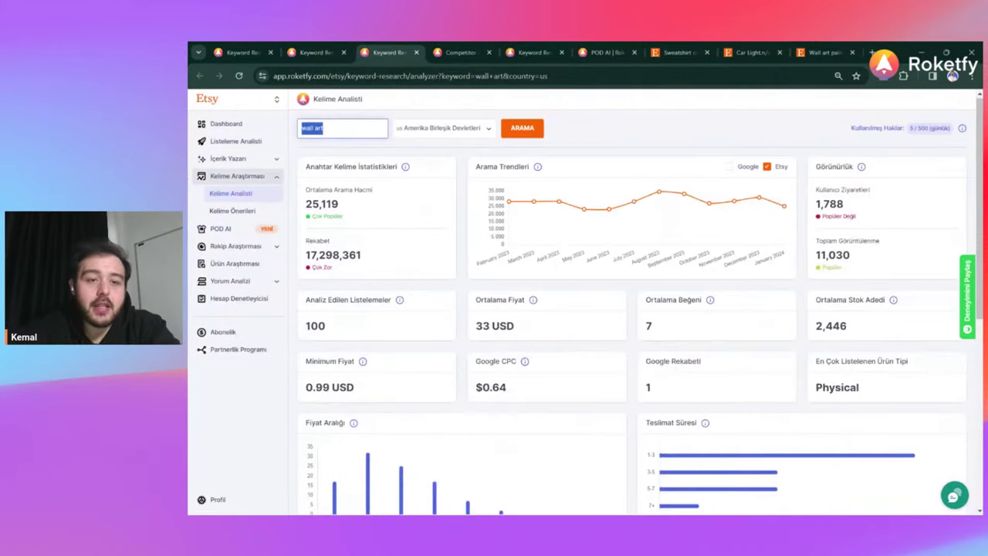
{"action": "type", "text": "keychain"}
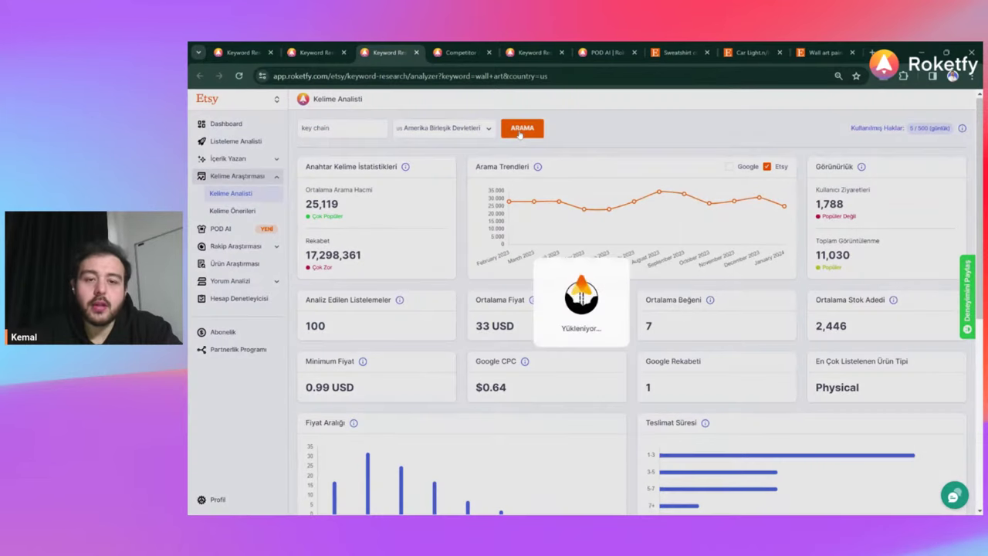
{"action": "left_click", "coordinate": [531, 131]}
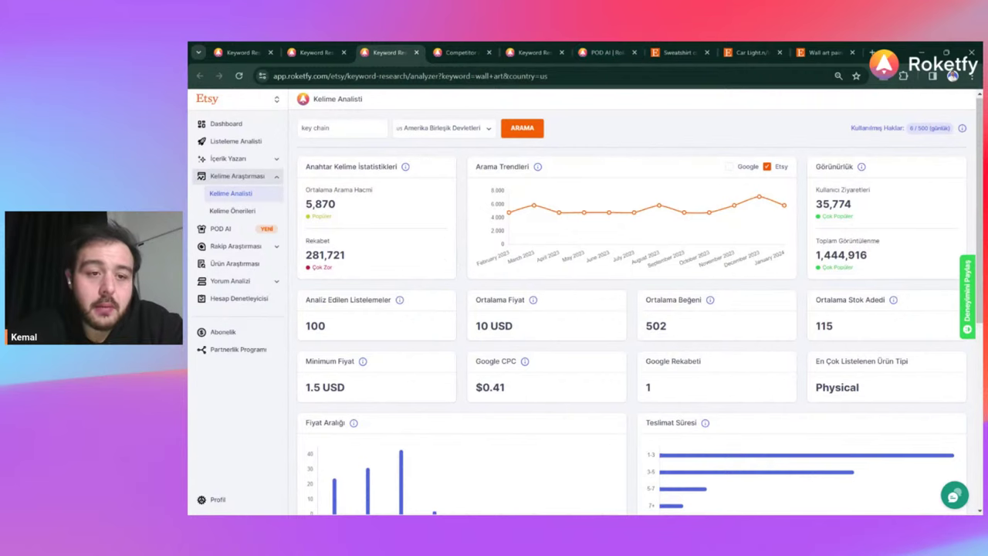
Step: Rerun the keyword analysis with the one-word spelling "keychain" and highlight its visits and total views figures
{"action": "left_click", "coordinate": [318, 128]}
{"action": "key", "text": "BackSpace"}
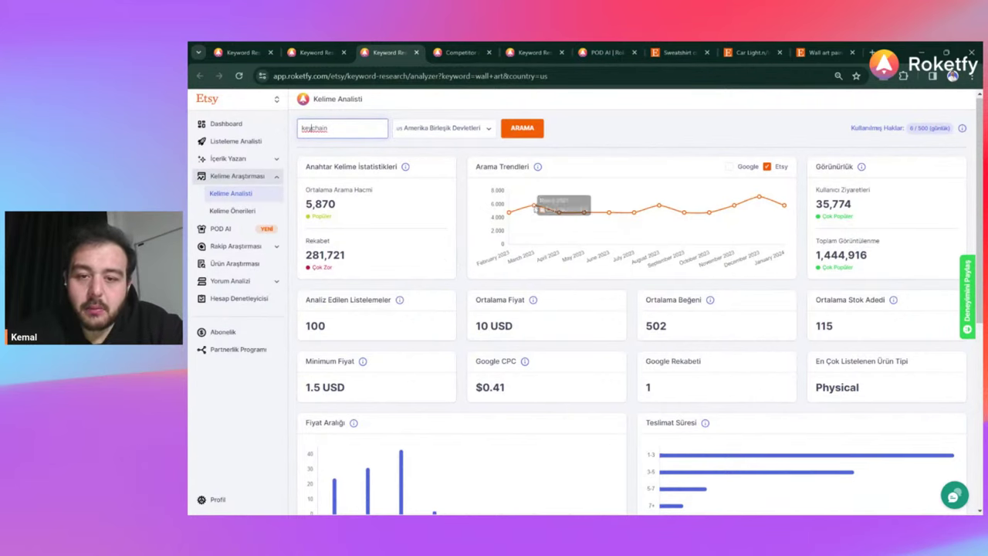
{"action": "left_click", "coordinate": [524, 130]}
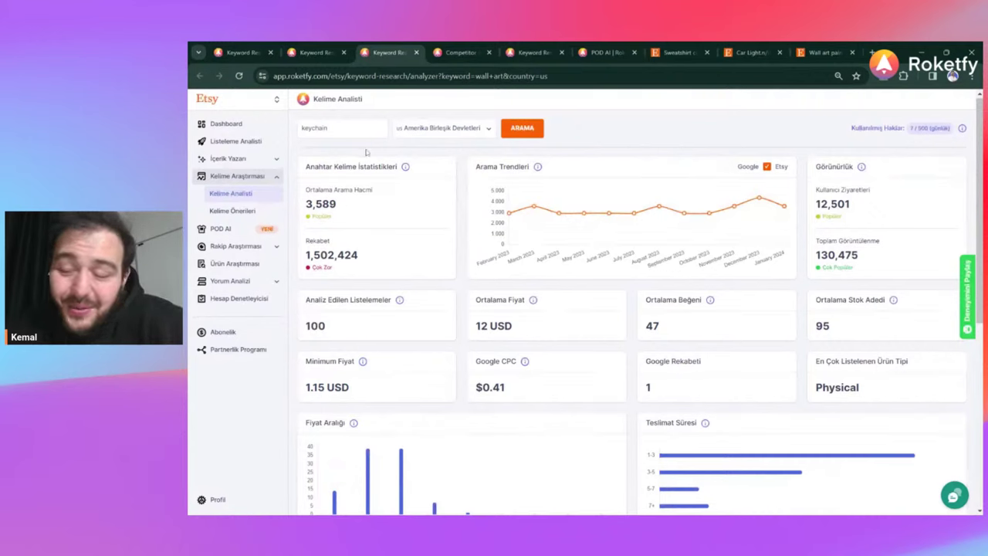
{"action": "left_click_drag", "start_coordinate": [818, 199], "coordinate": [899, 270]}
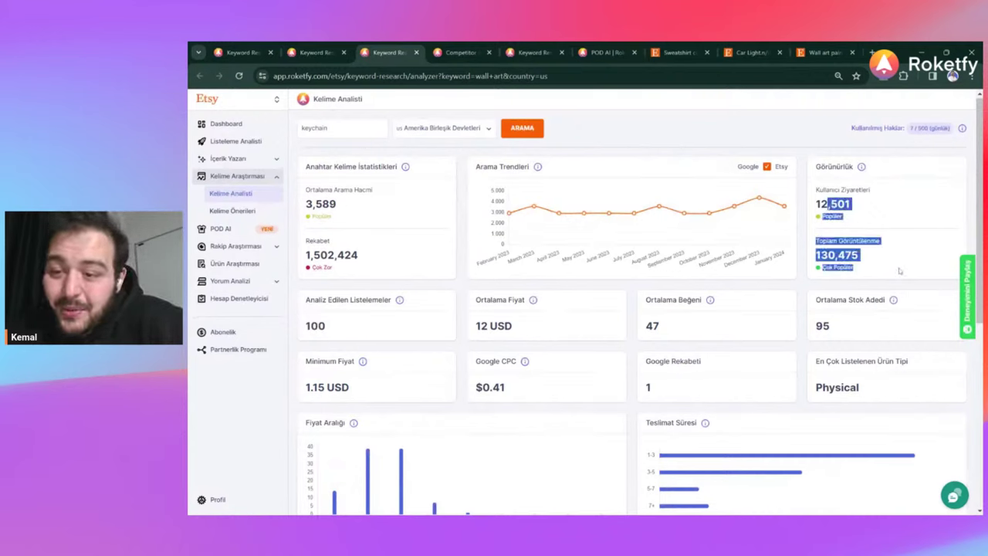
Step: Review the "keychain" analysis, from its search volume and competition down to its most used title words, tags, materials and categories
{"action": "left_click", "coordinate": [900, 270]}
{"action": "double_click", "coordinate": [360, 261]}
{"action": "left_click", "coordinate": [378, 276]}
{"action": "scroll", "coordinate": [379, 276], "scroll_direction": "down", "scroll_amount": 5}
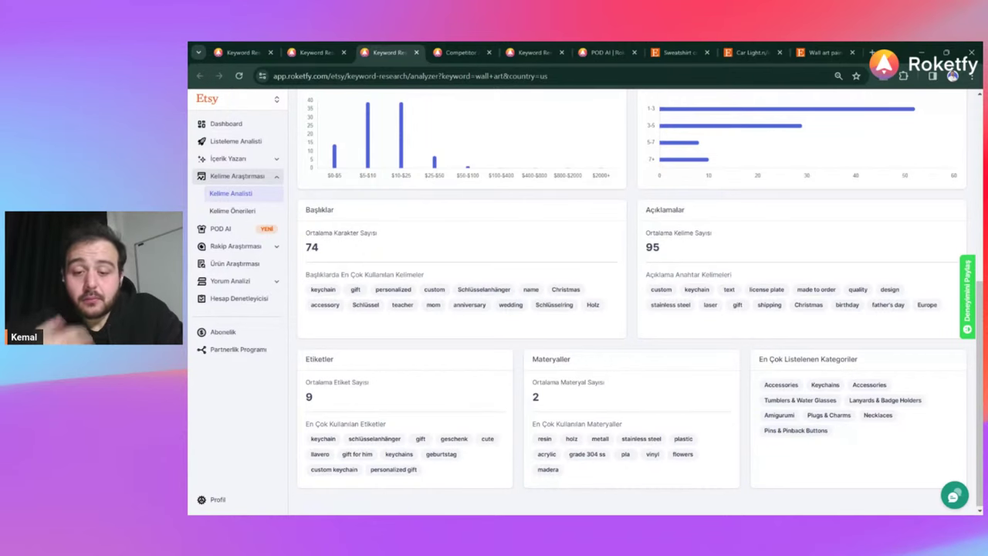
{"action": "scroll", "coordinate": [631, 309], "scroll_direction": "up", "scroll_amount": 5}
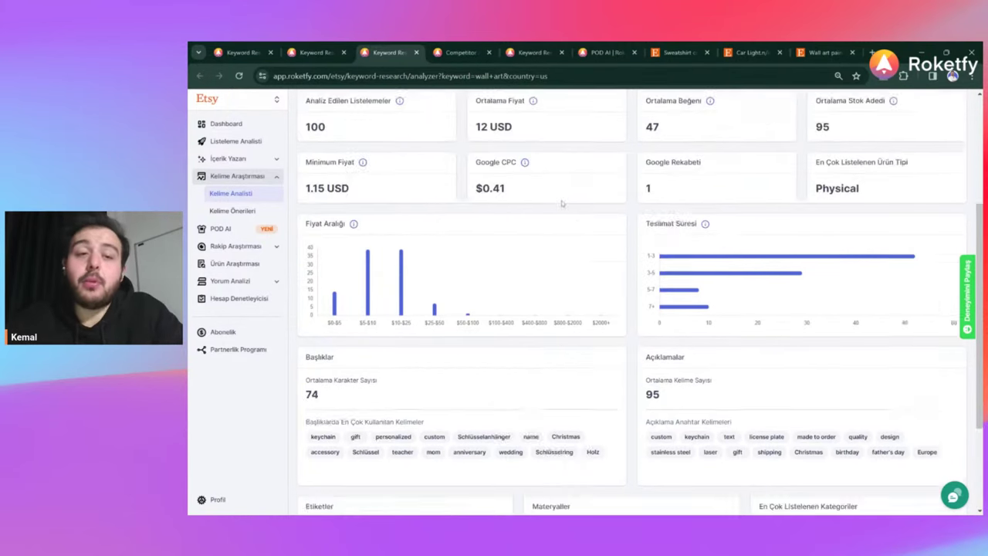
Step: Copy the keyword "keychain" into Roketfy's keyword suggestions tool and fetch suggestions for the United States
{"action": "double_click", "coordinate": [314, 128]}
{"action": "key", "text": "ctrl+c"}
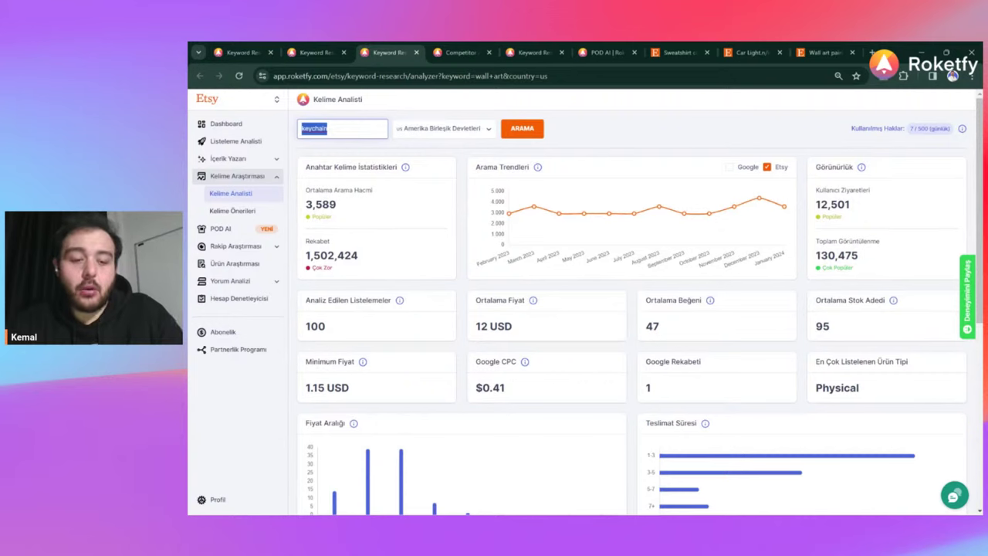
{"action": "left_click", "coordinate": [231, 211]}
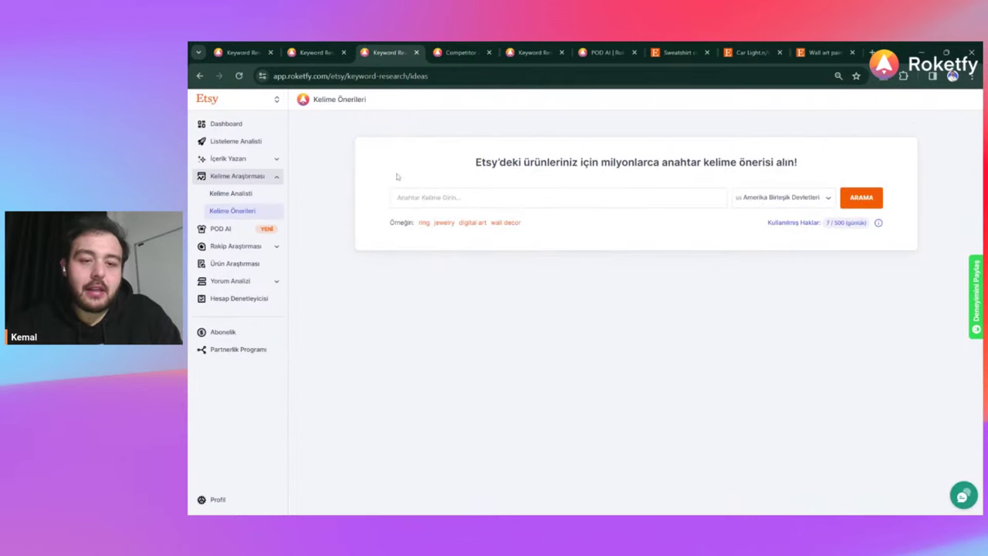
{"action": "left_click", "coordinate": [433, 197]}
{"action": "key", "text": "ctrl+v"}
{"action": "left_click", "coordinate": [857, 199]}
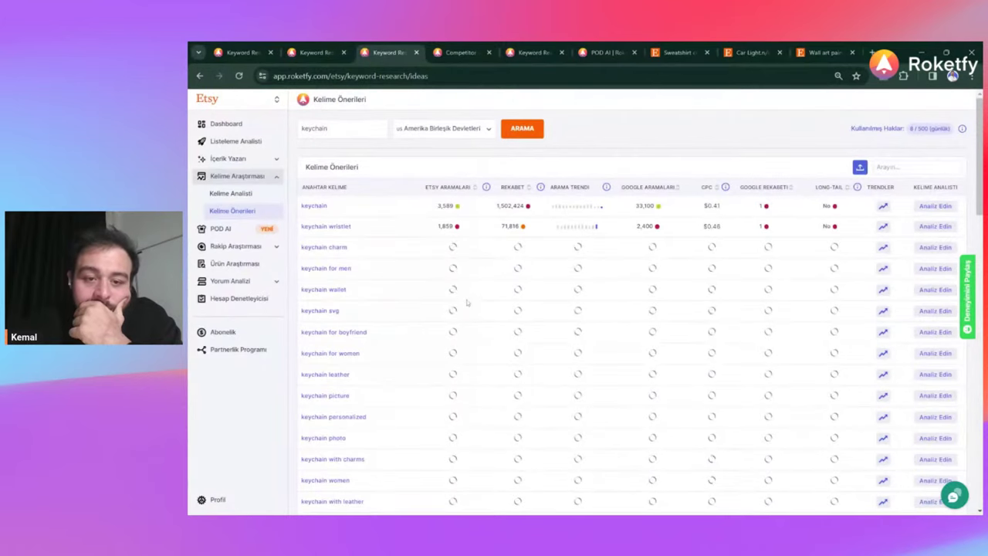
Step: Compare the competition and Etsy search figures of the "keychain wallet" suggestion
{"action": "scroll", "coordinate": [466, 304], "scroll_direction": "down", "scroll_amount": 1}
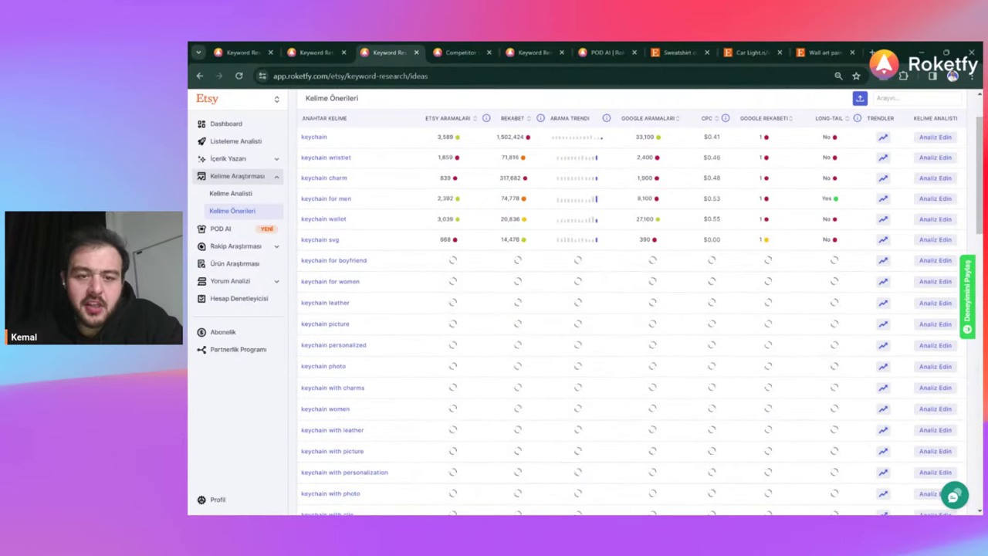
{"action": "left_click_drag", "start_coordinate": [433, 220], "coordinate": [493, 222]}
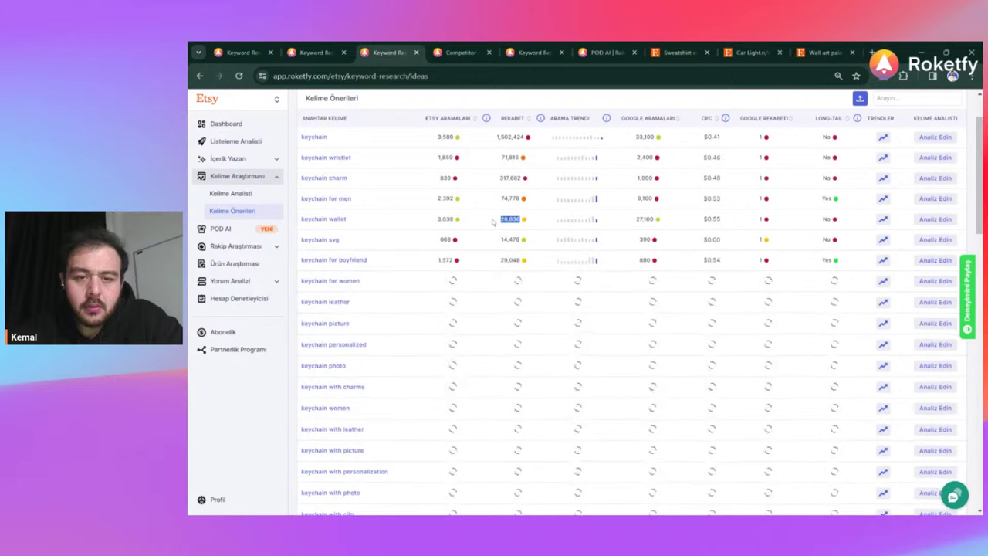
{"action": "left_click", "coordinate": [493, 222]}
{"action": "double_click", "coordinate": [510, 219]}
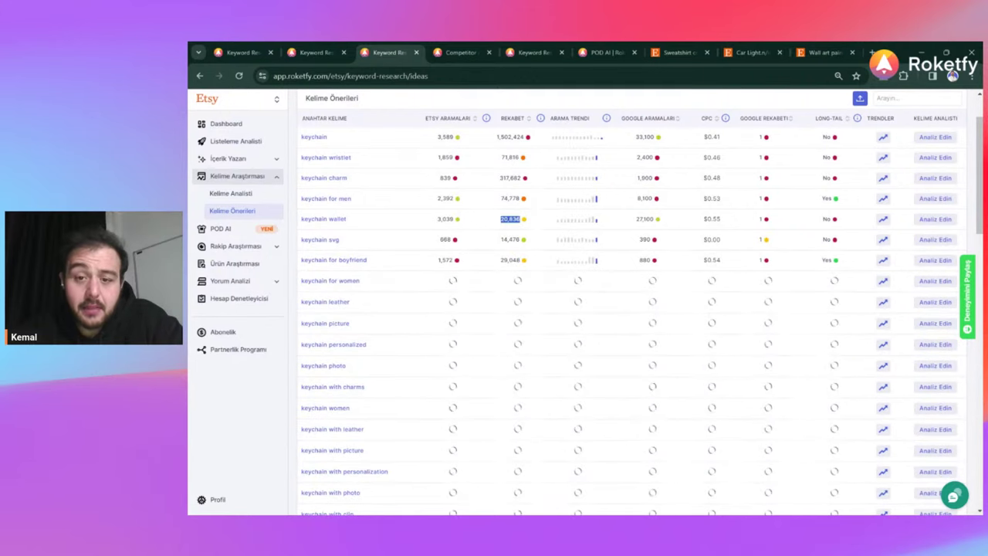
{"action": "double_click", "coordinate": [446, 219]}
{"action": "left_click", "coordinate": [459, 229]}
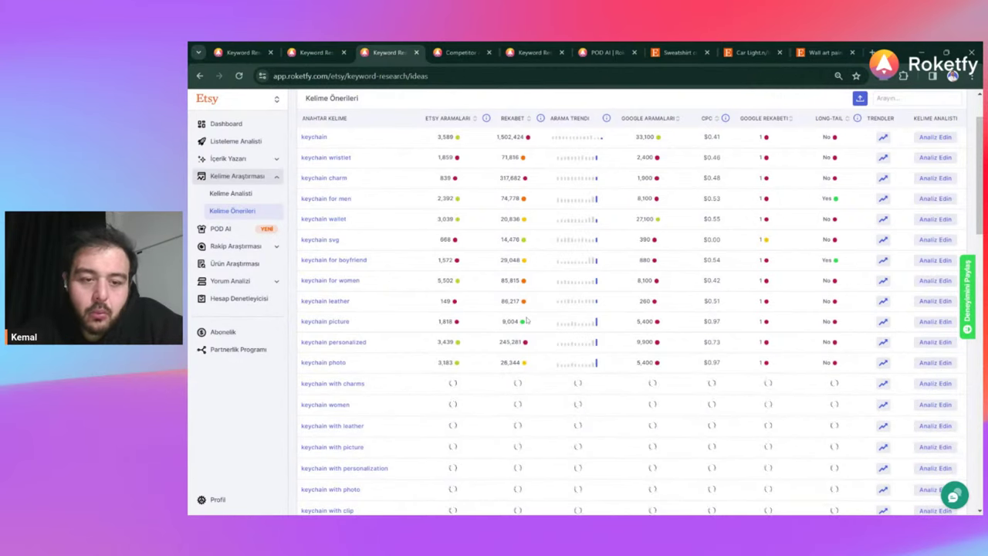
Step: Check the suggestions down to "keychain with picture" and highlight that keyword's Etsy search figure
{"action": "scroll", "coordinate": [525, 319], "scroll_direction": "down", "scroll_amount": 1}
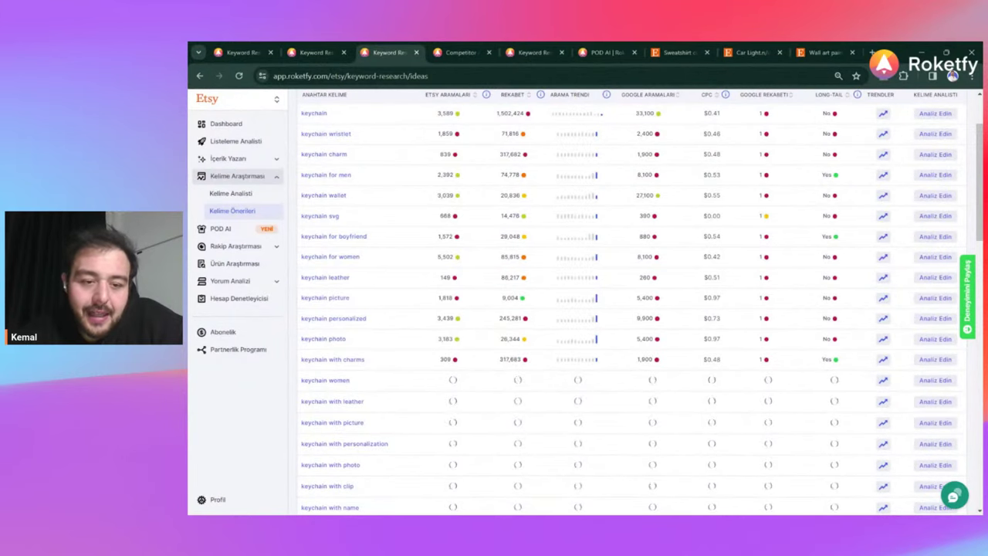
{"action": "scroll", "coordinate": [641, 303], "scroll_direction": "down", "scroll_amount": 1}
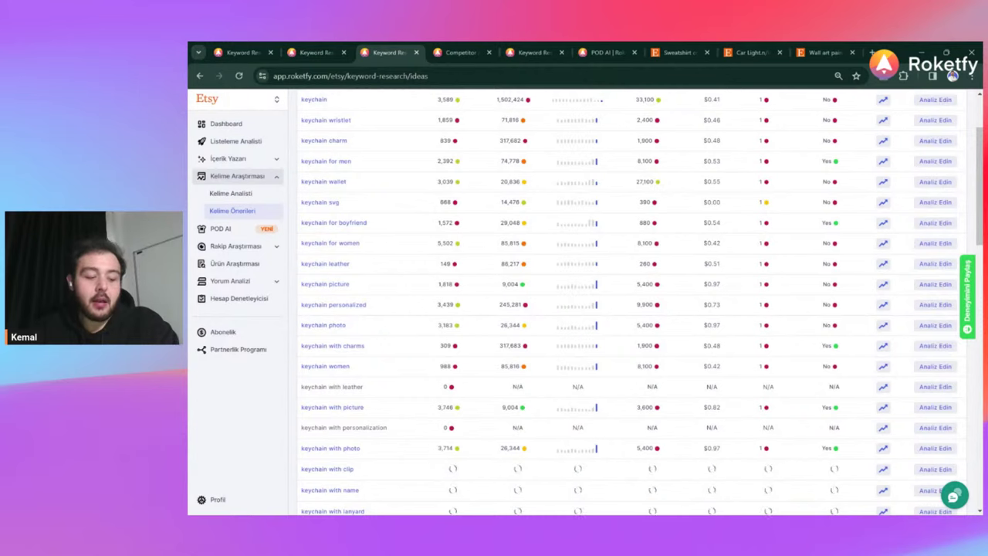
{"action": "scroll", "coordinate": [640, 301], "scroll_direction": "down", "scroll_amount": 3}
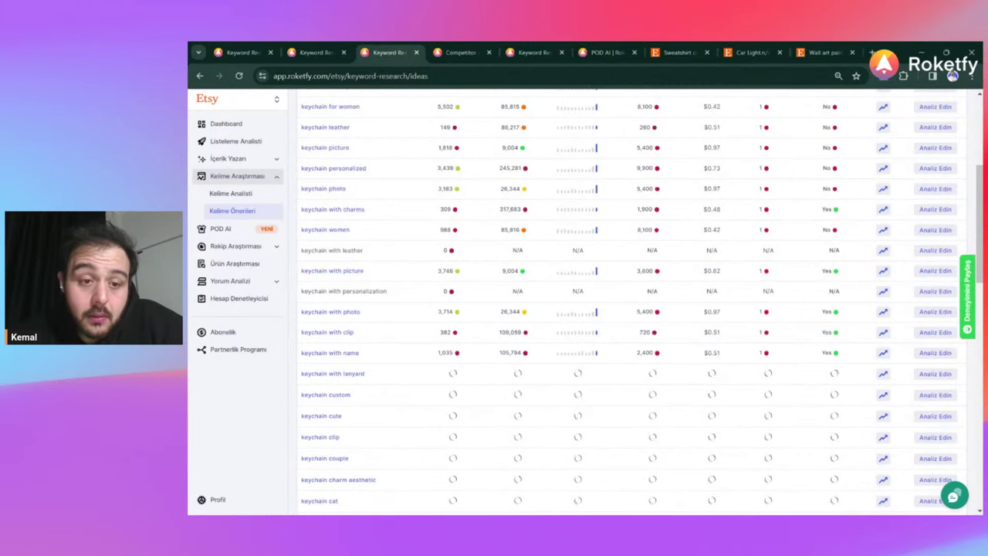
{"action": "double_click", "coordinate": [443, 271]}
{"action": "left_click", "coordinate": [499, 277]}
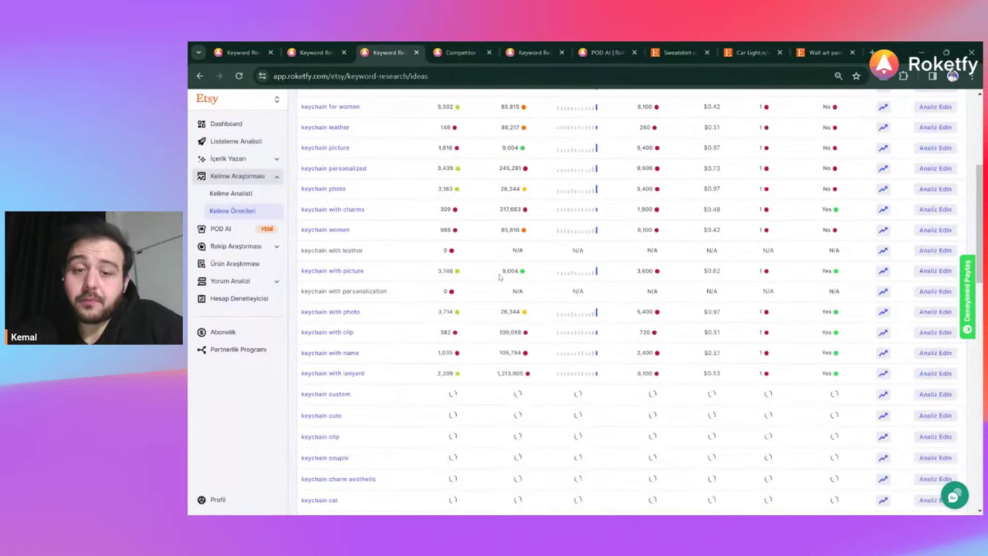
Step: Look through the entire list of keychain suggestions and return to the highest entries to compare their searches, competition and long-tail values
{"action": "scroll", "coordinate": [500, 277], "scroll_direction": "down", "scroll_amount": 2}
{"action": "scroll", "coordinate": [500, 277], "scroll_direction": "down", "scroll_amount": 2}
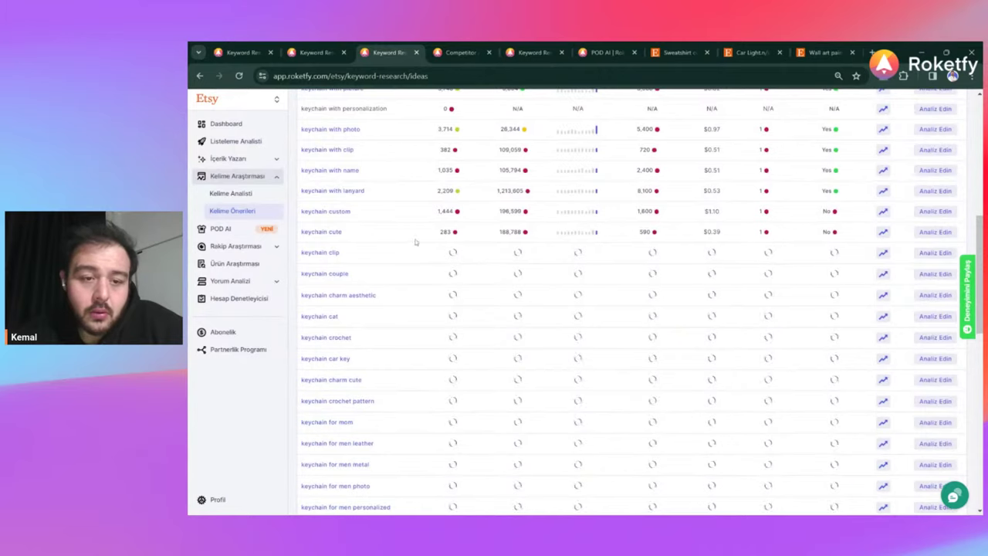
{"action": "scroll", "coordinate": [473, 258], "scroll_direction": "down", "scroll_amount": 15}
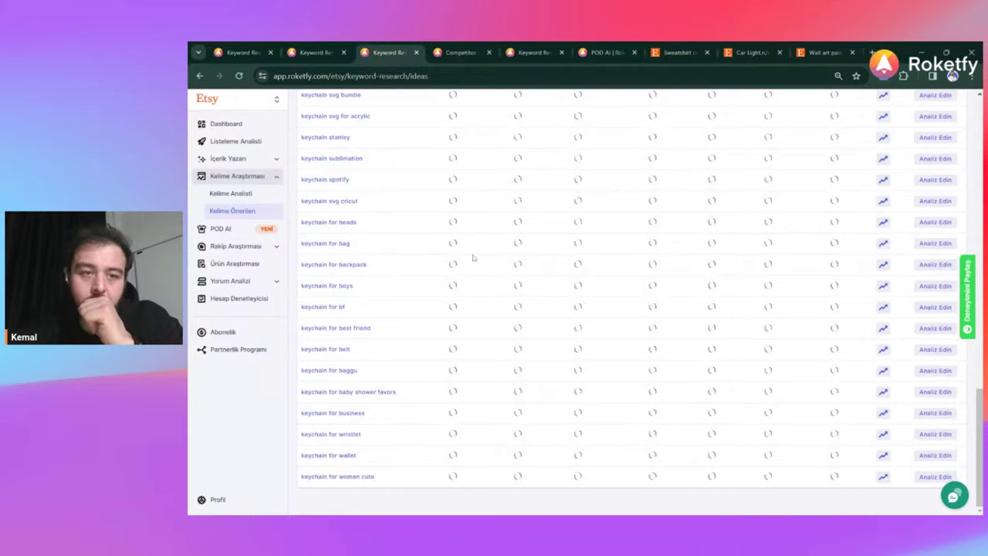
{"action": "scroll", "coordinate": [474, 257], "scroll_direction": "up", "scroll_amount": 3}
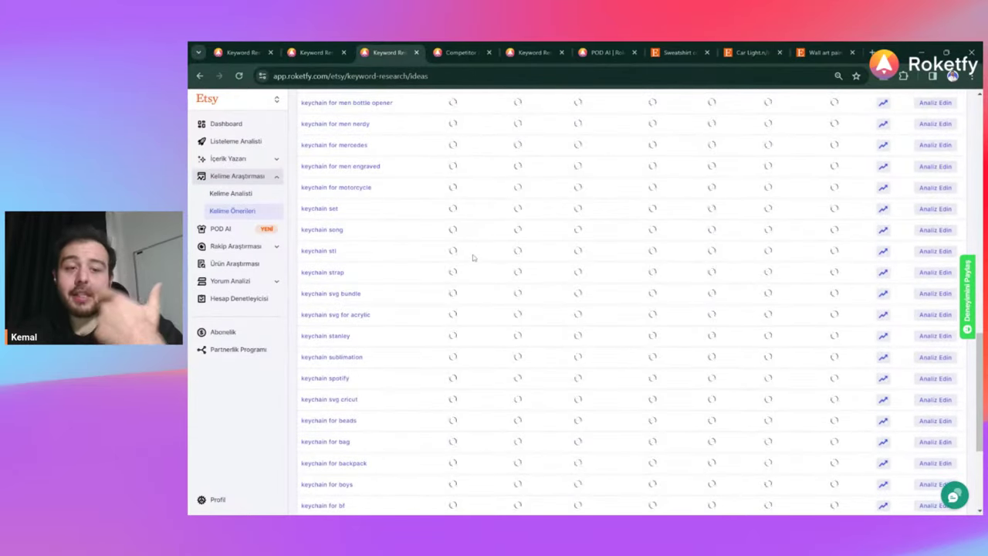
{"action": "scroll", "coordinate": [473, 258], "scroll_direction": "up", "scroll_amount": 2}
{"action": "scroll", "coordinate": [473, 258], "scroll_direction": "up", "scroll_amount": 10}
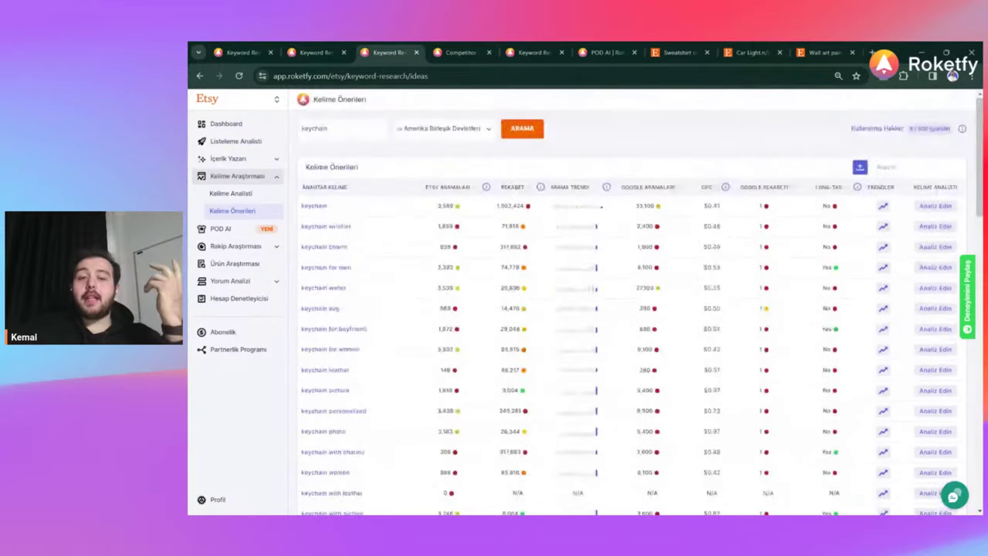
{"action": "scroll", "coordinate": [474, 258], "scroll_direction": "down", "scroll_amount": 3}
{"action": "scroll", "coordinate": [870, 156], "scroll_direction": "up", "scroll_amount": 5}
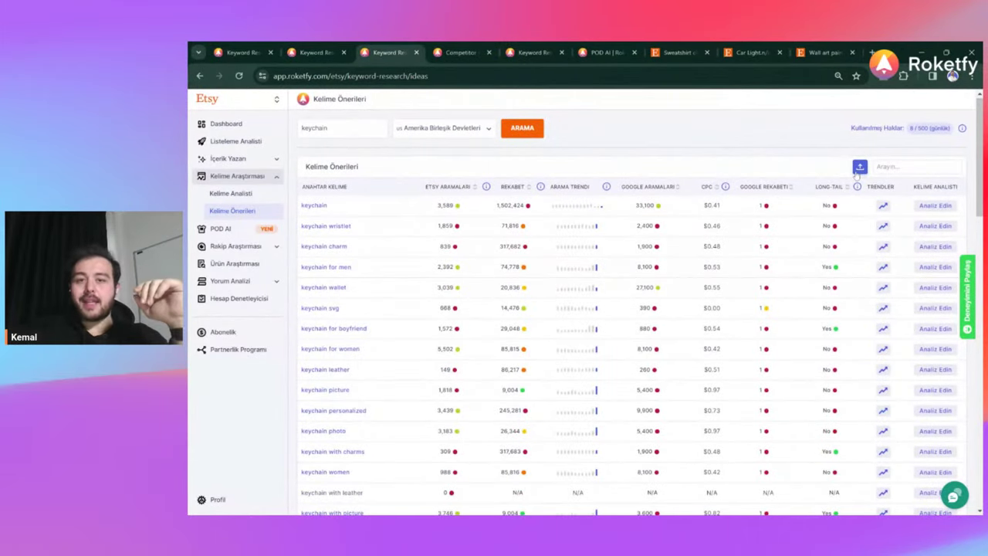
{"action": "scroll", "coordinate": [855, 175], "scroll_direction": "down", "scroll_amount": 1}
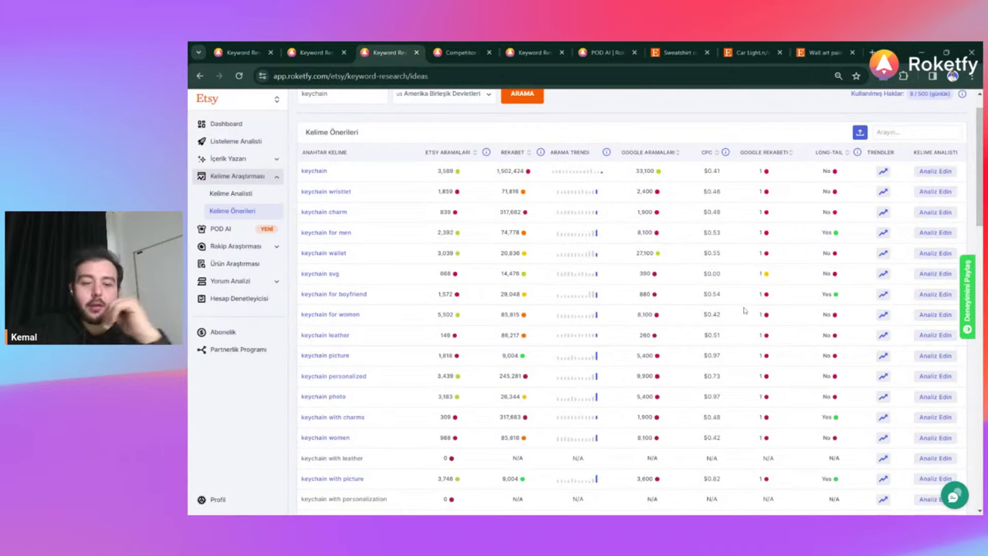
{"action": "scroll", "coordinate": [508, 318], "scroll_direction": "down", "scroll_amount": 1}
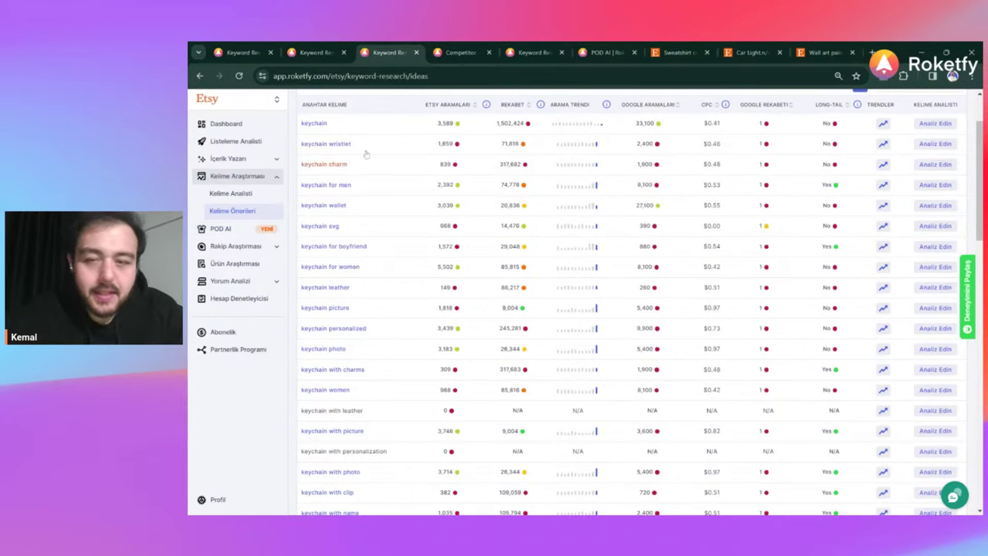
Step: Switch to the Etsy car sweatshirt listing and search Etsy for the suggested phrase "keychain for men"
{"action": "left_click", "coordinate": [768, 47]}
{"action": "left_click", "coordinate": [540, 108]}
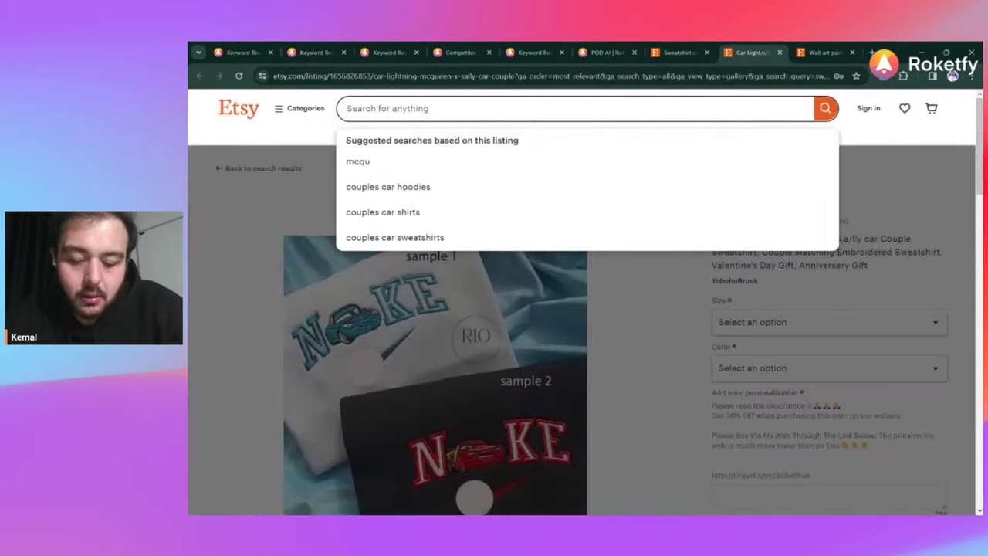
{"action": "type", "text": "keycha"}
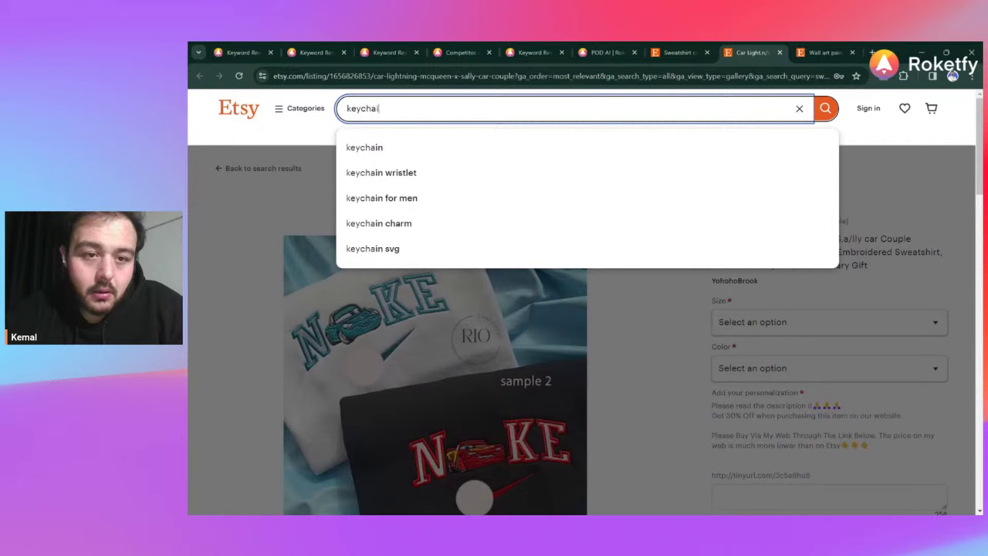
{"action": "type", "text": "i"}
{"action": "key", "text": "Down"}
{"action": "key", "text": "Down"}
{"action": "key", "text": "Down"}
{"action": "key", "text": "Down"}
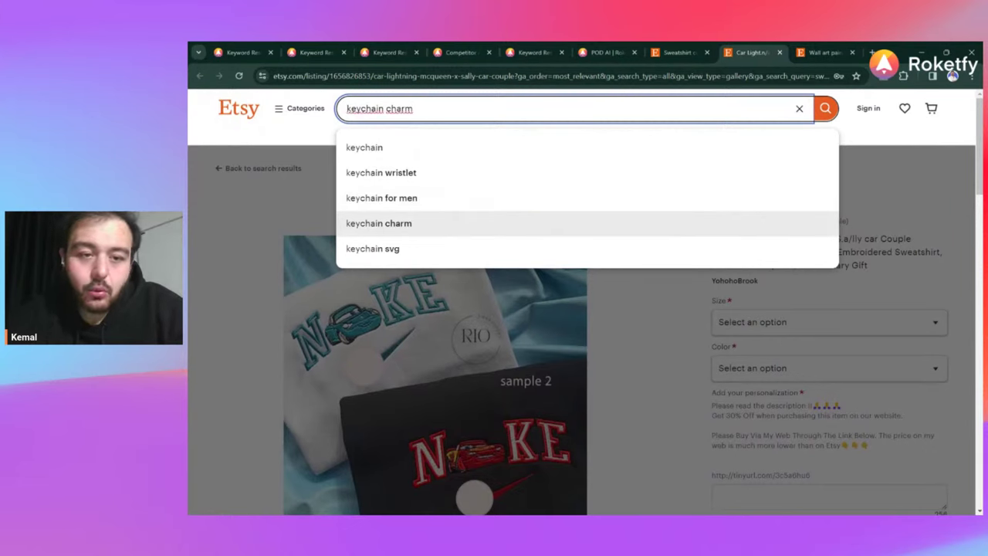
{"action": "left_click", "coordinate": [420, 199]}
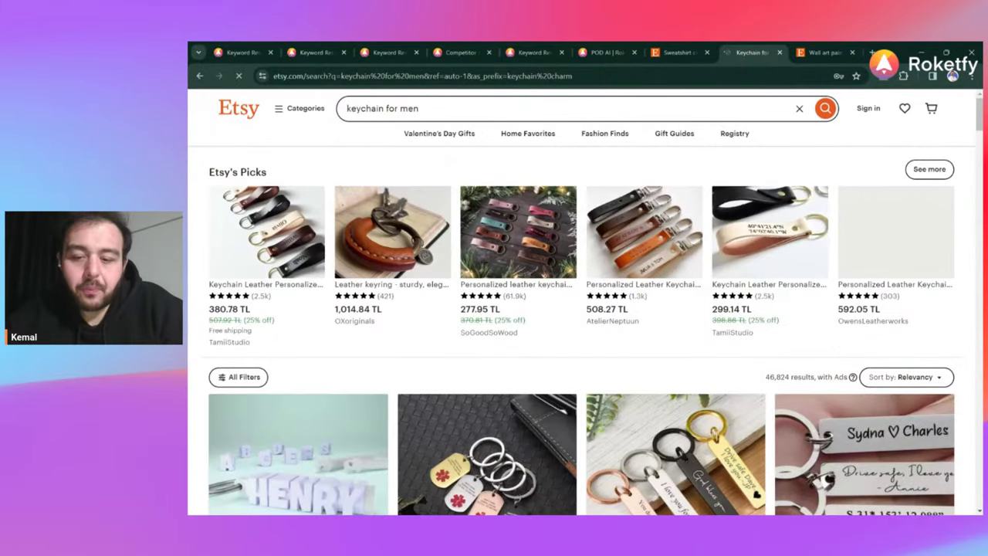
Step: Browse the "keychain for men" listings on Etsy, checking their designs, prices and bestseller labels
{"action": "scroll", "coordinate": [513, 267], "scroll_direction": "down", "scroll_amount": 3}
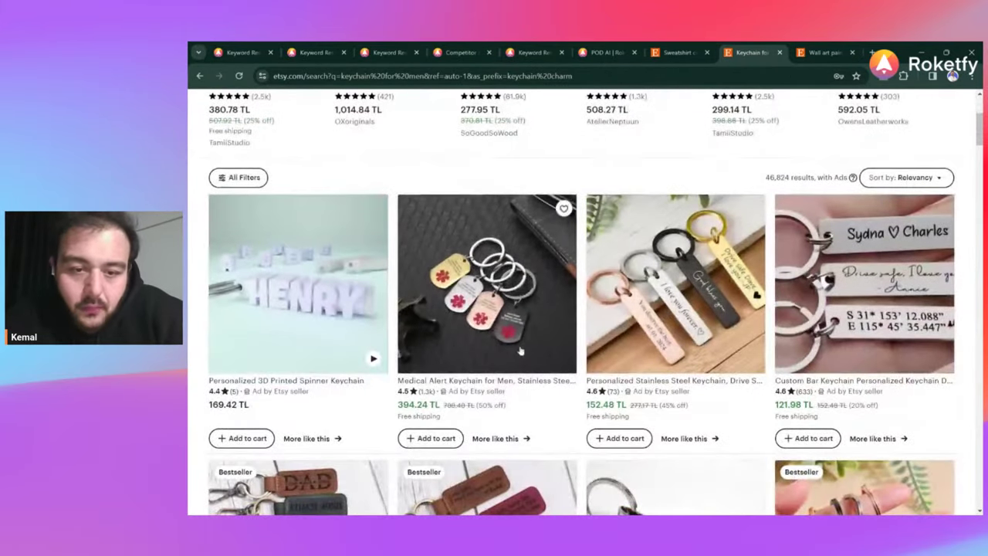
{"action": "scroll", "coordinate": [513, 266], "scroll_direction": "down", "scroll_amount": 3}
{"action": "scroll", "coordinate": [582, 302], "scroll_direction": "down", "scroll_amount": 6}
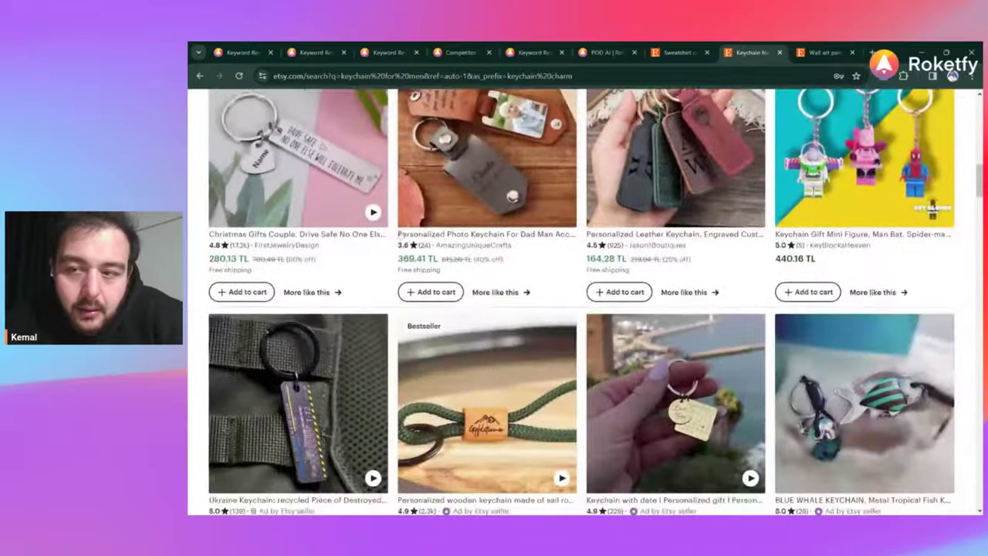
{"action": "scroll", "coordinate": [581, 302], "scroll_direction": "up", "scroll_amount": 2}
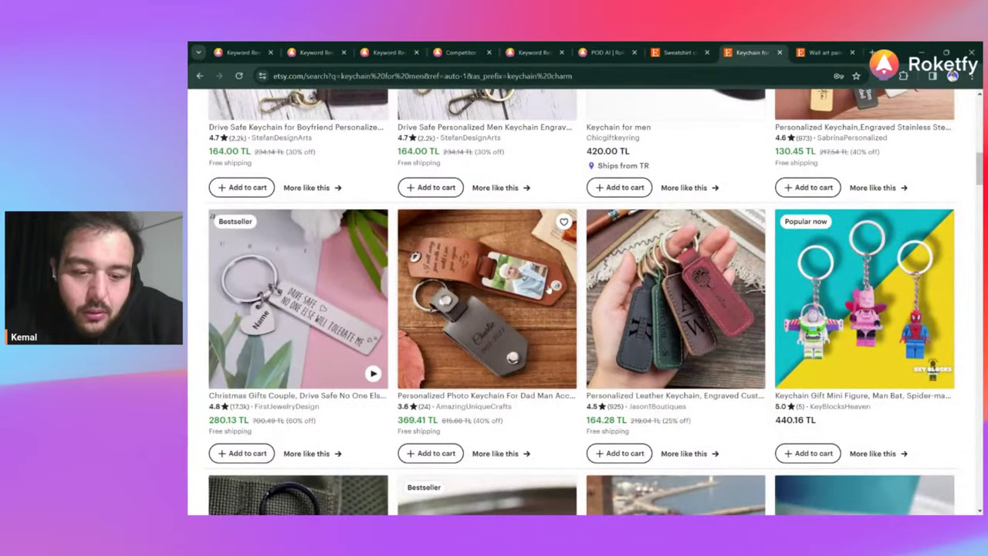
{"action": "scroll", "coordinate": [548, 289], "scroll_direction": "down", "scroll_amount": 5}
{"action": "scroll", "coordinate": [548, 290], "scroll_direction": "down", "scroll_amount": 9}
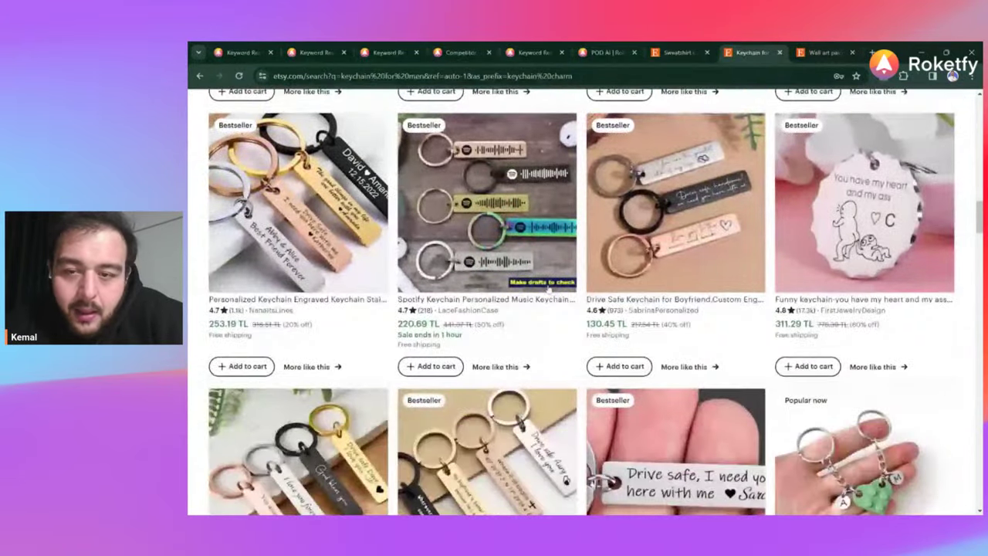
{"action": "scroll", "coordinate": [548, 289], "scroll_direction": "down", "scroll_amount": 5}
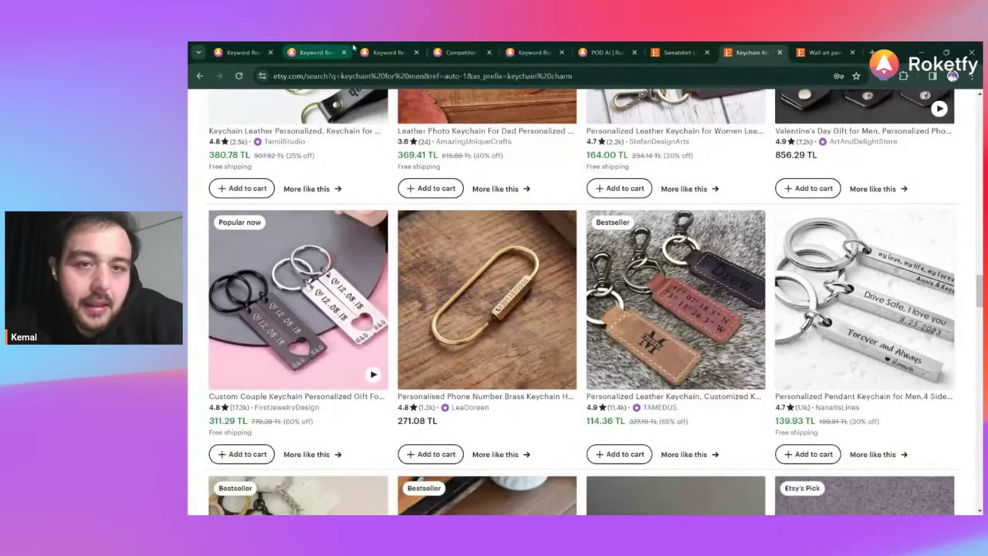
Step: Switch to Roketfy's POD AI catalog, search its Printify products for "keychain", and check the product results
{"action": "left_click", "coordinate": [608, 51]}
{"action": "scroll", "coordinate": [617, 321], "scroll_direction": "up", "scroll_amount": 4}
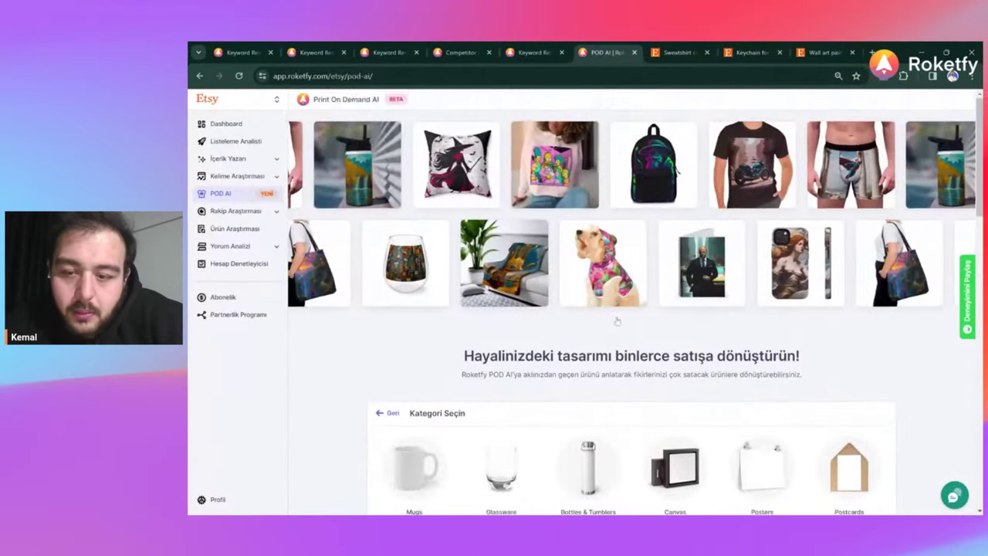
{"action": "scroll", "coordinate": [617, 320], "scroll_direction": "down", "scroll_amount": 4}
{"action": "scroll", "coordinate": [617, 321], "scroll_direction": "down", "scroll_amount": 2}
{"action": "left_click", "coordinate": [815, 279]}
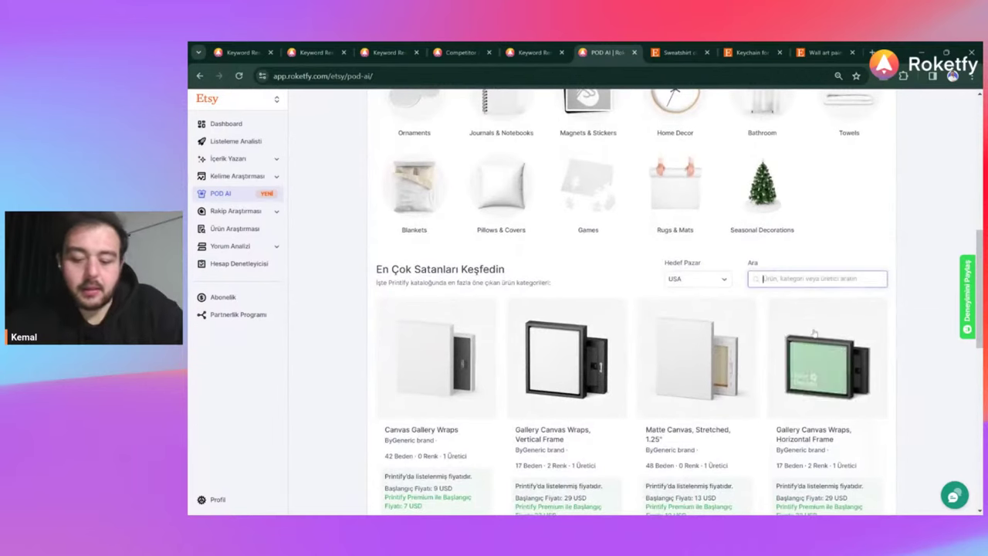
{"action": "type", "text": "keychain"}
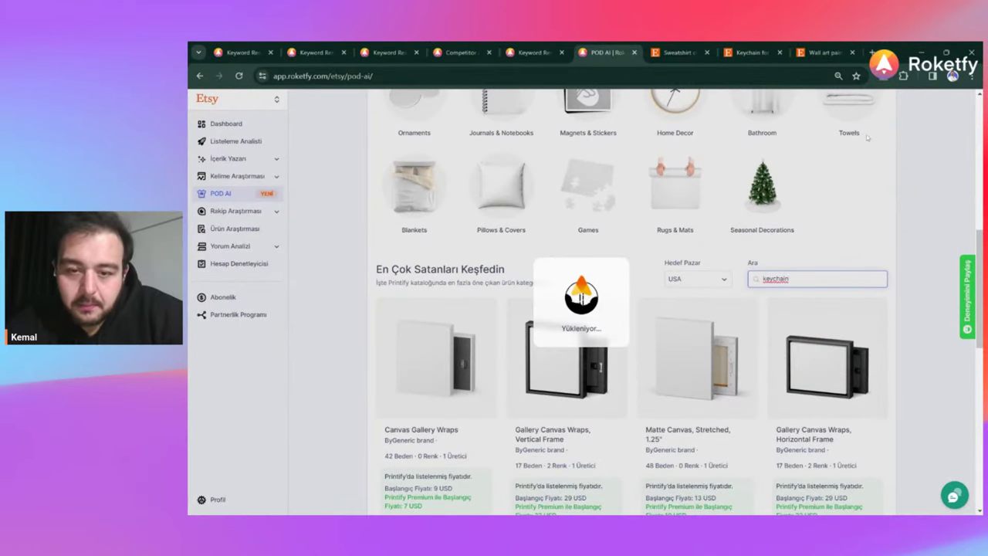
{"action": "scroll", "coordinate": [868, 137], "scroll_direction": "down", "scroll_amount": 5}
{"action": "scroll", "coordinate": [867, 134], "scroll_direction": "up", "scroll_amount": 3}
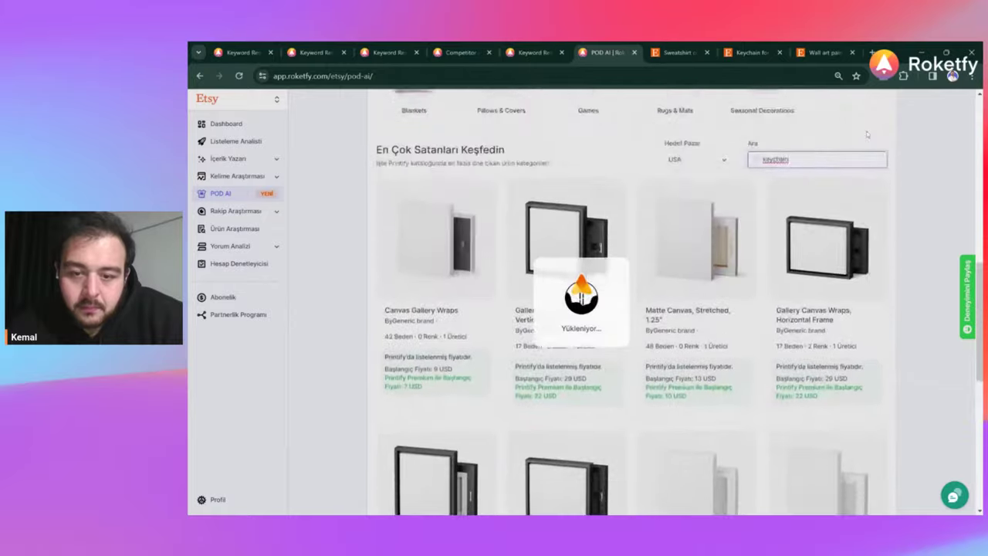
{"action": "scroll", "coordinate": [867, 134], "scroll_direction": "up", "scroll_amount": 5}
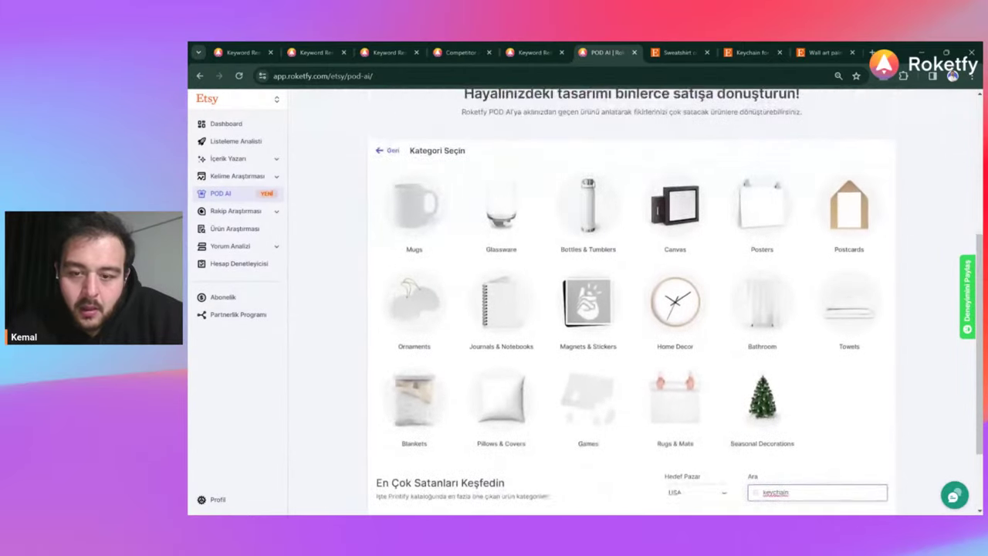
{"action": "scroll", "coordinate": [763, 259], "scroll_direction": "down", "scroll_amount": 1}
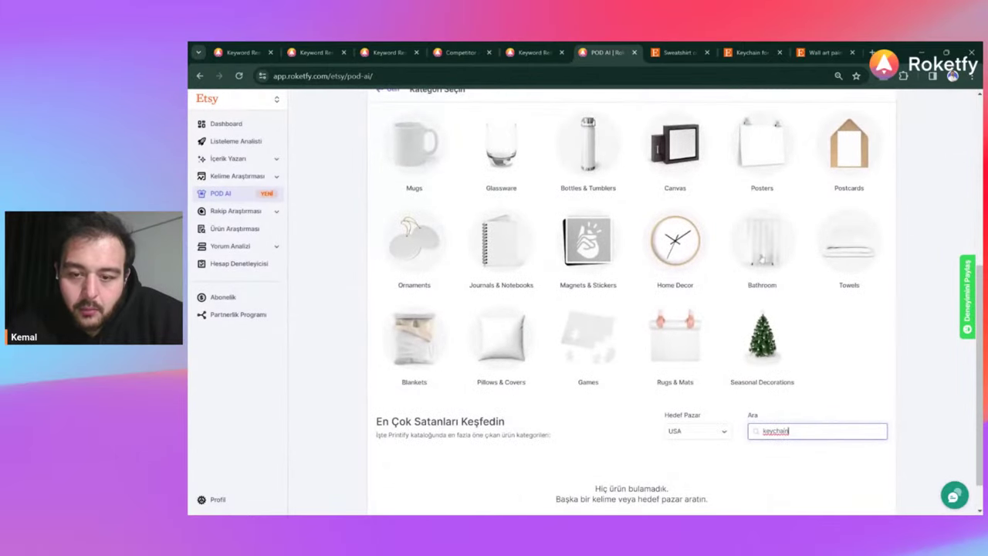
Step: Open the Games category in the Printify catalog and look through its products and starting prices
{"action": "left_click", "coordinate": [608, 262]}
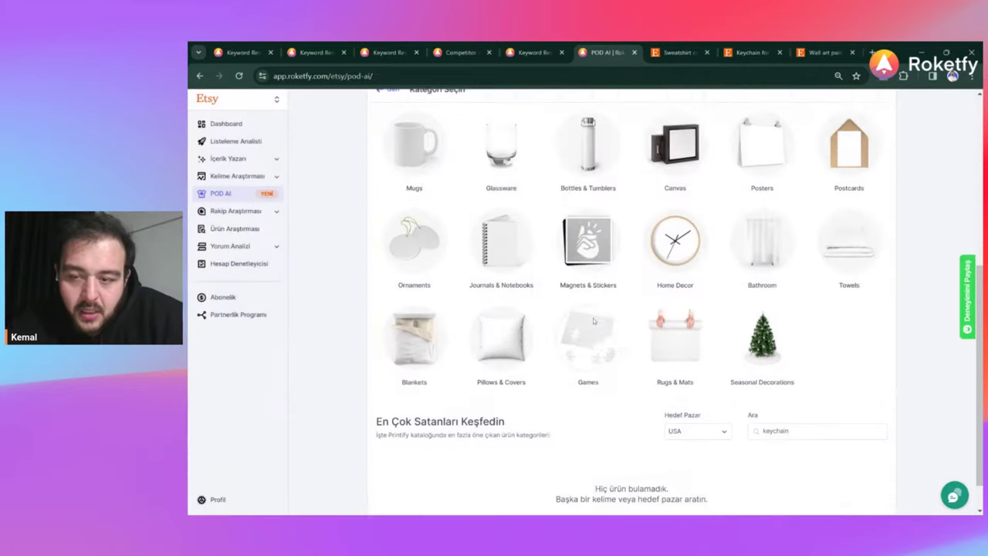
{"action": "scroll", "coordinate": [594, 320], "scroll_direction": "down", "scroll_amount": 1}
{"action": "left_click", "coordinate": [593, 320]}
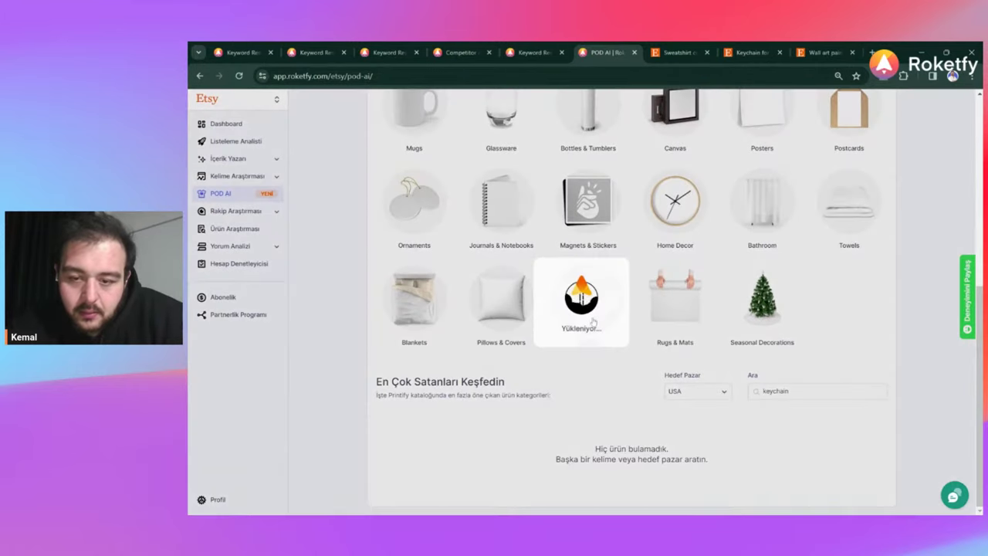
{"action": "scroll", "coordinate": [586, 316], "scroll_direction": "down", "scroll_amount": 10}
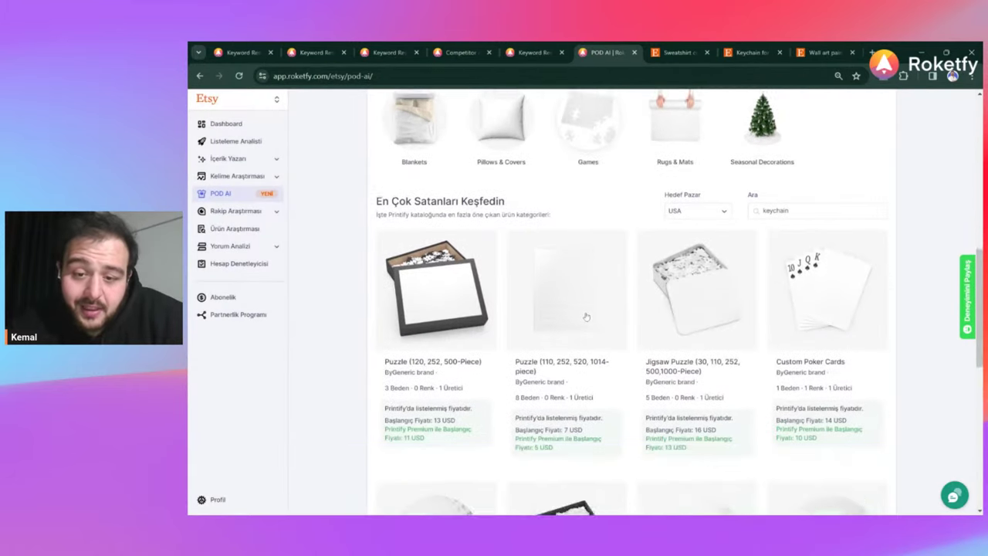
{"action": "scroll", "coordinate": [586, 316], "scroll_direction": "up", "scroll_amount": 15}
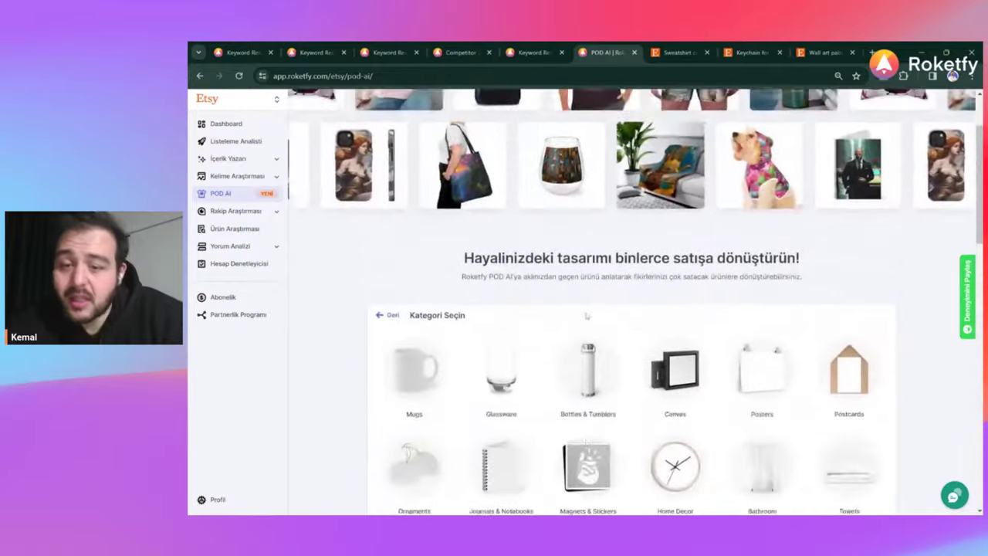
Step: Open the Ornaments category and look through its ornament products, materials and starting prices
{"action": "scroll", "coordinate": [586, 316], "scroll_direction": "down", "scroll_amount": 4}
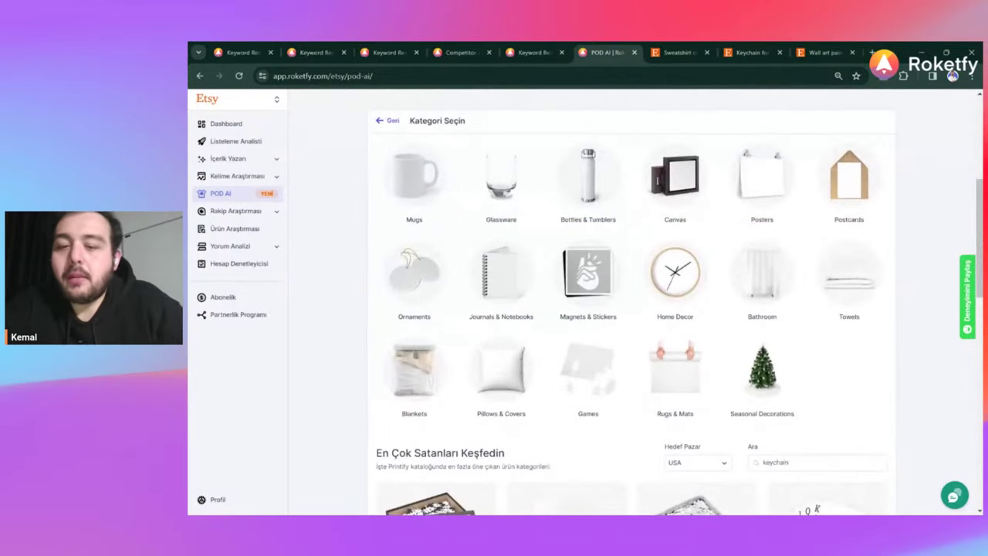
{"action": "scroll", "coordinate": [431, 251], "scroll_direction": "down", "scroll_amount": 1}
{"action": "left_click", "coordinate": [431, 251]}
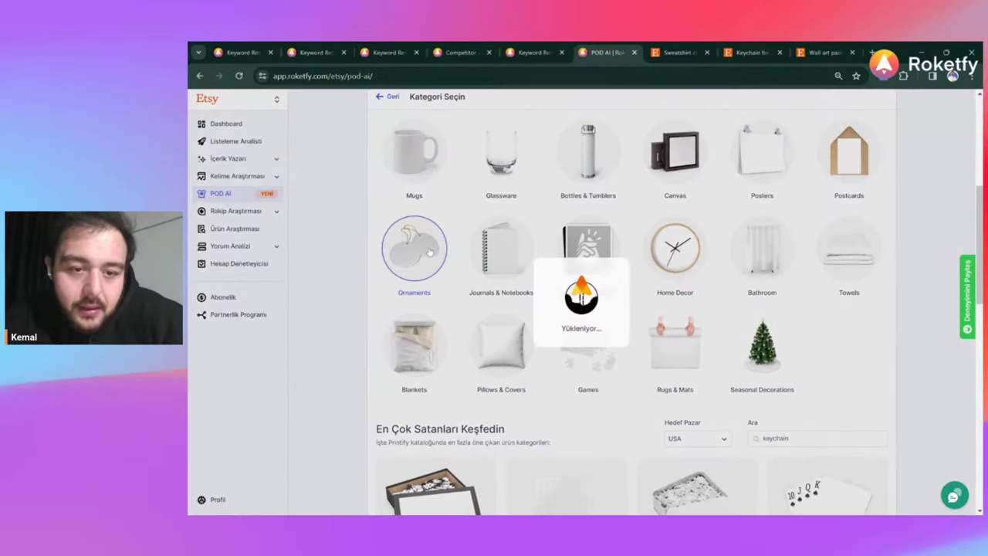
{"action": "scroll", "coordinate": [429, 251], "scroll_direction": "down", "scroll_amount": 5}
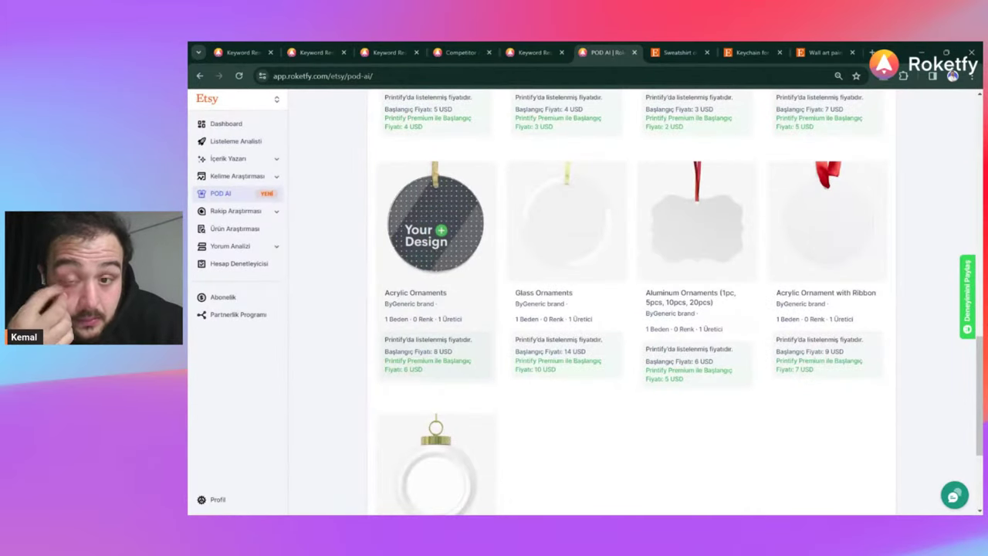
{"action": "scroll", "coordinate": [630, 301], "scroll_direction": "up", "scroll_amount": 3}
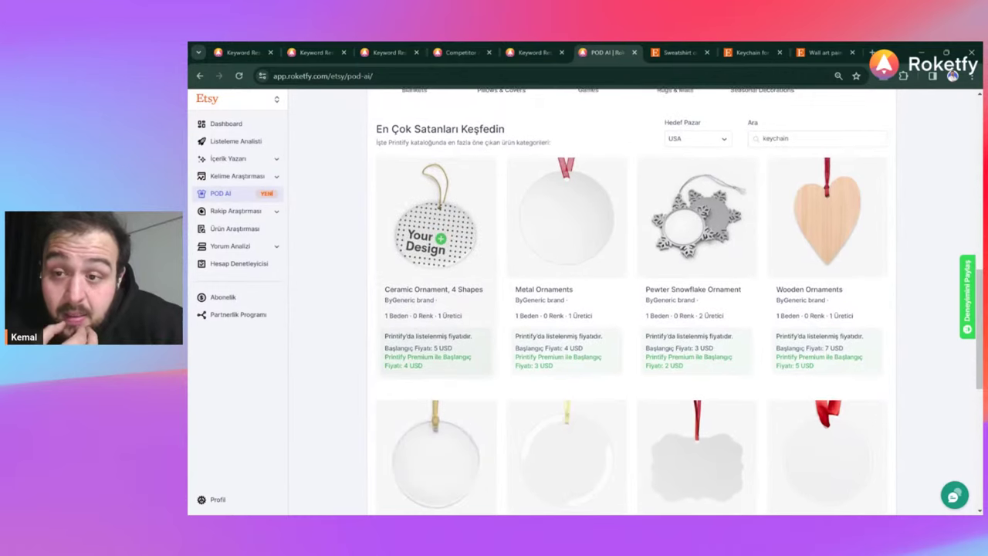
{"action": "scroll", "coordinate": [630, 301], "scroll_direction": "up", "scroll_amount": 4}
{"action": "scroll", "coordinate": [558, 403], "scroll_direction": "up", "scroll_amount": 1}
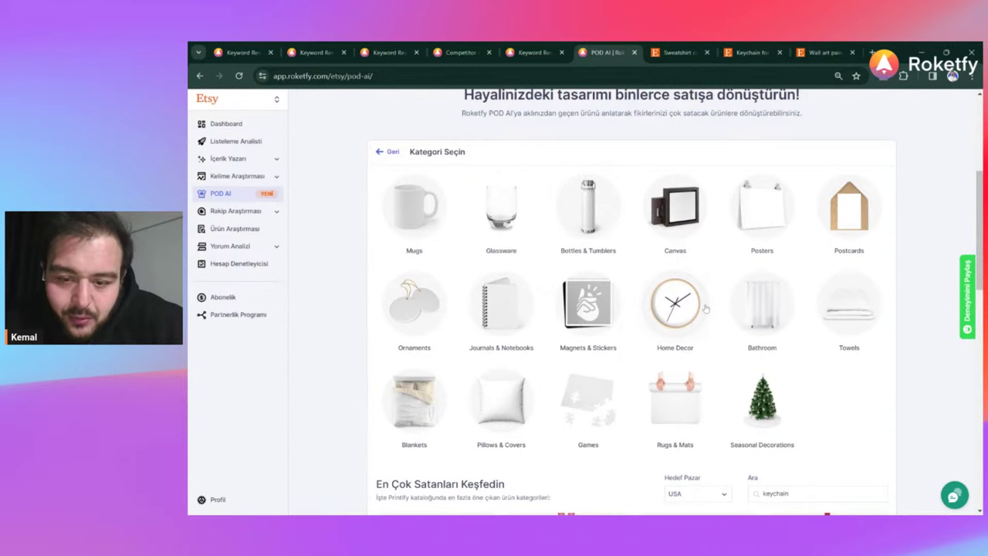
Step: Open the Bathroom category and review its towels, shower curtains and bath mats with their starting prices
{"action": "scroll", "coordinate": [609, 393], "scroll_direction": "down", "scroll_amount": 2}
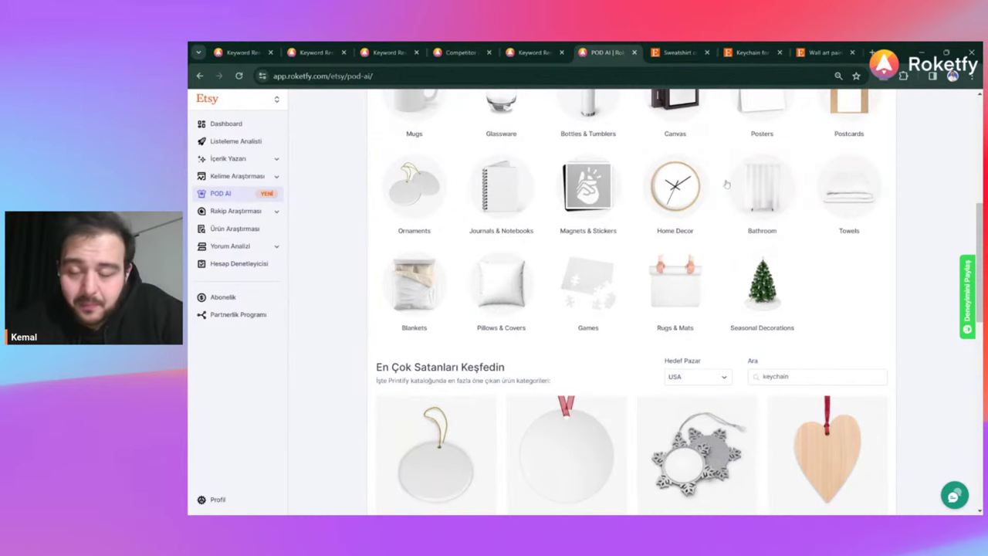
{"action": "scroll", "coordinate": [726, 184], "scroll_direction": "up", "scroll_amount": 2}
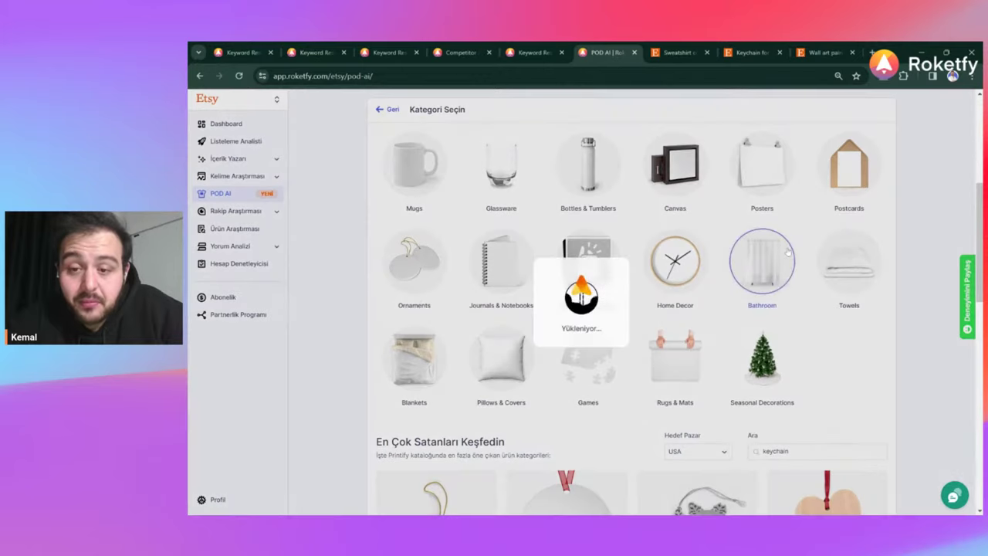
{"action": "left_click", "coordinate": [787, 251]}
{"action": "scroll", "coordinate": [788, 251], "scroll_direction": "down", "scroll_amount": 1}
{"action": "scroll", "coordinate": [787, 251], "scroll_direction": "down", "scroll_amount": 5}
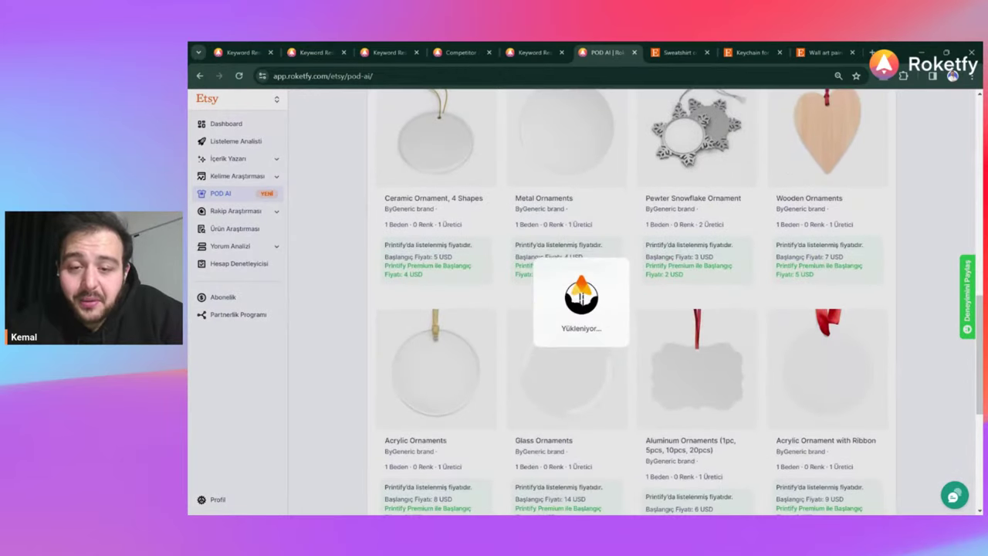
{"action": "scroll", "coordinate": [588, 368], "scroll_direction": "down", "scroll_amount": 5}
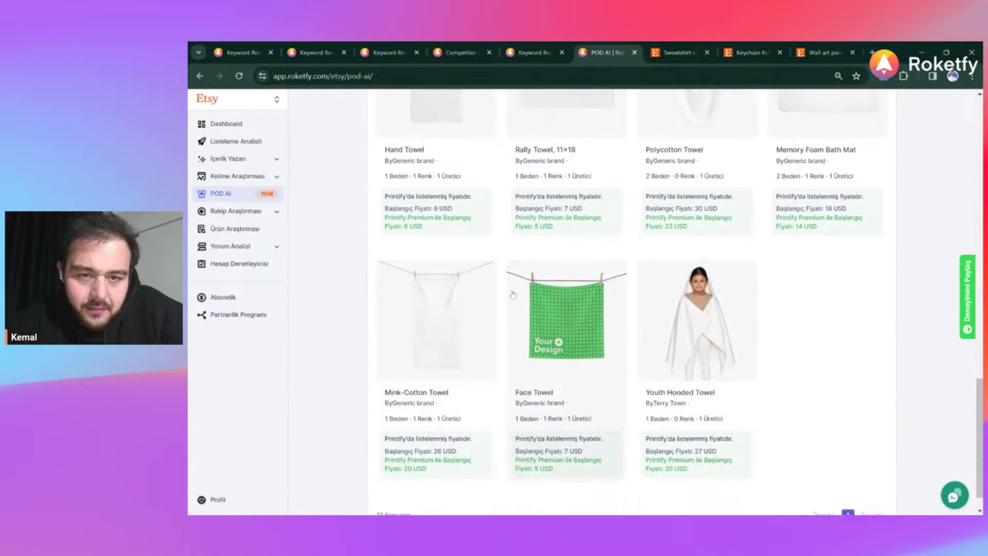
{"action": "scroll", "coordinate": [512, 294], "scroll_direction": "up", "scroll_amount": 3}
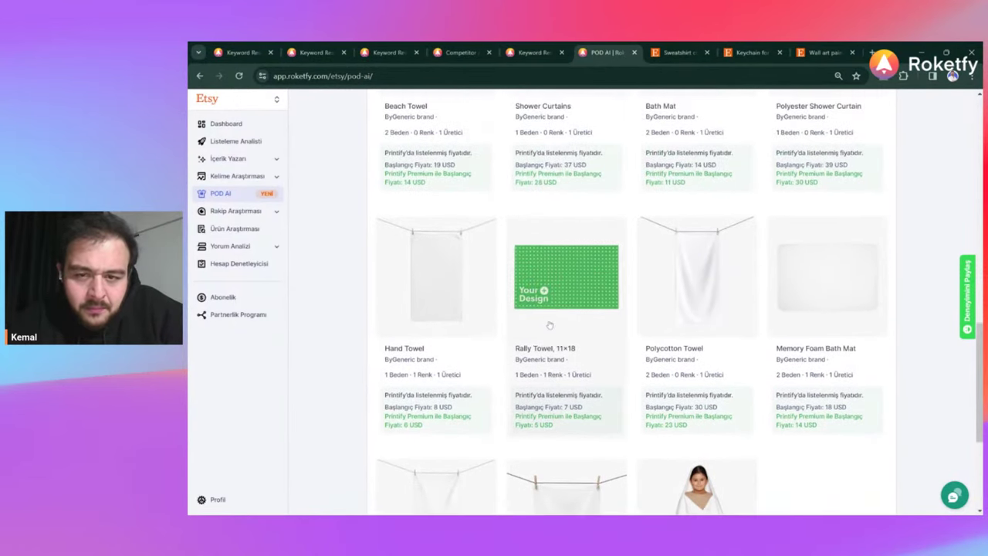
{"action": "scroll", "coordinate": [550, 325], "scroll_direction": "up", "scroll_amount": 3}
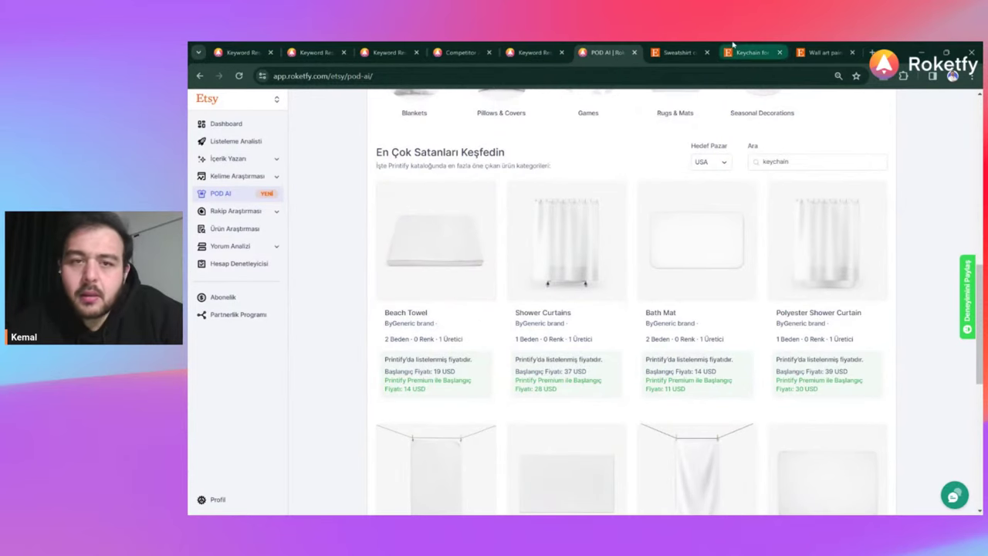
Step: Switch to the "wall art" keyword suggestions and search for suggestions for "beach towel" in the United States market
{"action": "left_click", "coordinate": [339, 46]}
{"action": "double_click", "coordinate": [316, 128]}
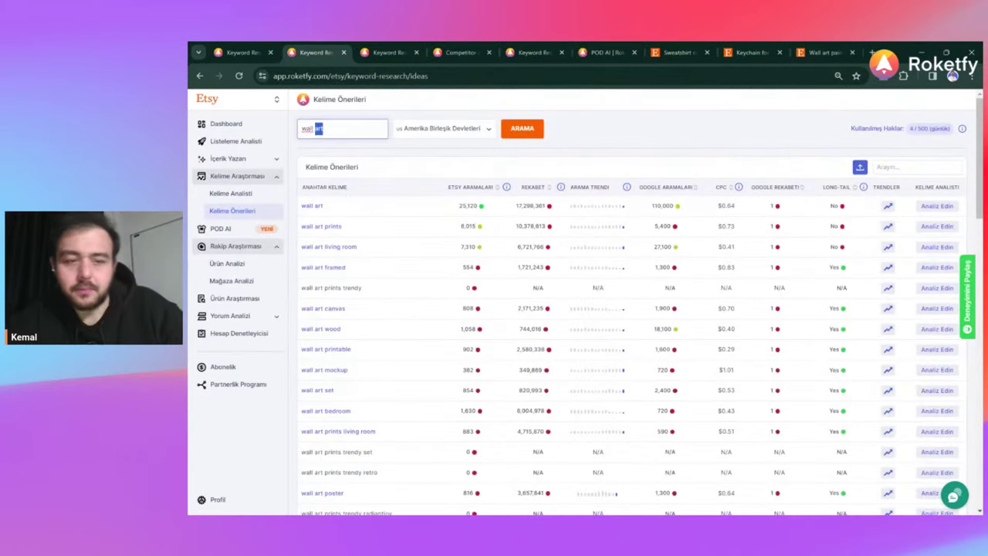
{"action": "key", "text": "ctrl+a"}
{"action": "type", "text": "beach towel"}
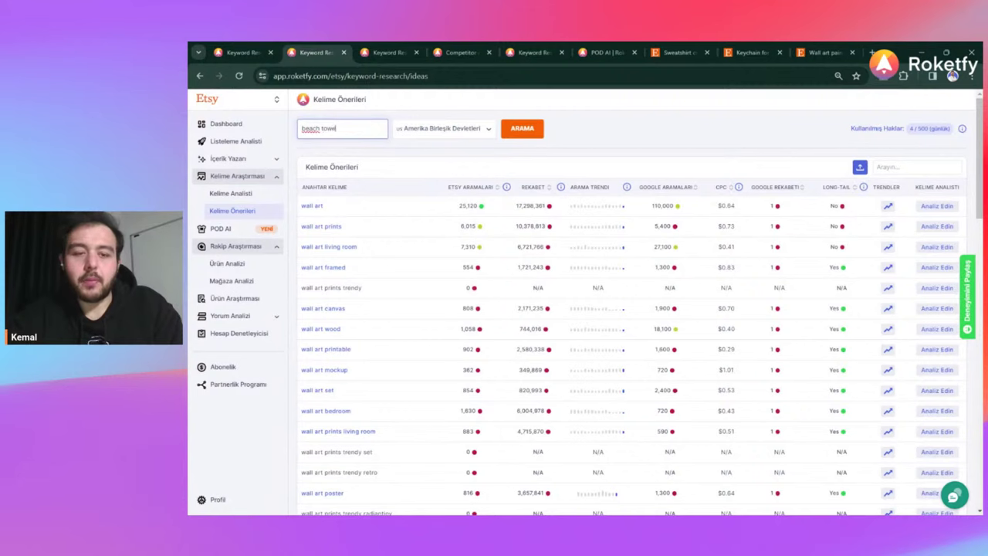
{"action": "left_click", "coordinate": [522, 129]}
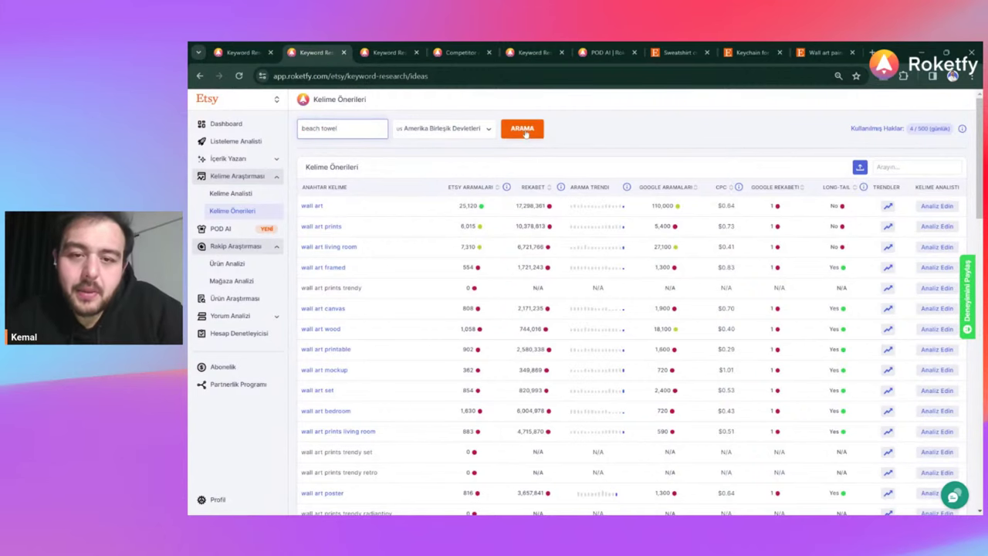
{"action": "scroll", "coordinate": [667, 215], "scroll_direction": "down", "scroll_amount": 5}
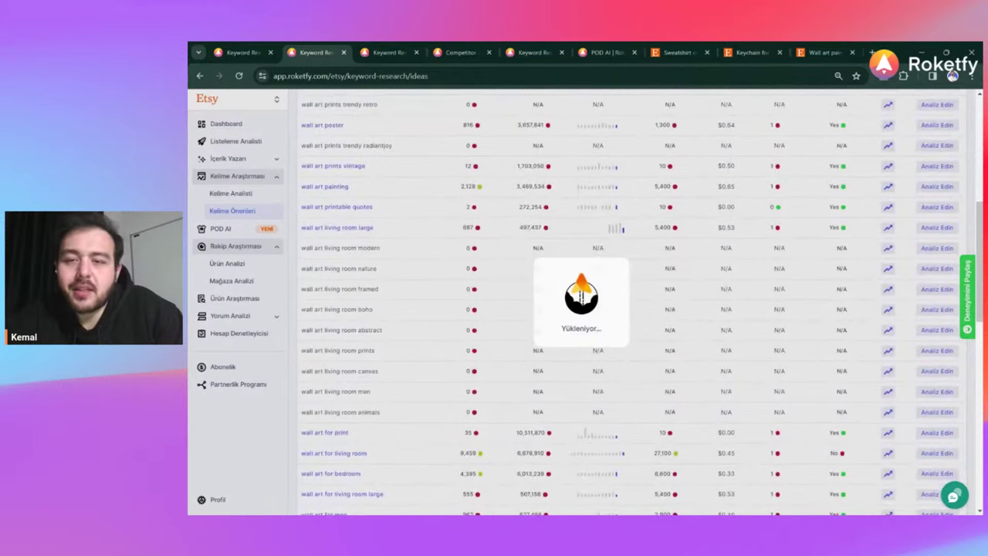
{"action": "scroll", "coordinate": [629, 302], "scroll_direction": "down", "scroll_amount": 2}
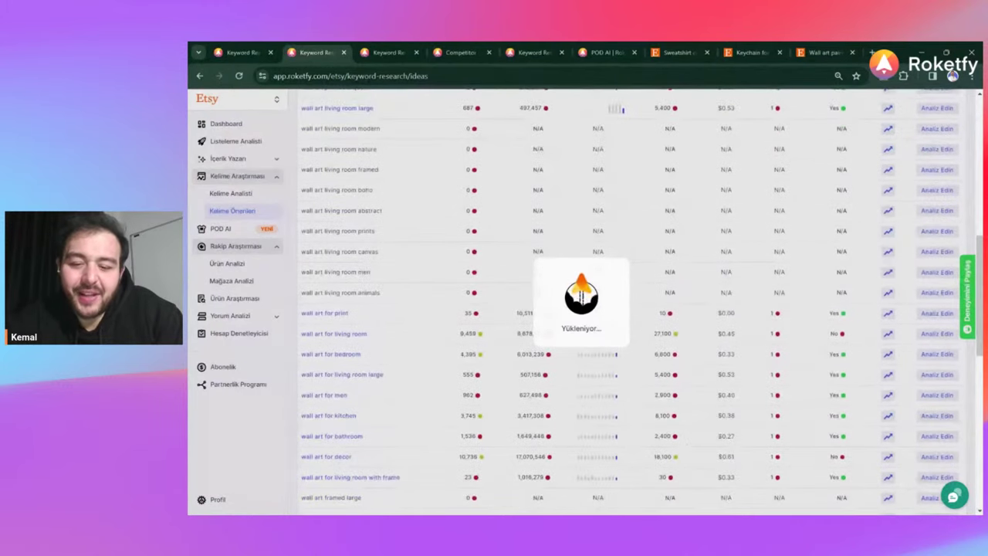
{"action": "scroll", "coordinate": [687, 502], "scroll_direction": "up", "scroll_amount": 1}
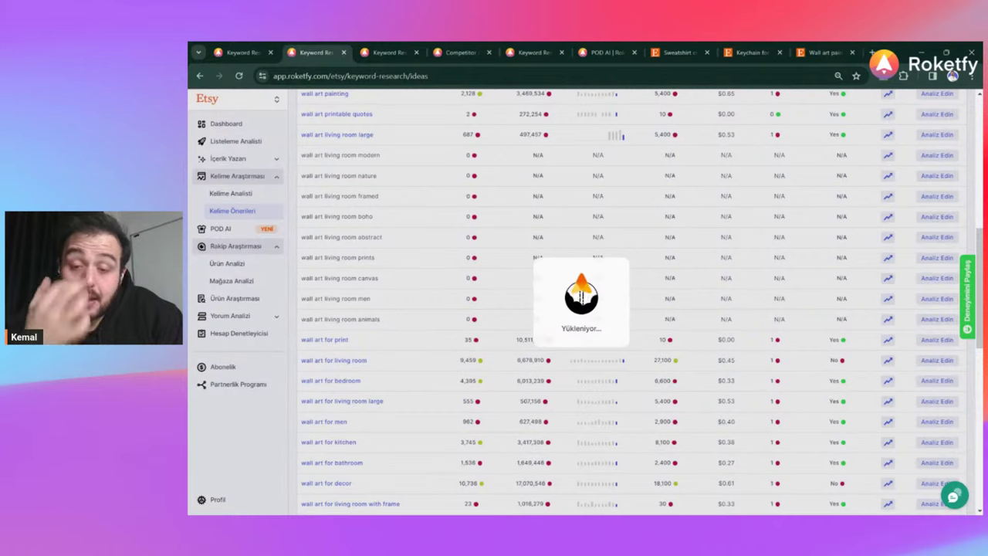
{"action": "scroll", "coordinate": [629, 301], "scroll_direction": "up", "scroll_amount": 10}
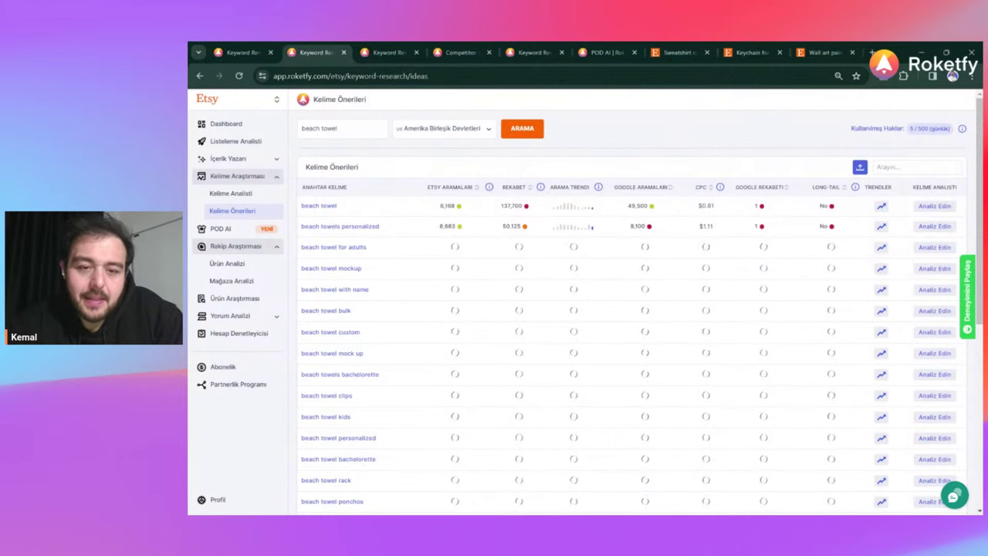
Step: Look through the beach towel suggestions and check the Etsy searches and competition for "beach towel ponchos"
{"action": "double_click", "coordinate": [447, 226]}
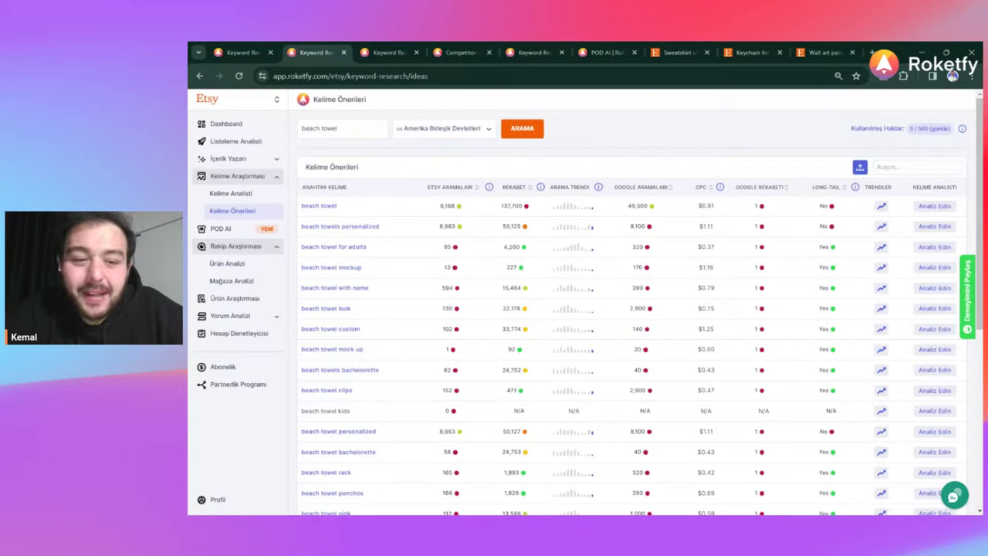
{"action": "scroll", "coordinate": [564, 286], "scroll_direction": "down", "scroll_amount": 3}
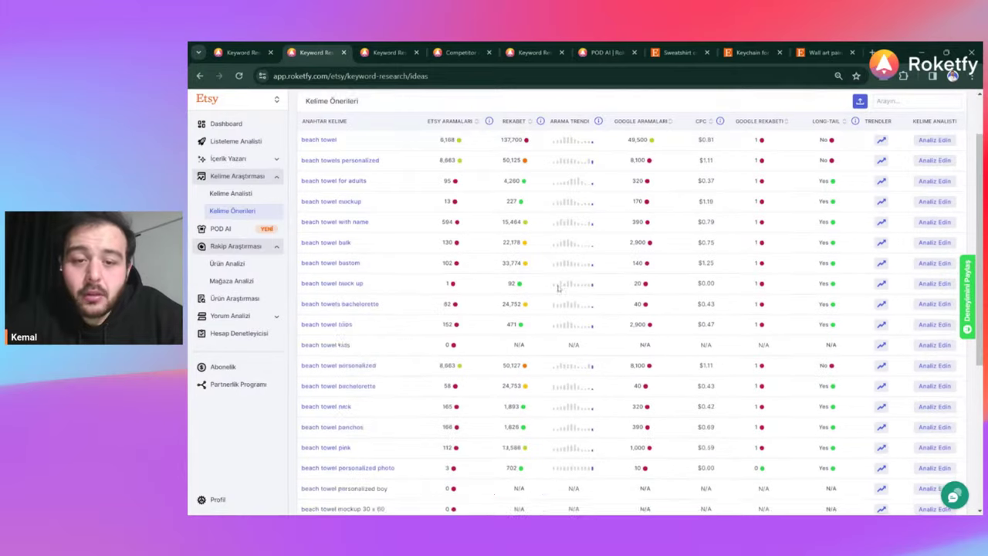
{"action": "scroll", "coordinate": [558, 289], "scroll_direction": "down", "scroll_amount": 1}
{"action": "scroll", "coordinate": [502, 249], "scroll_direction": "up", "scroll_amount": 1}
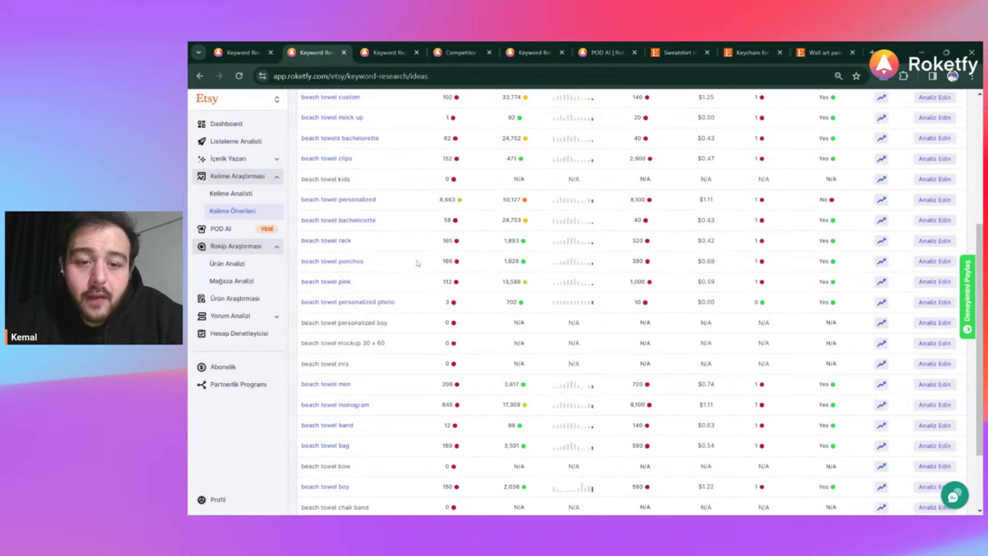
{"action": "double_click", "coordinate": [511, 261]}
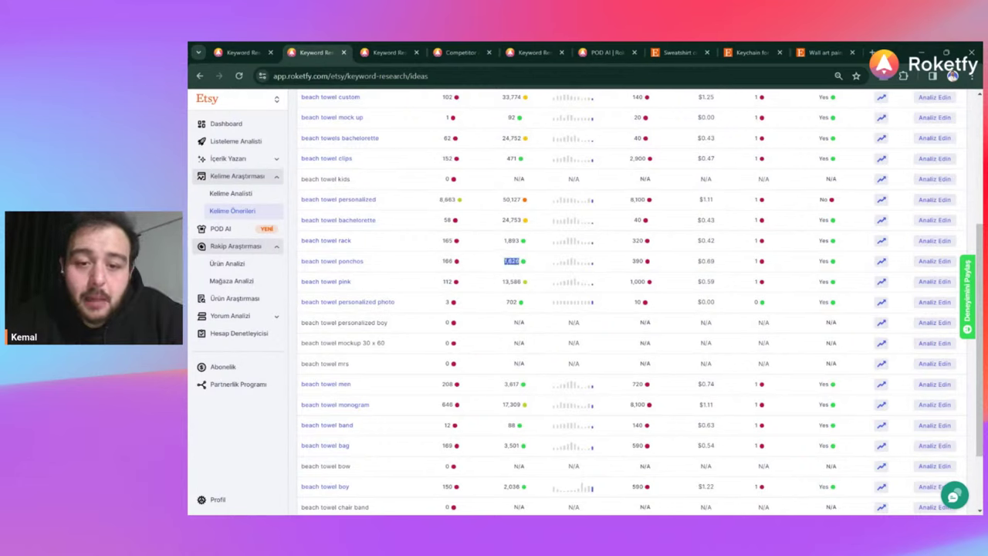
{"action": "left_click", "coordinate": [443, 261]}
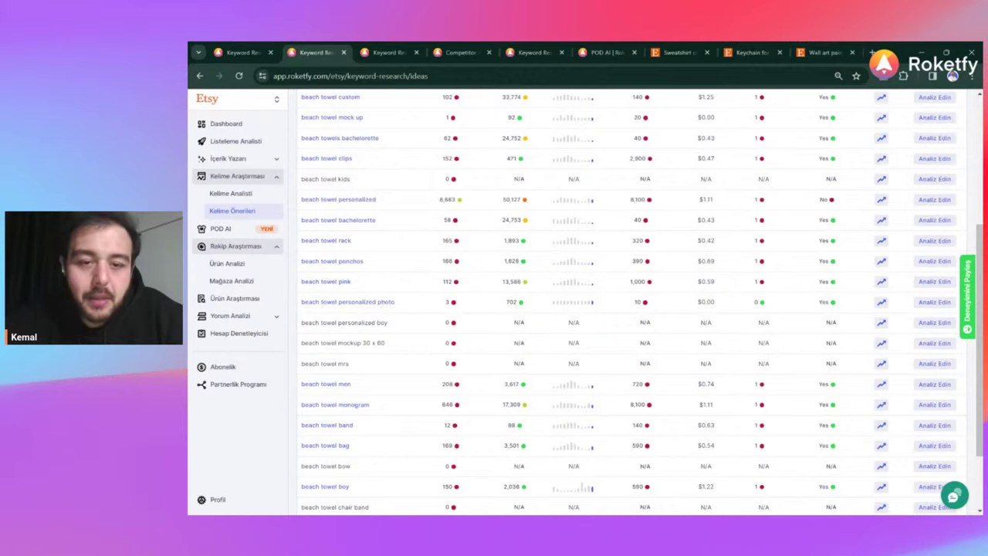
Step: Compare the Etsy search volume of "beach towel personalized" with its competition
{"action": "scroll", "coordinate": [525, 262], "scroll_direction": "up", "scroll_amount": 1}
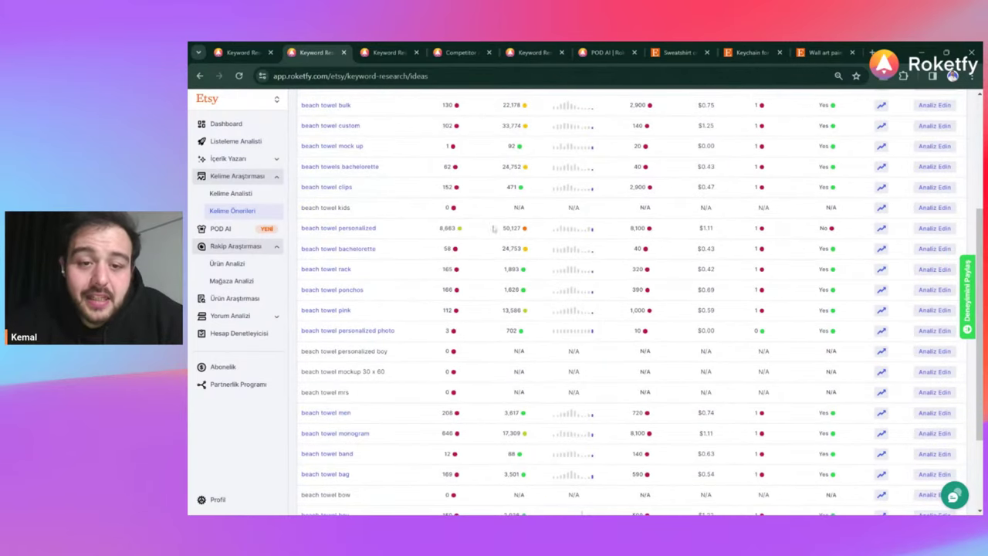
{"action": "double_click", "coordinate": [452, 231]}
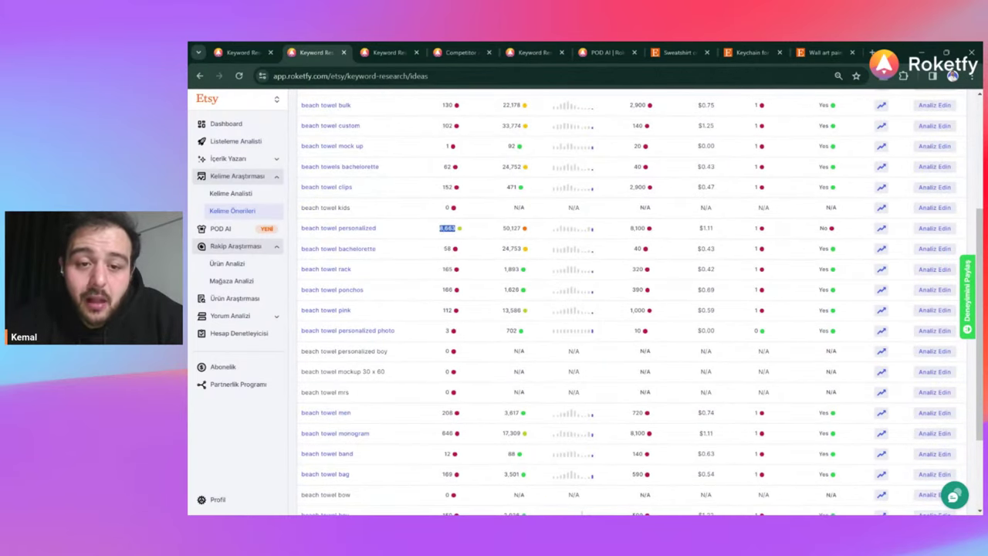
{"action": "double_click", "coordinate": [513, 229]}
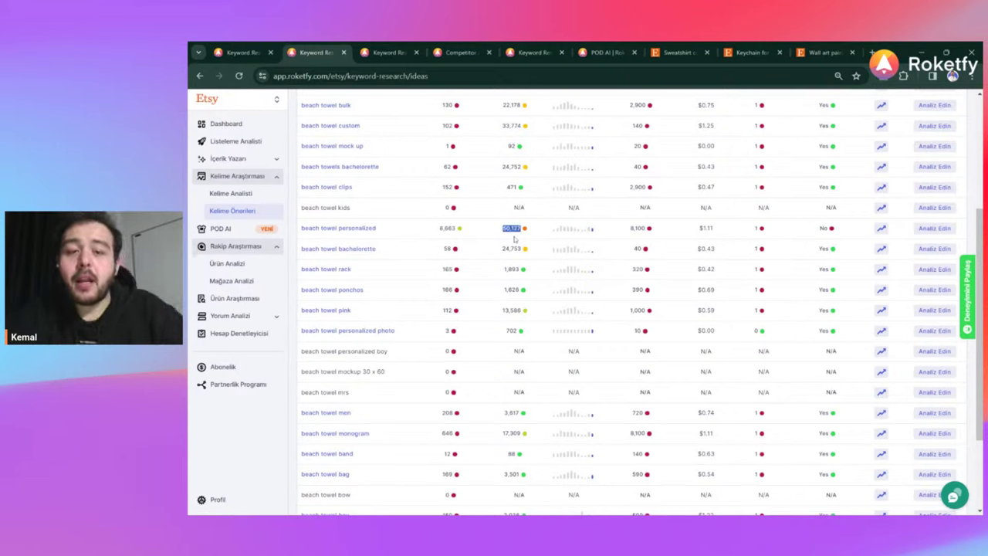
{"action": "left_click", "coordinate": [514, 239]}
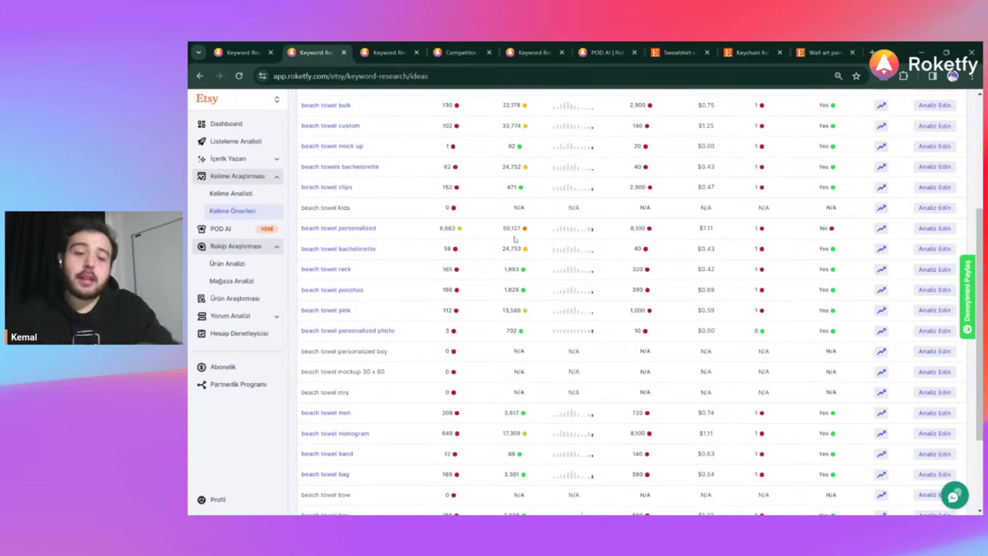